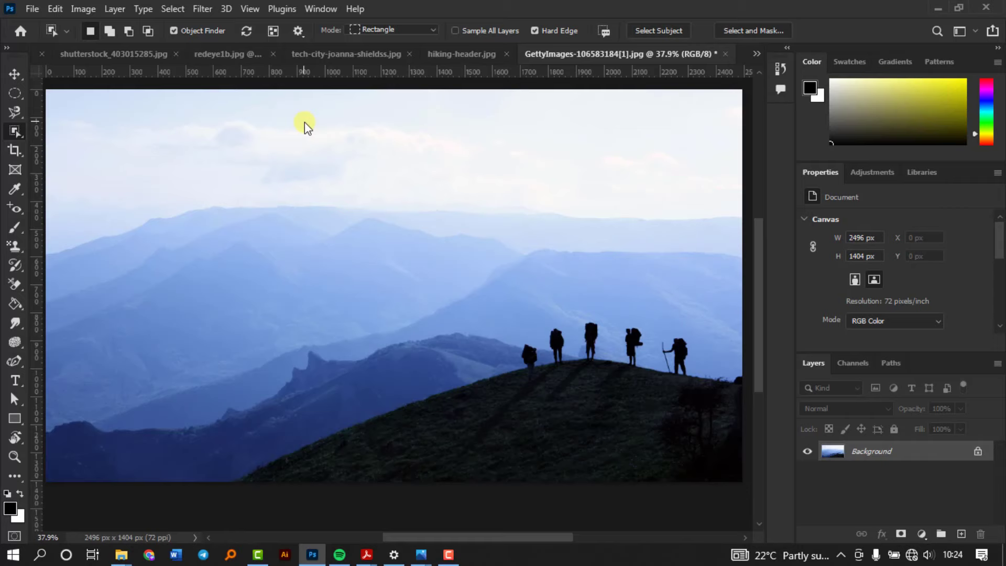
click(326, 8)
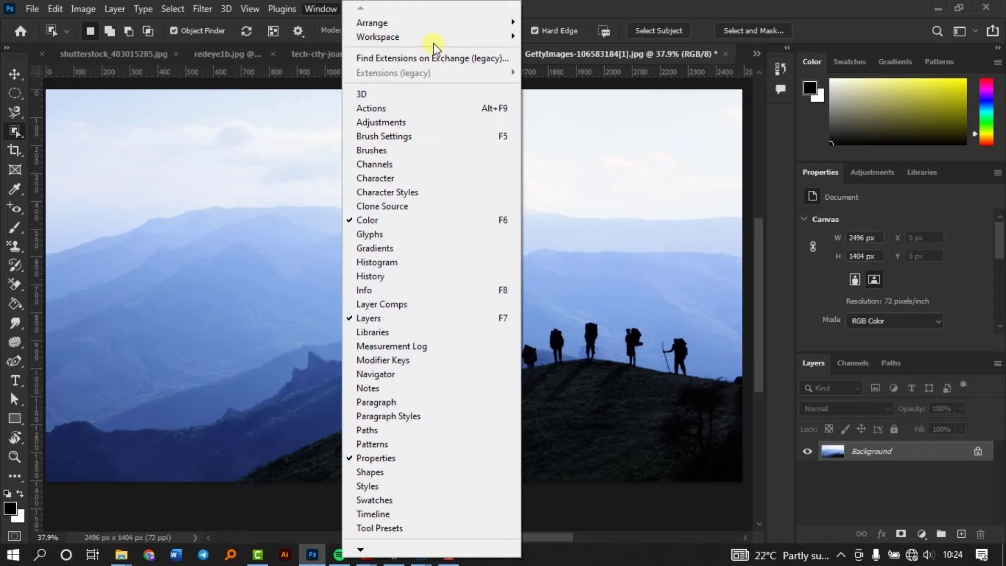
mouse_move(432, 42)
click(566, 37)
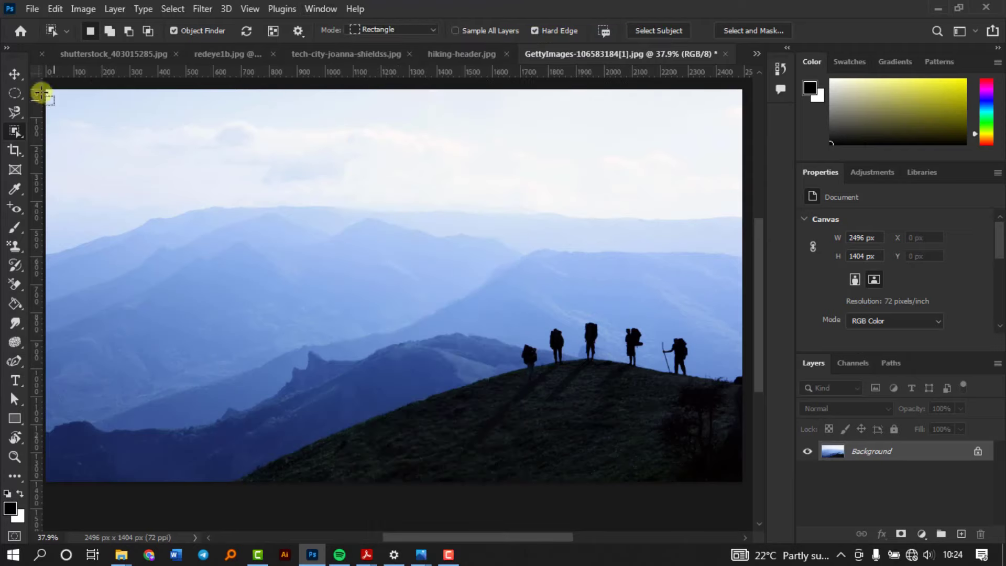
Step: Unlock the Background layer and shift the image slightly with the Move tool
click(17, 71)
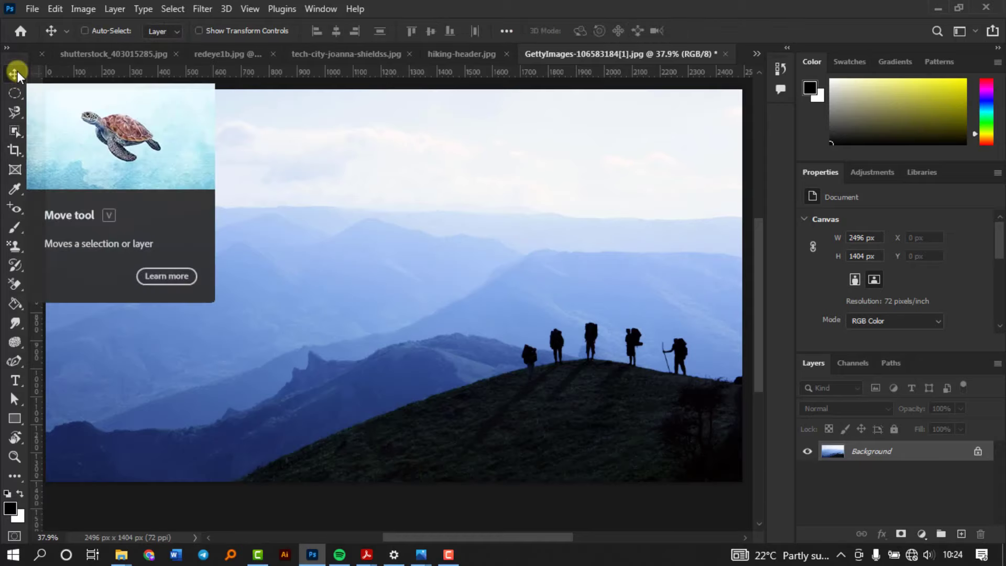
click(18, 71)
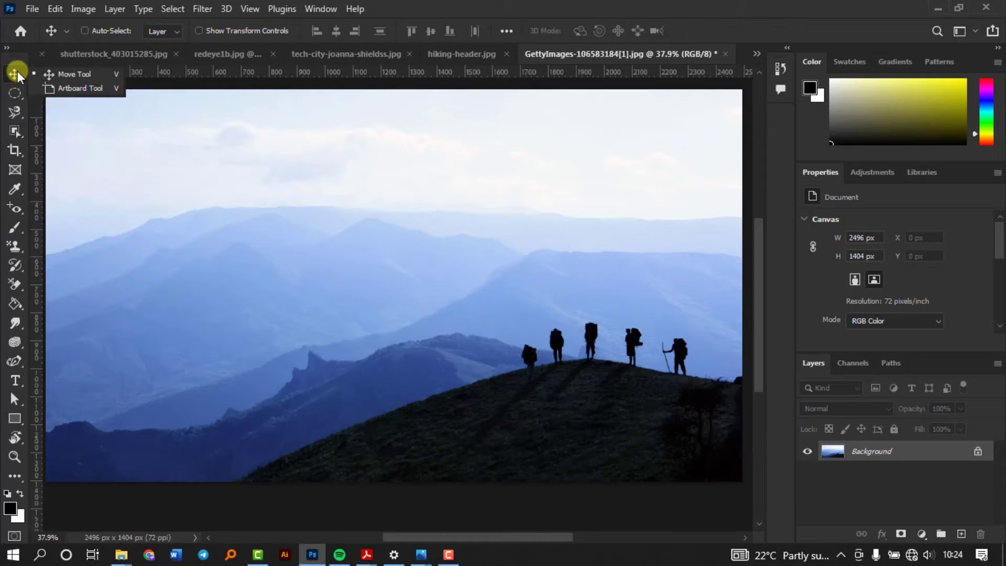
click(63, 74)
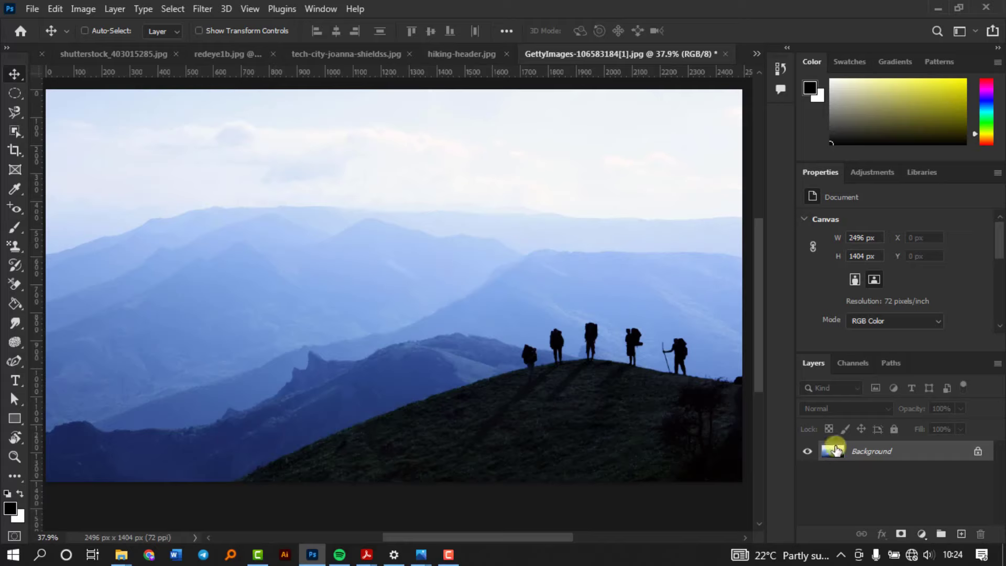
click(978, 453)
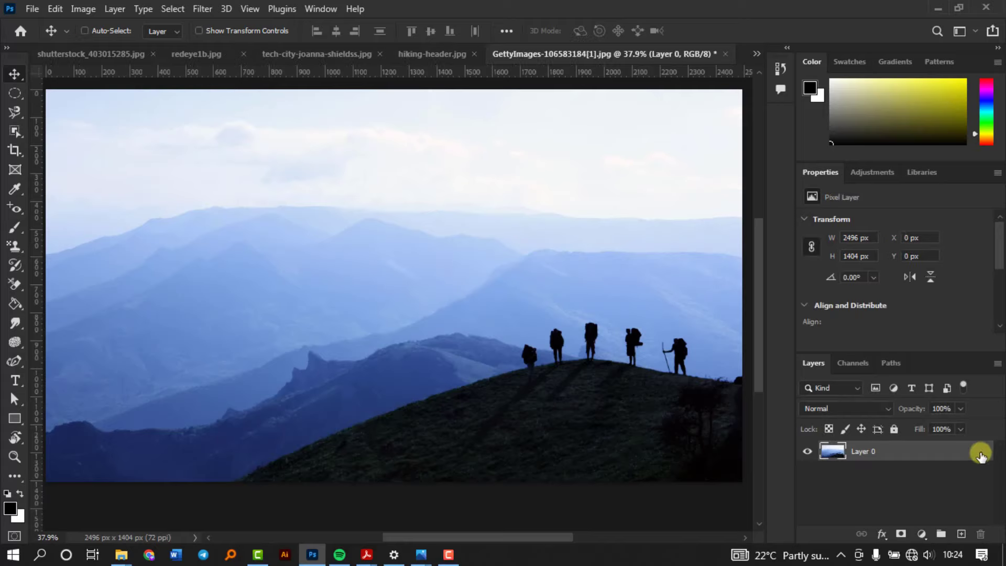
mouse_move(423, 297)
mouse_down()
mouse_move(402, 347)
mouse_move(355, 269)
mouse_move(366, 398)
mouse_move(396, 327)
mouse_move(484, 297)
mouse_move(433, 288)
mouse_move(419, 303)
mouse_up()
Step: Undo the image move and the unlocking of the background layer
key(ctrl)
key(ctrl+z)
key(ctrl+z)
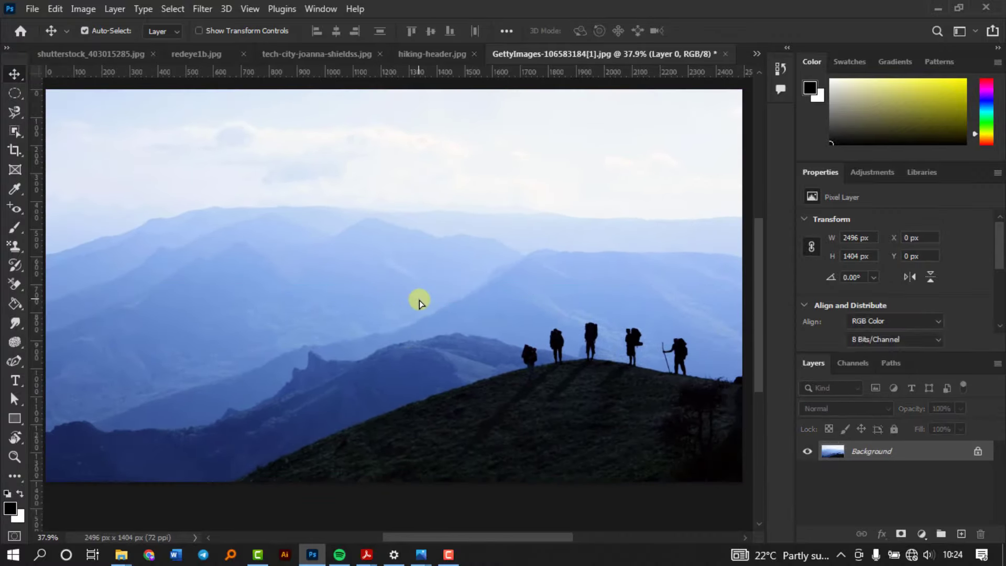
Step: Draw an artboard about 1684 × 1114 px over the mountain image with the Artboard tool
click(14, 75)
click(63, 92)
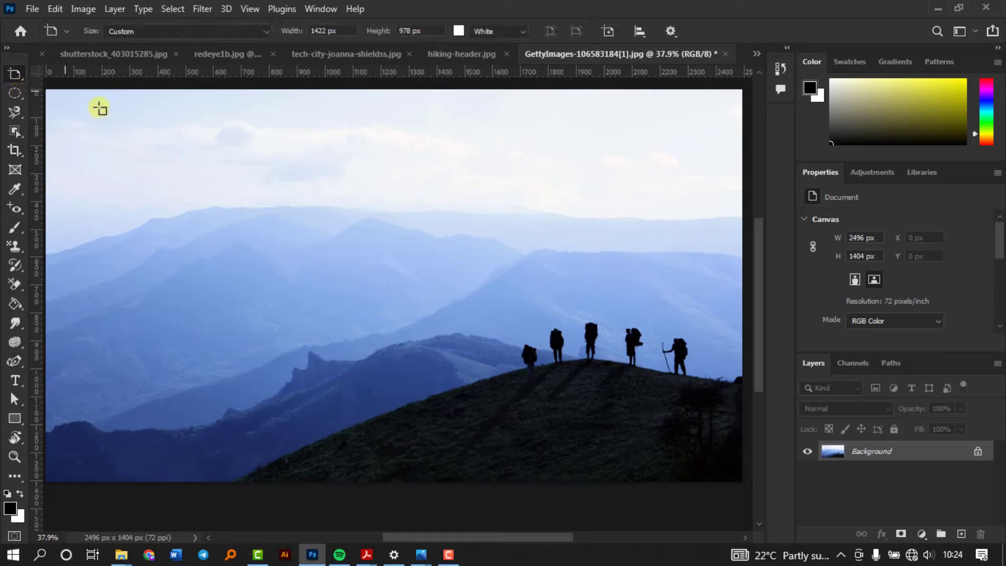
drag(125, 128, 595, 441)
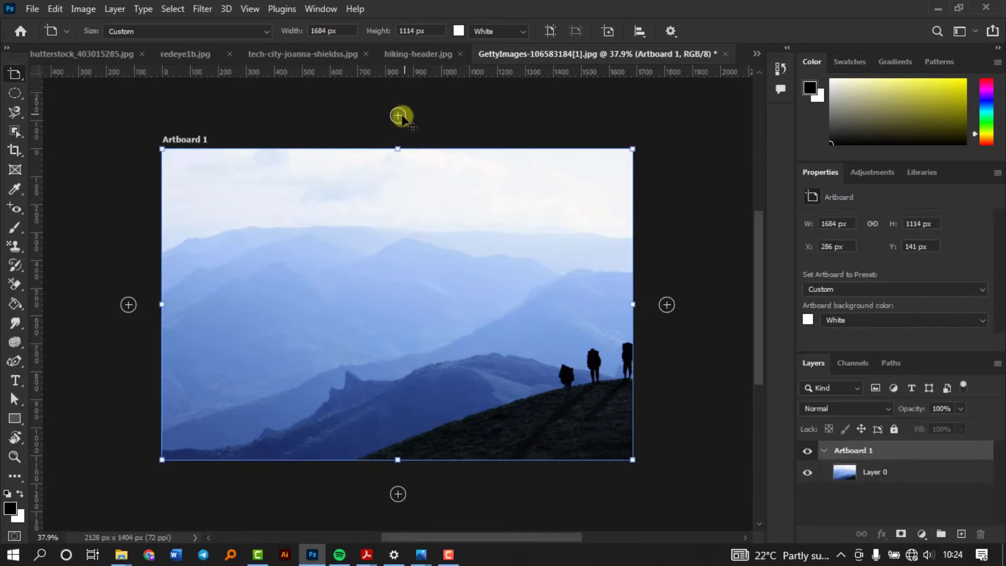
Step: Add a blank artboard above the first one and another to the right of that new artboard
click(398, 116)
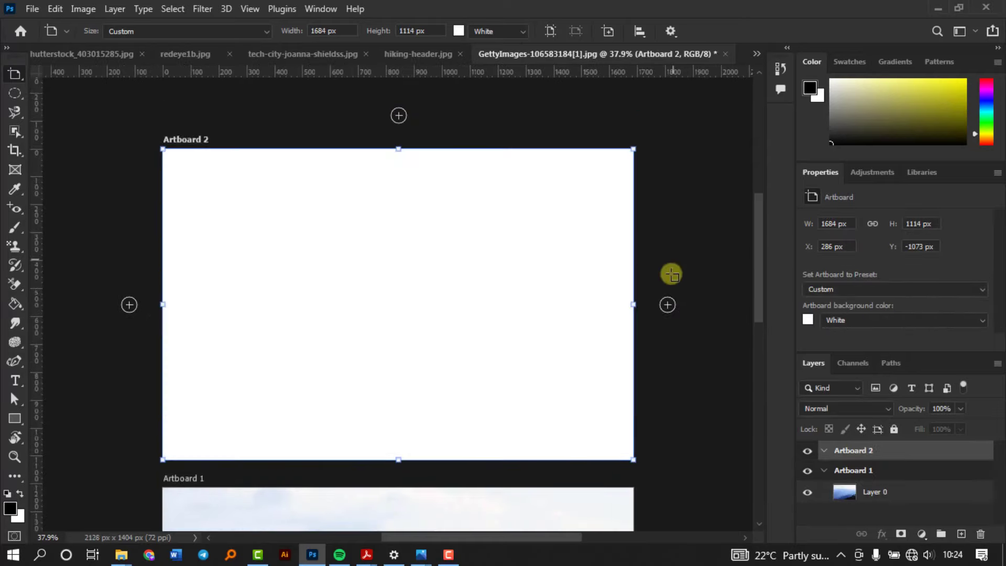
click(667, 304)
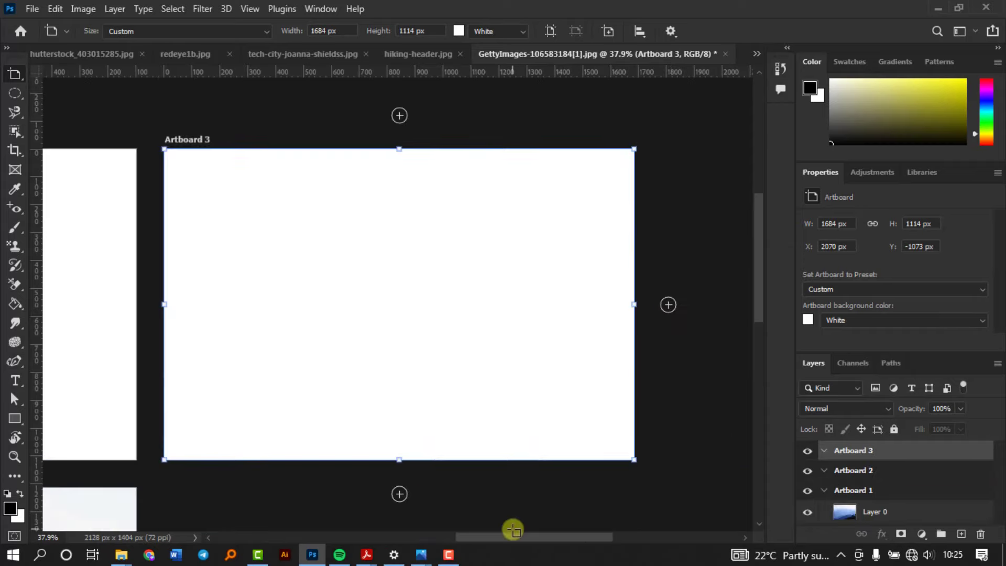
scroll(512, 528, down, 2)
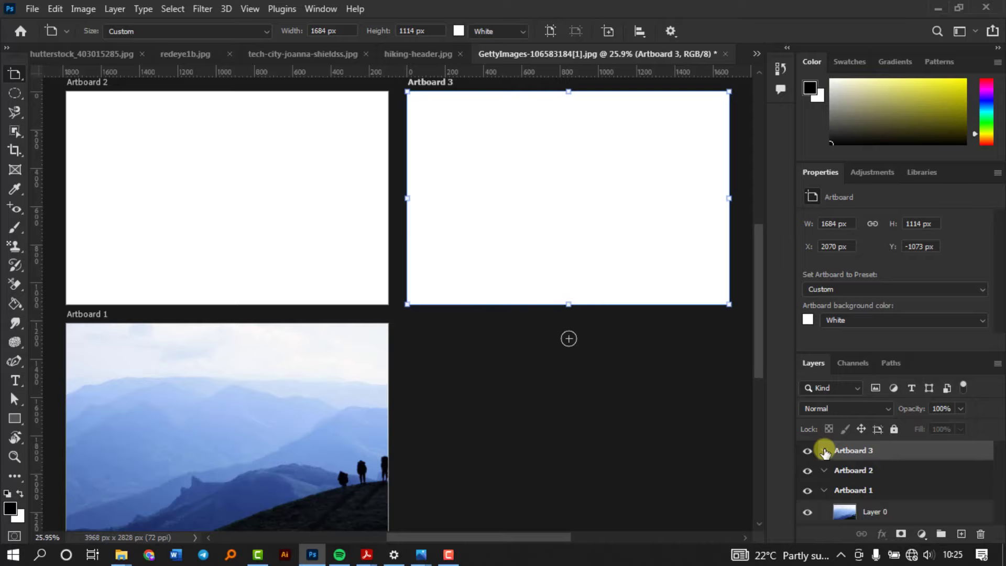
Step: Remove all three artboards, keeping only the original mountain image as the Background layer
key(Delete)
key(Delete)
key(ctrl+shift+g)
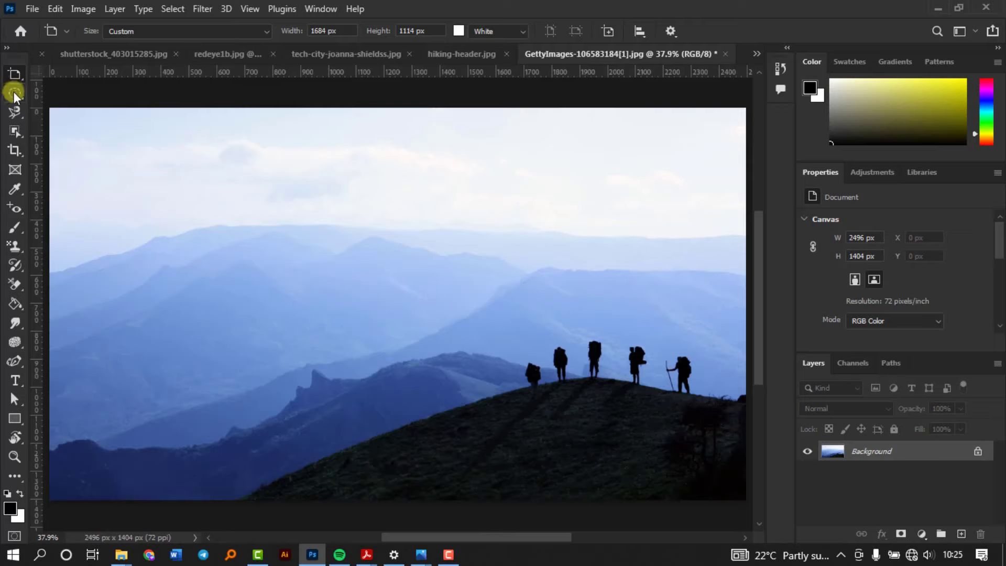
Step: Select a rectangular area about 1690 × 1021 px in the middle of the image with the Rectangular Marquee tool
click(15, 95)
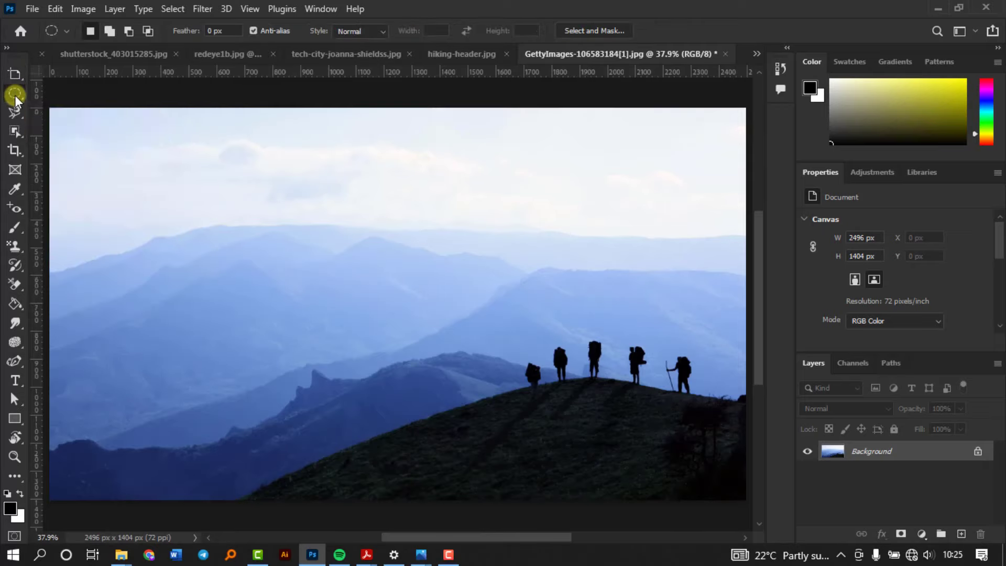
drag(15, 95, 60, 94)
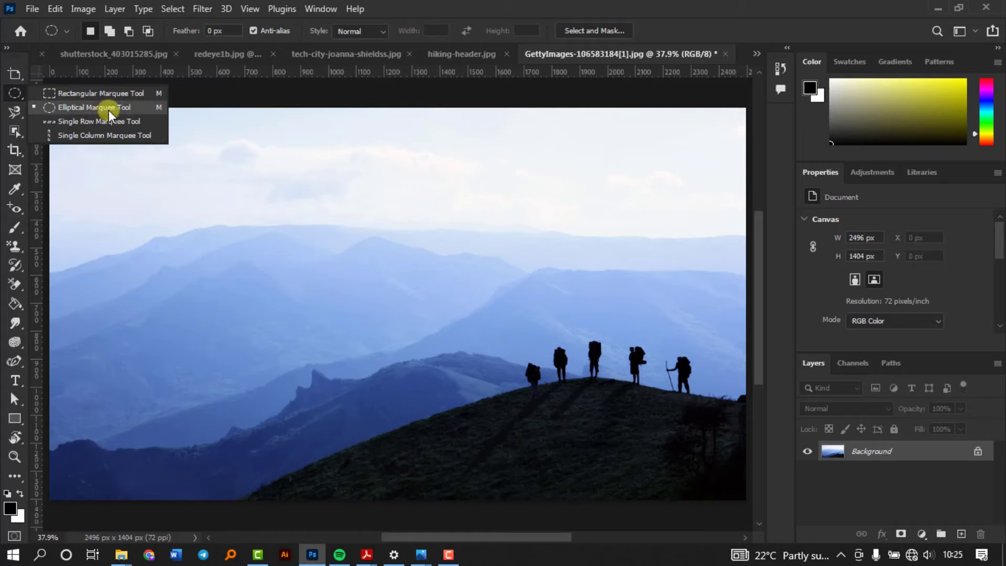
click(129, 94)
drag(157, 156, 624, 440)
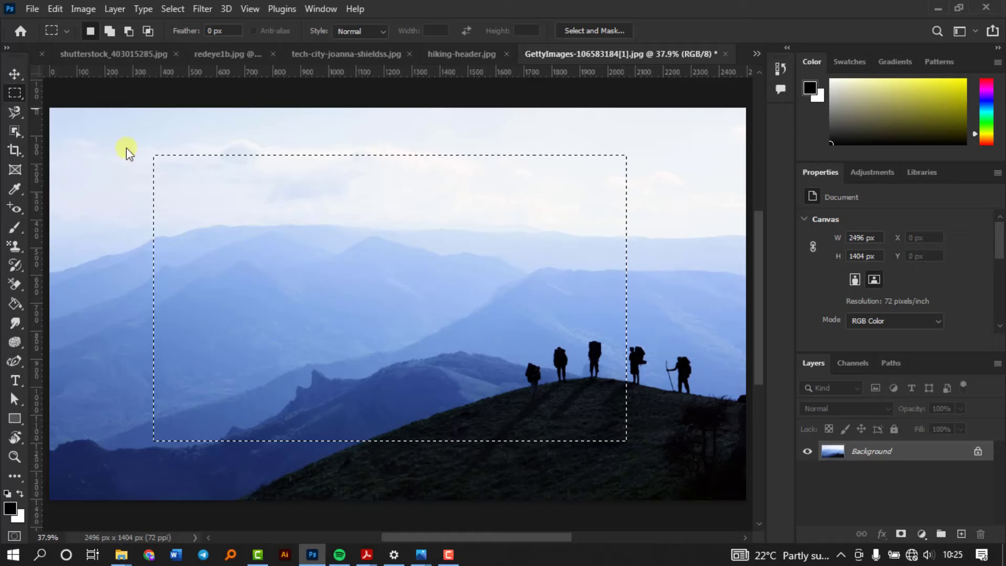
Step: Copy the rectangular selection to a new layer with Layer Via Copy and move the copy slightly down
right_click(215, 199)
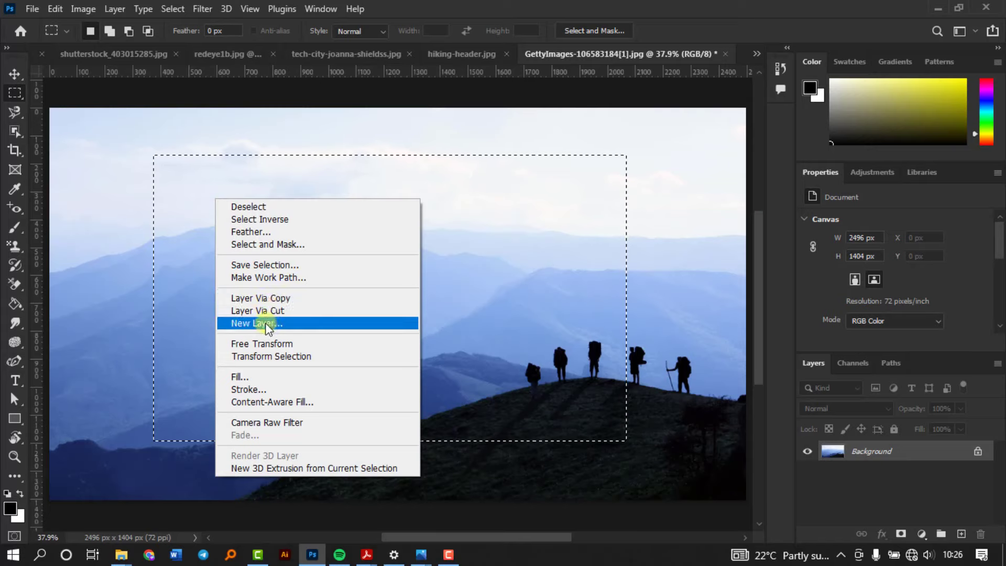
click(299, 296)
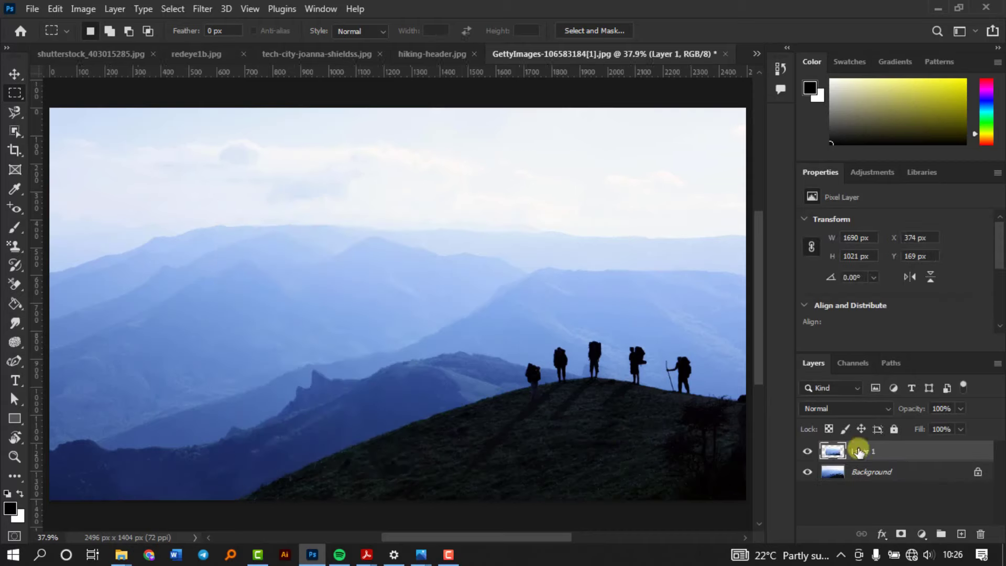
click(14, 75)
mouse_move(321, 301)
mouse_down()
mouse_move(360, 274)
mouse_move(356, 321)
mouse_move(238, 313)
mouse_move(225, 359)
mouse_move(296, 316)
mouse_move(321, 314)
mouse_up()
Step: Undo the move and the layer copy of the rectangular area
key(ctrl)
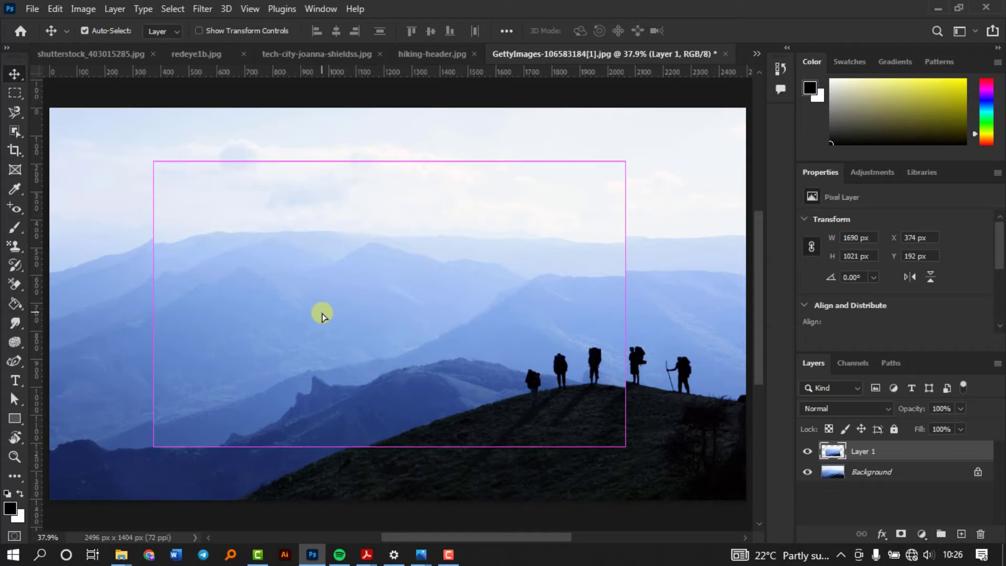
key(ctrl+z)
key(ctrl+z)
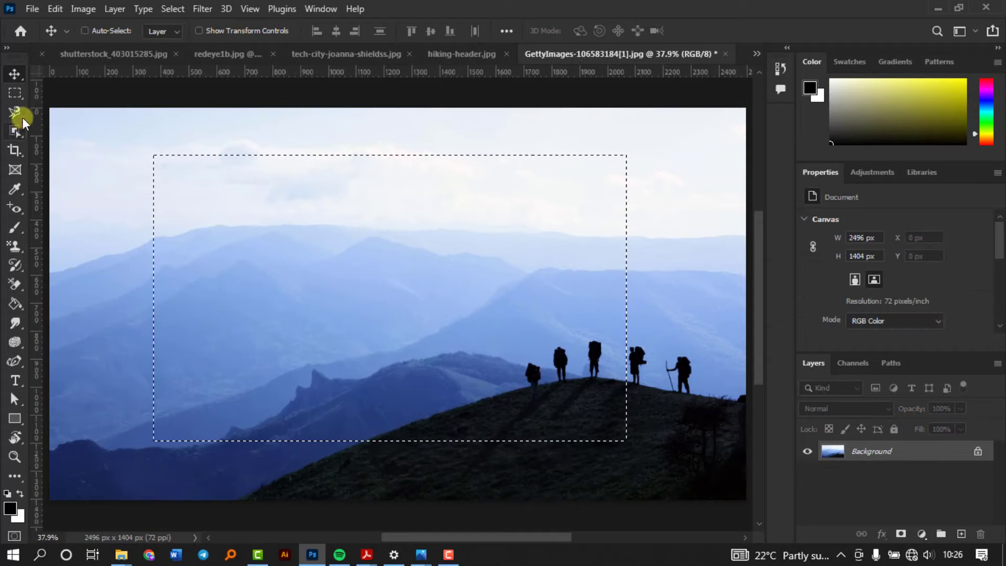
Step: Replace the rectangular selection with an elliptical marquee about 1606 × 1016 px around the image centre
right_click(15, 94)
click(68, 99)
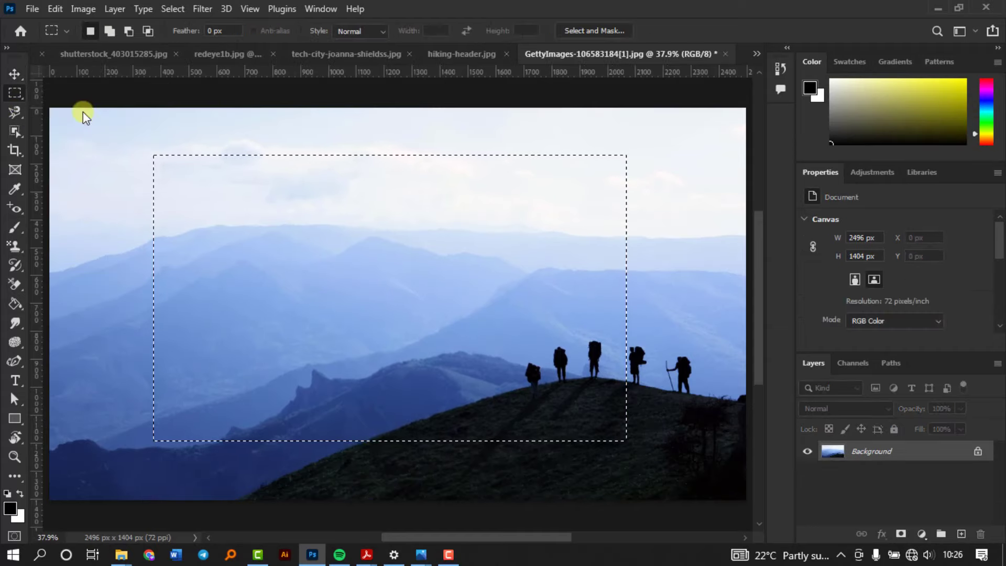
click(173, 176)
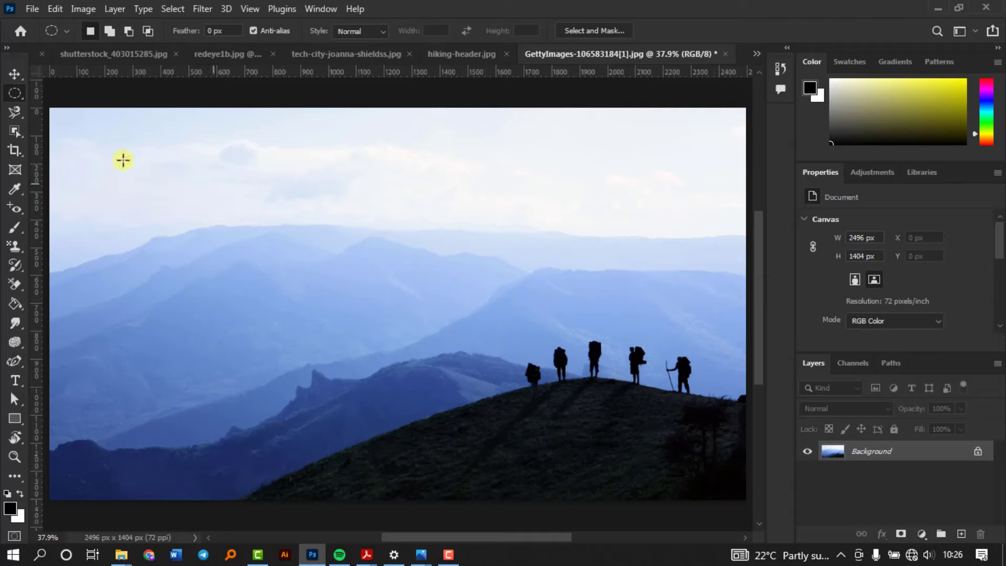
drag(176, 187, 625, 470)
Step: Cut the elliptical selection to a new layer with Layer Via Cut and move it diagonally down to the right
right_click(381, 329)
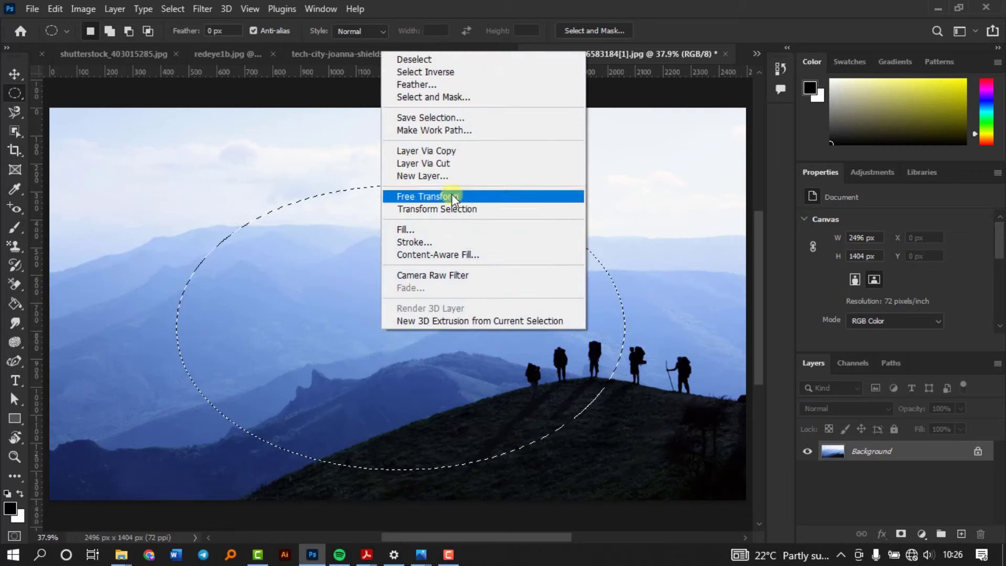
click(450, 151)
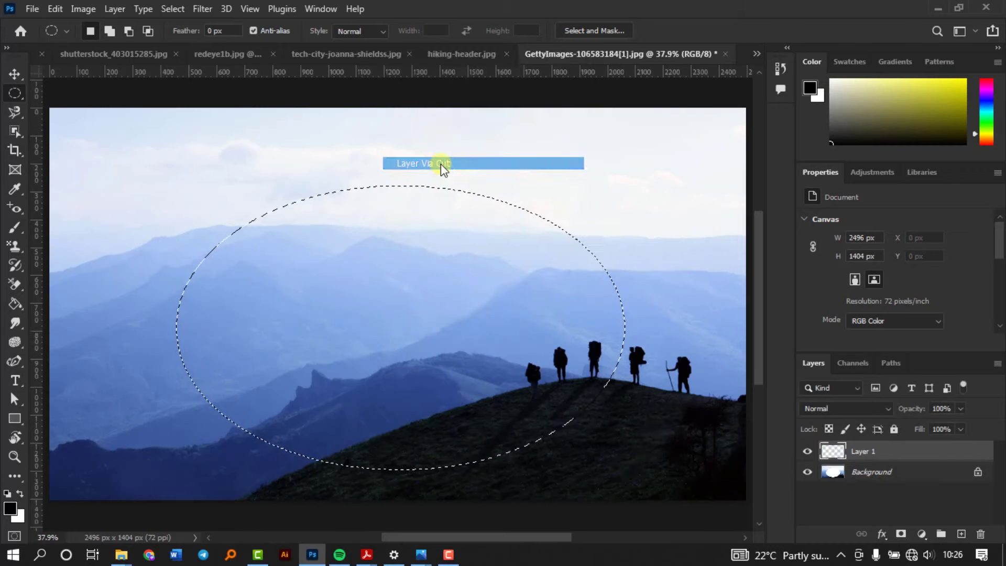
click(16, 76)
drag(262, 243, 364, 310)
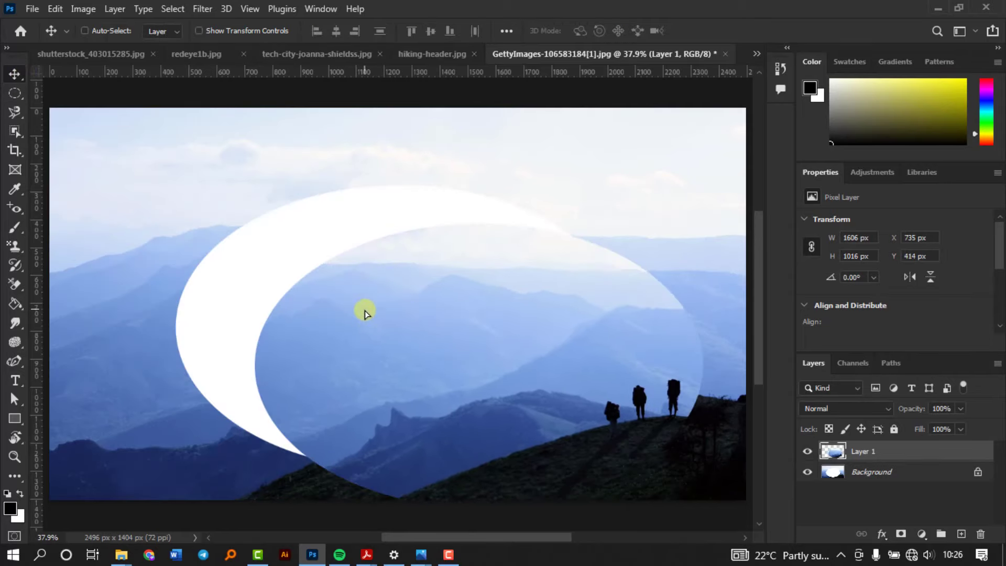
Step: Undo the move and the layer cut, and clear the elliptical selection
key(ctrl+z)
key(ctrl+z)
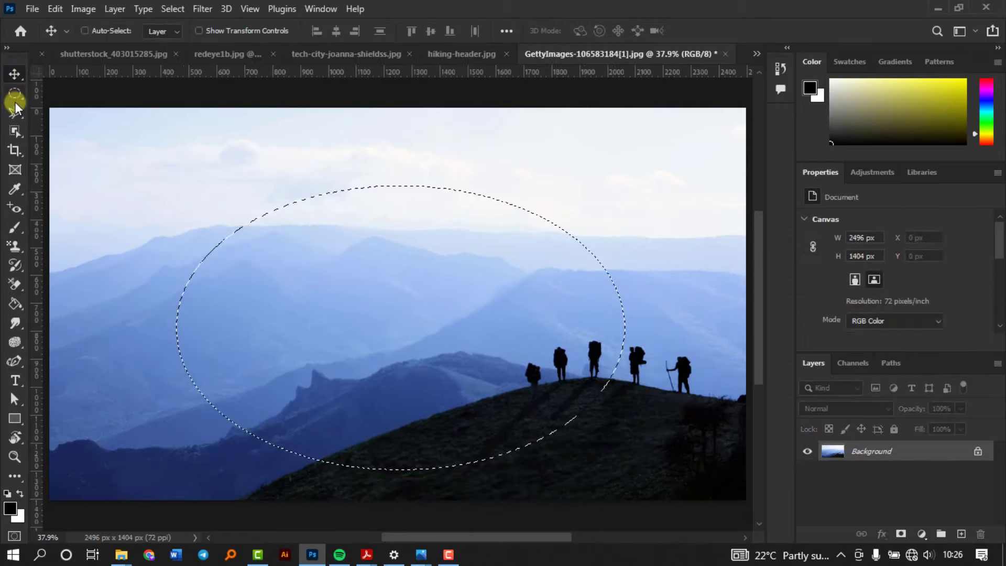
key(ctrl+d)
Step: Select a single pixel row across the sky with the Single Row Marquee tool
click(15, 95)
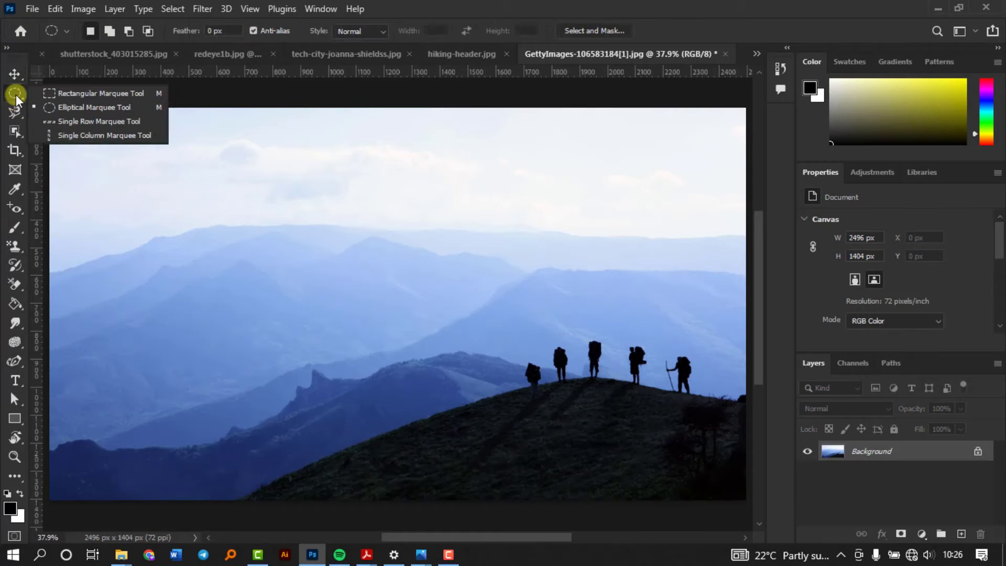
click(87, 121)
click(287, 180)
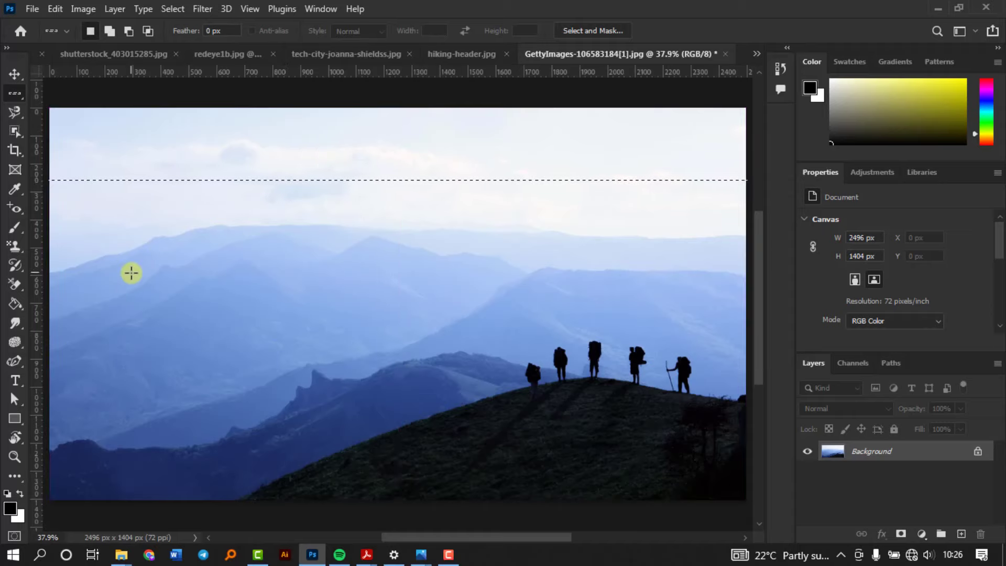
Step: Magnify the row selection up to 12800% to examine its pixel height, and fit the whole image in view again
key(ctrl+plus)
key(ctrl+plus)
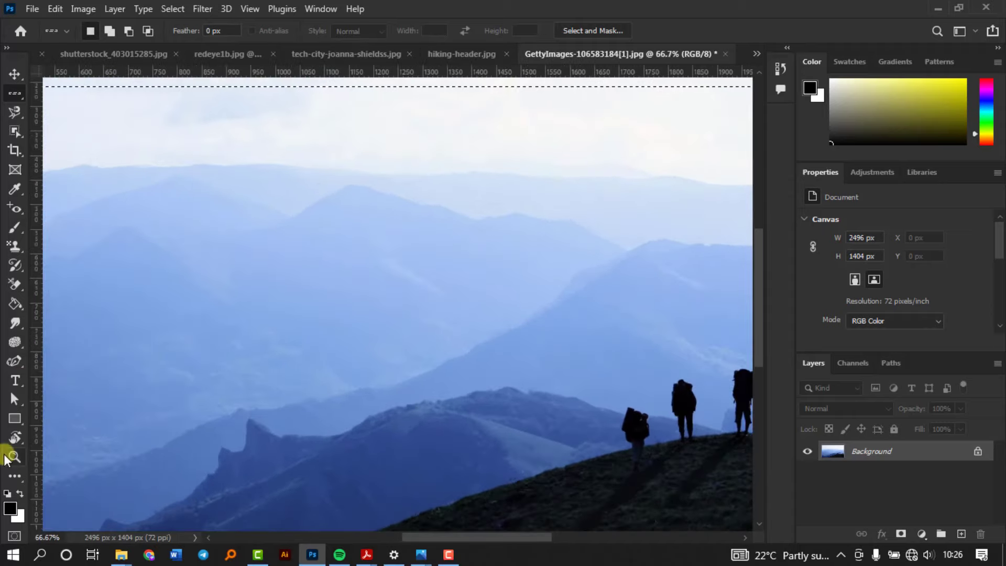
click(14, 456)
click(295, 87)
click(295, 87)
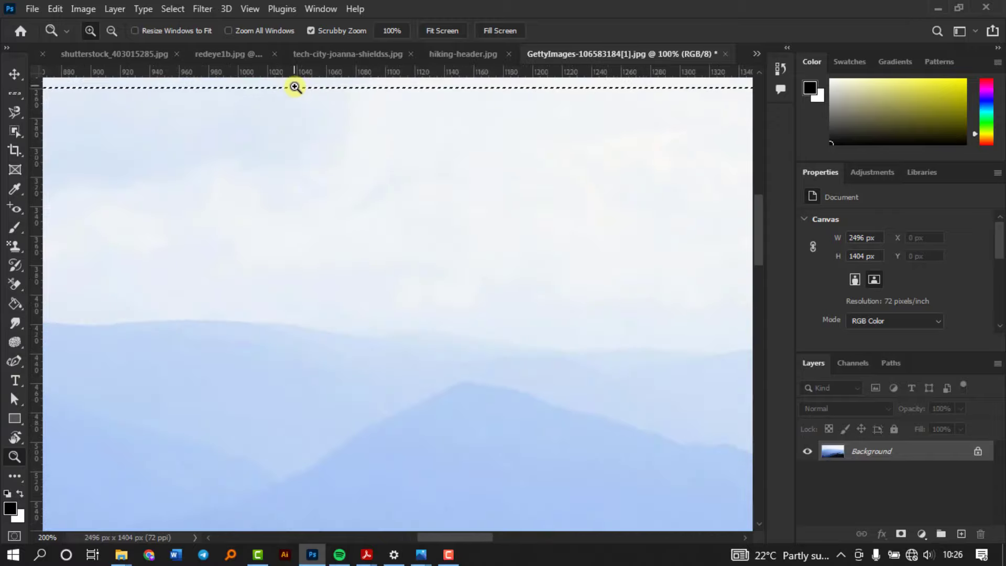
click(295, 87)
click(295, 87)
click(295, 87)
click(295, 87)
click(295, 87)
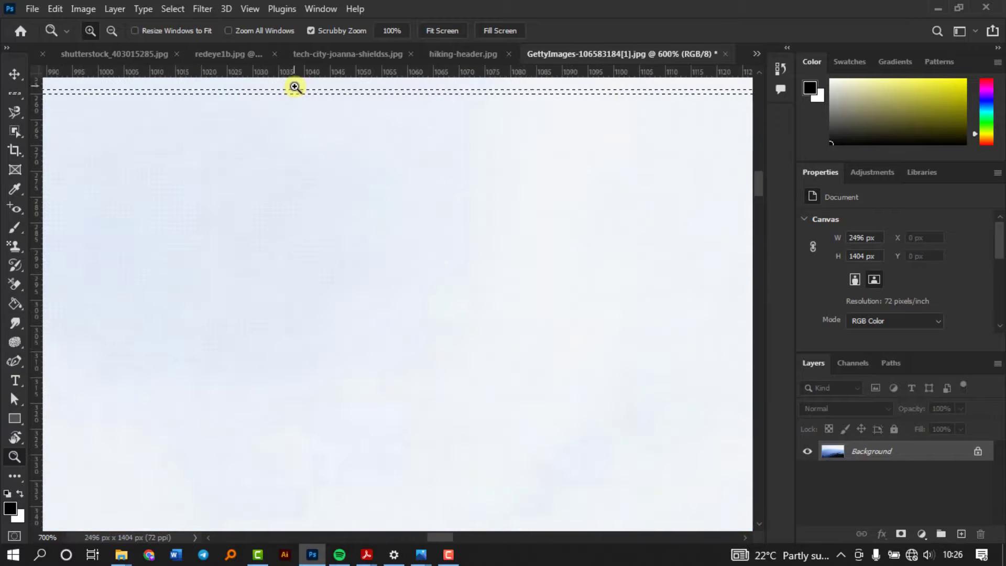
click(295, 87)
click(295, 87)
click(295, 87)
click(294, 87)
click(295, 87)
click(295, 87)
click(295, 86)
click(295, 87)
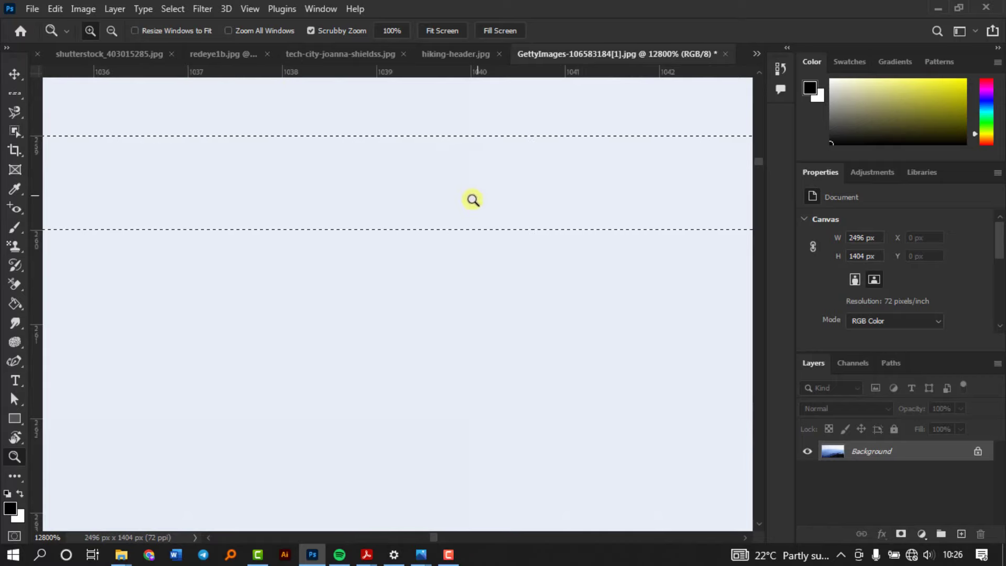
key(ctrl+0)
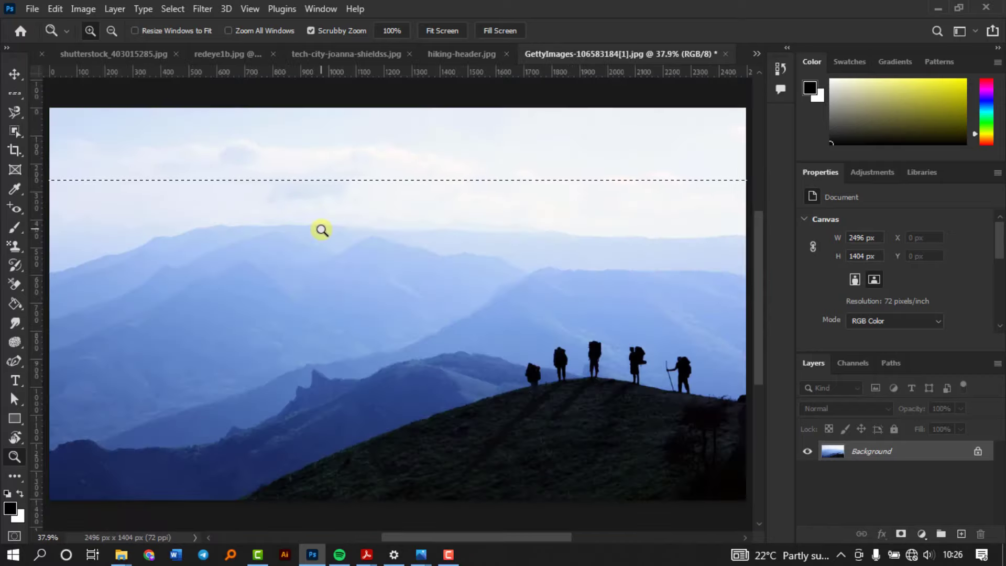
Step: Select a single pixel column near the middle of the photo with the Single Column Marquee tool
click(15, 93)
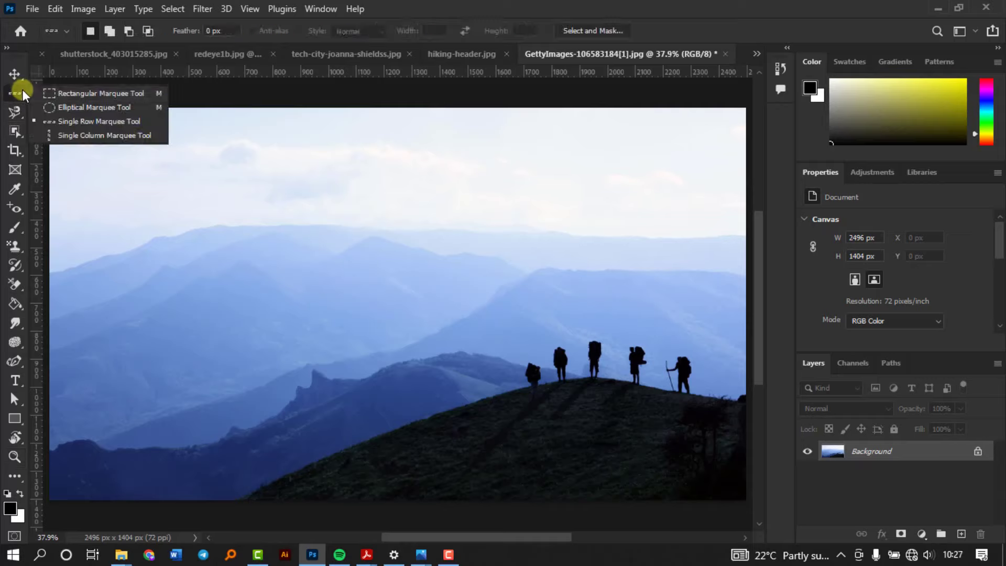
click(101, 137)
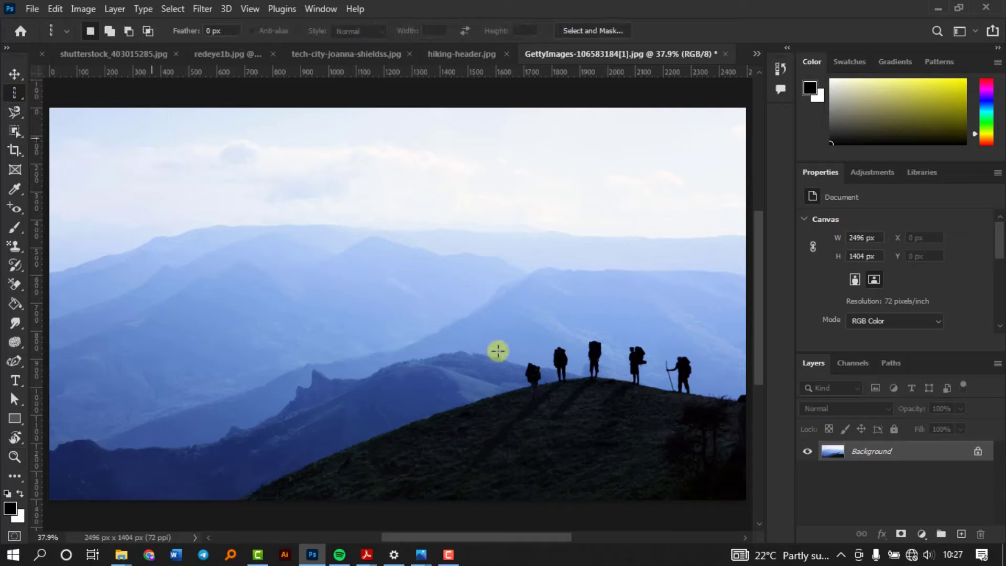
click(424, 360)
Step: Magnify the column selection up to 1600% to examine its pixel width, fit the whole image in view again and clear the selection
click(14, 456)
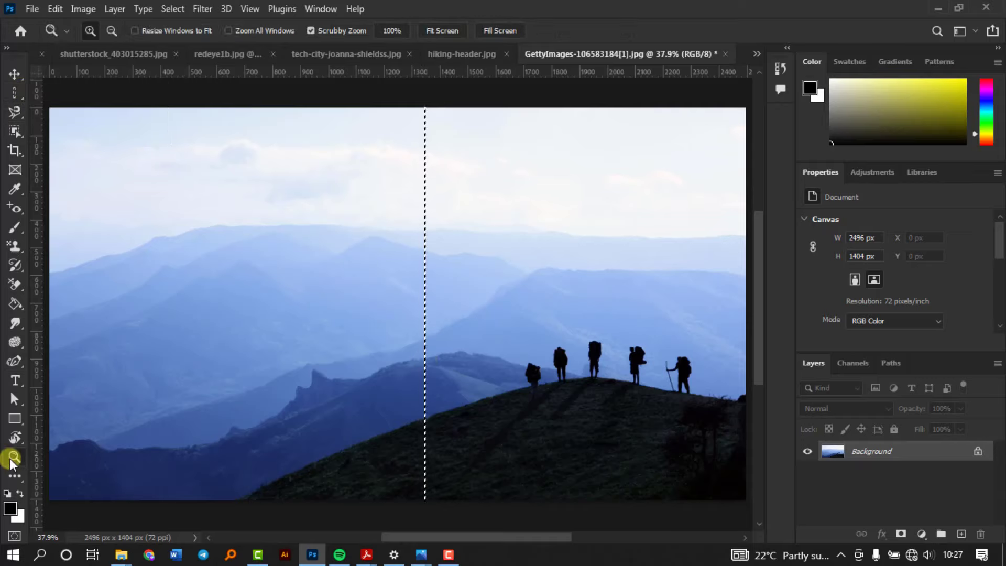
click(427, 464)
click(426, 463)
click(426, 464)
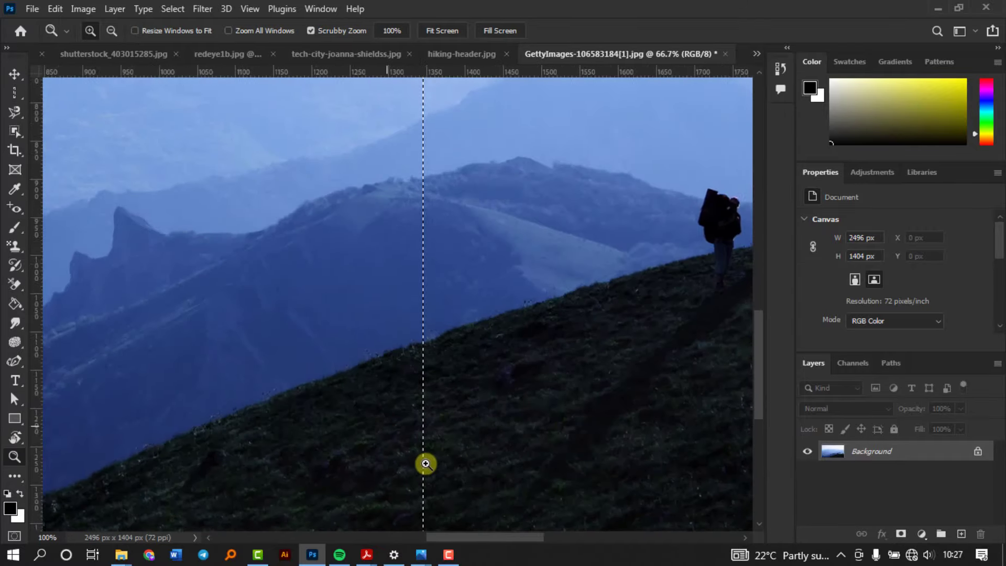
click(425, 464)
click(426, 464)
click(426, 463)
click(425, 464)
click(426, 464)
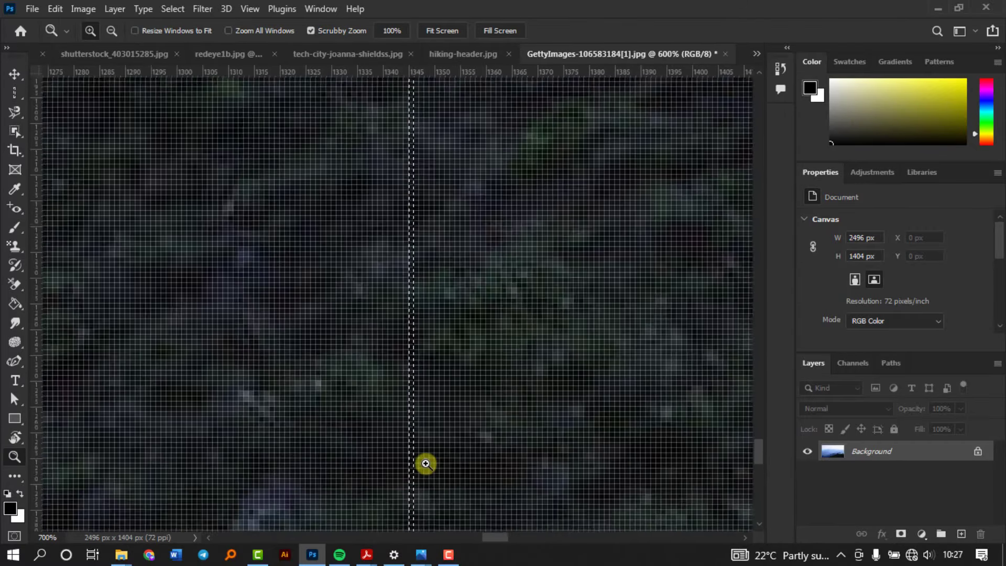
click(426, 463)
click(426, 464)
click(390, 287)
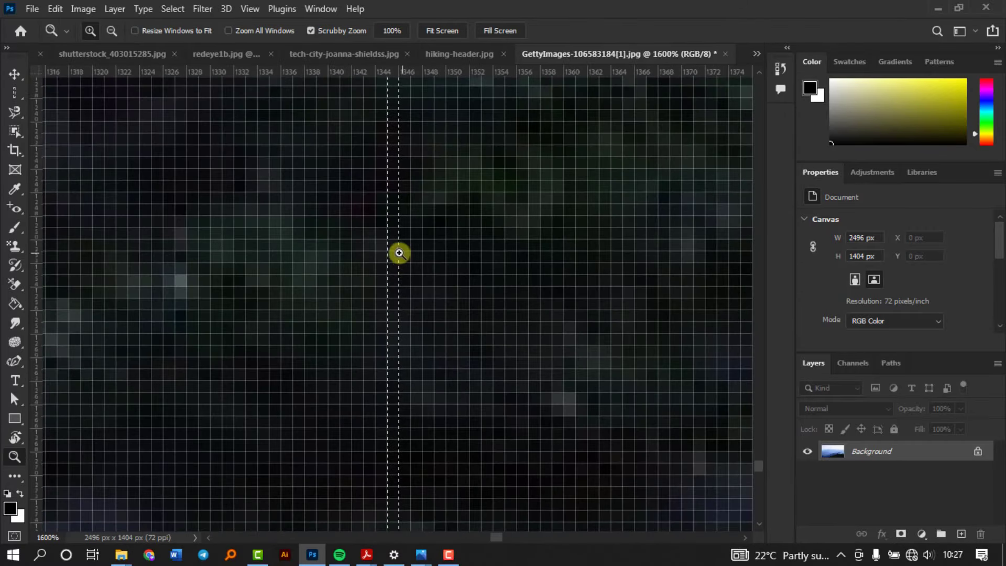
key(ctrl+0)
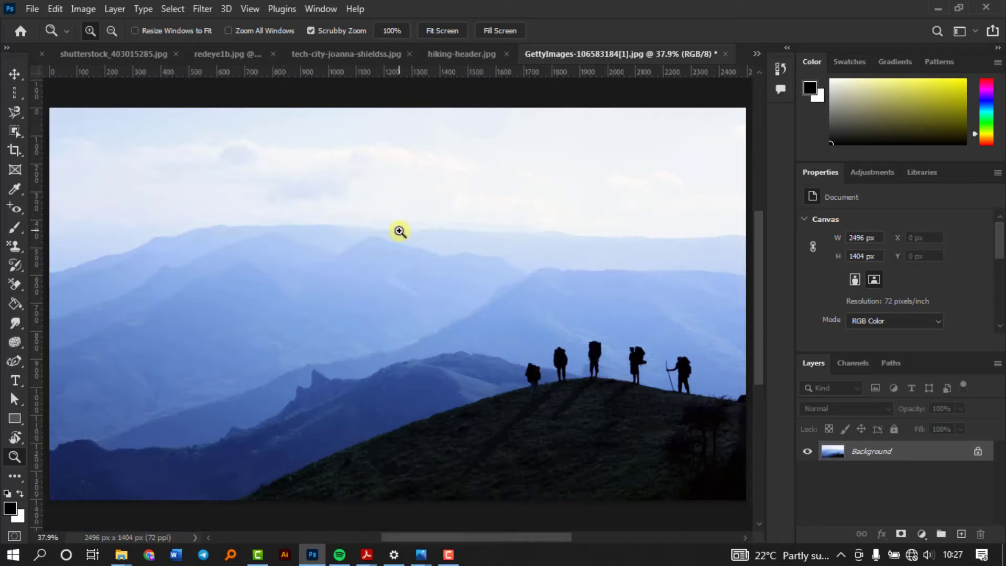
Step: Draw a freehand Lasso selection around the two leftmost hikers and the mountain area above them
click(18, 106)
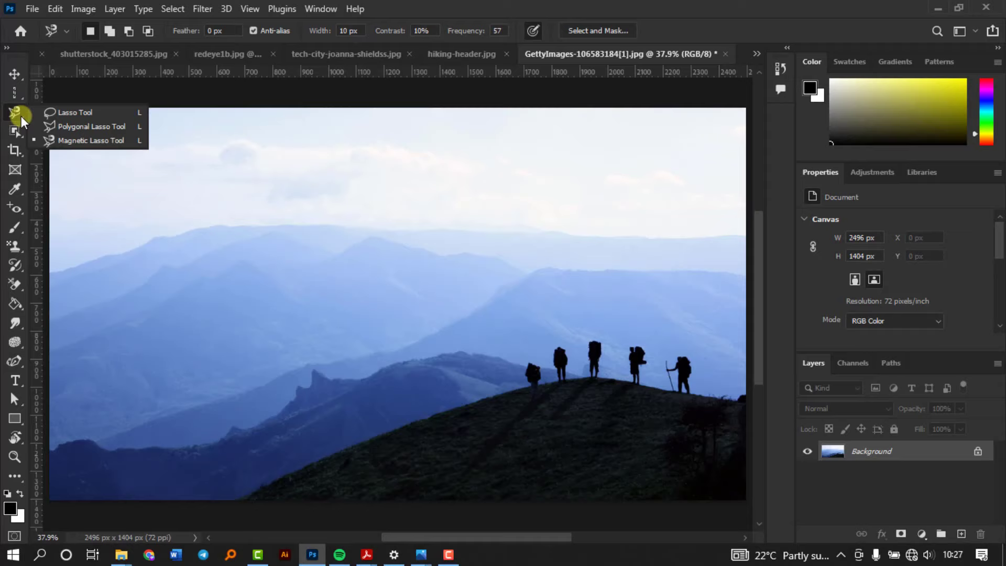
click(60, 112)
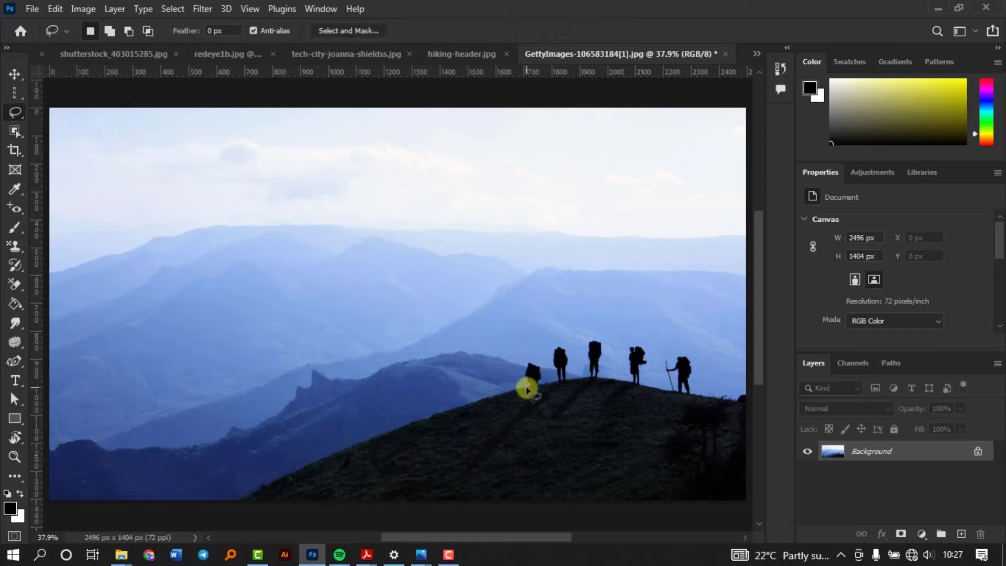
mouse_move(527, 389)
mouse_down()
mouse_move(515, 366)
mouse_move(532, 340)
mouse_move(518, 321)
mouse_move(550, 281)
mouse_move(557, 319)
mouse_move(579, 300)
mouse_move(559, 339)
mouse_move(567, 336)
mouse_move(576, 385)
mouse_move(526, 385)
mouse_up()
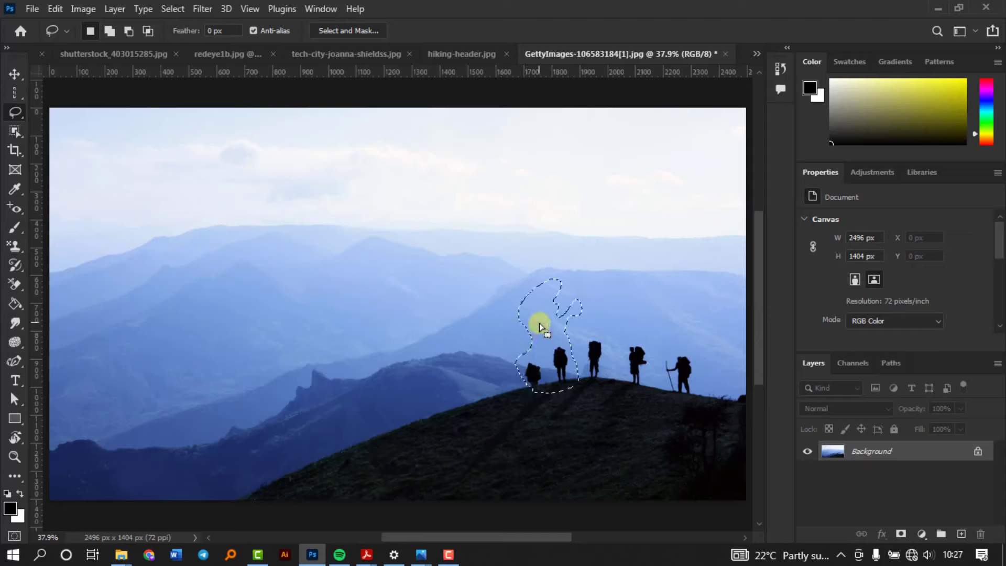
right_click(539, 323)
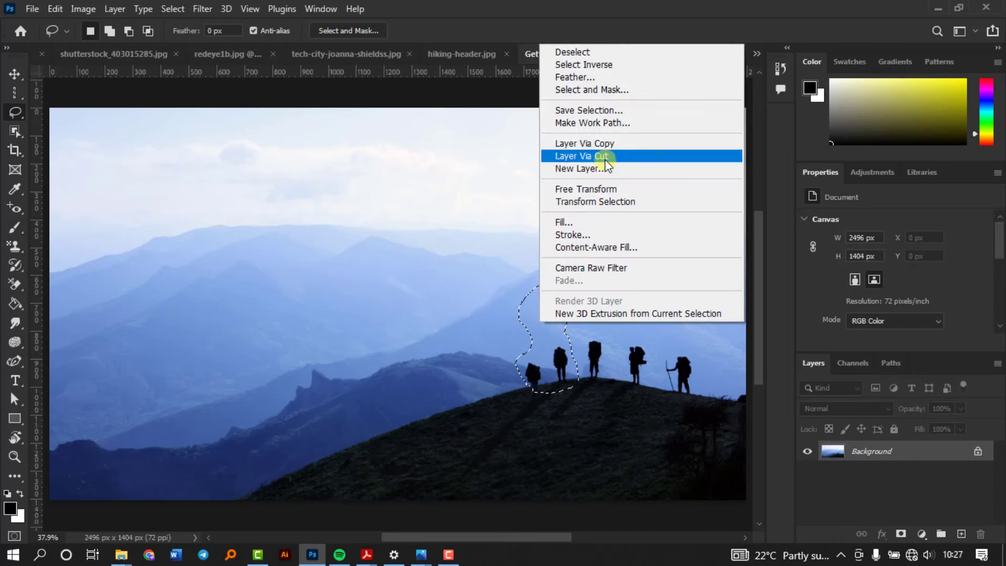
click(11, 234)
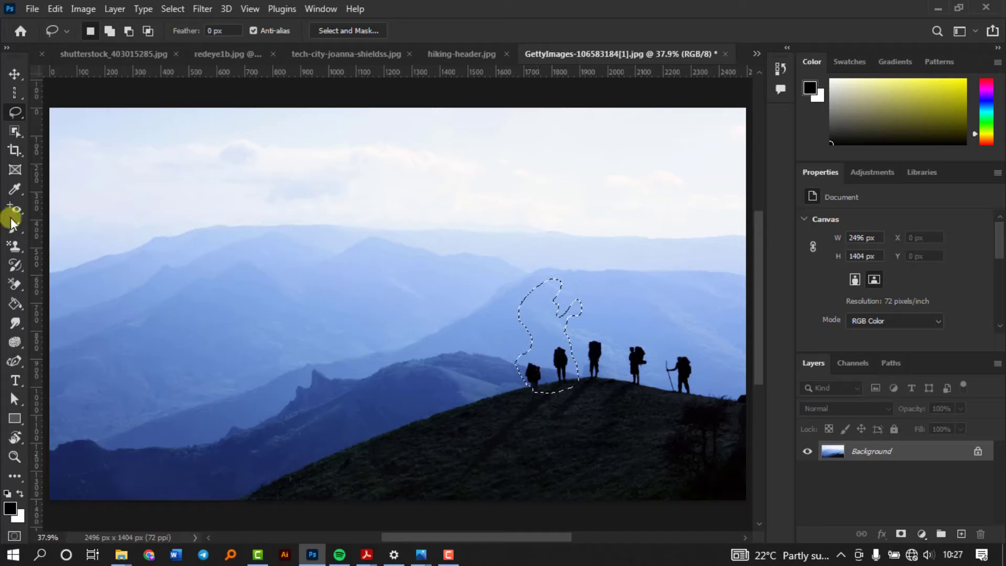
Step: Paint a black brush stroke inside the lasso selection, and undo both the stroke and the selection
click(11, 220)
mouse_move(523, 320)
mouse_down()
mouse_move(553, 307)
mouse_move(525, 359)
mouse_move(546, 299)
mouse_move(542, 401)
mouse_move(560, 371)
mouse_move(547, 305)
mouse_move(572, 303)
mouse_up()
key(ctrl+z)
key(ctrl+z)
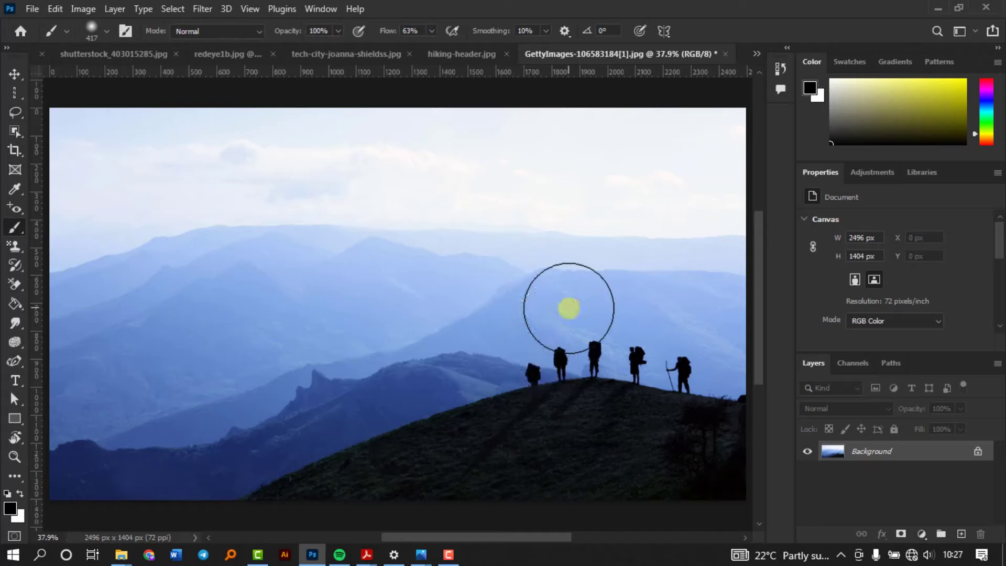
Step: Outline a straight-edged selection from the photo's lower edge up across the ridges to the sky with the Polygonal Lasso, and clear it
drag(11, 111, 100, 128)
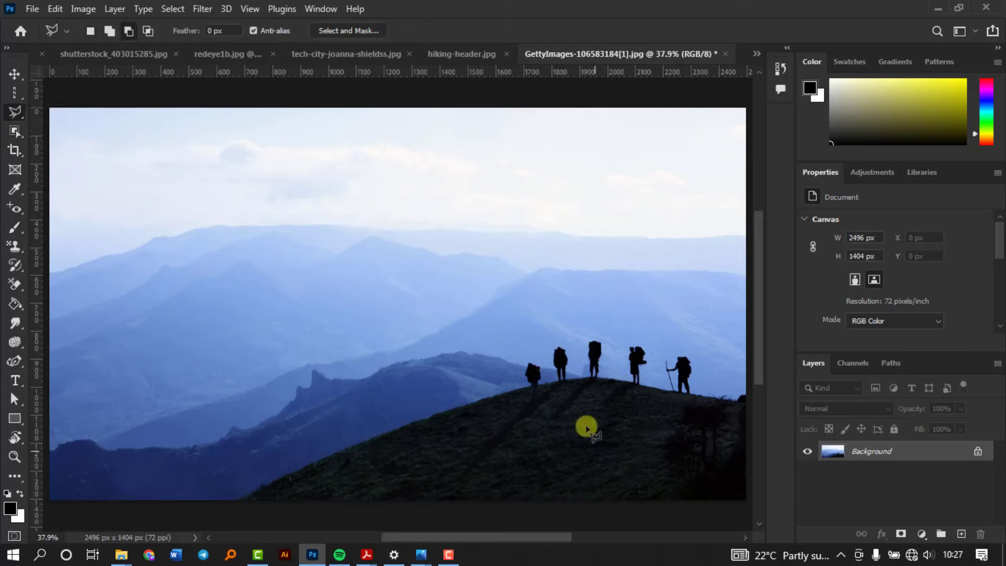
click(229, 501)
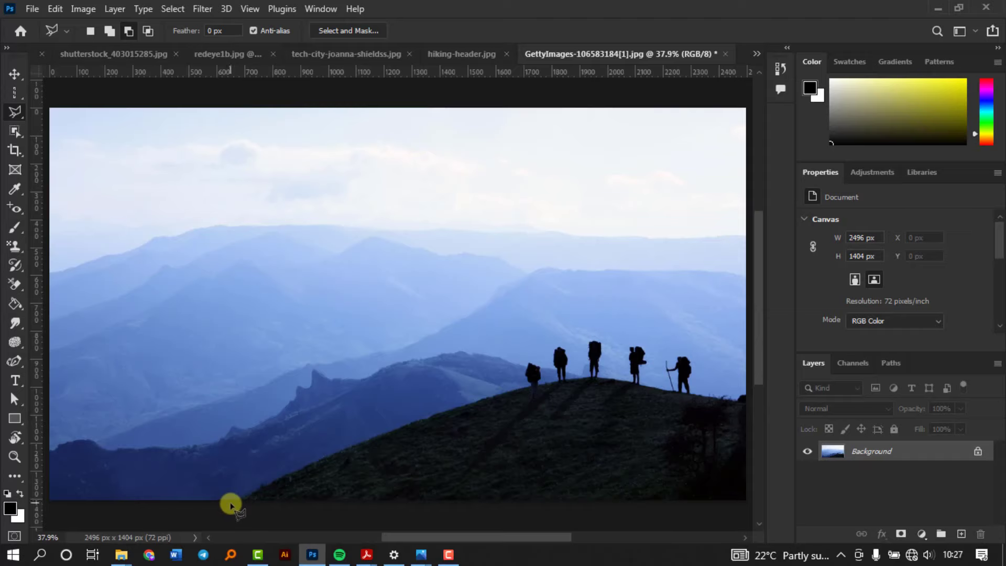
click(287, 474)
click(312, 414)
click(350, 354)
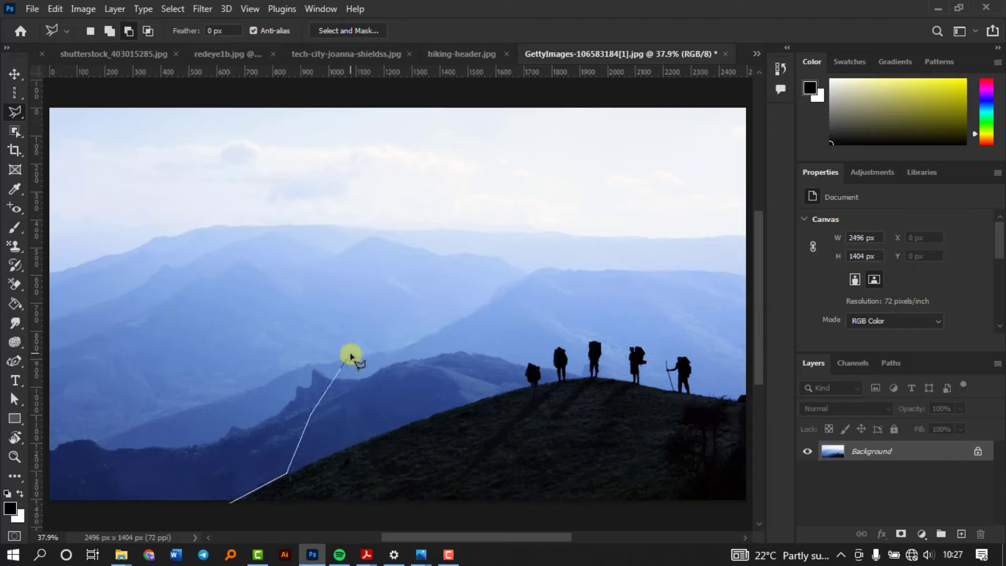
click(366, 395)
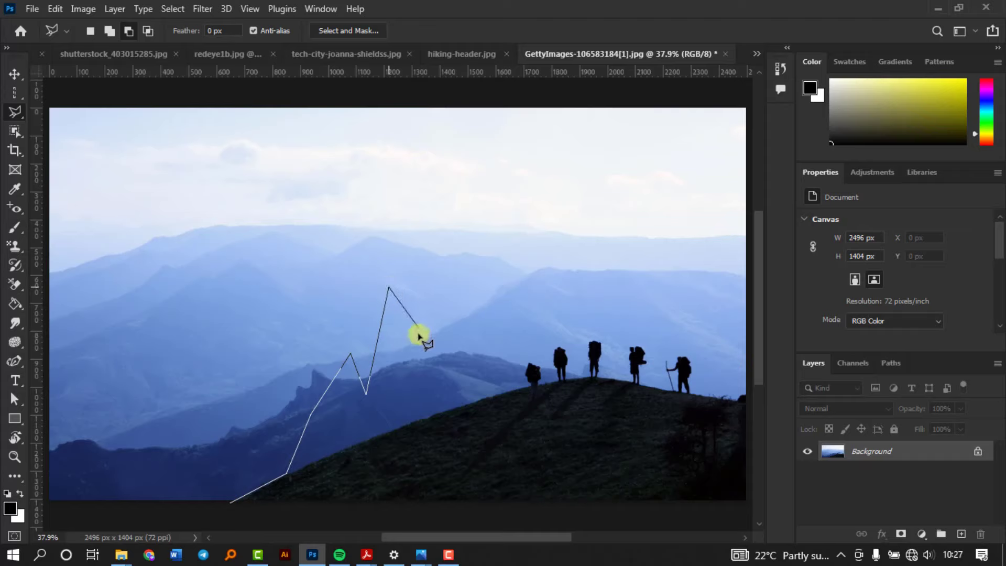
click(389, 287)
click(449, 268)
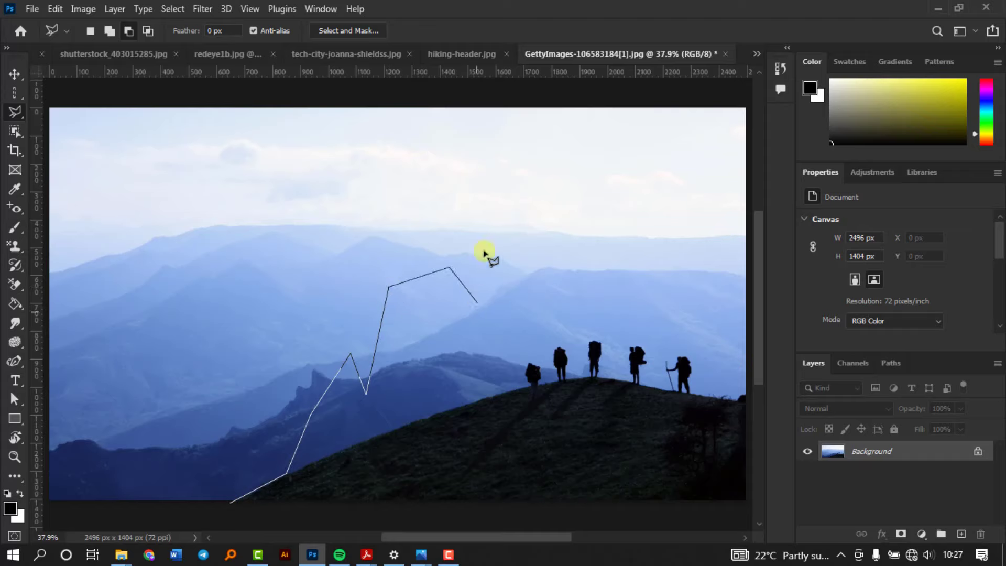
click(483, 237)
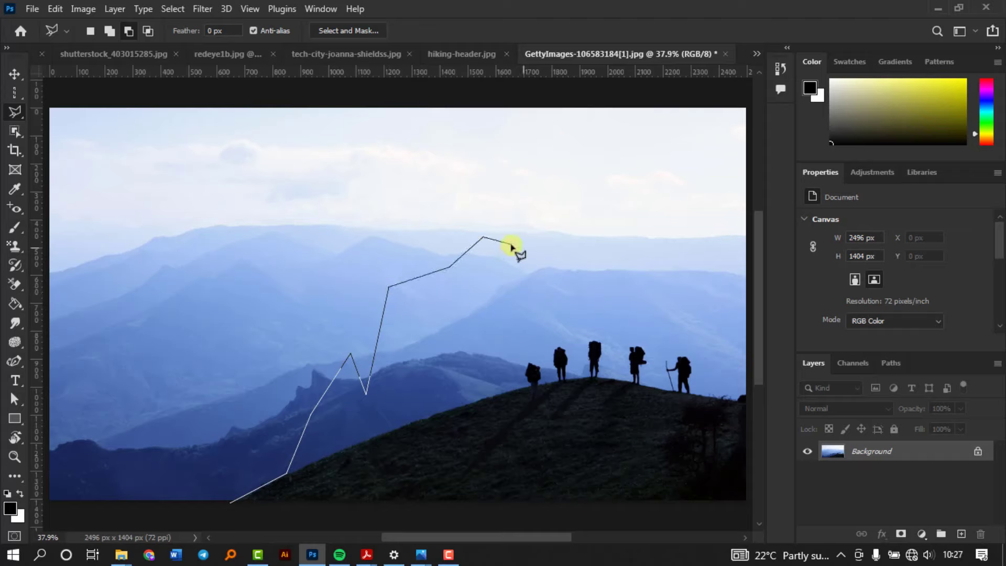
click(461, 212)
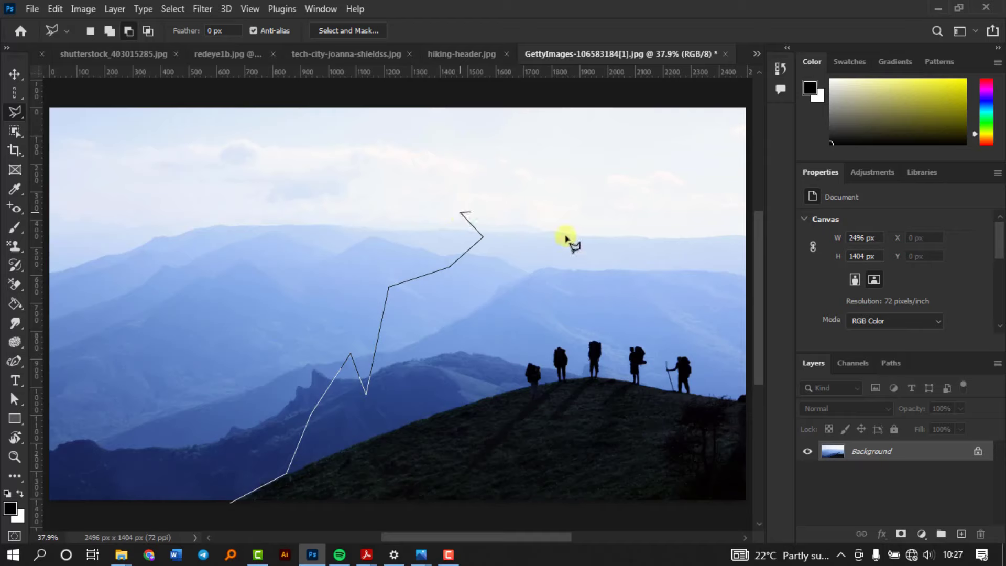
double_click(518, 235)
key(ctrl+d)
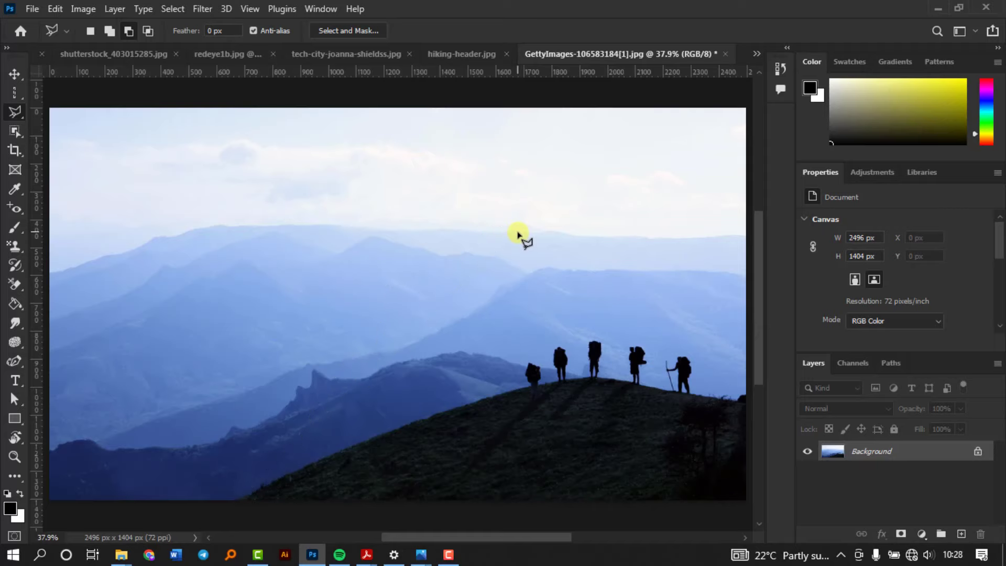
Step: Trace the dark hill's ridge and the hikers' silhouettes with the Magnetic Lasso, close the selection and clear it
right_click(15, 111)
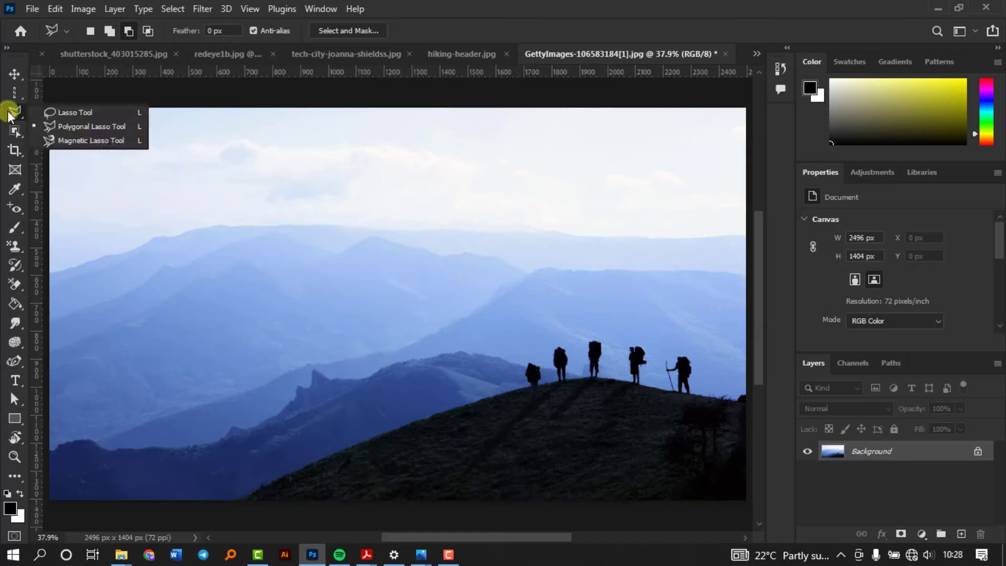
click(80, 139)
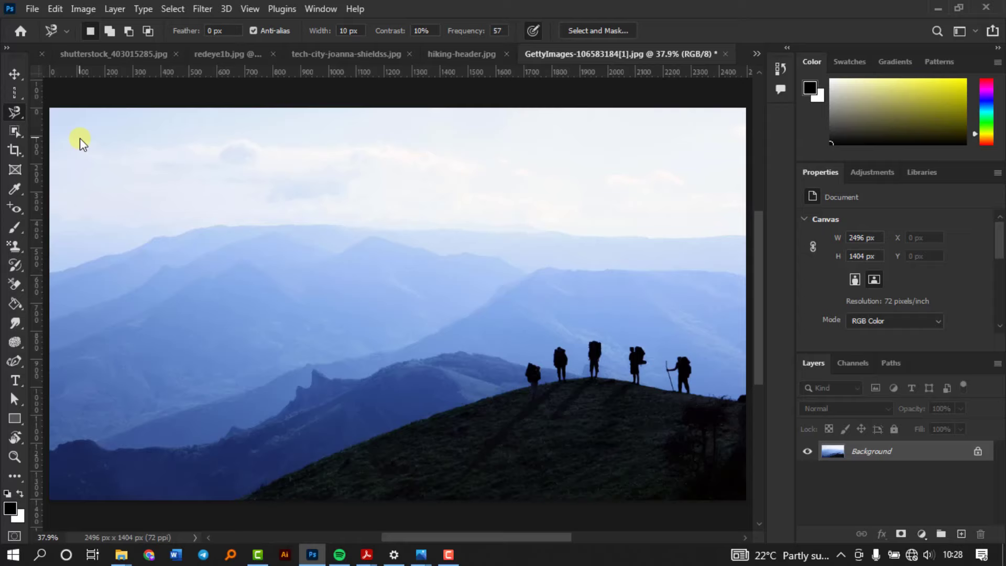
click(230, 499)
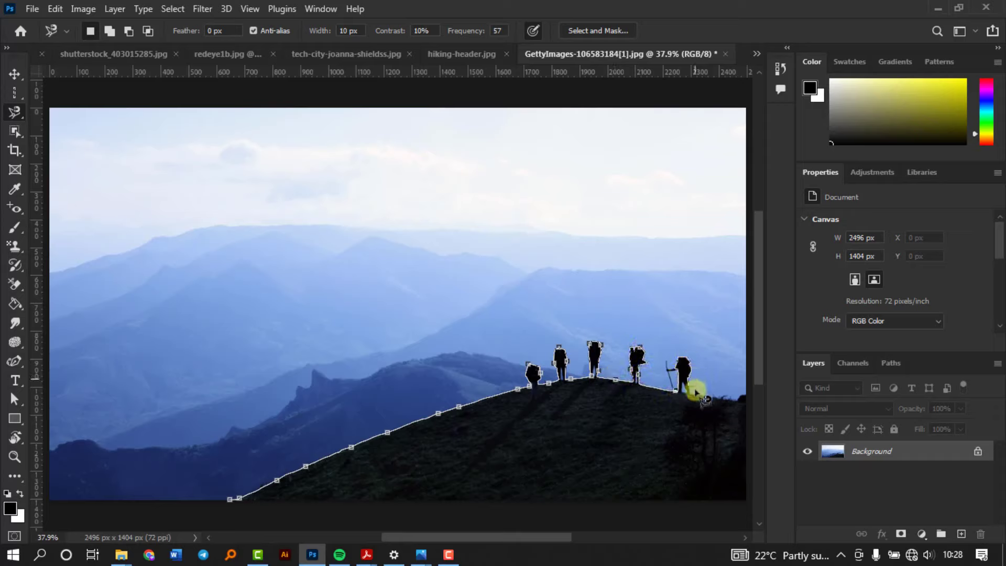
double_click(744, 403)
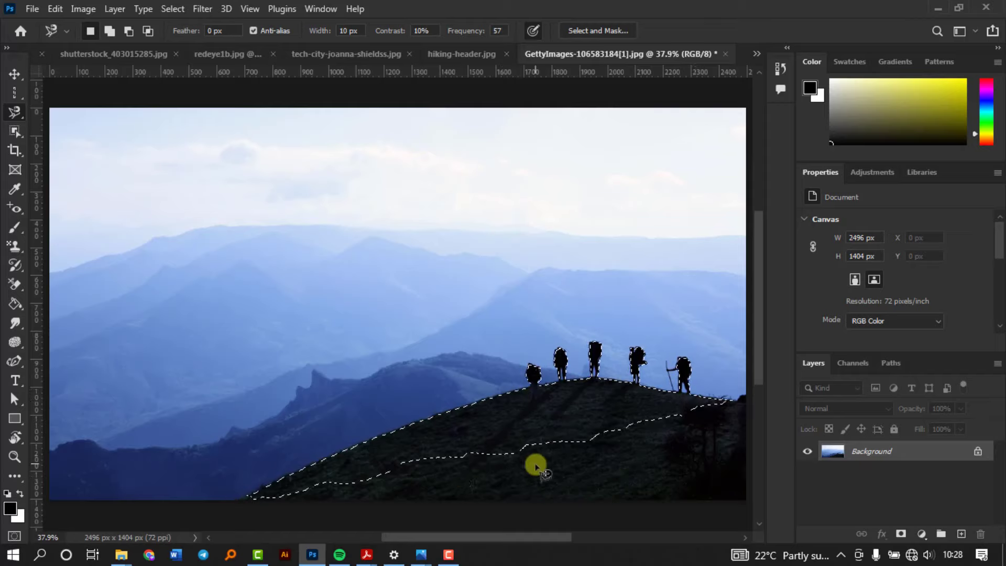
key(ctrl+d)
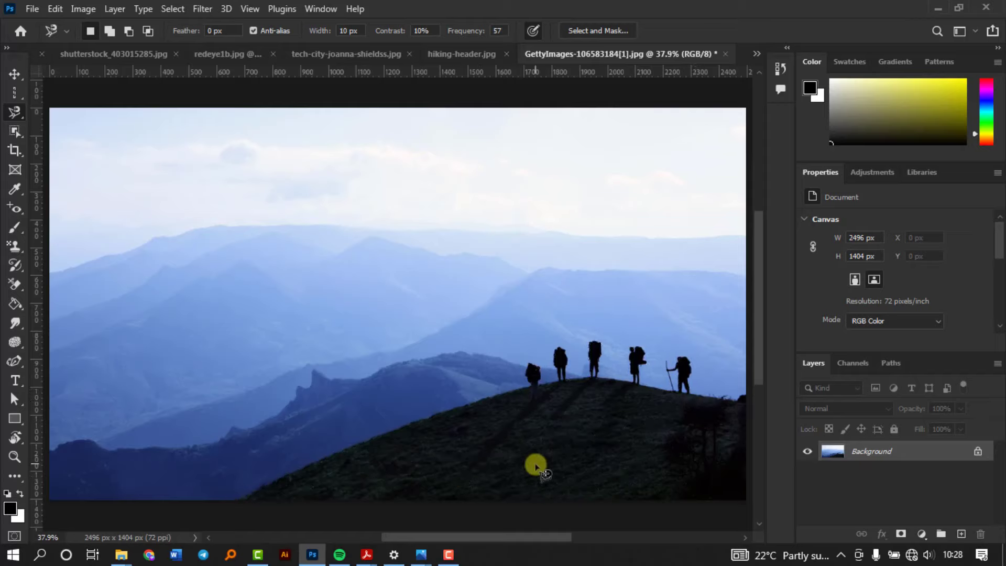
Step: Select the hikers with the Object Selection tool by framing them in a rectangle of about 1028 by 444 px
click(12, 132)
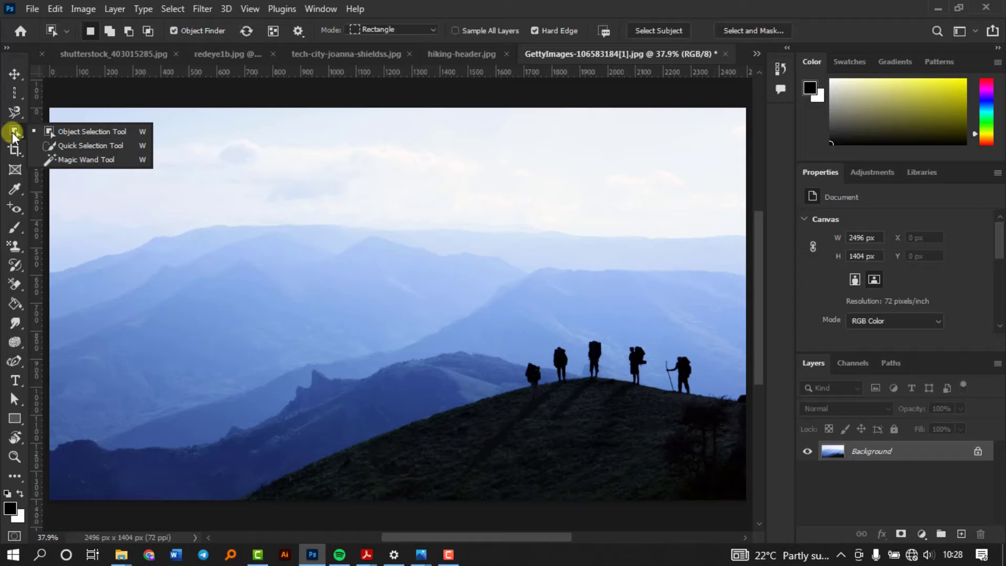
click(90, 131)
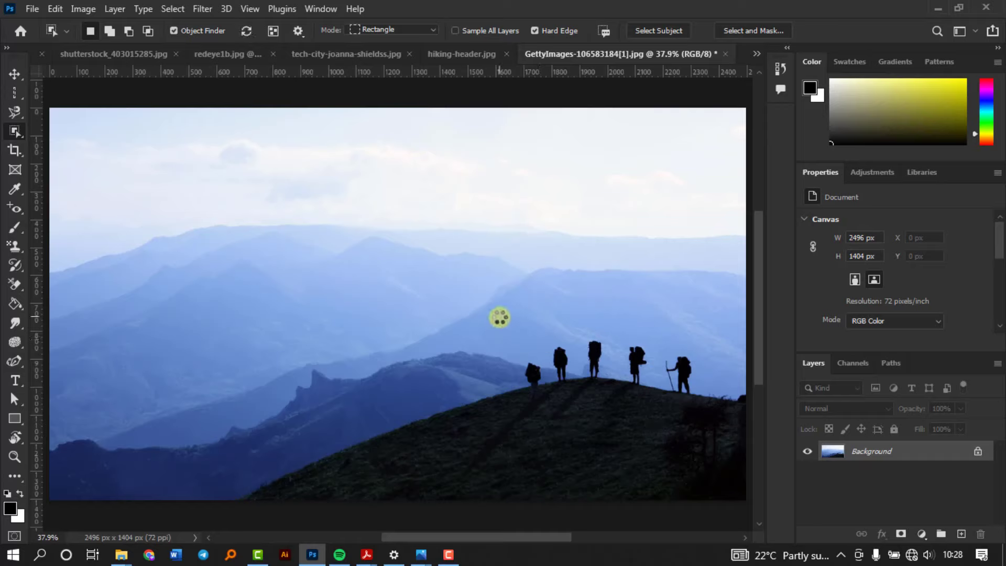
drag(433, 269, 721, 392)
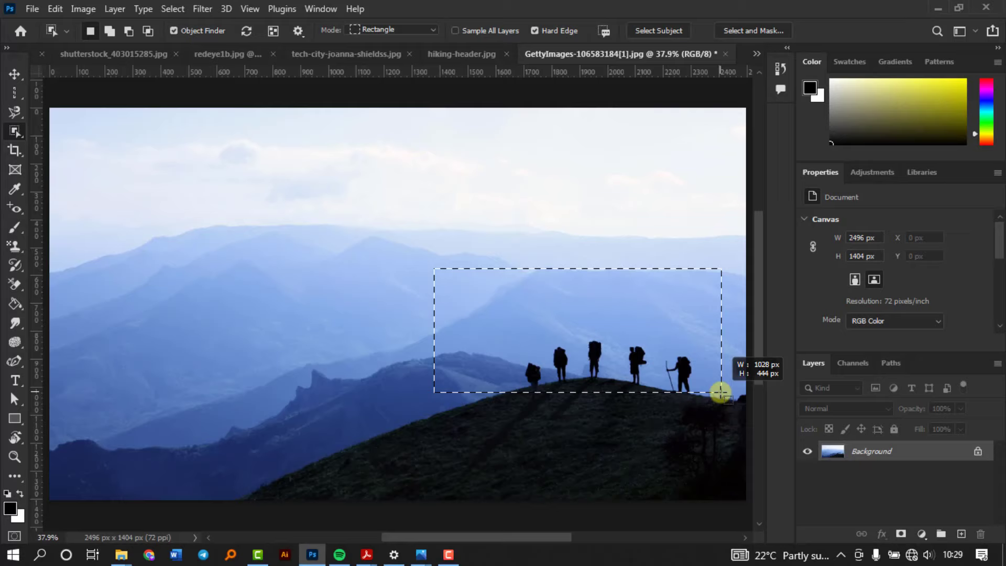
drag(720, 391, 719, 393)
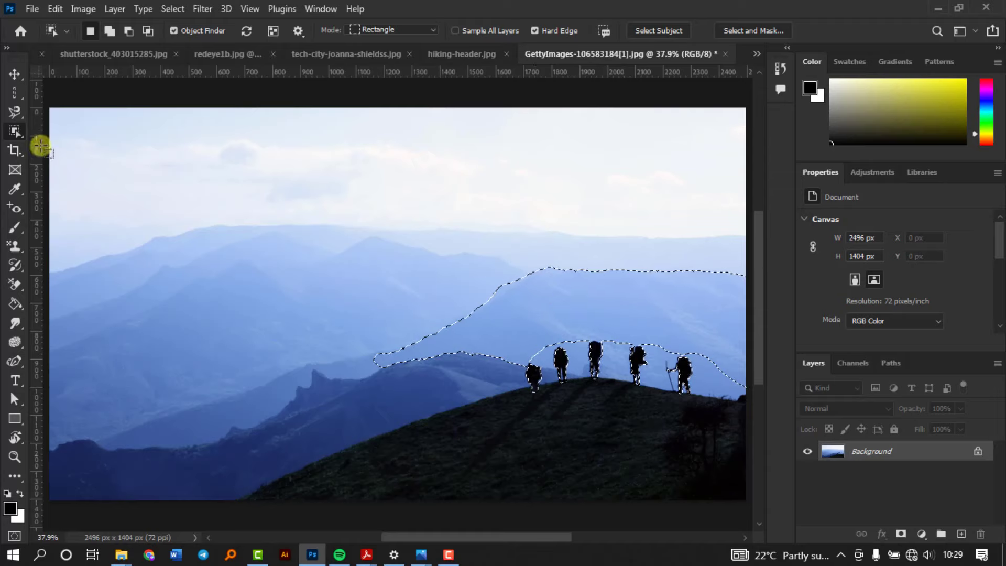
Step: Subtract the mountain areas from the selection with the Lasso so only the hikers stay selected, and deselect everything
mouse_move(10, 106)
mouse_down()
mouse_move(77, 118)
mouse_move(58, 125)
mouse_move(73, 112)
mouse_up()
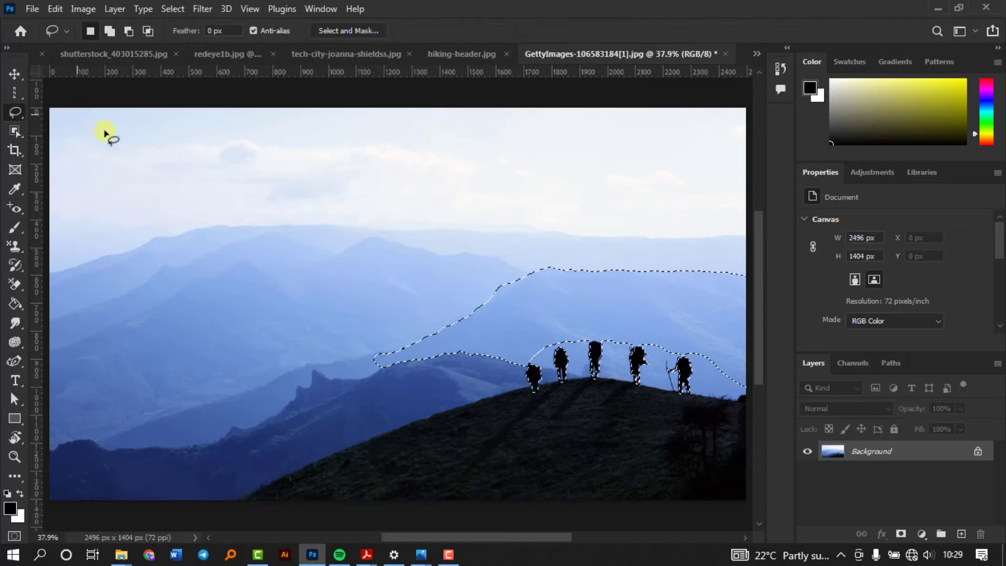
click(131, 33)
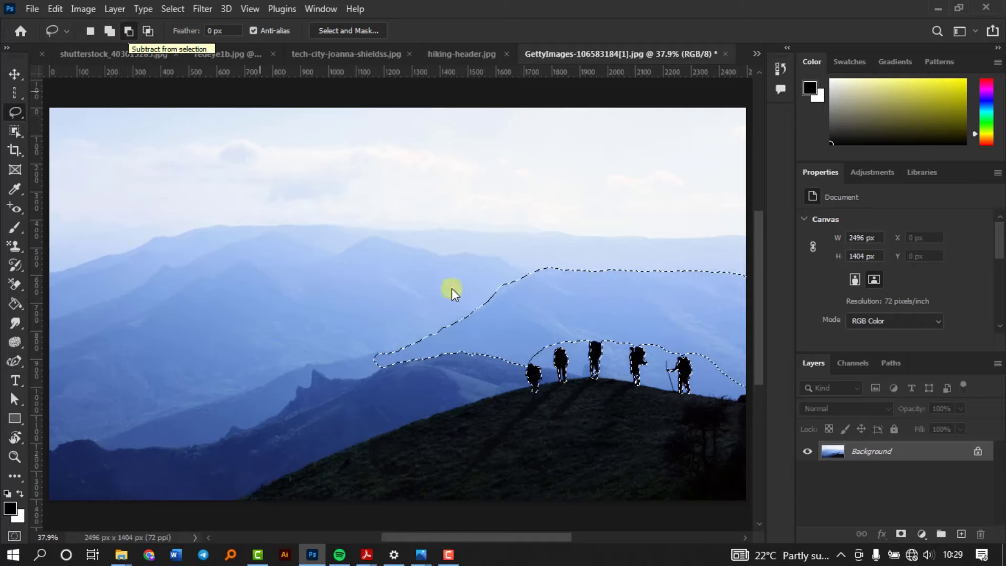
mouse_move(525, 369)
mouse_down()
mouse_move(587, 341)
mouse_move(656, 346)
mouse_move(750, 391)
mouse_move(741, 240)
mouse_move(584, 226)
mouse_move(231, 332)
mouse_move(239, 368)
mouse_move(427, 392)
mouse_move(520, 370)
mouse_up()
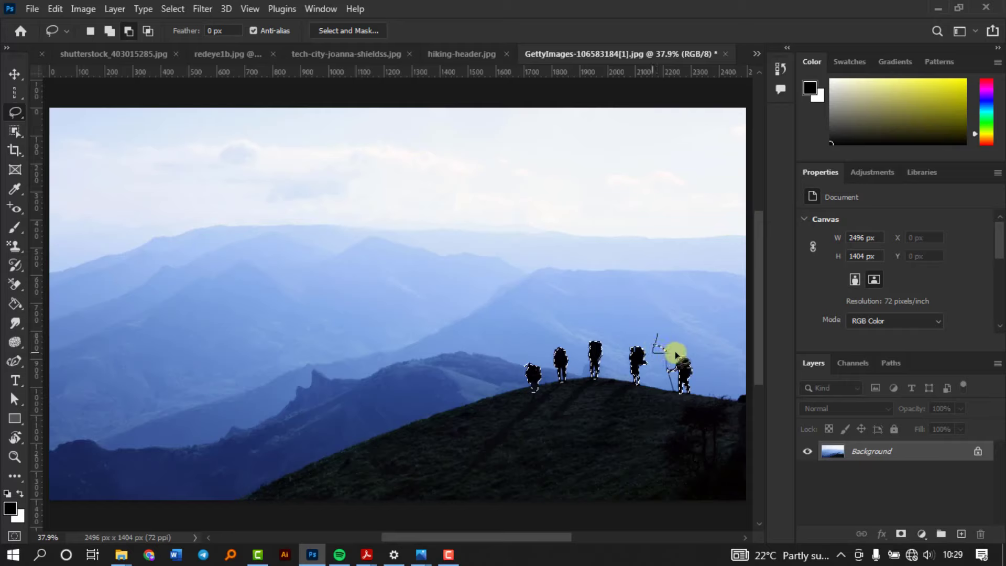
drag(664, 344, 657, 334)
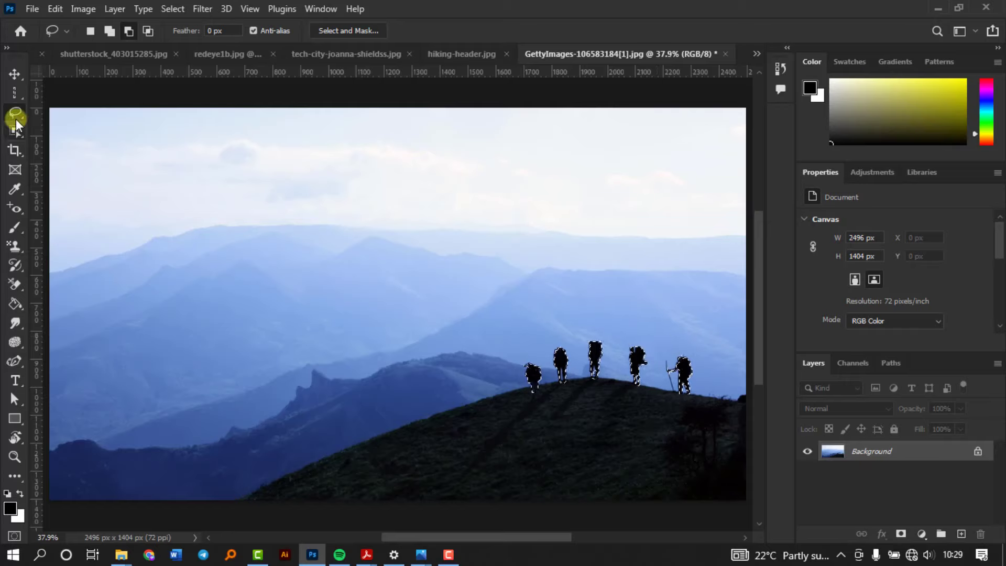
key(ctrl+d)
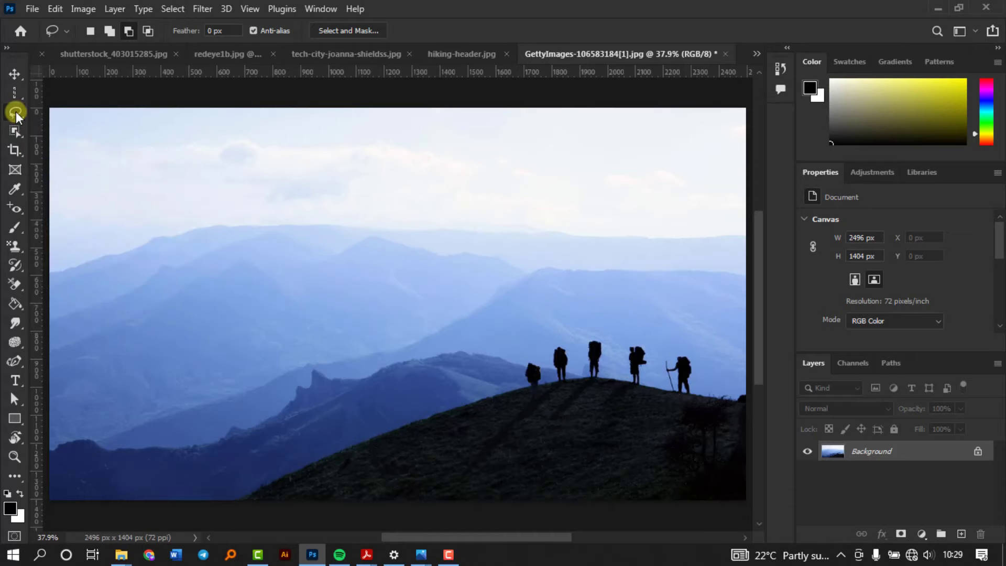
Step: Select the four hikers standing farthest along the dark hill's crest with the Quick Selection tool
right_click(17, 114)
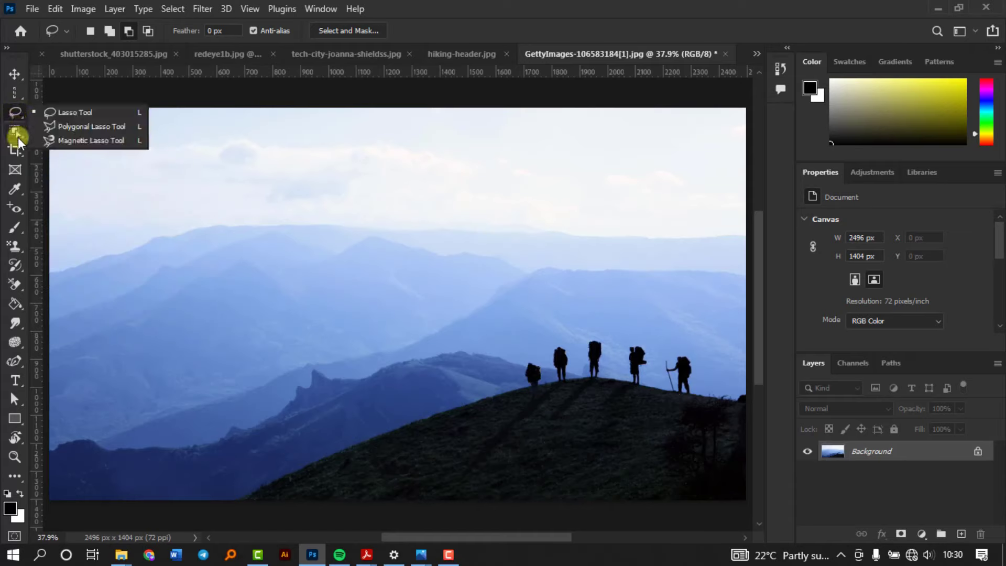
right_click(18, 137)
right_click(18, 138)
right_click(19, 137)
right_click(20, 136)
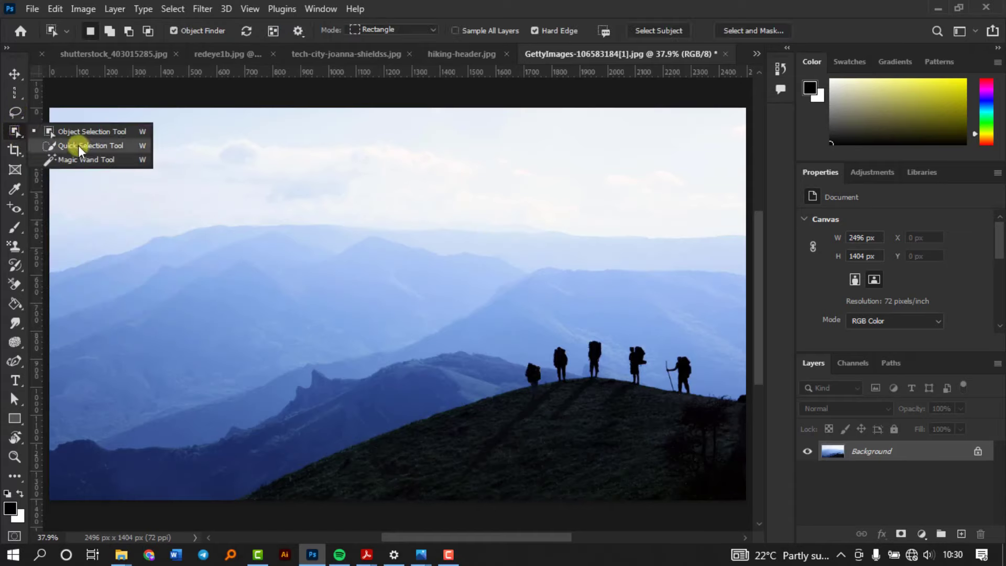
click(79, 146)
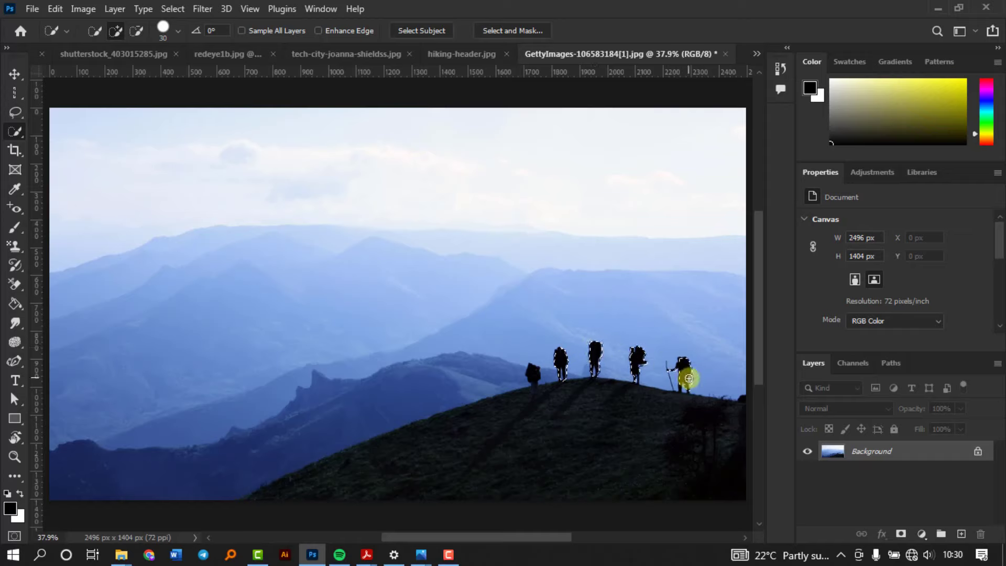
Step: Select the sky above the mountains with the Magic Wand at a tolerance of 32
right_click(14, 130)
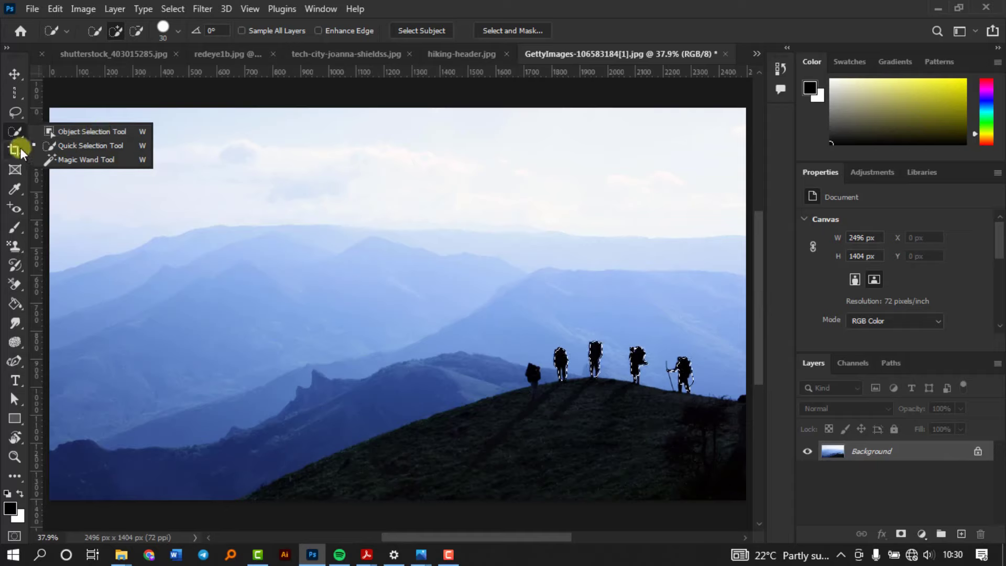
click(73, 157)
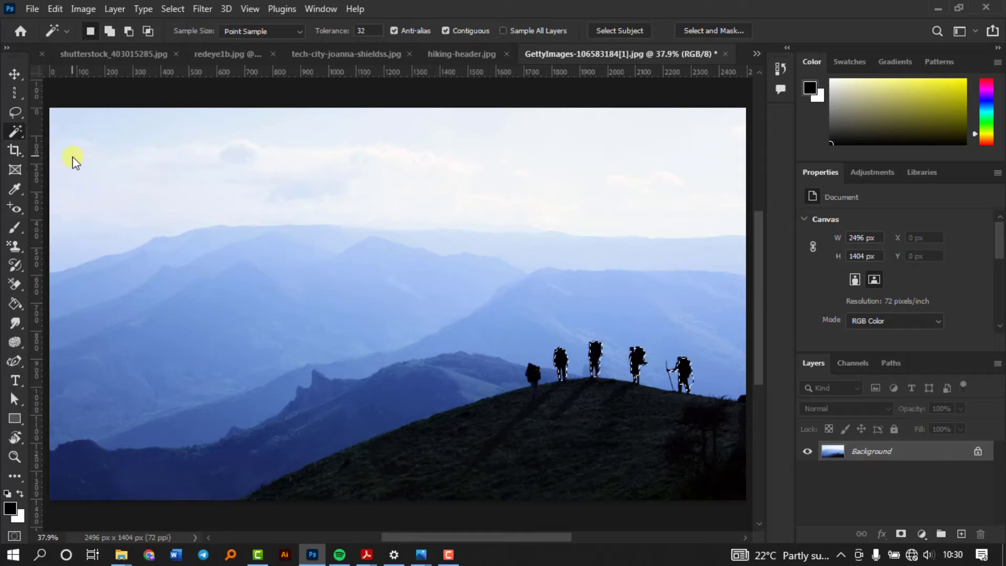
click(173, 141)
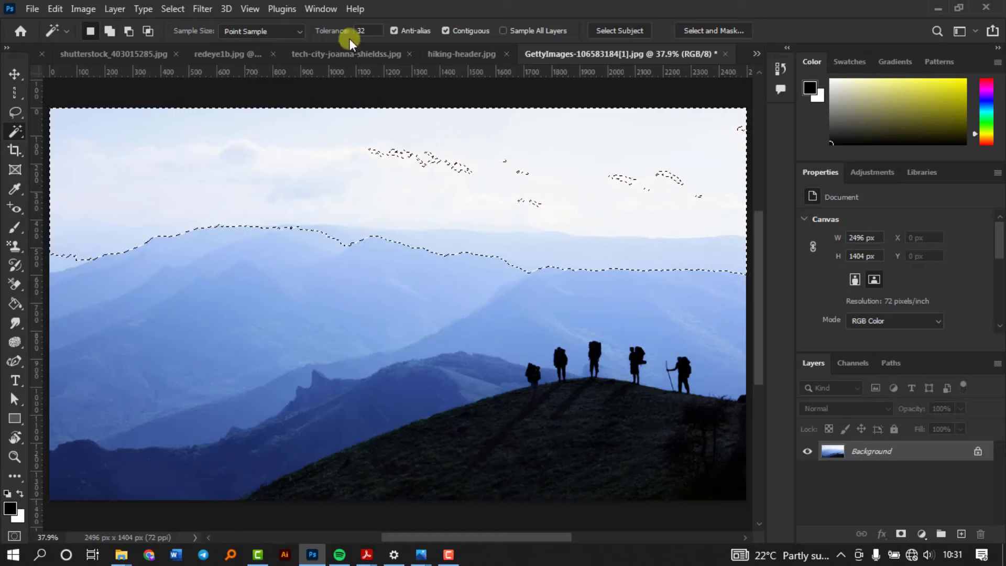
Step: Set the Magic Wand tolerance to 105, clear the selection and select the sky again
drag(326, 30, 379, 37)
drag(378, 37, 378, 36)
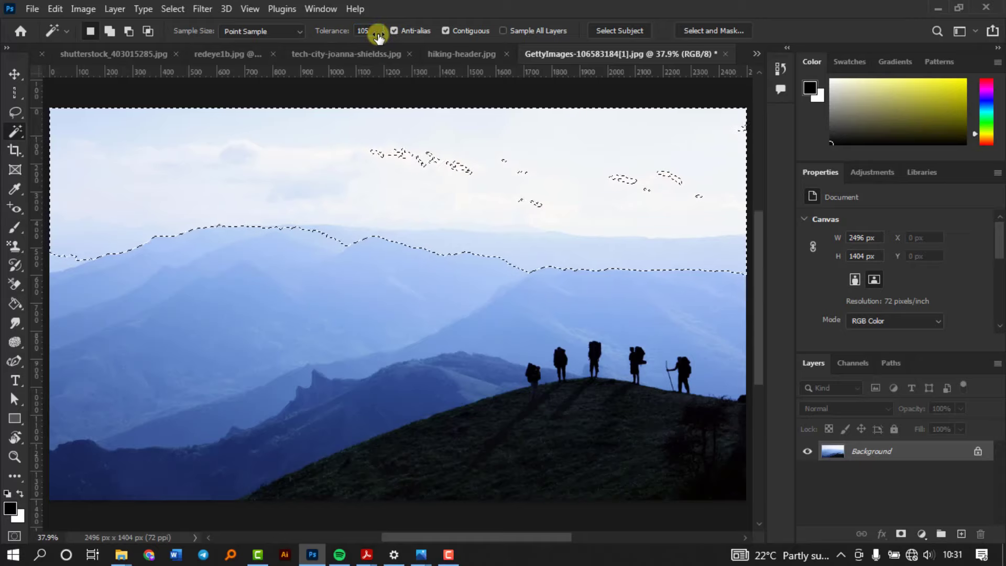
key(ctrl+s)
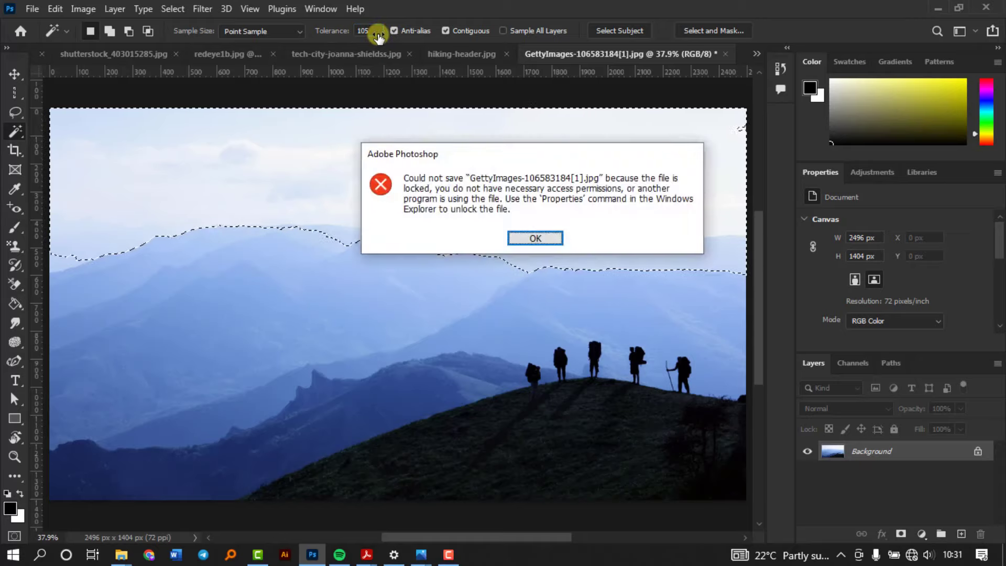
click(549, 240)
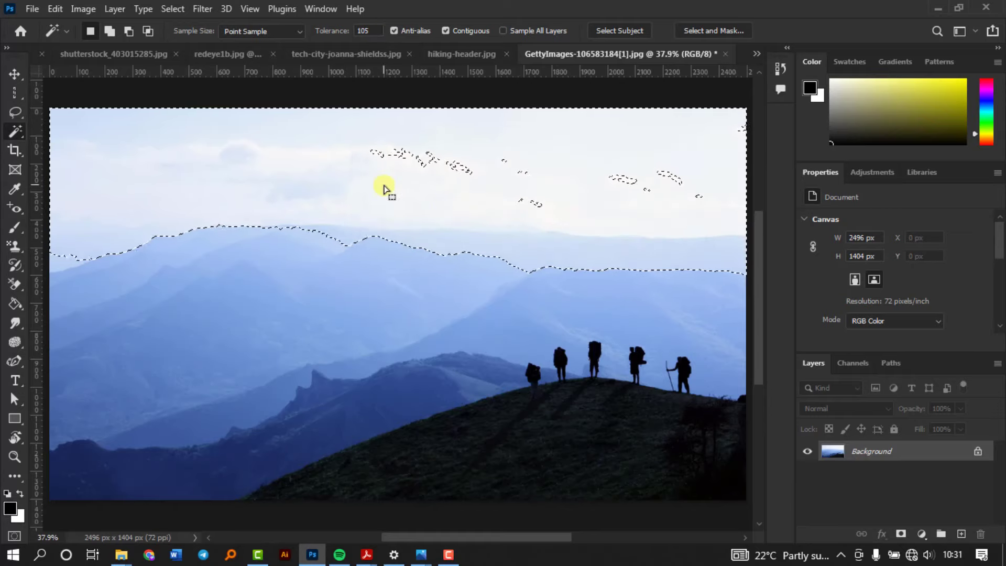
key(ctrl+d)
click(323, 152)
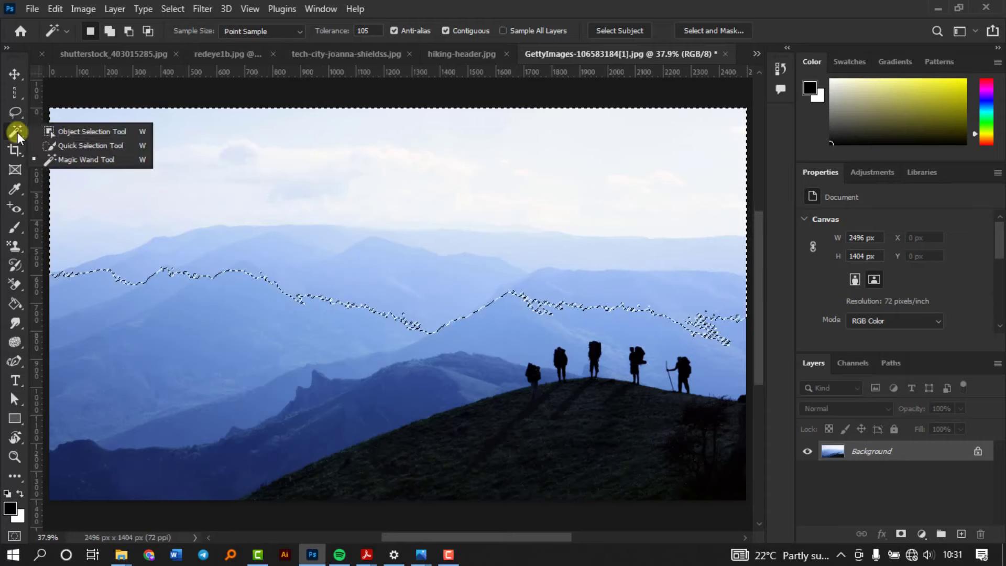
Step: Extend the crop frame's lower edge to cover the whole photo with the Crop tool, and apply the crop
click(16, 152)
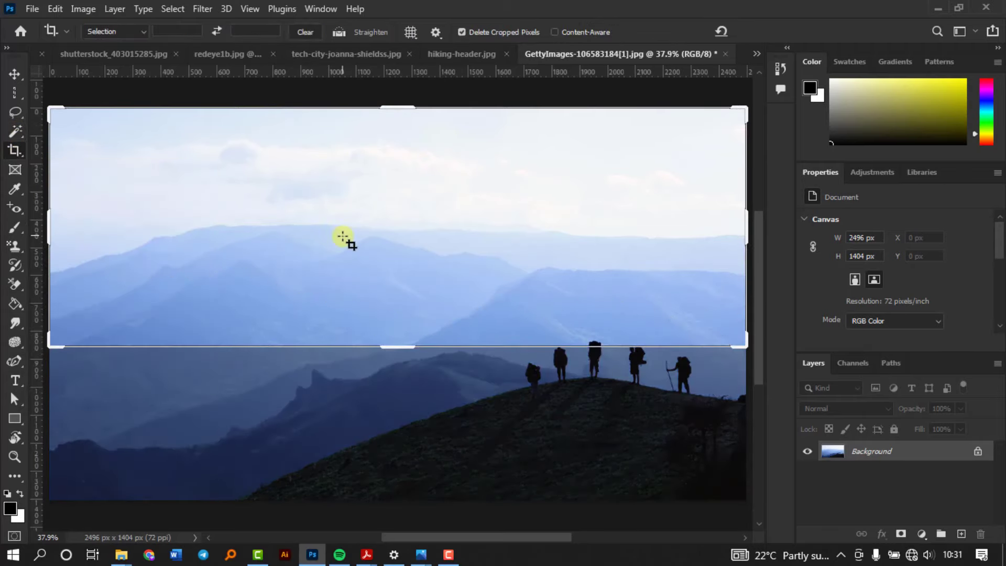
drag(398, 346, 396, 422)
scroll(762, 248, up, 3)
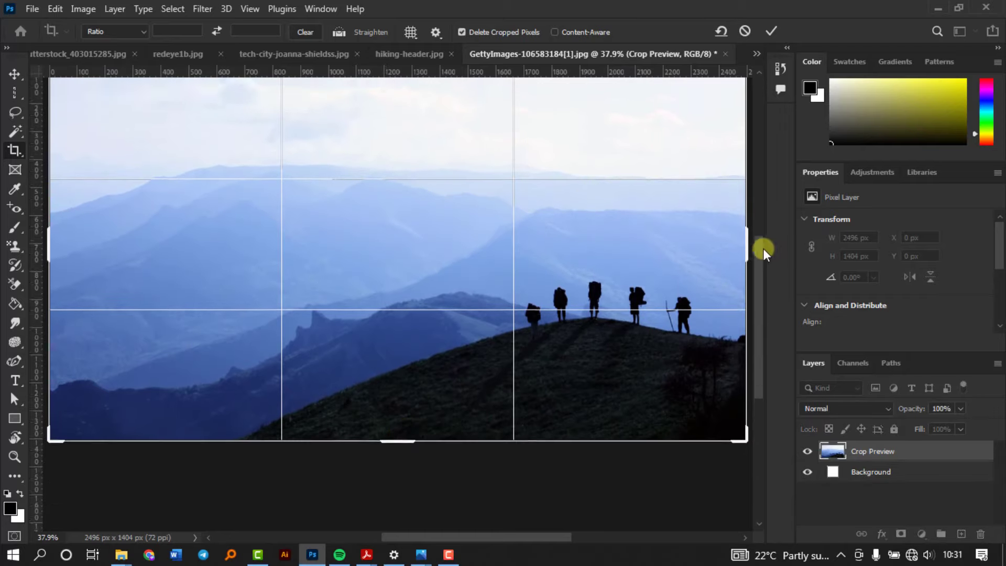
scroll(765, 217, down, 1)
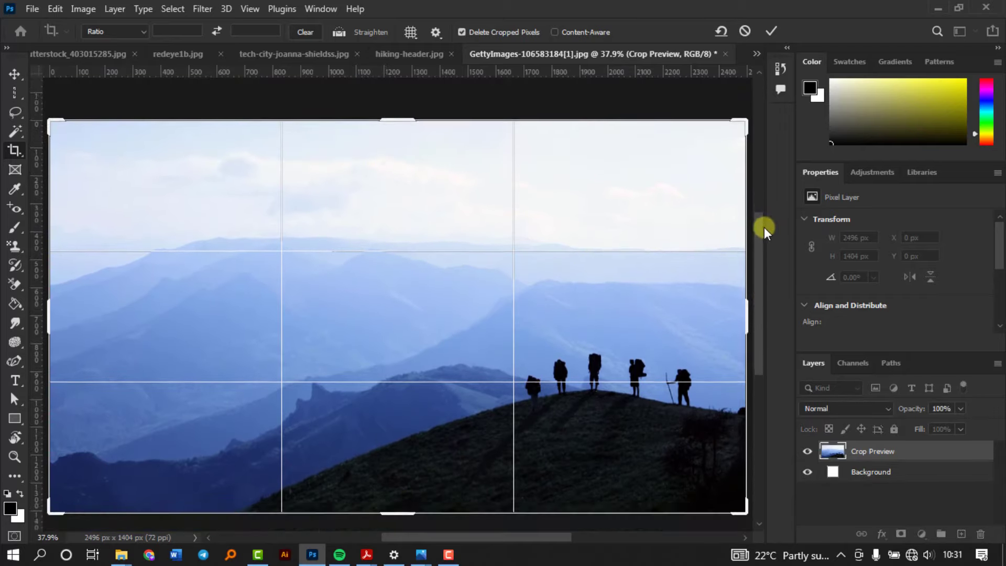
click(127, 30)
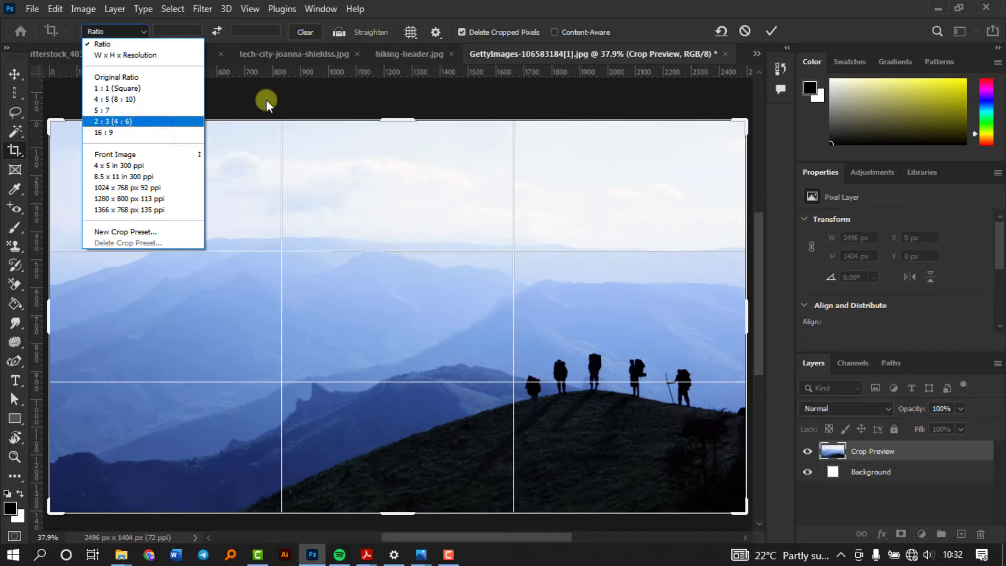
click(768, 40)
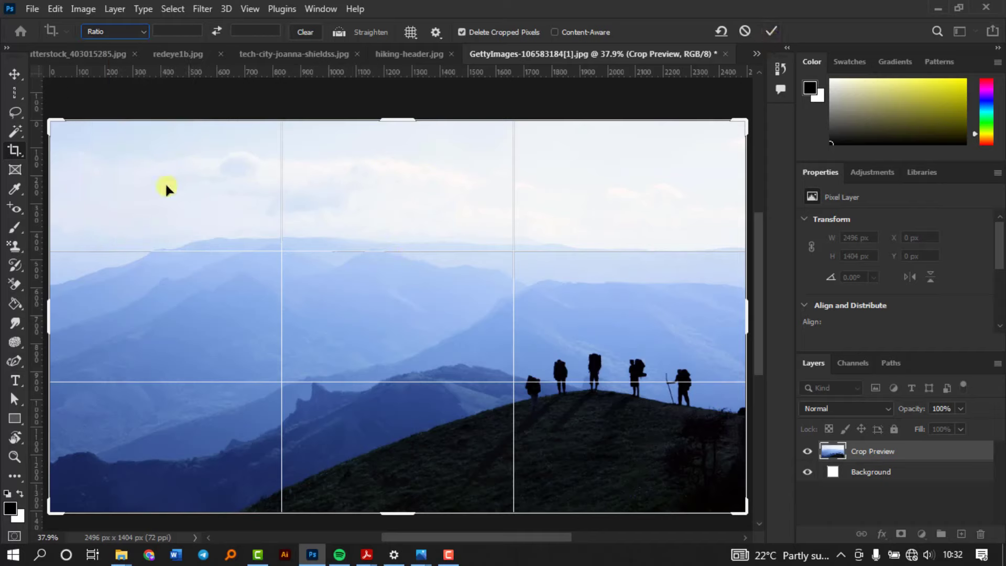
click(772, 31)
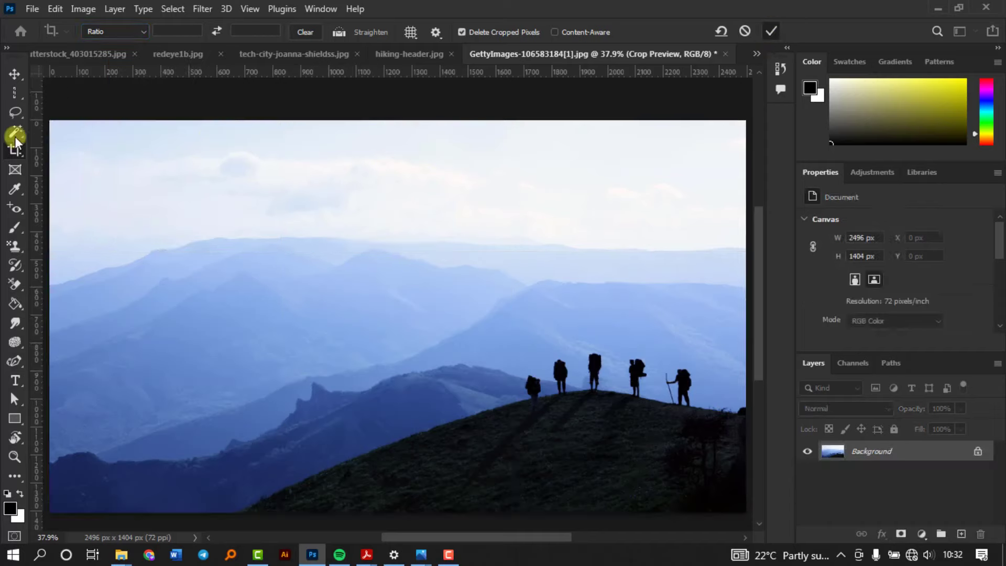
Step: Perspective-crop the photo to a four-cornered area just inside its edges, about 2241 by 1291 px, and undo the crop
click(15, 150)
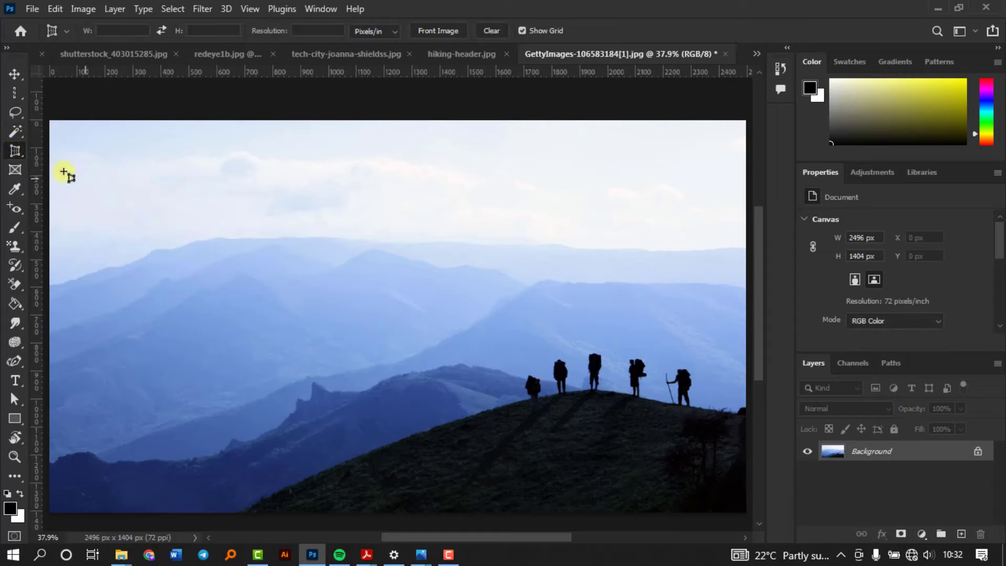
click(103, 157)
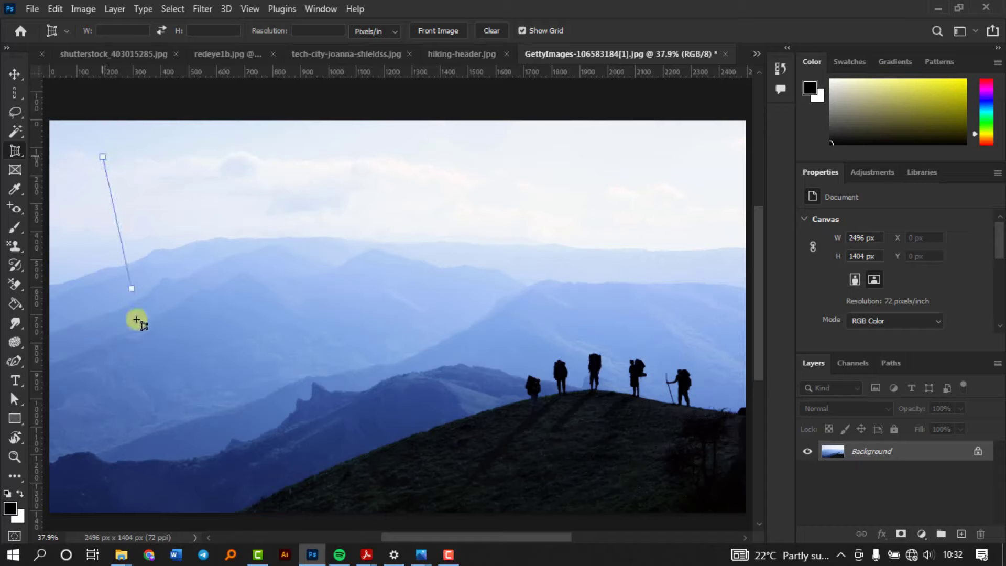
click(95, 504)
click(653, 495)
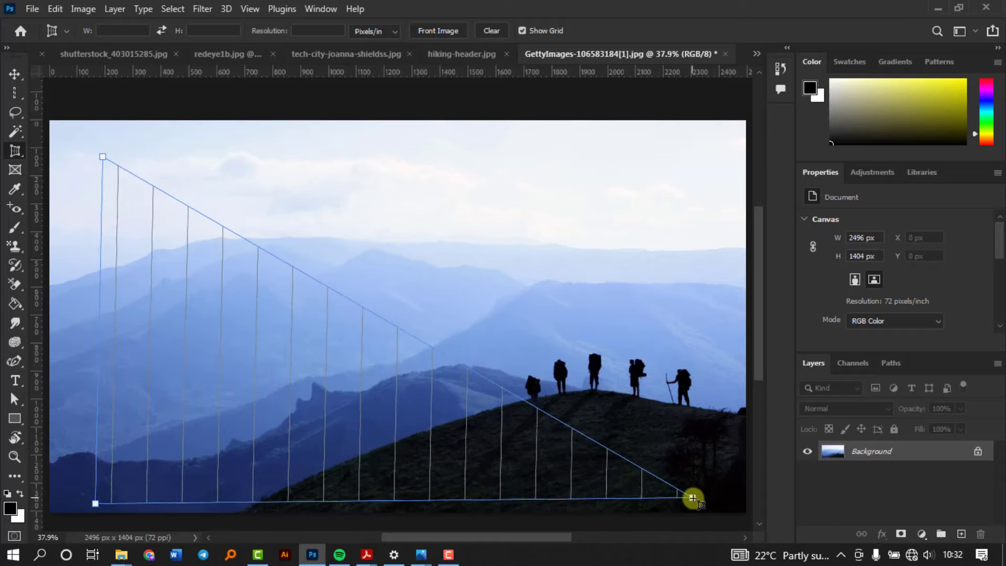
click(692, 497)
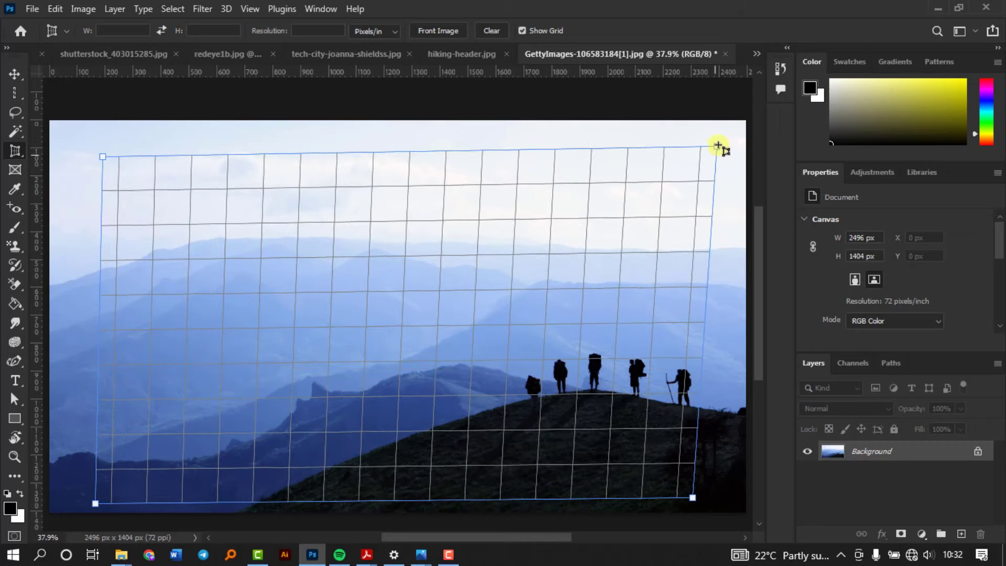
click(727, 139)
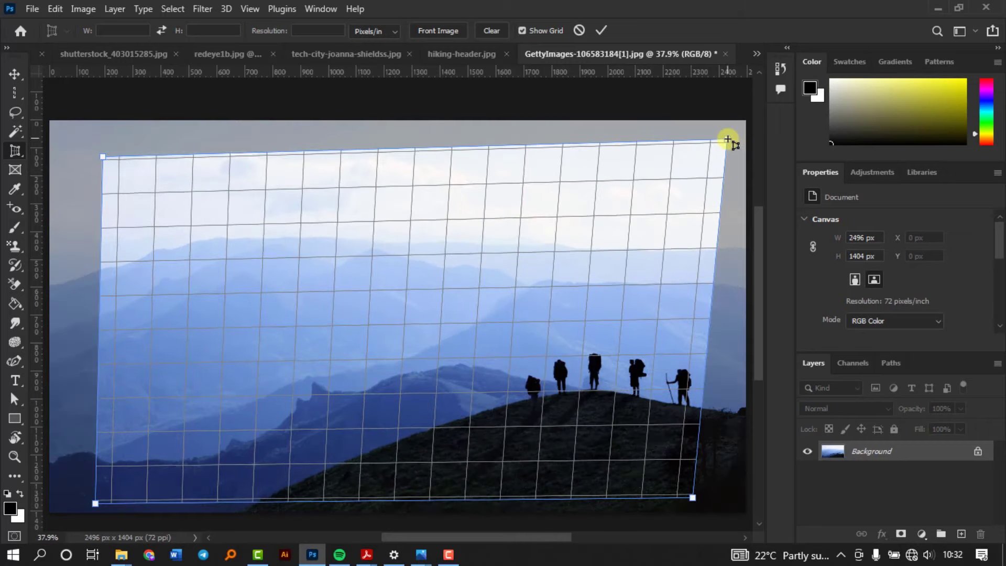
click(602, 31)
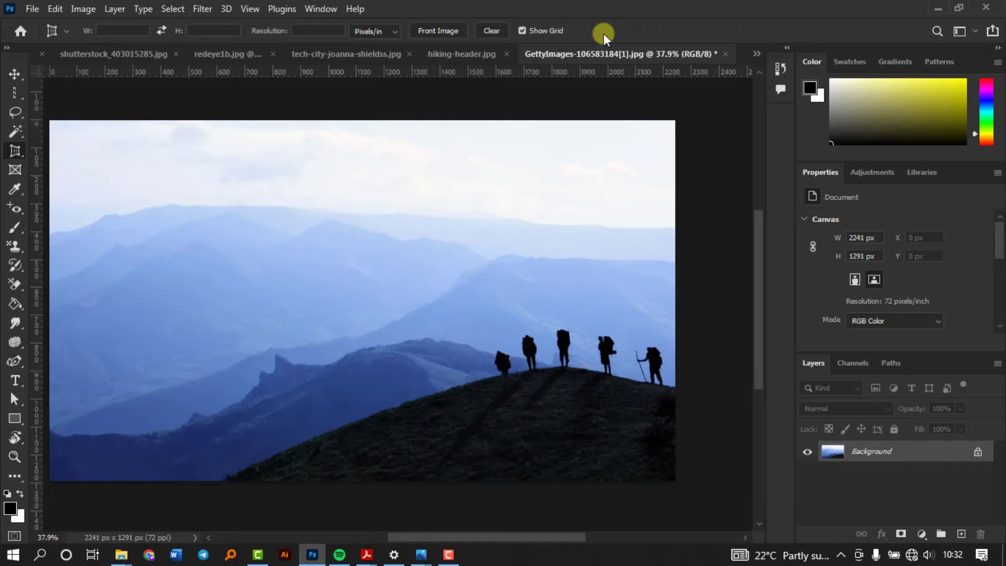
key(ctrl+z)
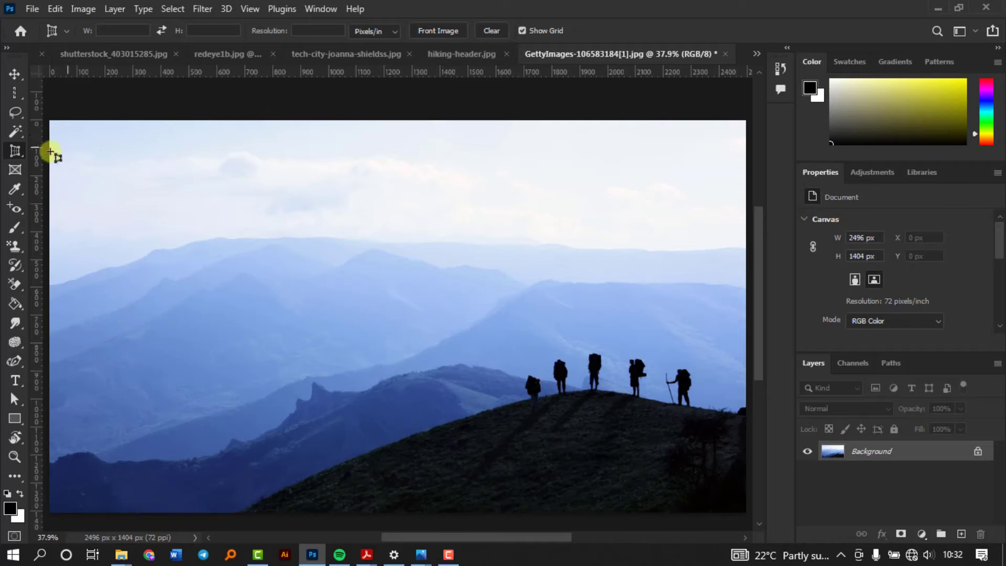
Step: Draw a small rectangular slice in the sky near the photo's upper-left corner with the Slice tool and widen it on both sides
right_click(15, 150)
click(68, 178)
drag(156, 163, 196, 219)
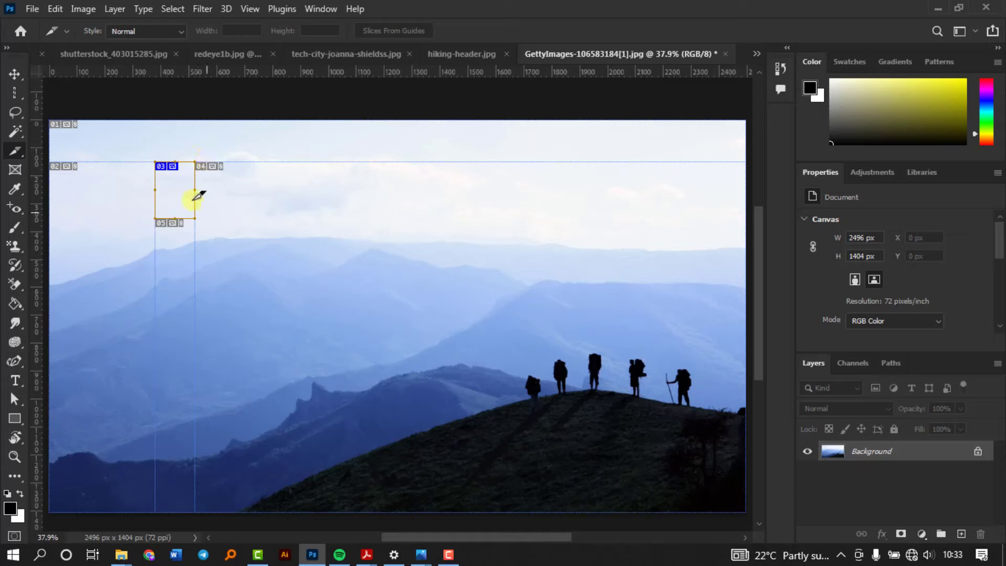
drag(193, 188, 260, 188)
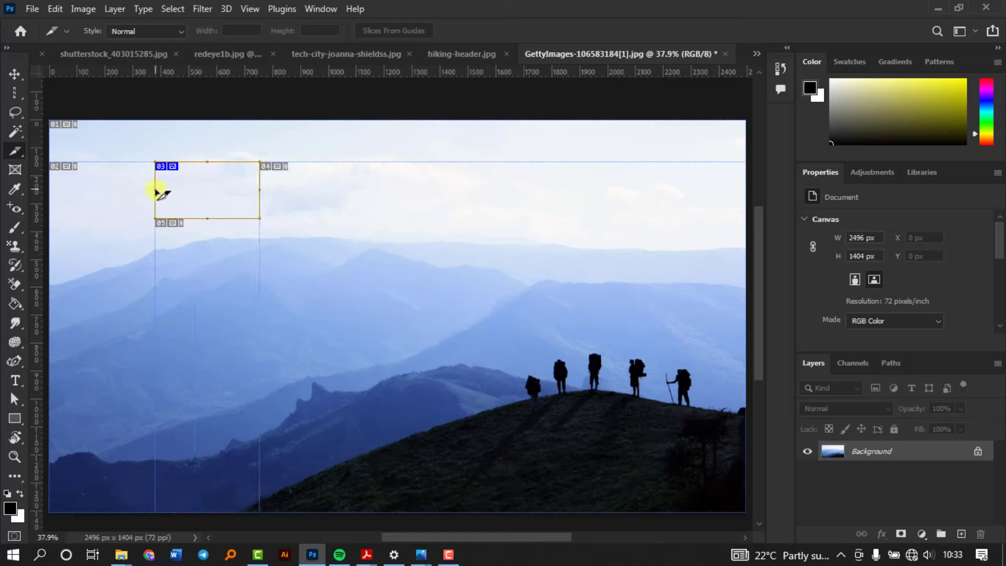
drag(155, 190, 103, 187)
Step: Move the sky slice right and slightly down to just above the distant ridge with the Slice Select tool
drag(16, 150, 74, 180)
key(shift+c)
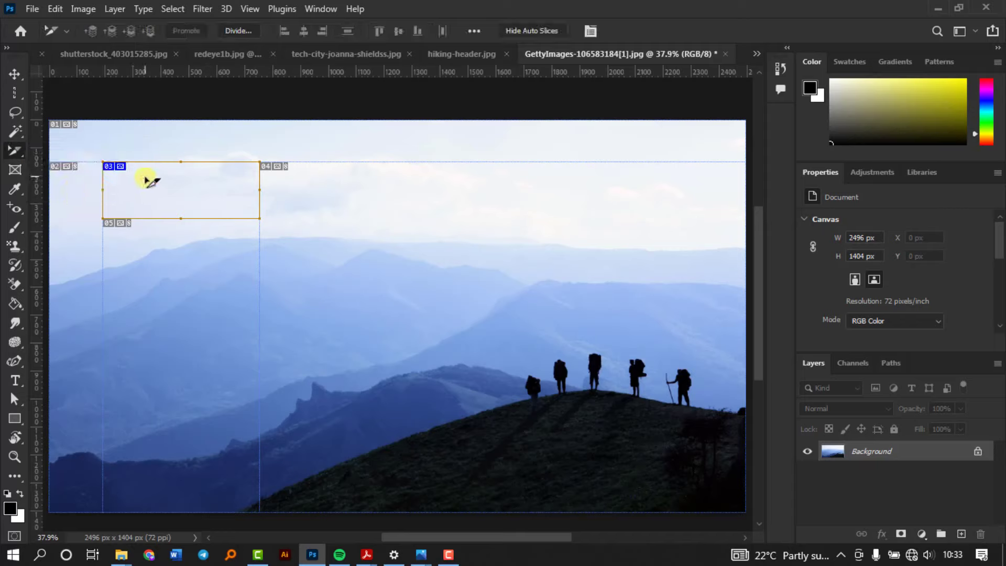
drag(156, 180, 275, 208)
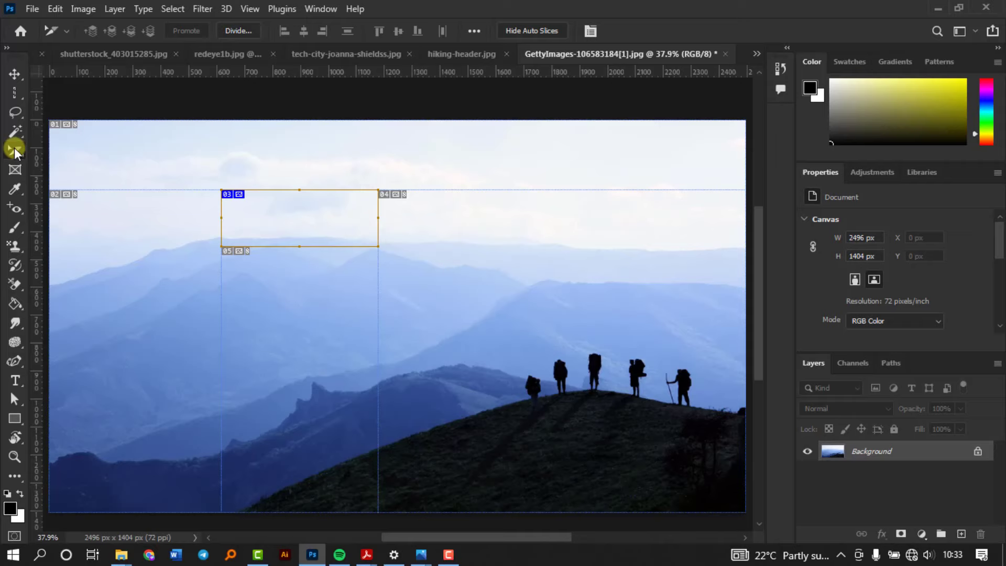
Step: Undo the slice's move, its widening and its creation
key(ctrl+z)
key(ctrl+z)
key(ctrl+z)
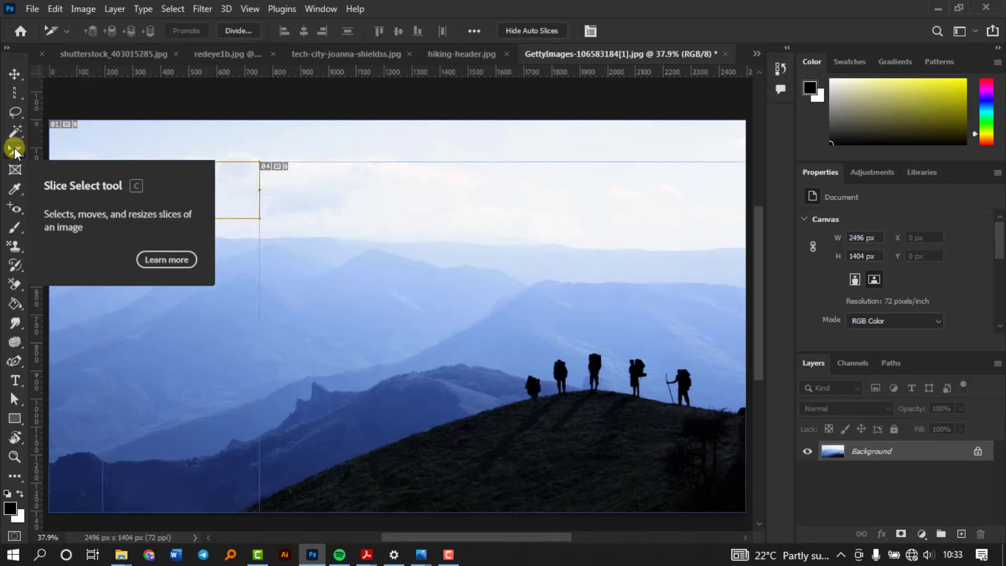
click(14, 151)
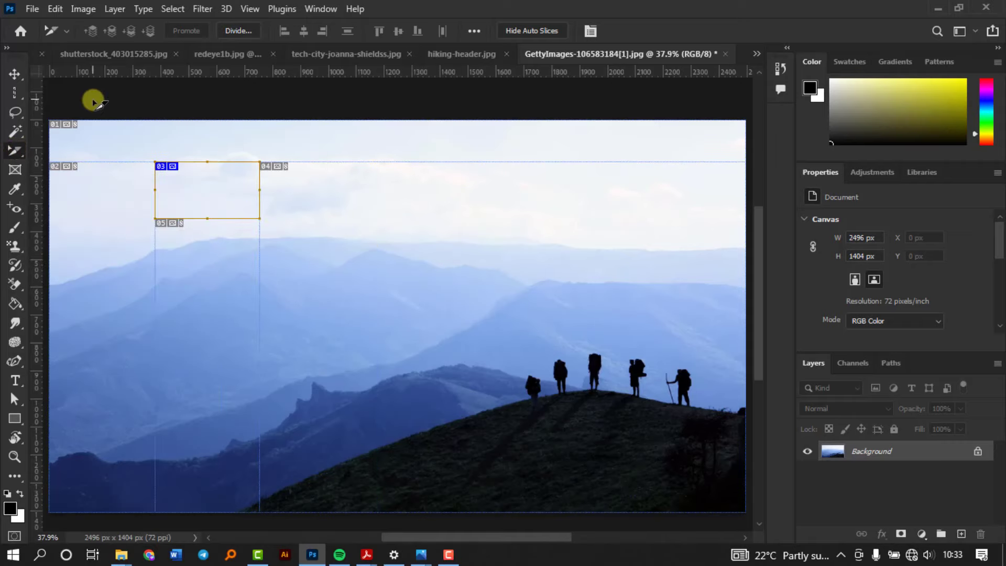
key(ctrl+z)
key(ctrl+z)
Step: Sample a light blue from the mountain slopes with the Eyedropper, and set the foreground to a dark blue from the nearer ridge
key(i)
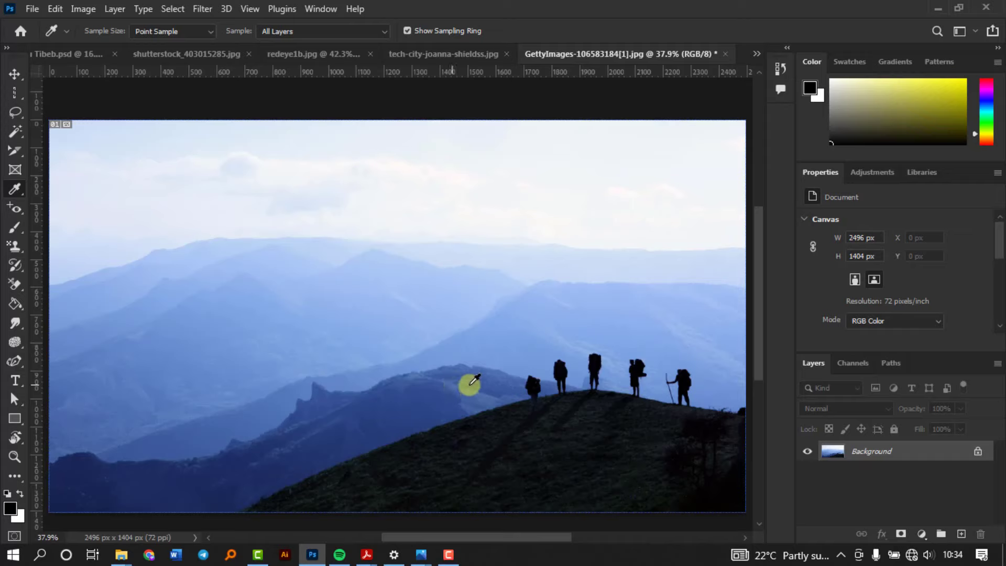
click(463, 354)
mouse_move(459, 352)
mouse_down()
mouse_move(523, 262)
mouse_move(501, 213)
mouse_move(435, 197)
mouse_move(519, 339)
mouse_move(565, 362)
mouse_move(490, 367)
mouse_move(455, 348)
mouse_up()
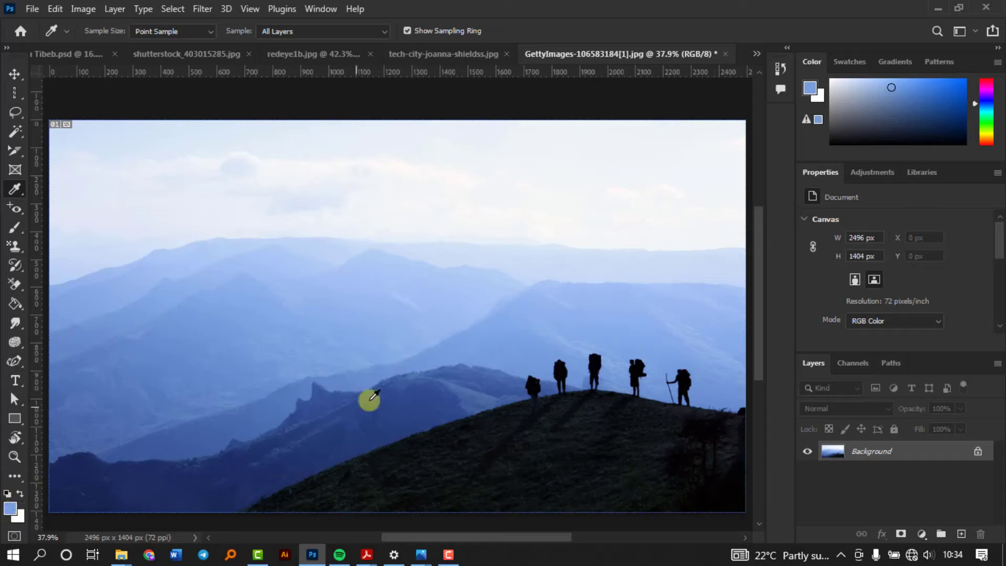
drag(361, 287, 375, 400)
Step: Place three Color Sampler points: one in the sky, one on the distant ridge and one on the slopes at the photo's left
right_click(16, 190)
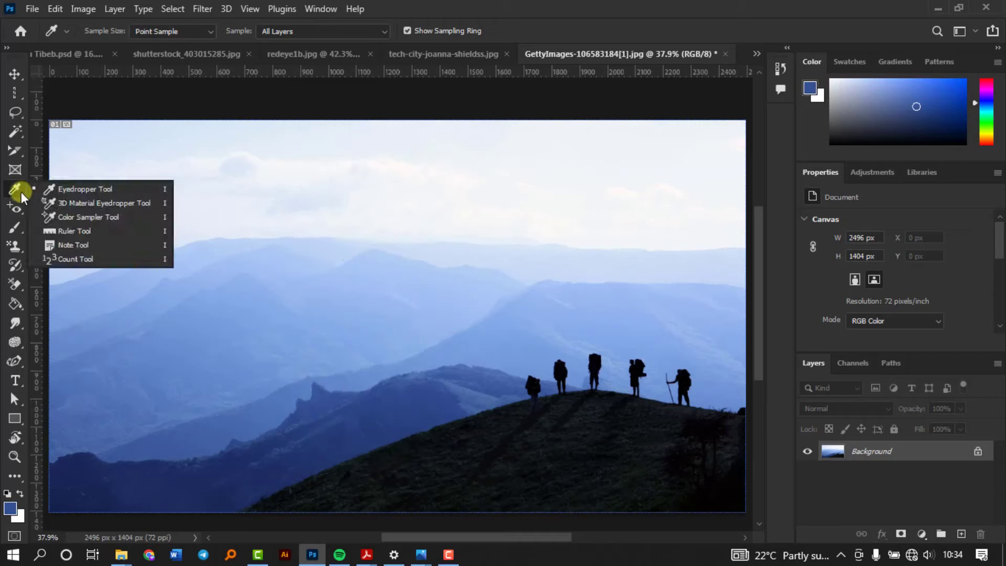
click(77, 220)
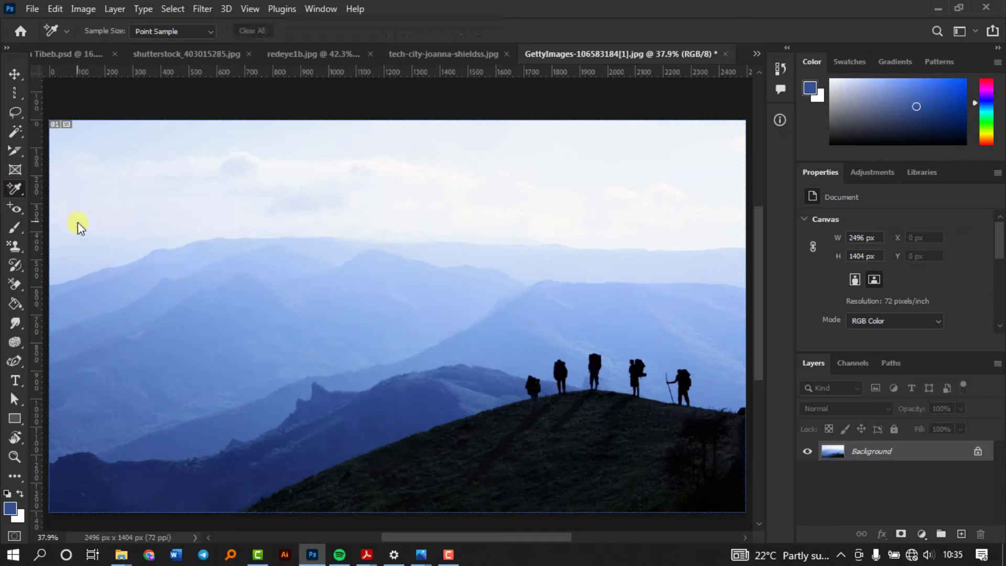
click(131, 188)
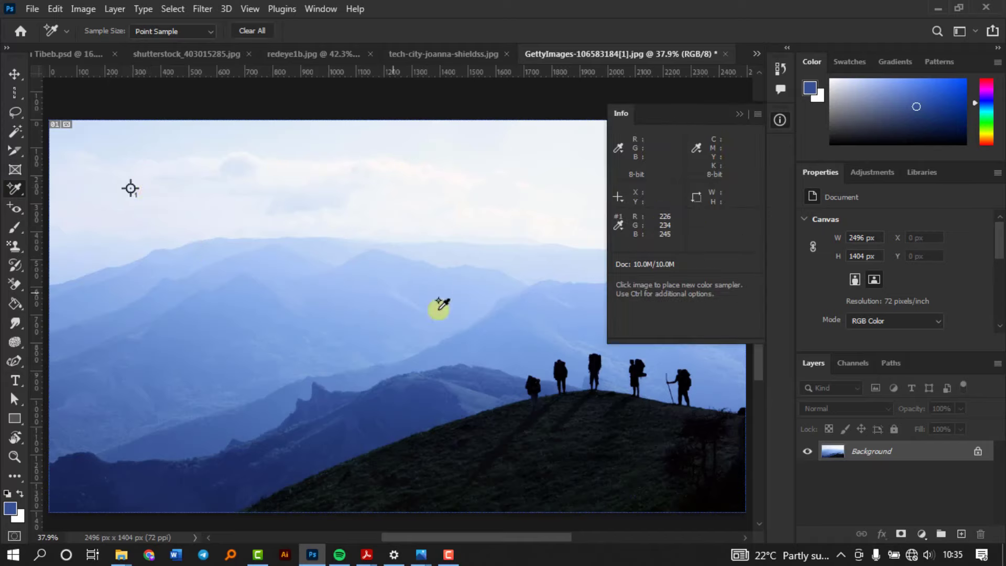
click(232, 273)
click(128, 336)
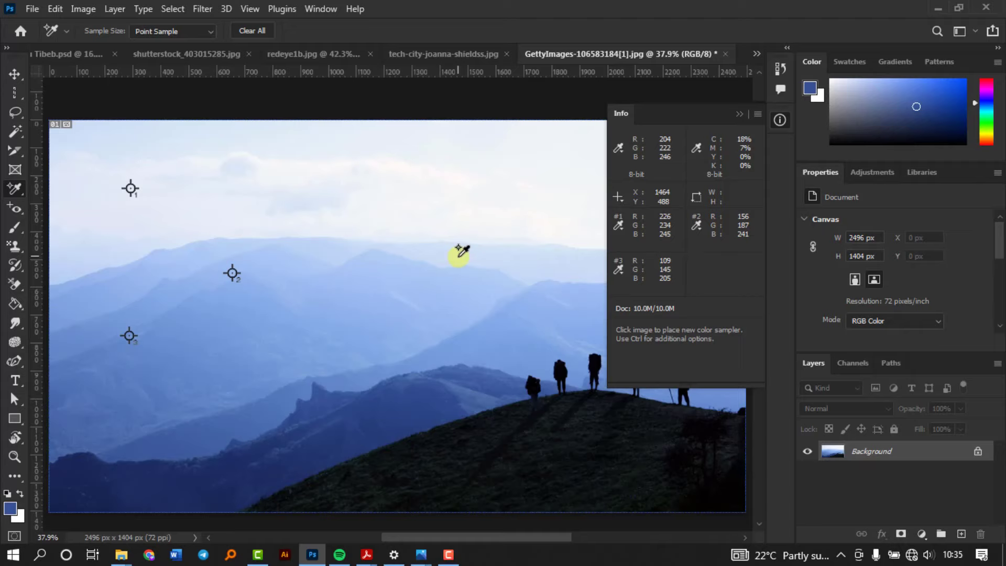
Step: Undo the placement of the three Color Sampler points on the mountain photo
key(ctrl+z)
key(ctrl+z)
key(ctrl+z)
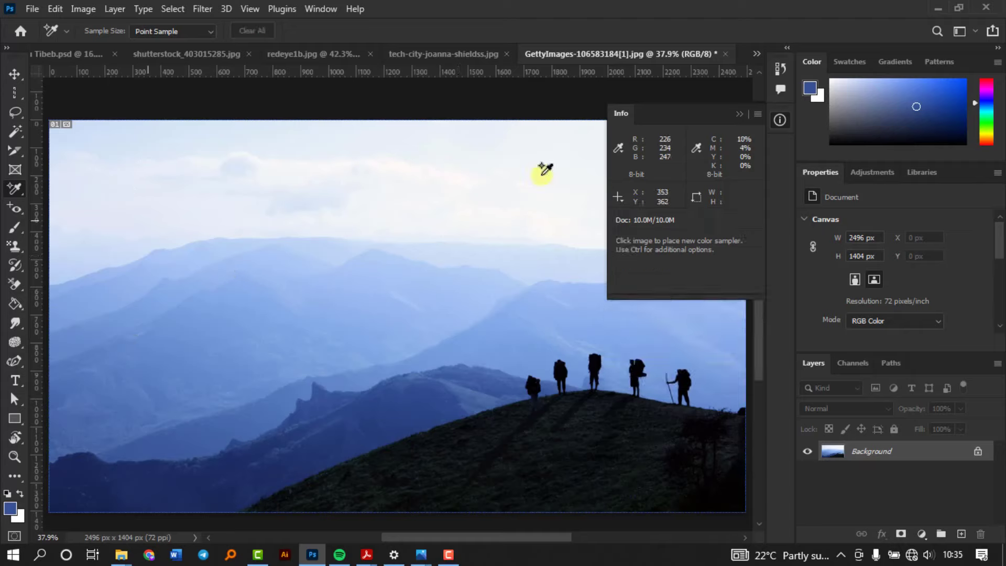
Step: Measure from the rocky outcrop on the near ridge across to the leftmost hiker with the Ruler tool
right_click(10, 189)
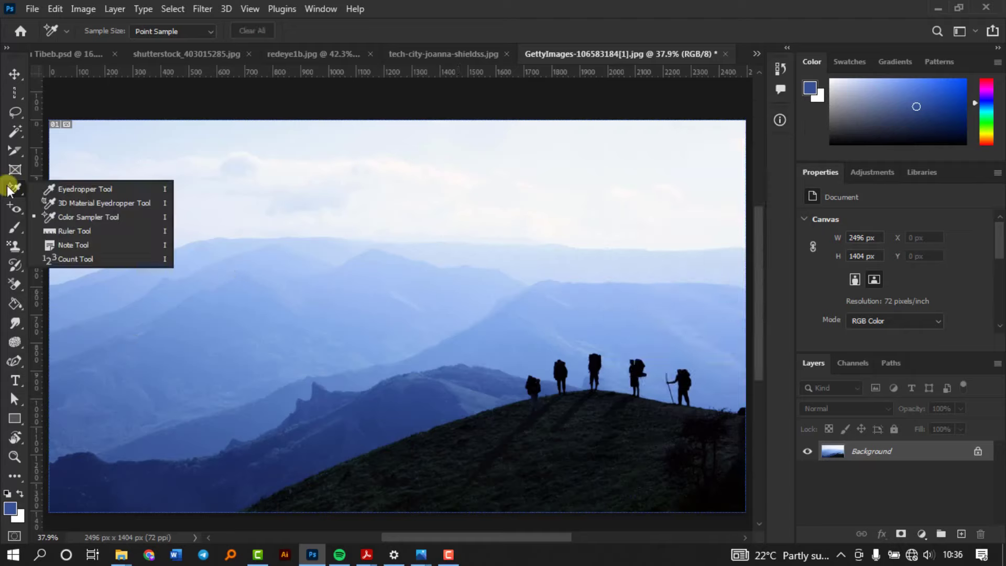
click(74, 230)
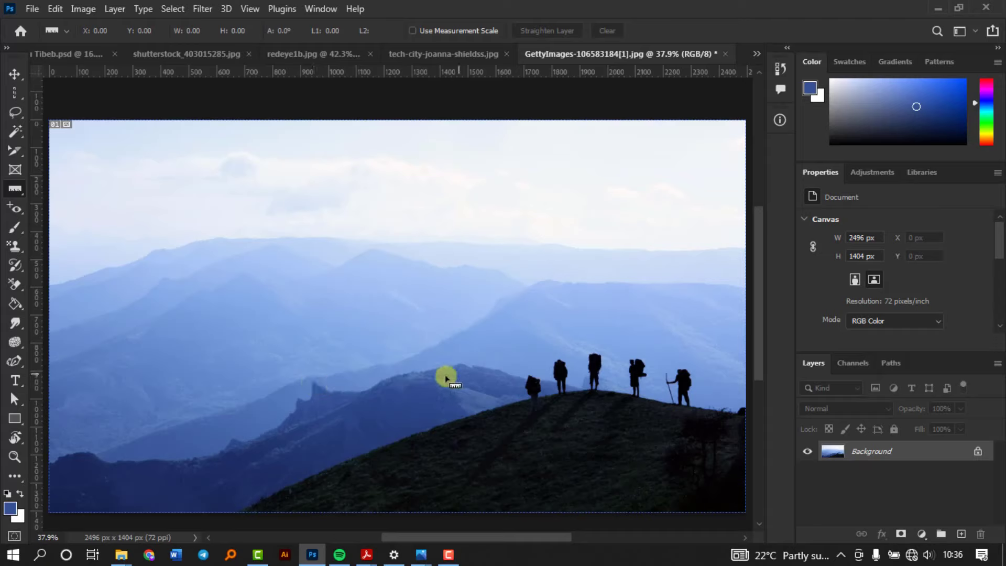
drag(315, 385, 532, 380)
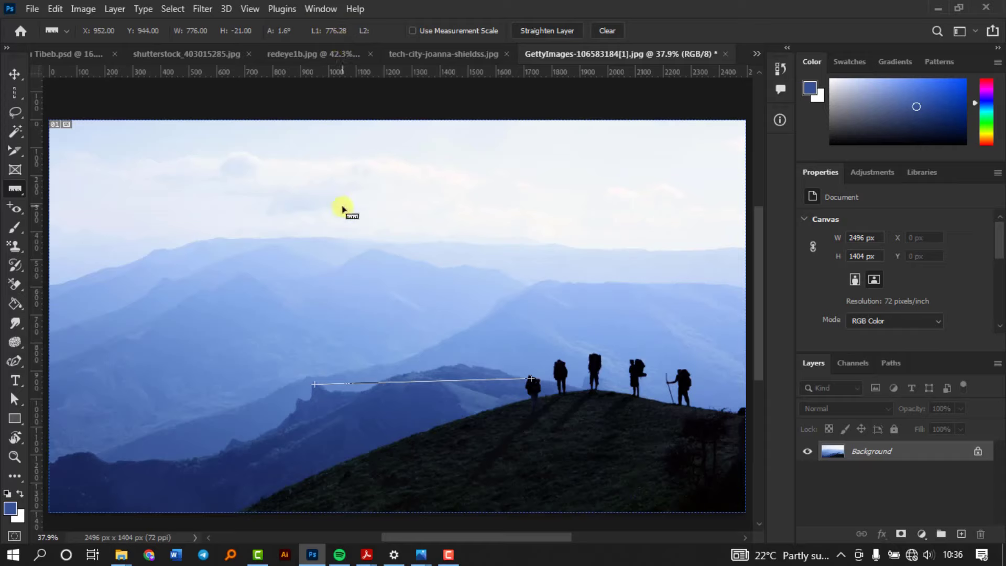
Step: Add a note reading "remove this guy" on the middle hiker with the Note tool, and collapse the notes
right_click(18, 193)
click(75, 245)
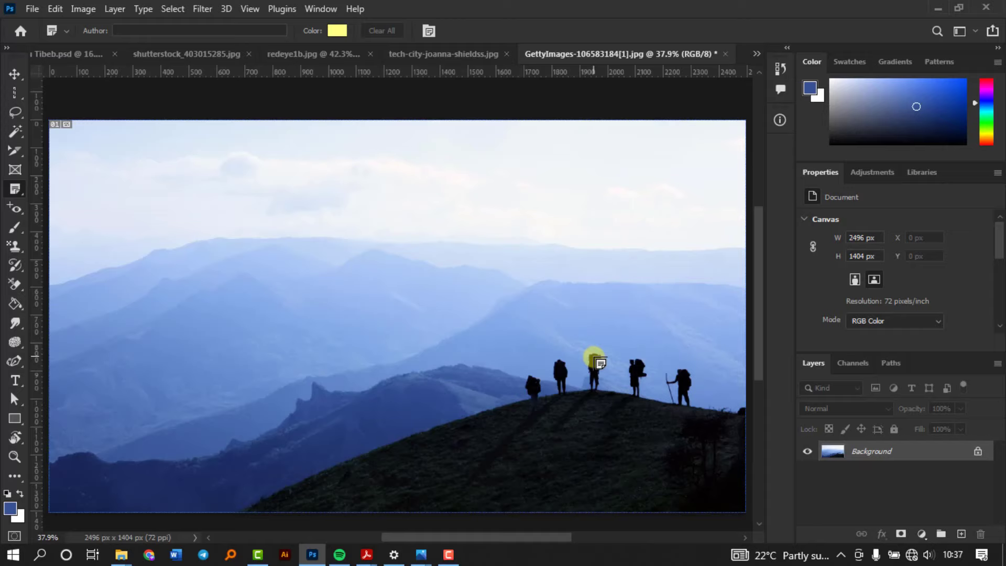
click(600, 363)
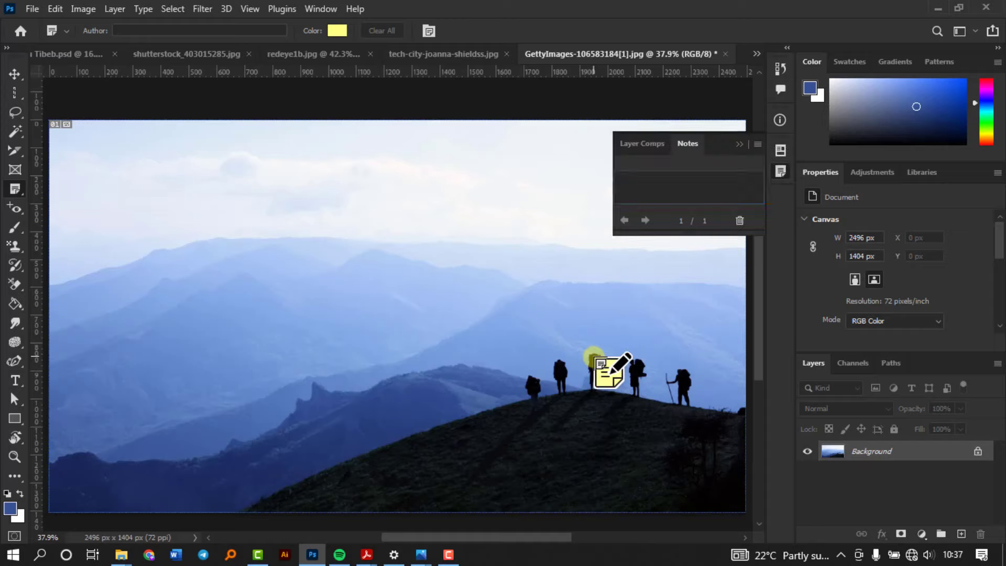
text(remove this guy)
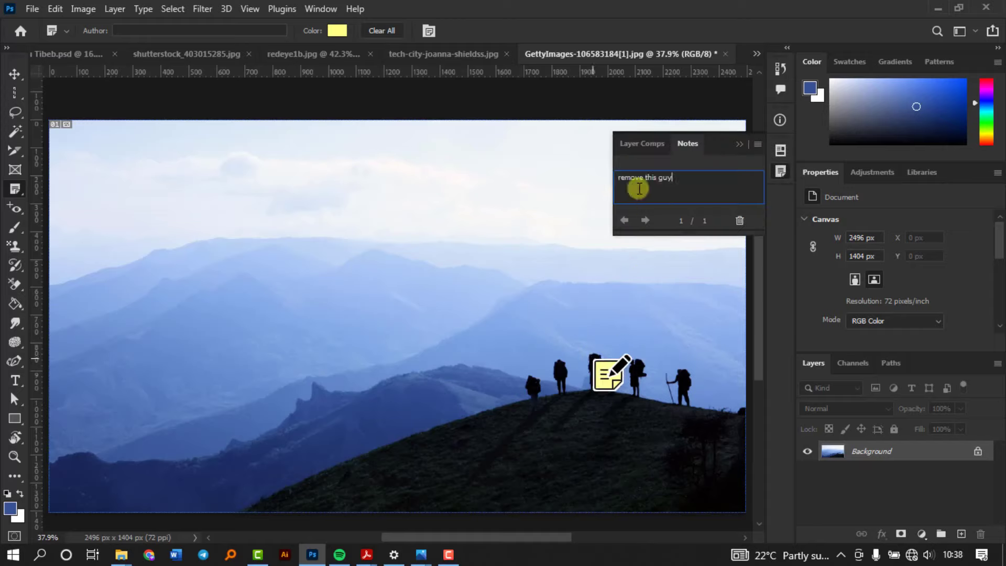
click(779, 171)
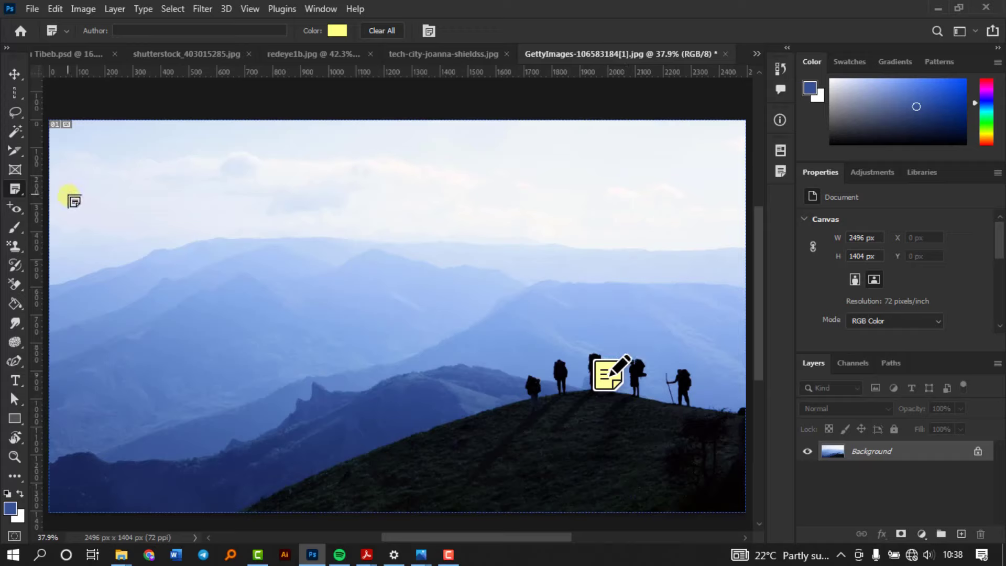
Step: Activate the Count tool, switch to the tech-city skyline photo and set the count color to pure red (ff0000)
right_click(14, 189)
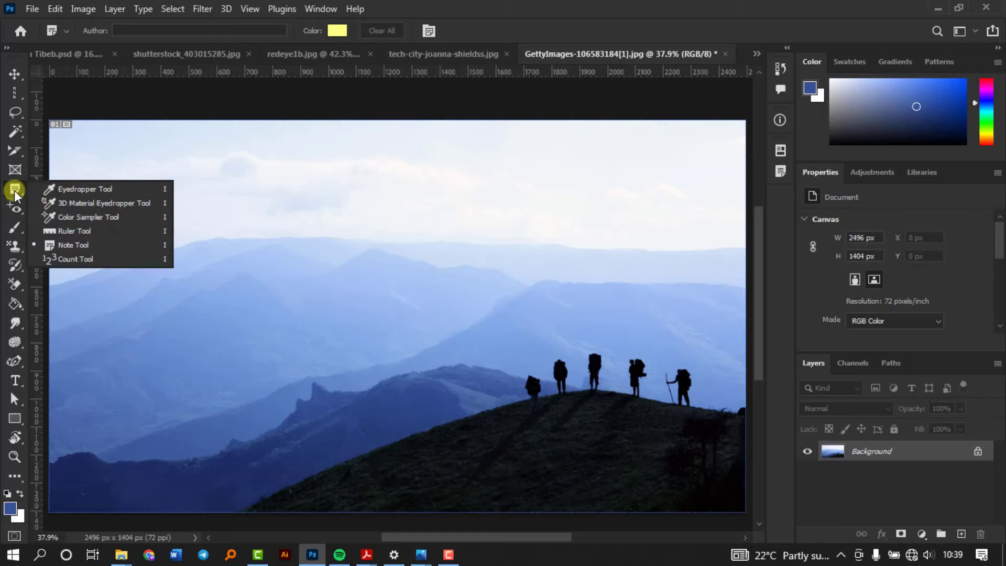
click(62, 258)
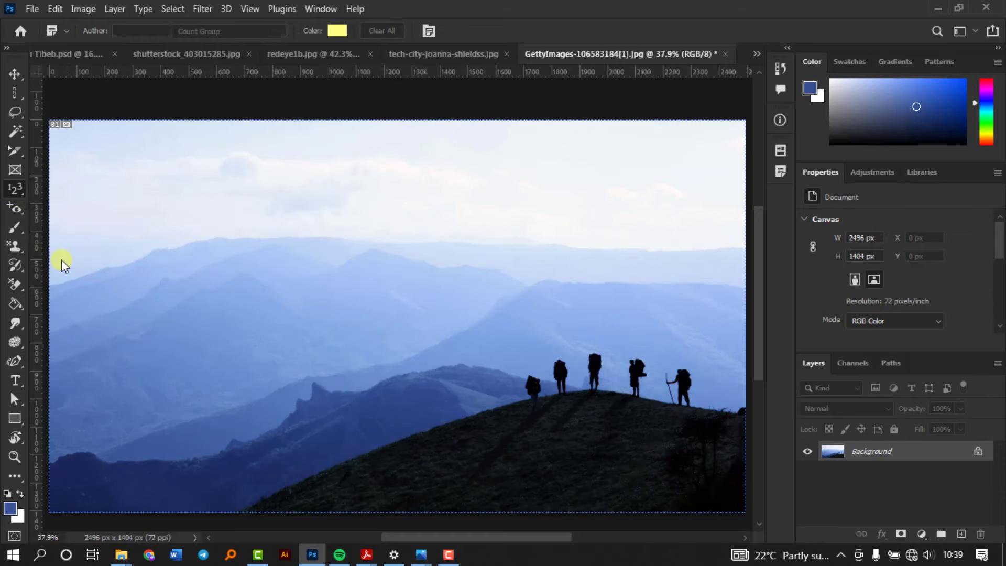
click(439, 50)
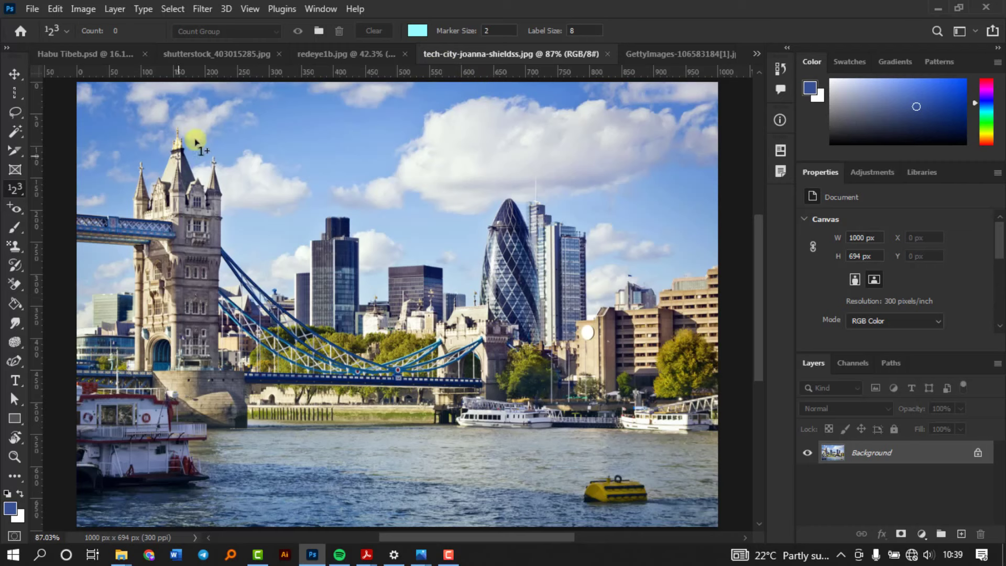
click(417, 31)
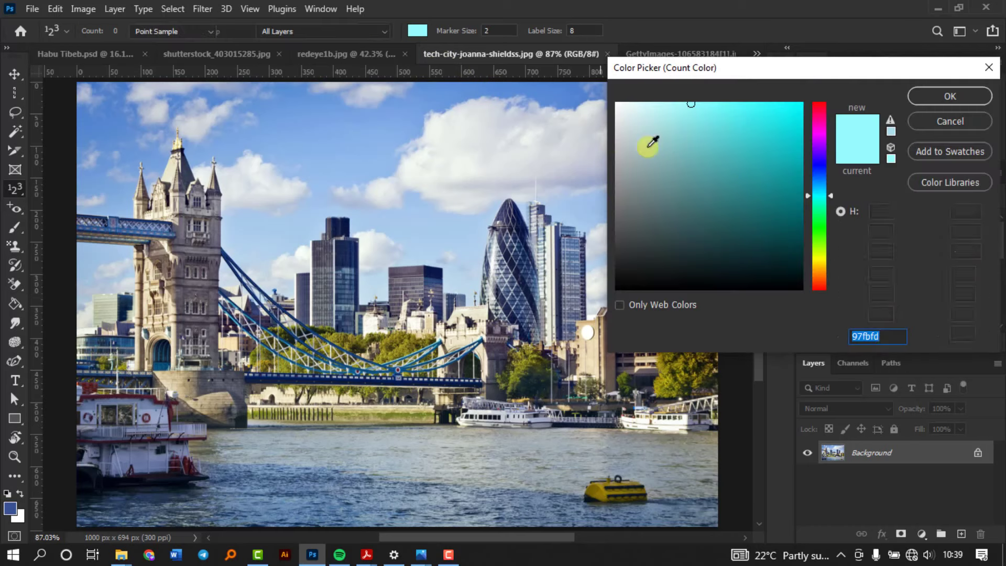
mouse_move(819, 137)
mouse_down()
mouse_move(818, 99)
mouse_move(844, 68)
mouse_up()
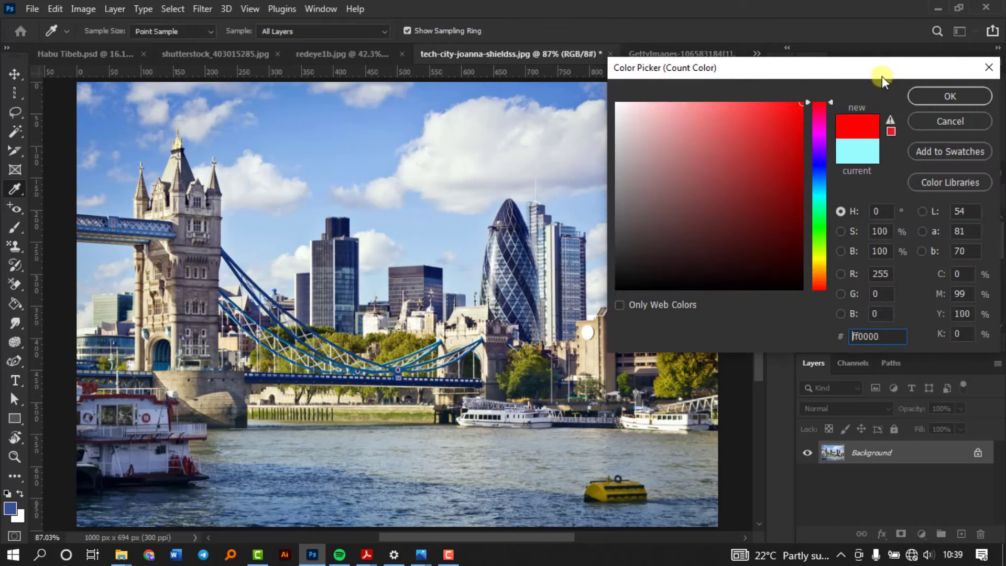
click(920, 90)
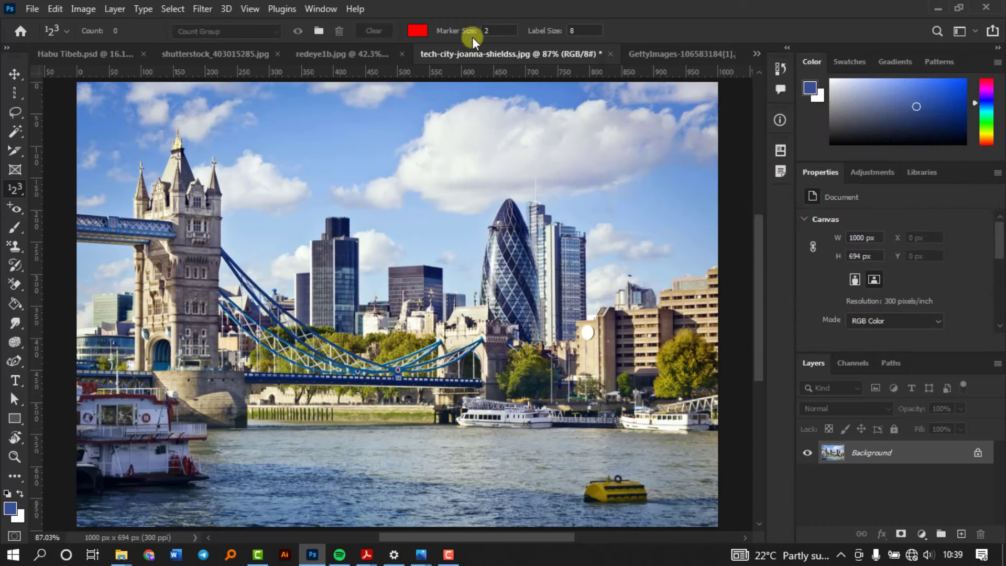
Step: Set the marker size to 10, place a count marker atop the bridge tower and set the label size to 56
drag(457, 35, 477, 32)
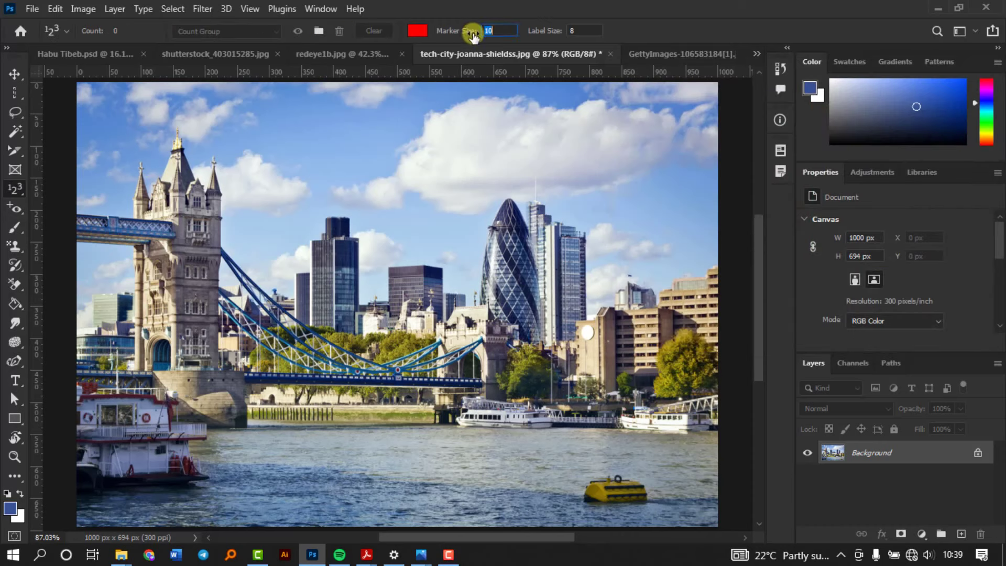
click(175, 156)
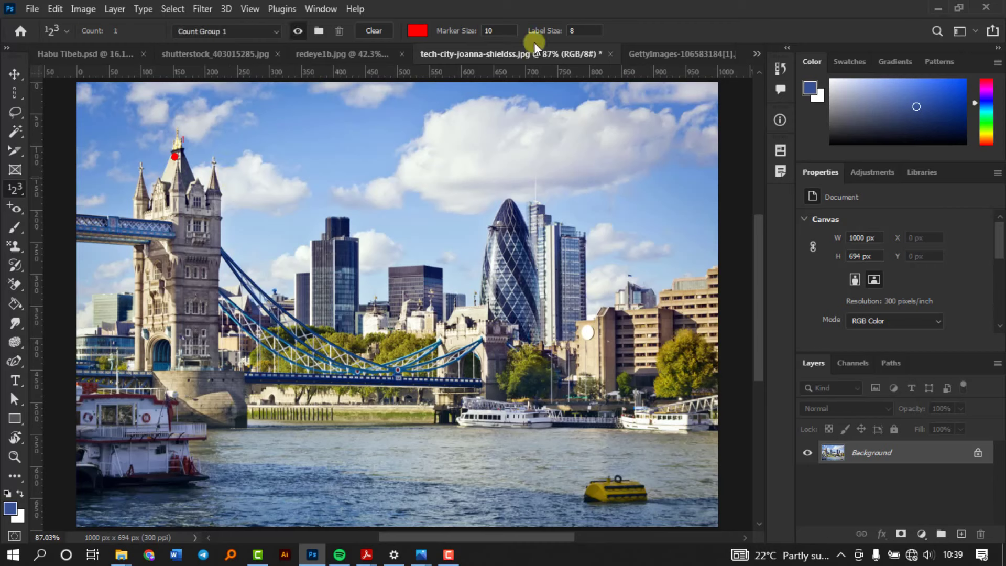
drag(541, 33, 571, 32)
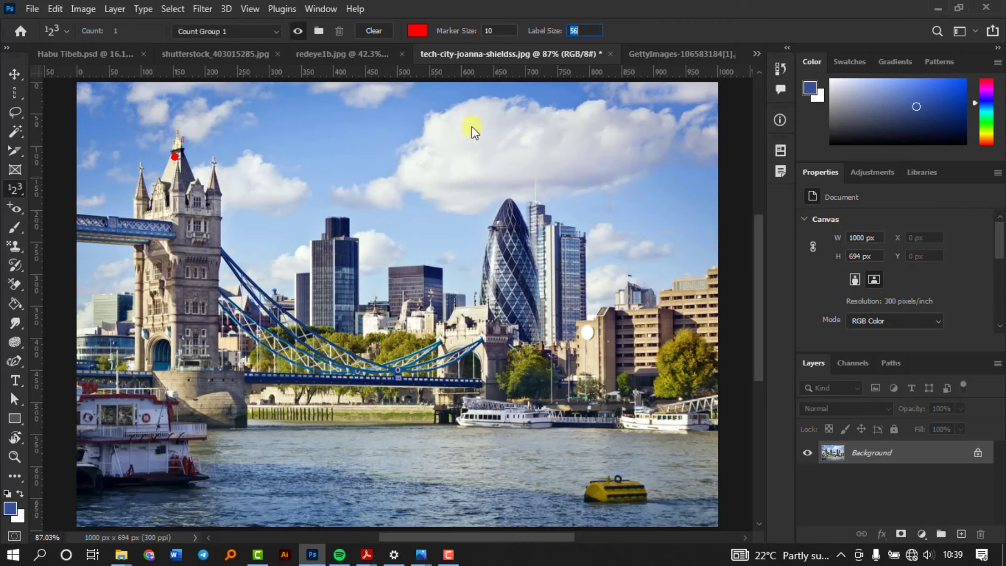
Step: Place count markers 2 to 9 on the skyline's buildings, the yellow buoy, the moored boat and the bridge tower's middle
click(335, 233)
click(522, 215)
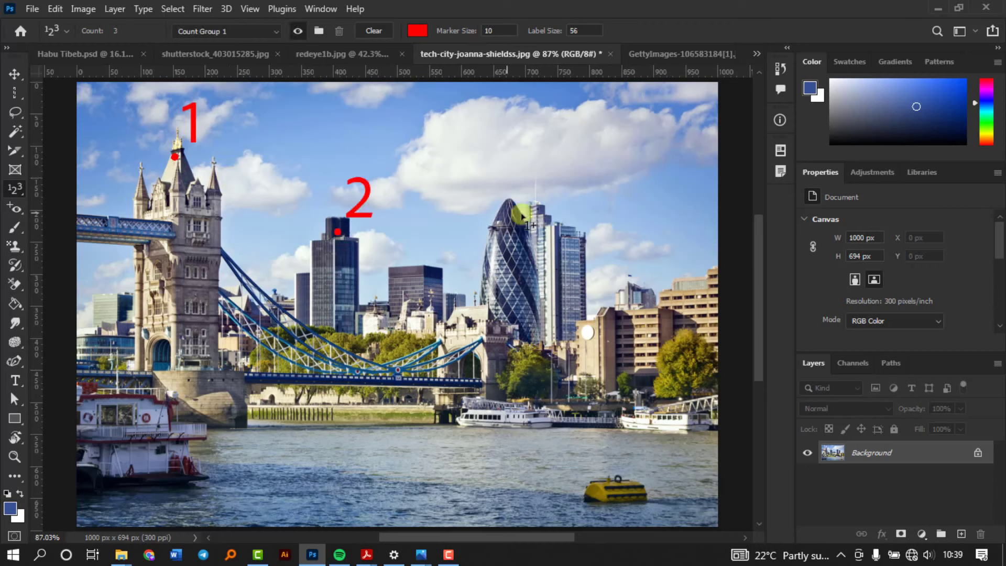
click(568, 246)
click(389, 294)
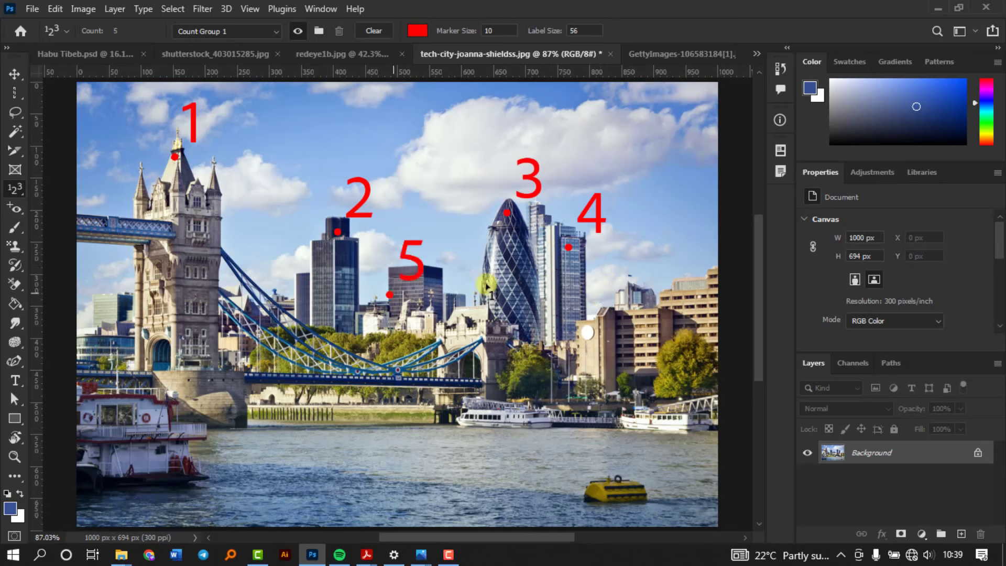
click(648, 314)
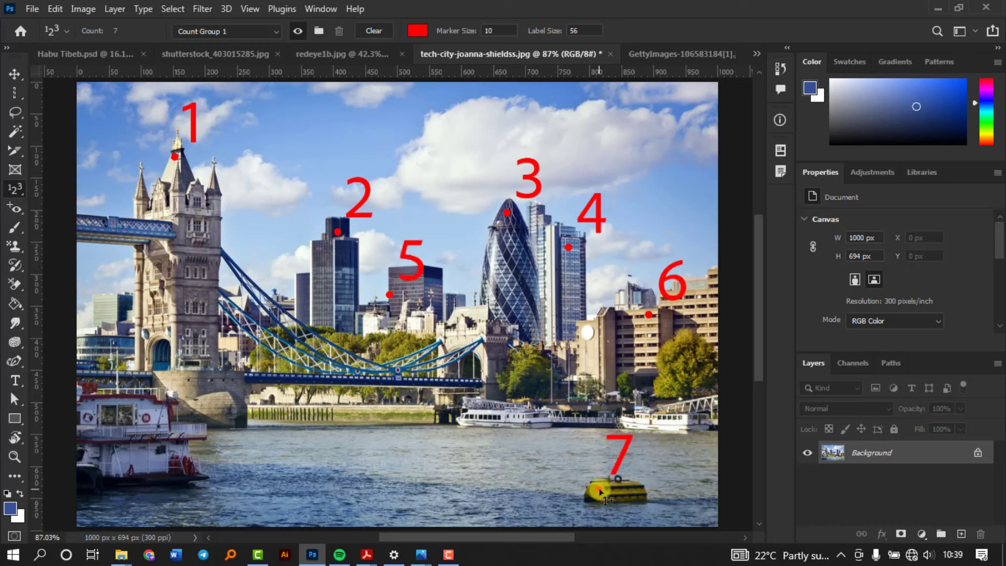
click(116, 420)
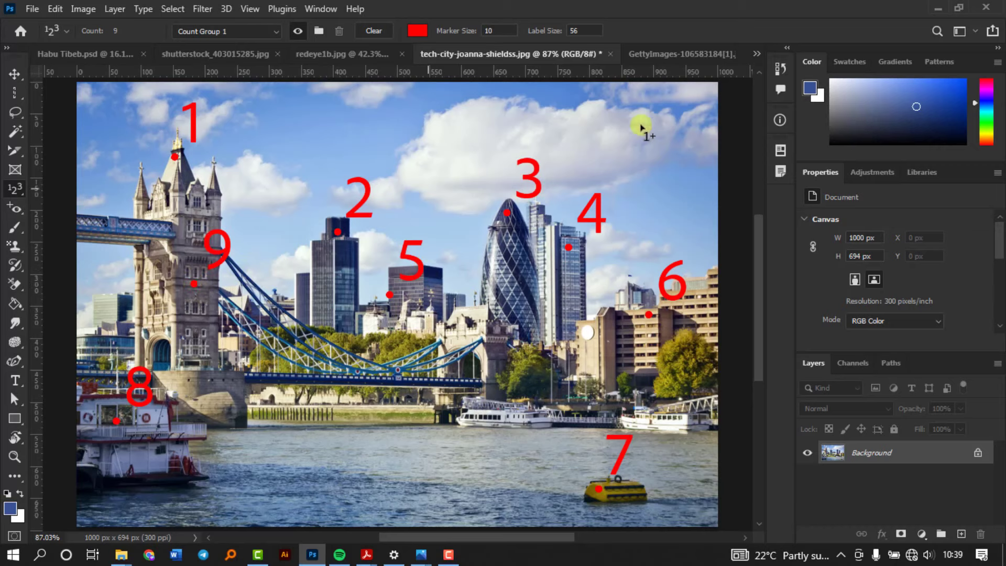
Step: Return to the GettyImages mountain photo and remove the middle hiker with a 65 px Spot Healing Brush
click(667, 50)
click(13, 208)
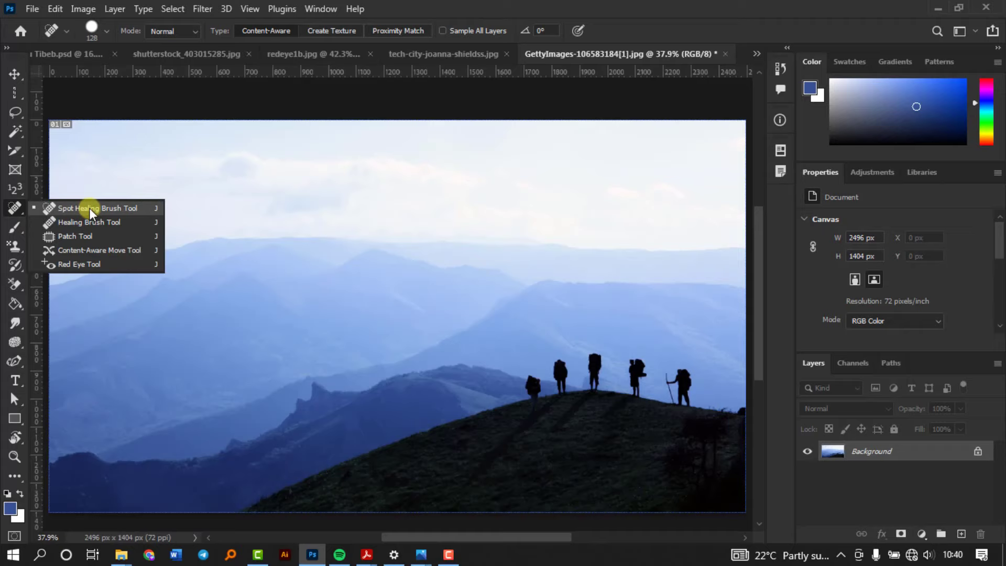
click(312, 97)
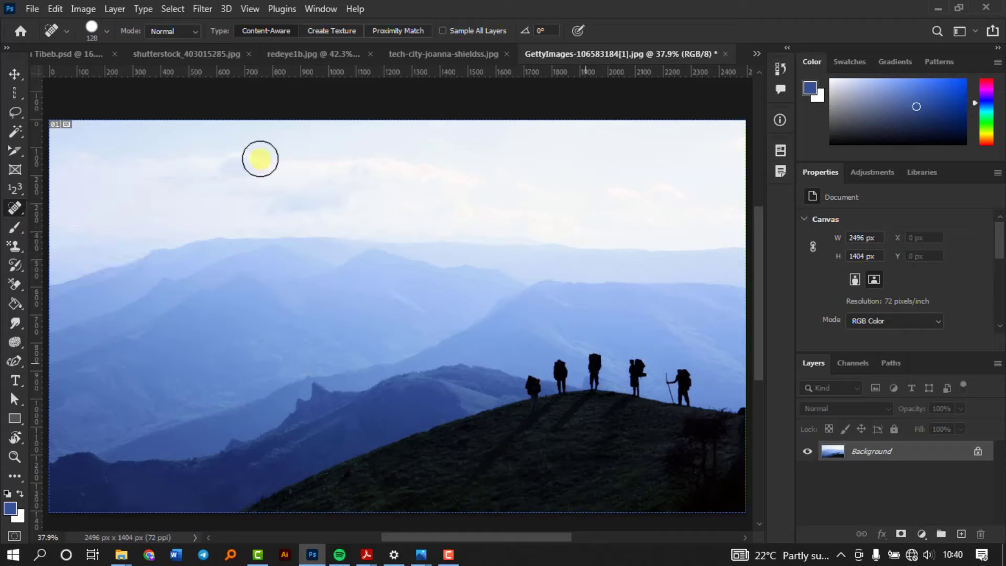
click(106, 31)
drag(101, 71, 70, 72)
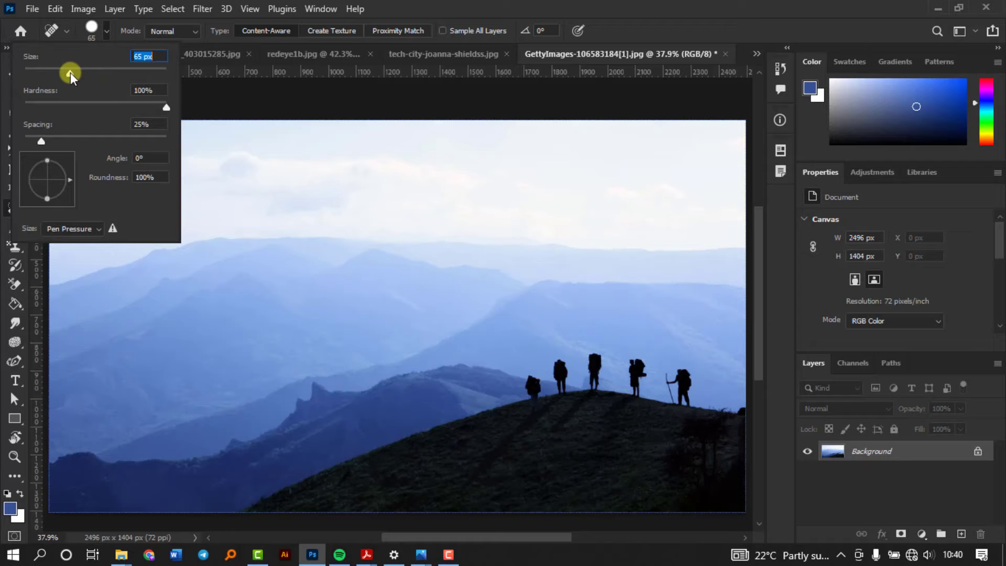
click(595, 359)
drag(595, 350, 595, 377)
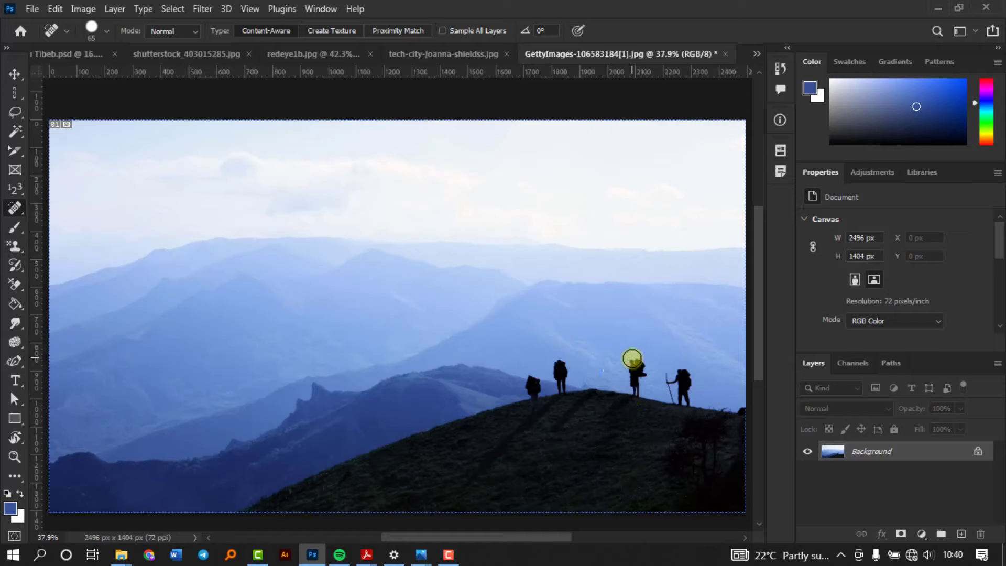
Step: Paint out the leftmost hiker with the Healing Brush, sampling from the ridge just beside that hiker
right_click(17, 214)
click(105, 224)
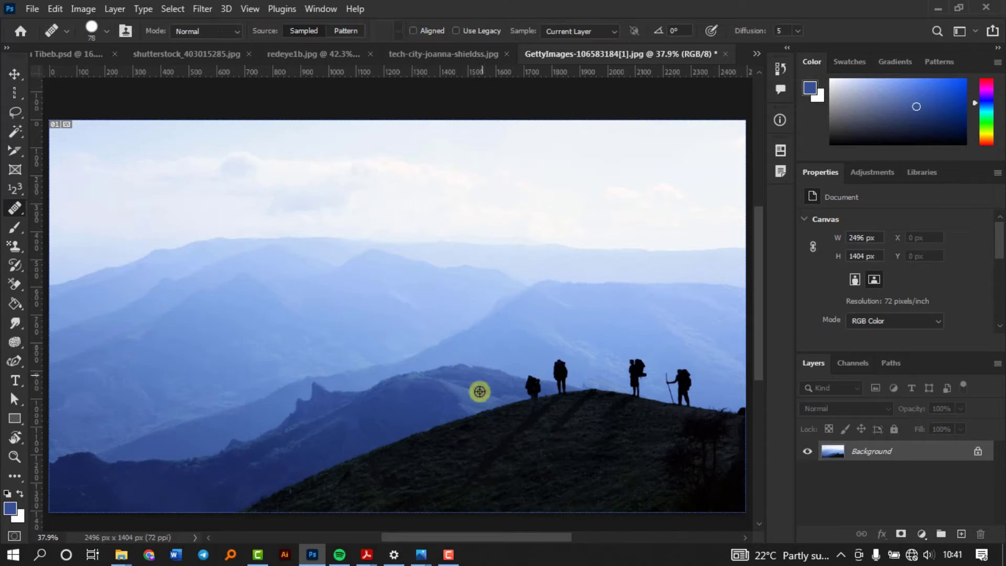
alt+click(492, 375)
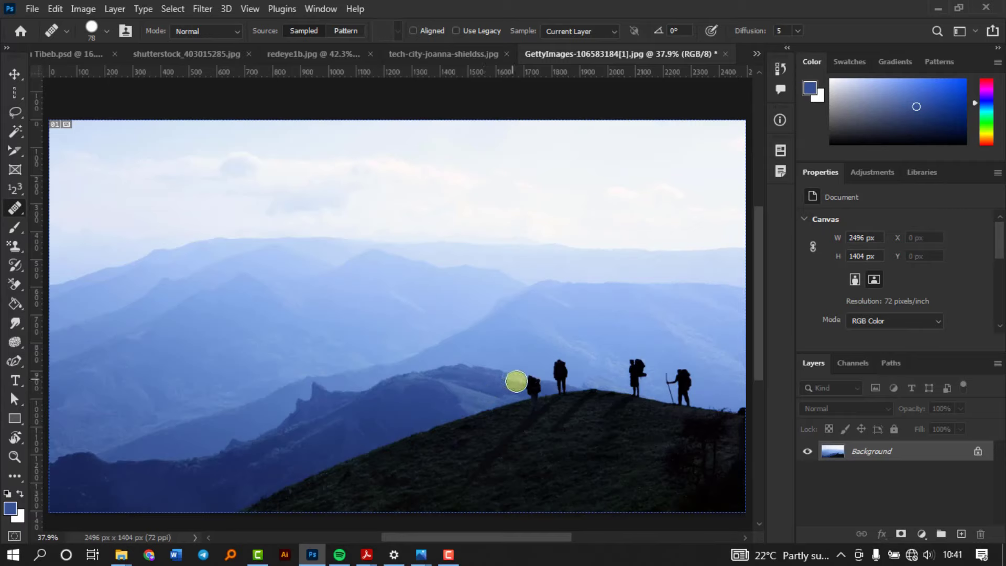
drag(534, 382, 521, 389)
mouse_move(455, 393)
mouse_down()
mouse_move(476, 393)
mouse_move(454, 409)
mouse_move(511, 380)
mouse_move(528, 389)
mouse_move(489, 387)
mouse_up()
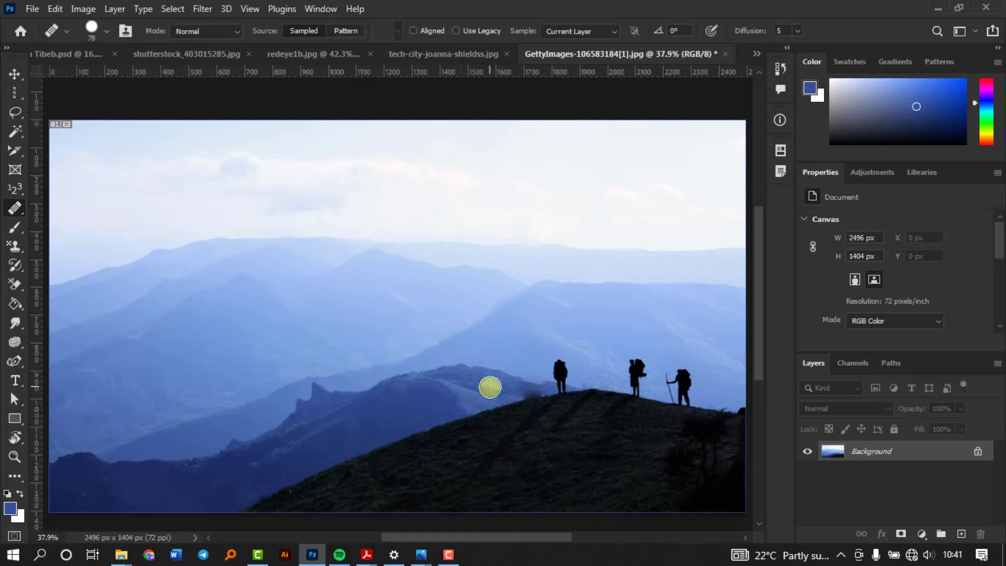
Step: Outline the leftmost remaining hiker on the hilltop with the Patch tool
click(14, 212)
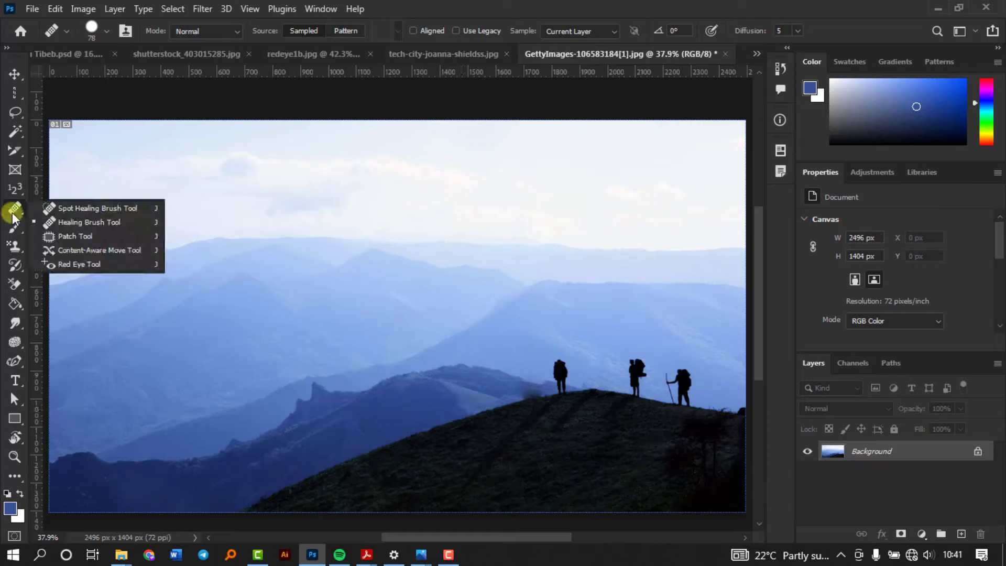
click(60, 235)
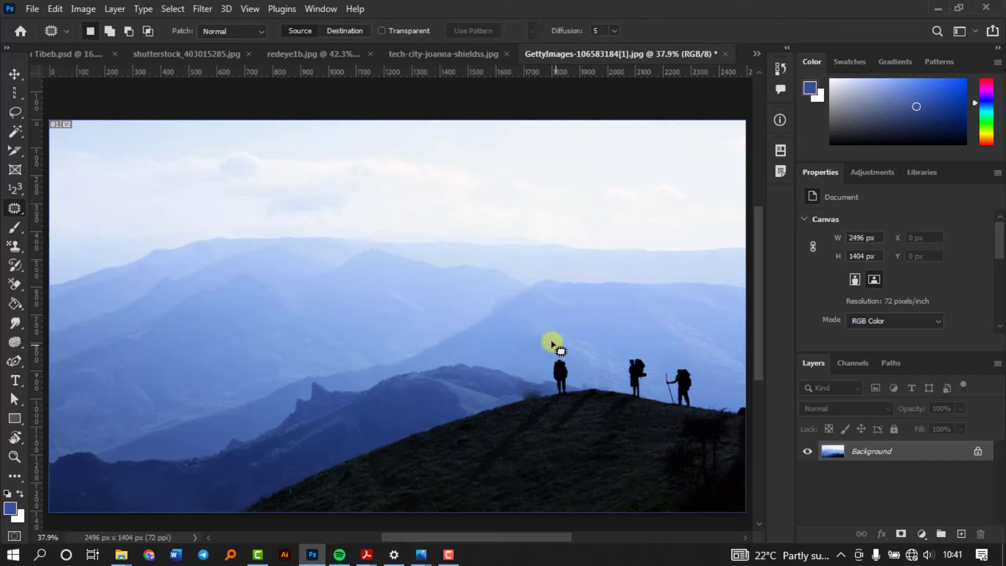
mouse_move(551, 344)
mouse_down()
mouse_move(545, 362)
mouse_move(556, 395)
mouse_move(581, 370)
mouse_move(552, 348)
mouse_up()
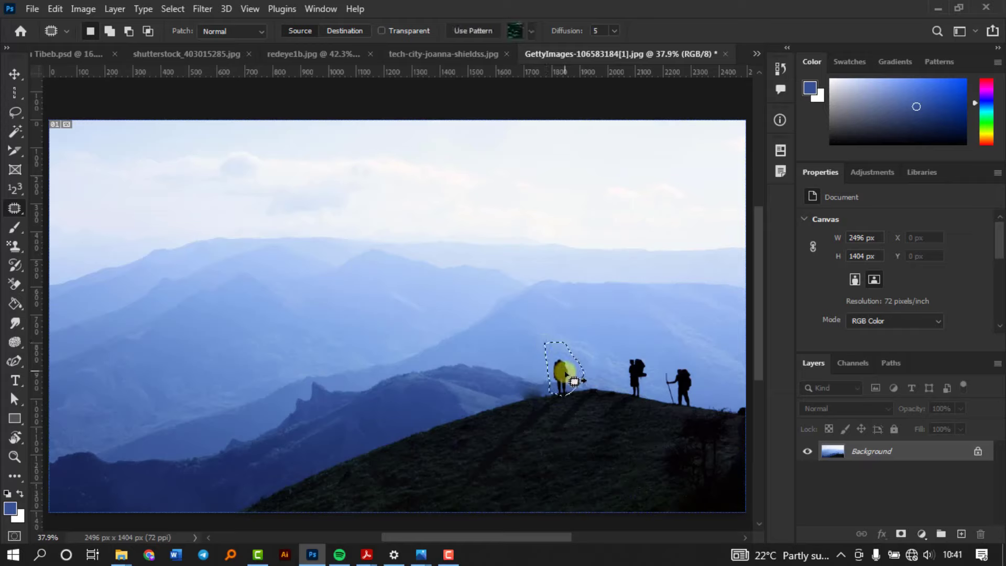
Step: Try patching the outlined hiker using the sky, and using the ridge area to the hiker's left
drag(572, 381, 382, 155)
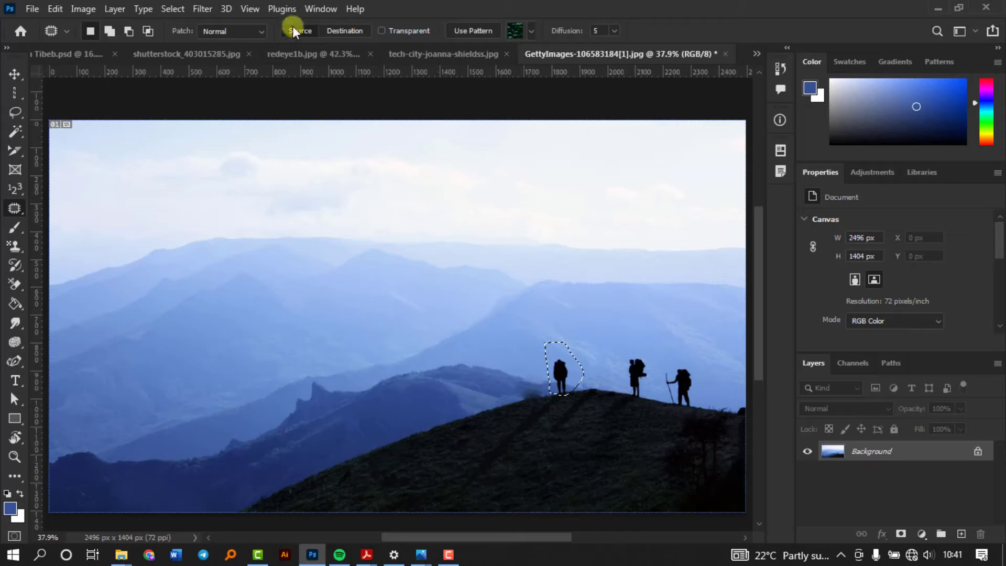
drag(561, 377, 498, 385)
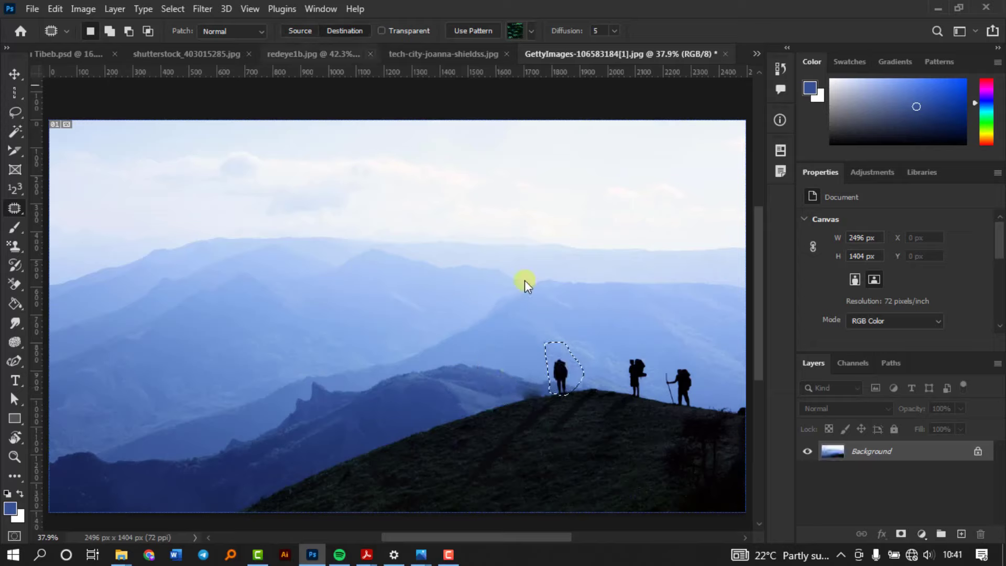
Step: Copy the outlined hiker onto the ridge to the left with the Patch tool in Destination mode, and deselect
drag(561, 365, 478, 375)
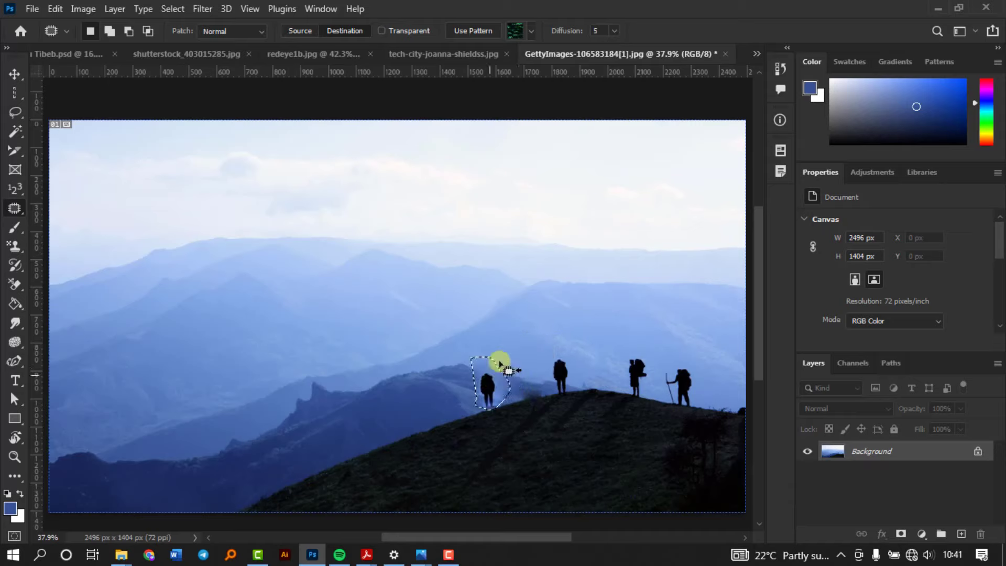
key(ctrl+d)
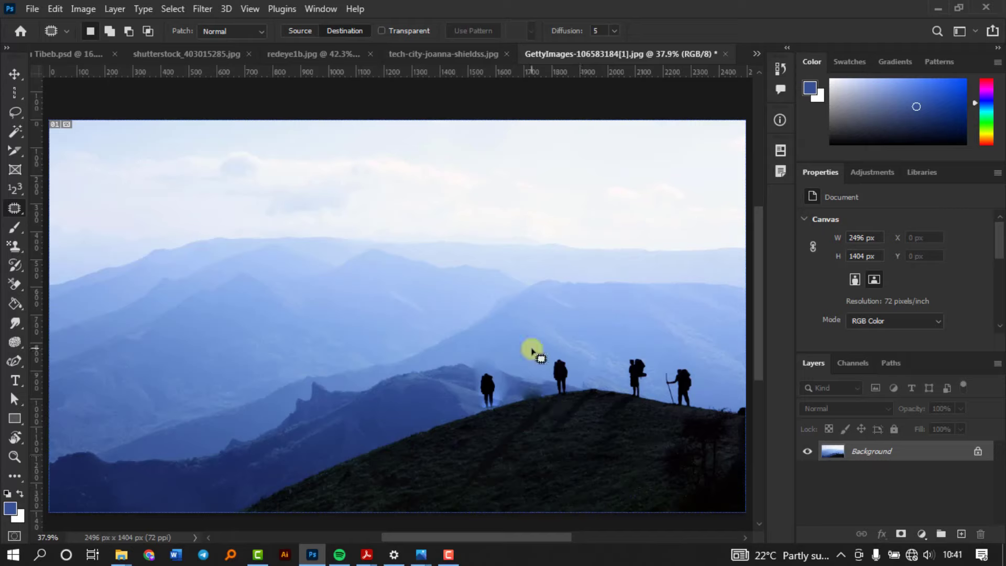
Step: Use Content-Aware Move to shift the second hiker from the left toward the right, enlarge the moved area, and apply it
right_click(18, 211)
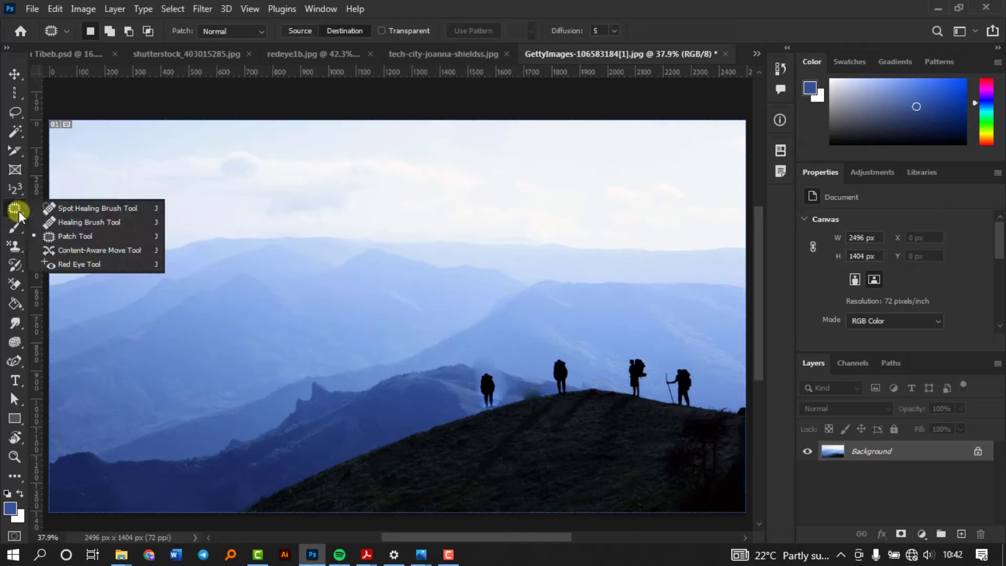
click(75, 250)
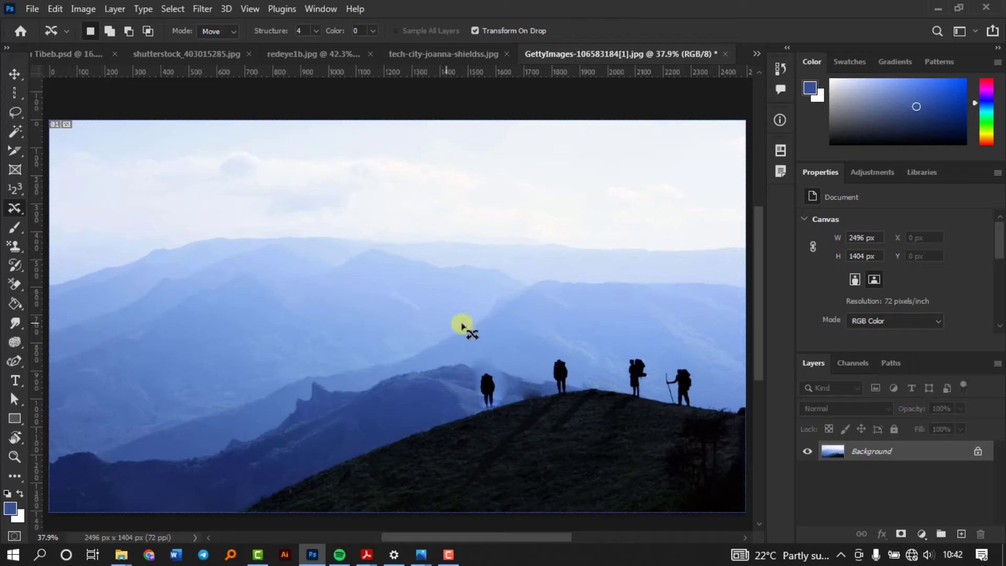
mouse_move(461, 324)
mouse_down()
mouse_move(448, 386)
mouse_move(475, 416)
mouse_move(503, 407)
mouse_move(517, 366)
mouse_move(505, 343)
mouse_move(462, 321)
mouse_move(454, 342)
mouse_move(515, 341)
mouse_move(576, 316)
mouse_move(603, 356)
mouse_up()
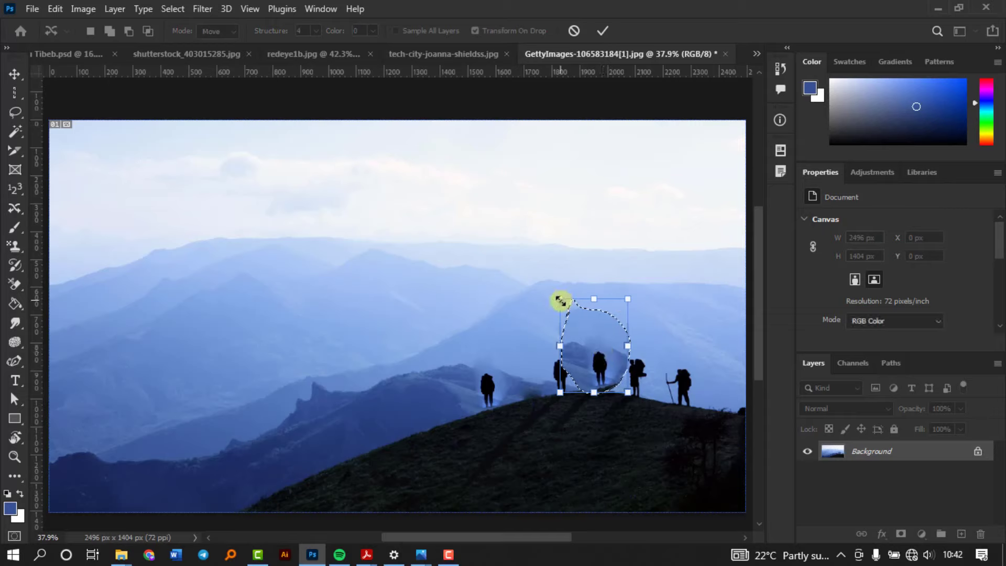
drag(560, 298, 516, 246)
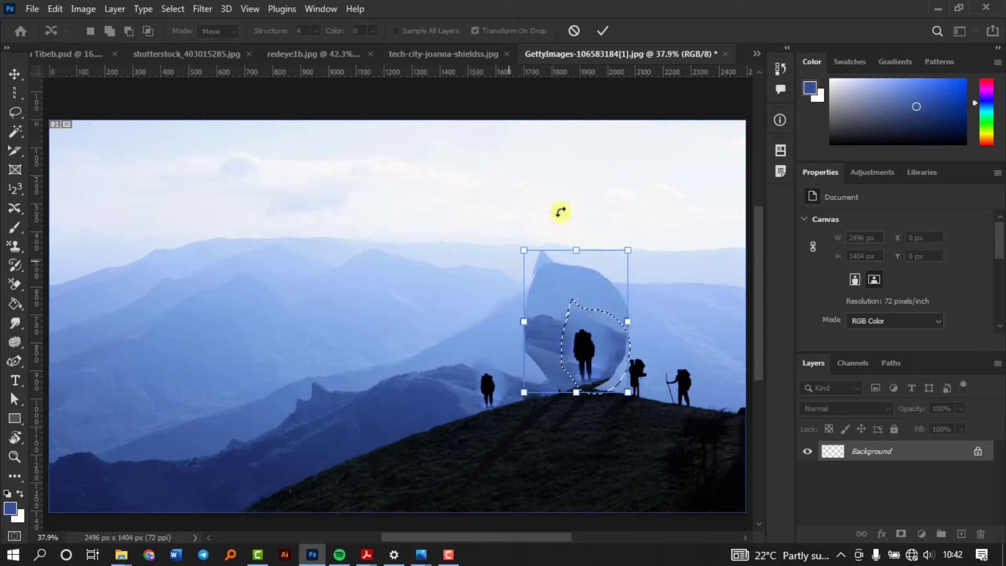
click(601, 29)
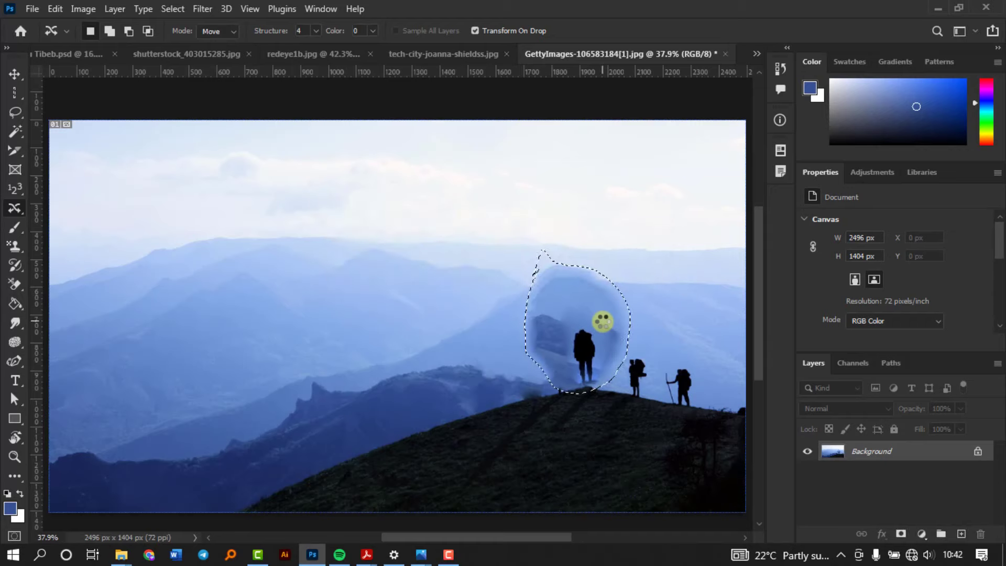
Step: Deselect the moved area and undo the content-aware move of the hiker
click(11, 77)
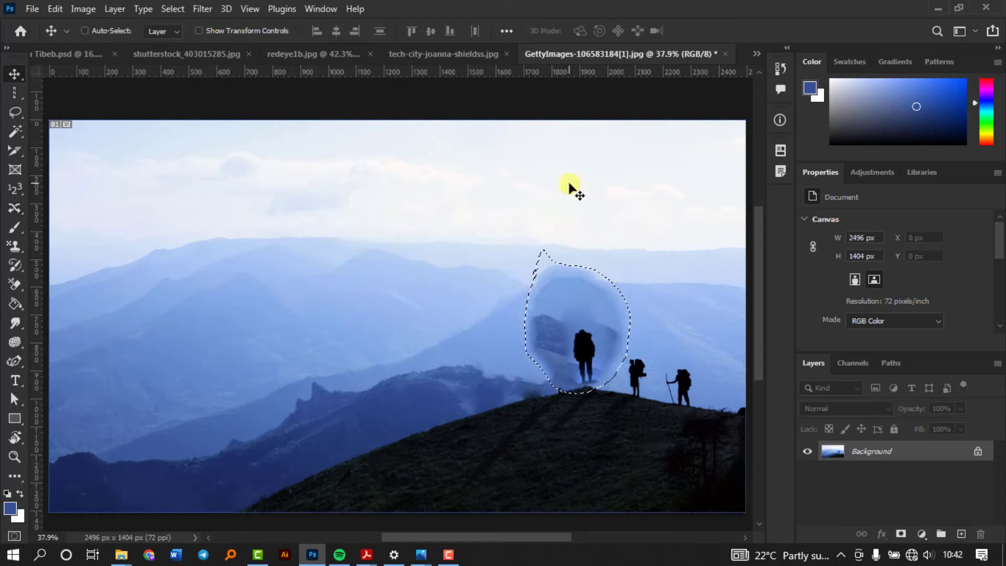
key(ctrl+d)
key(ctrl+z)
key(ctrl+z)
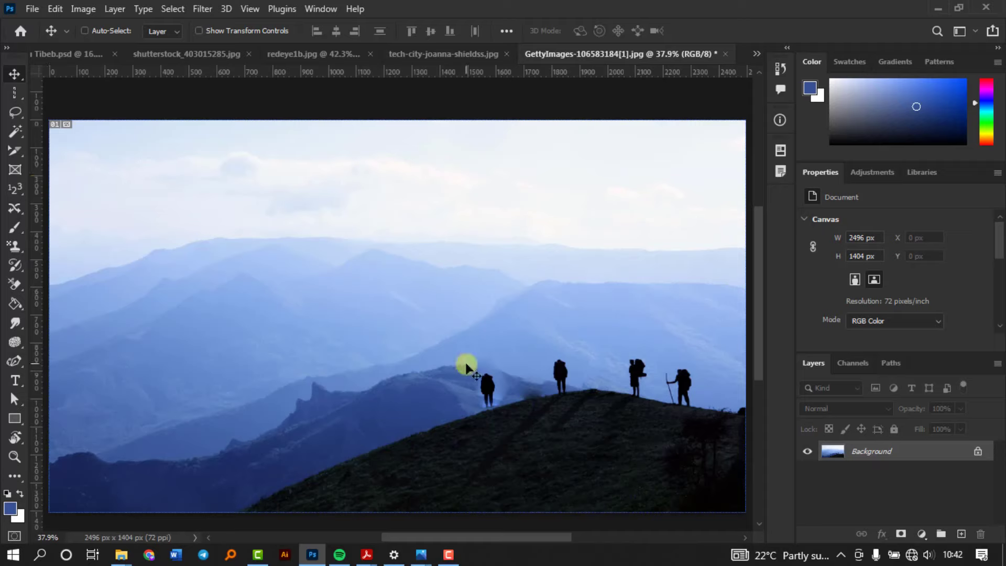
Step: Choose the Red Eye tool and switch to the redeye1b.jpg portrait
click(17, 204)
click(65, 264)
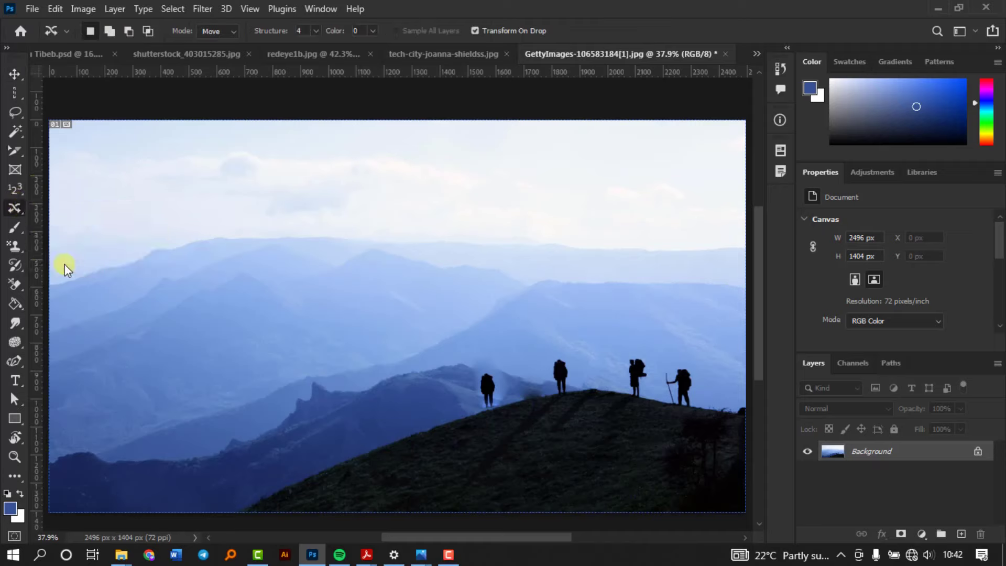
click(408, 62)
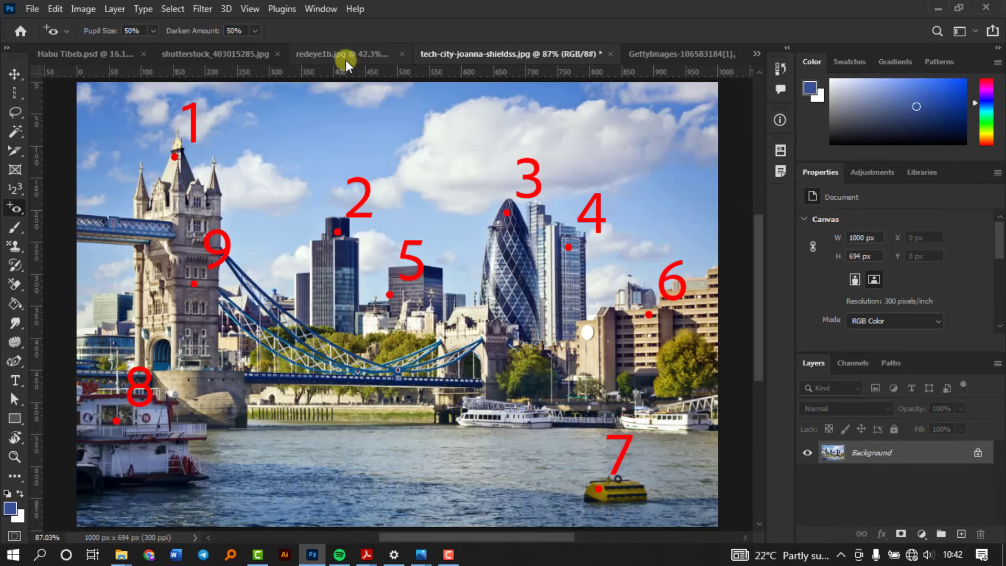
click(236, 58)
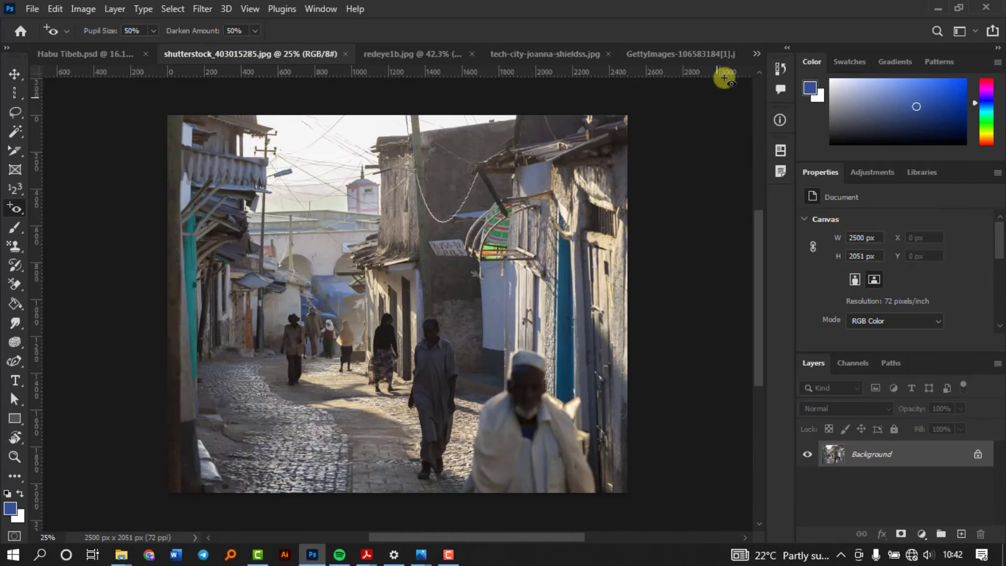
click(686, 51)
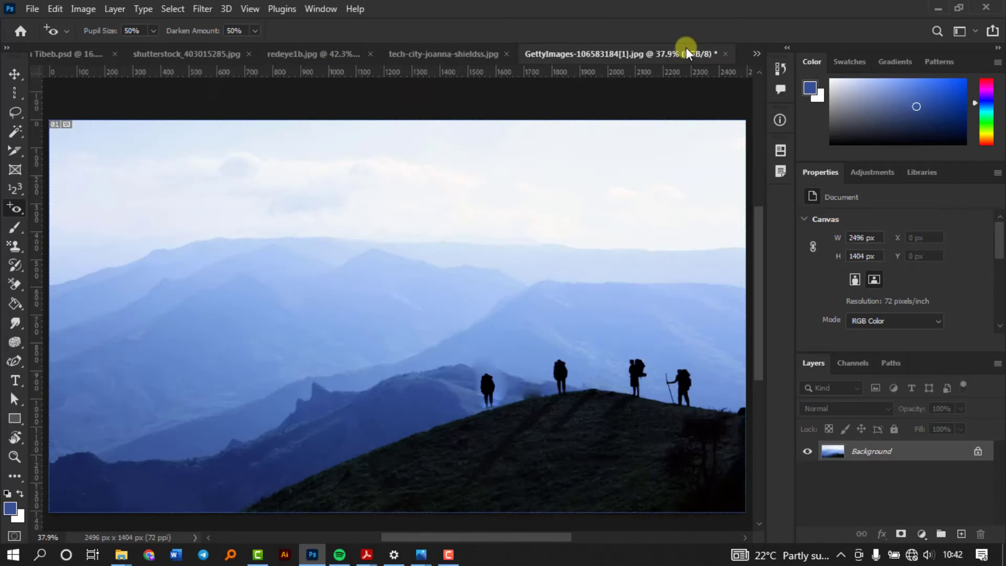
click(55, 50)
click(276, 63)
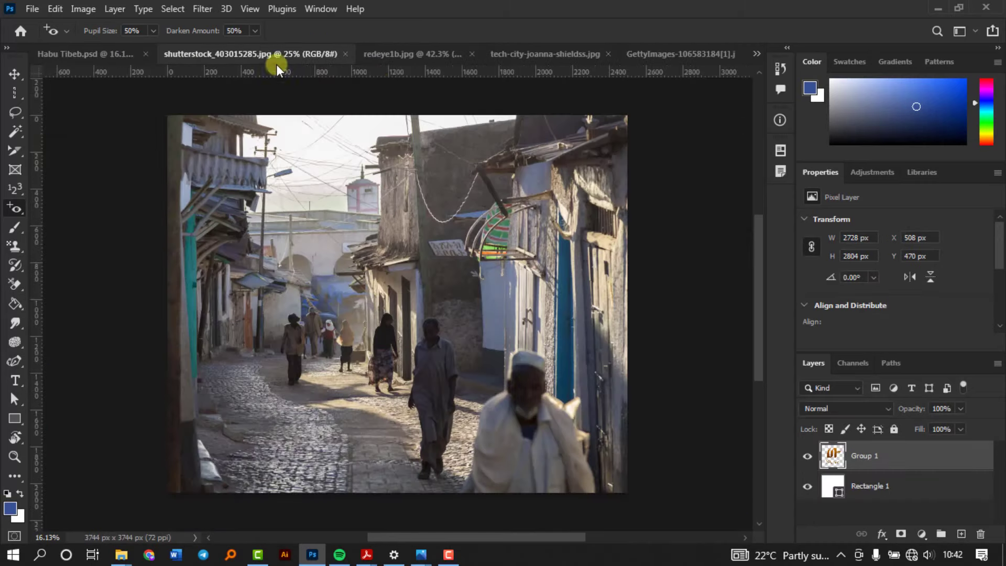
click(400, 55)
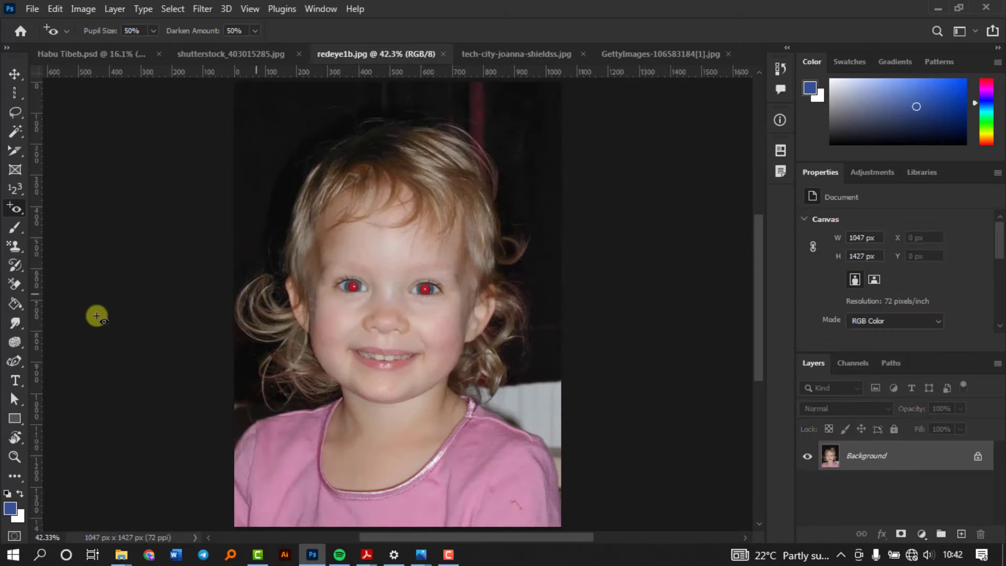
Step: Correct the red pupils in both of the girl's eyes with the Red Eye tool
click(14, 456)
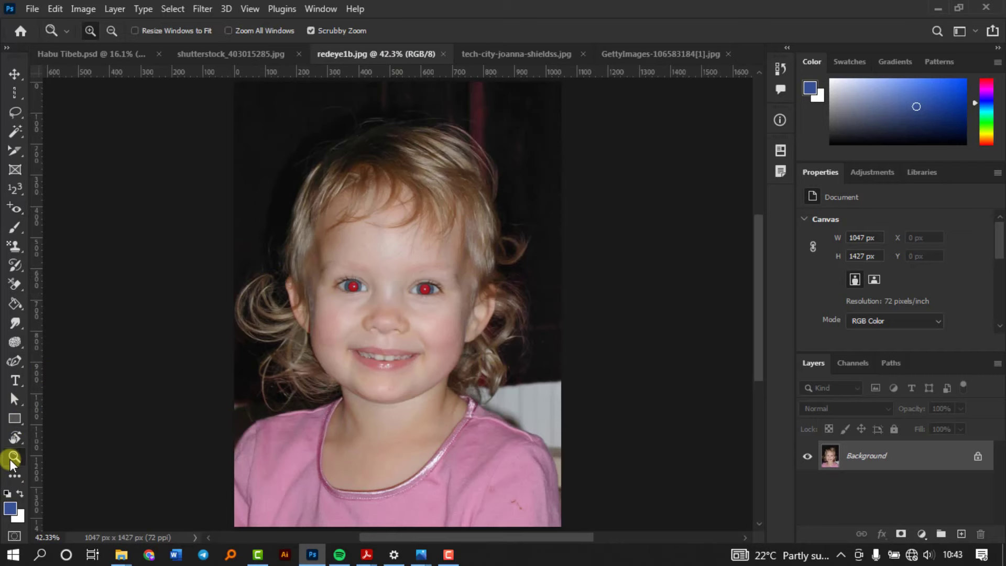
click(407, 282)
click(406, 282)
click(406, 282)
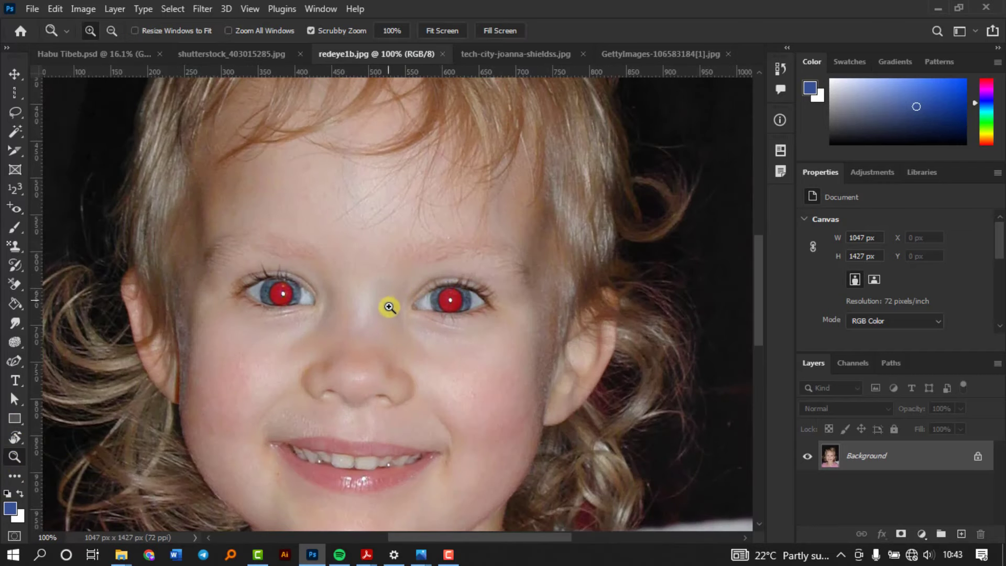
click(15, 212)
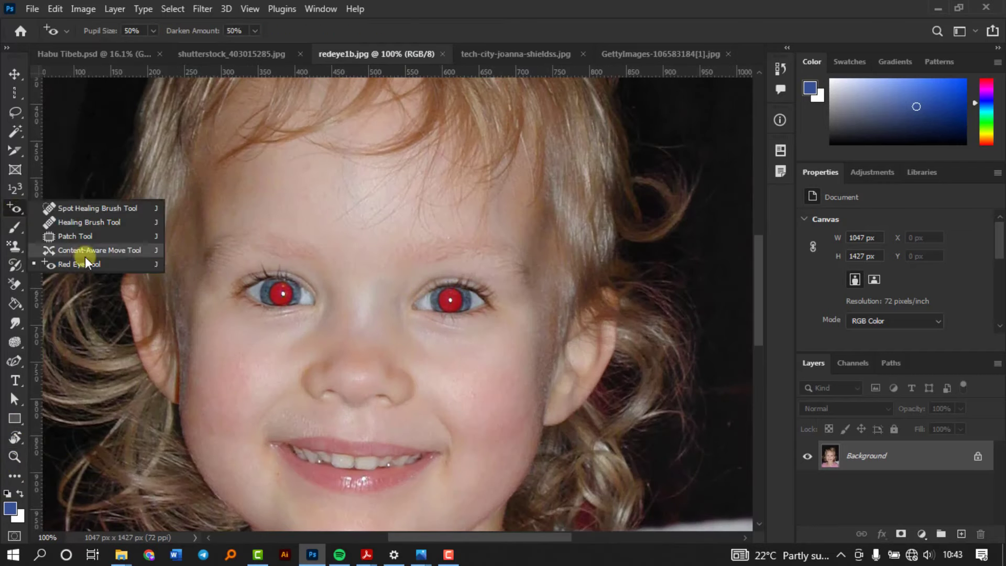
click(82, 263)
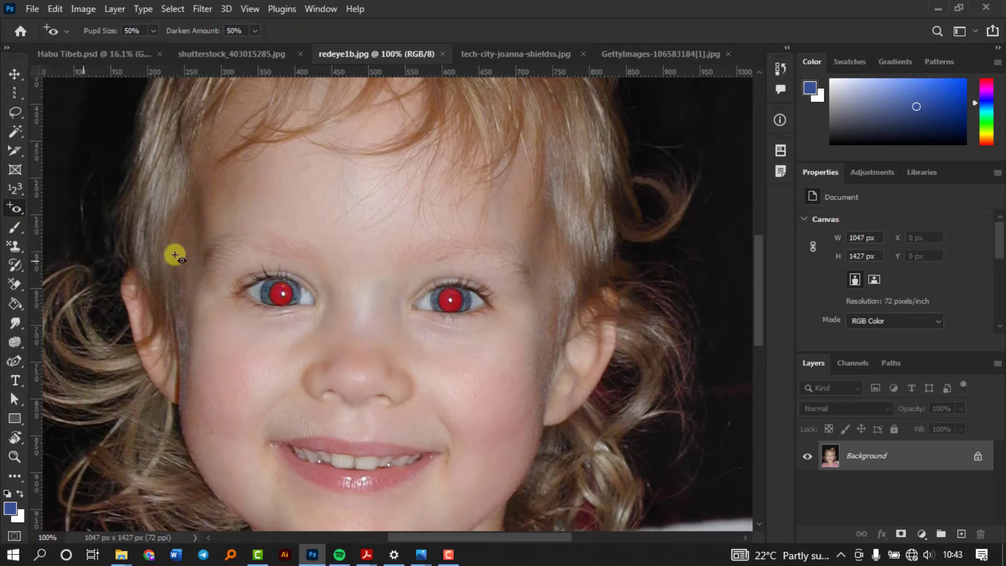
click(281, 297)
click(450, 299)
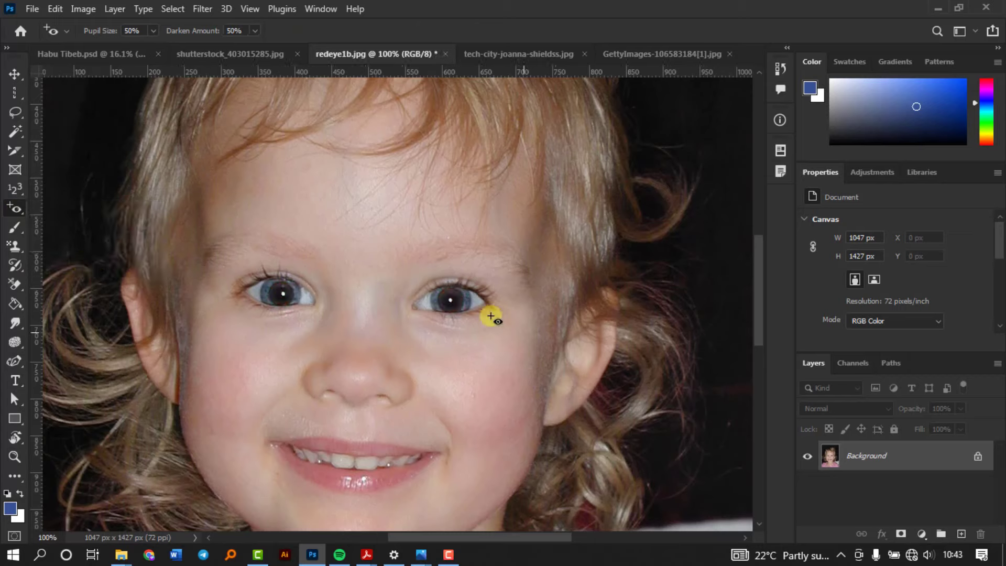
Step: Examine the corrected eyes in full view and close up, and return the portrait to fit the screen
click(13, 75)
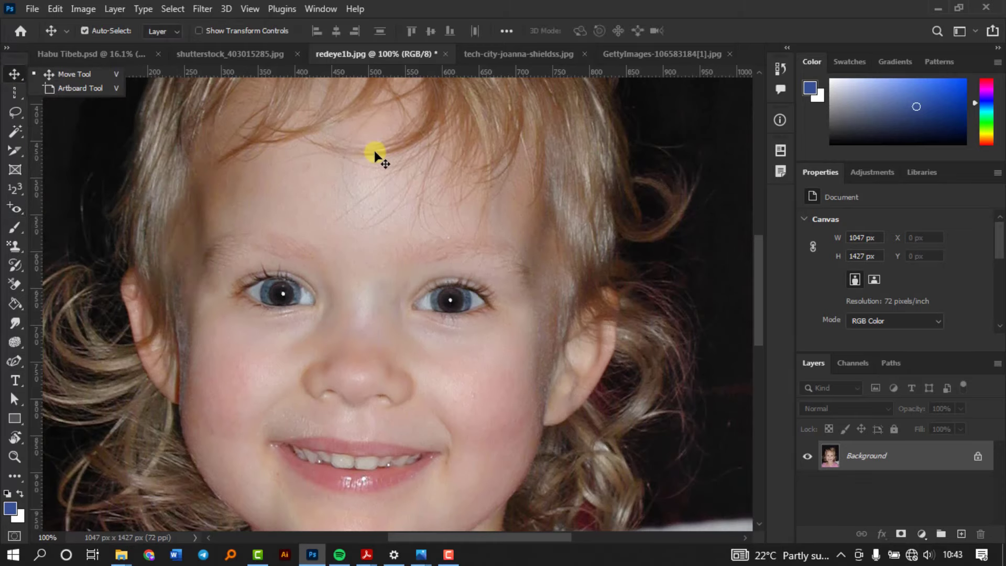
key(ctrl+0)
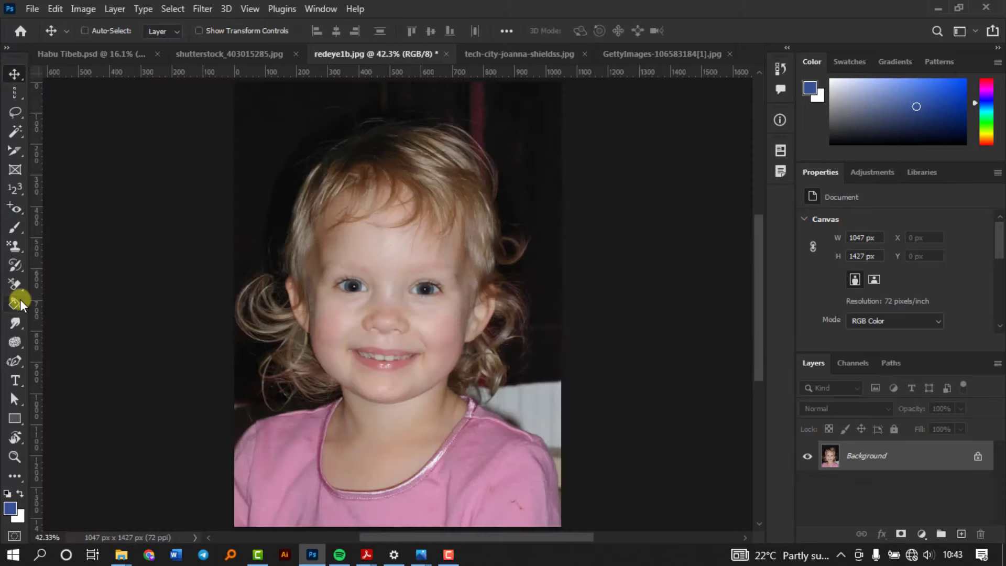
click(15, 456)
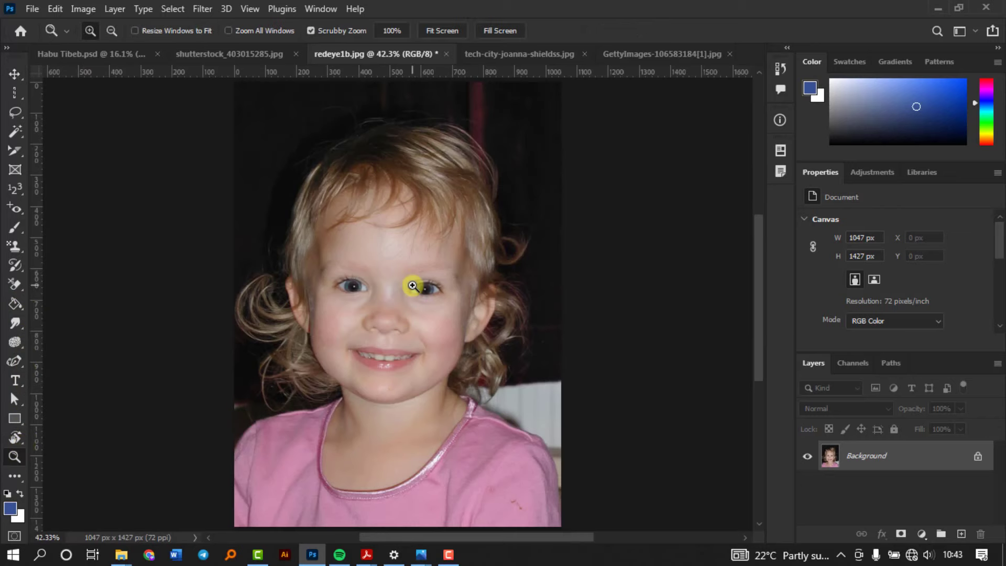
drag(415, 280, 288, 274)
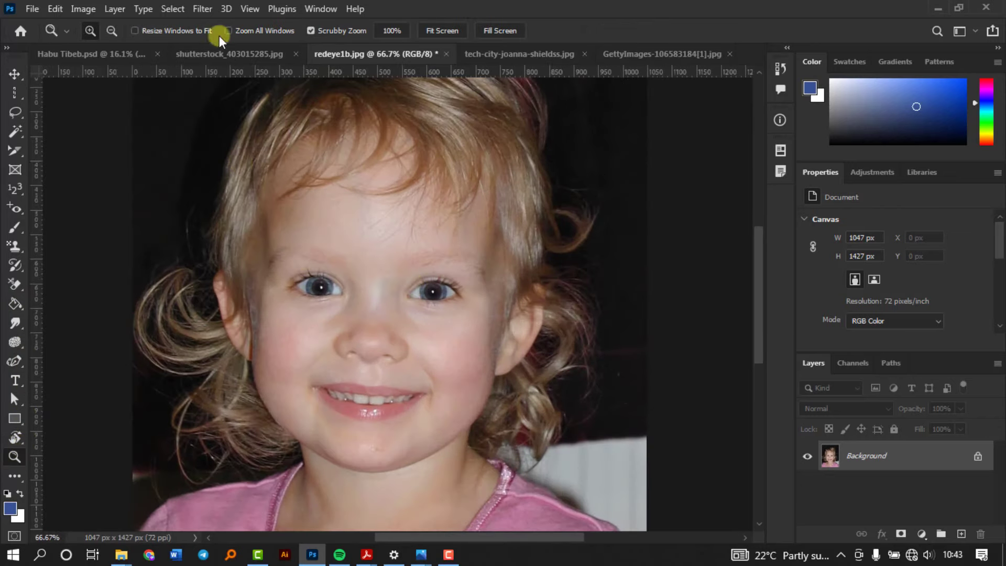
key(ctrl+0)
key(v)
Step: Switch to the hikers photo, choose the Brush tool, and set the foreground color to red ef031f
click(626, 52)
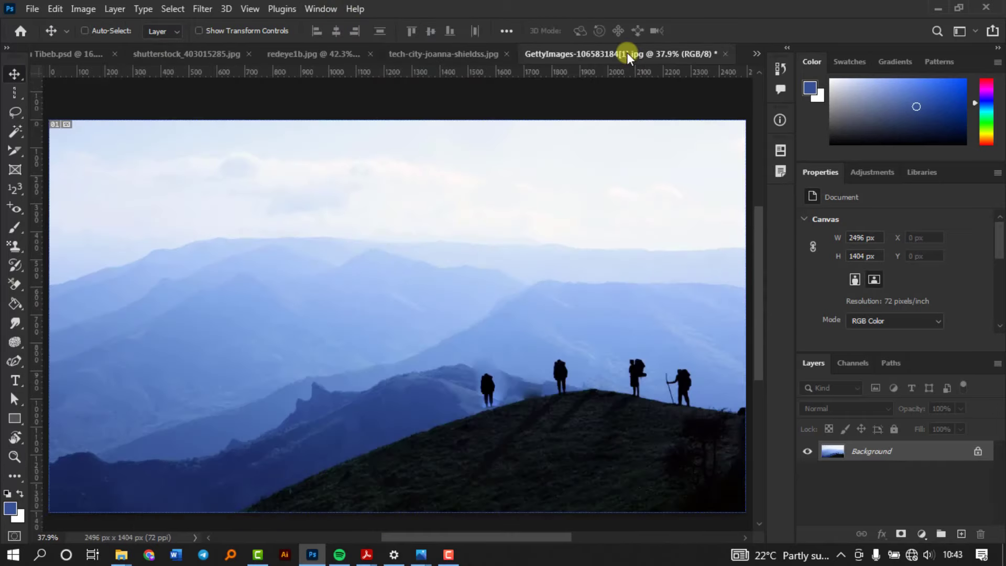
click(16, 227)
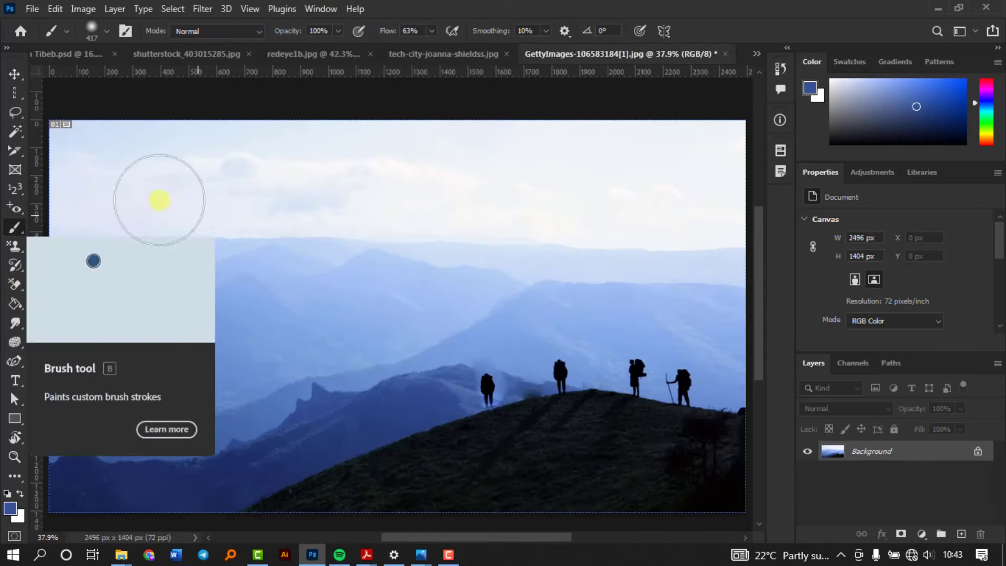
right_click(18, 228)
click(54, 228)
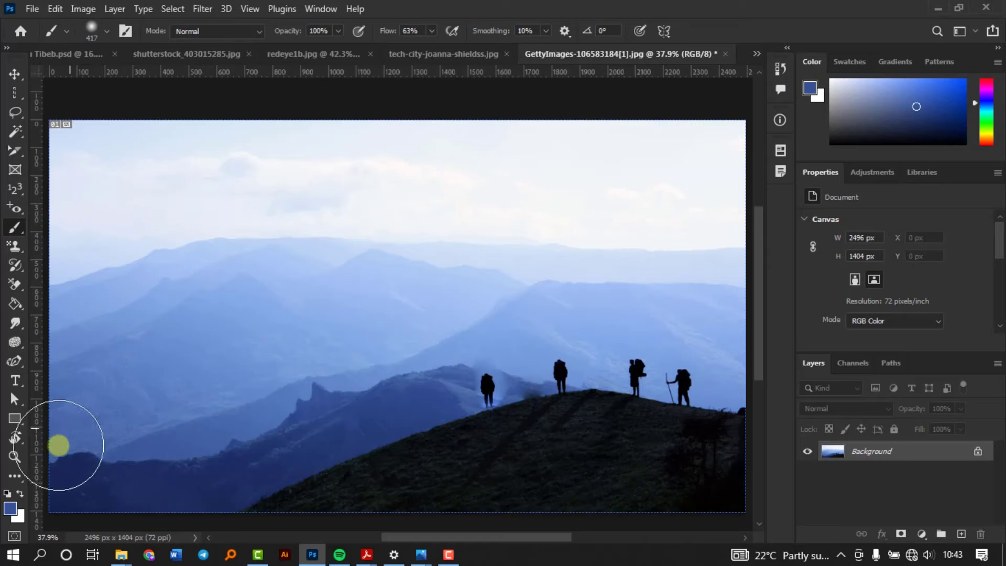
click(10, 508)
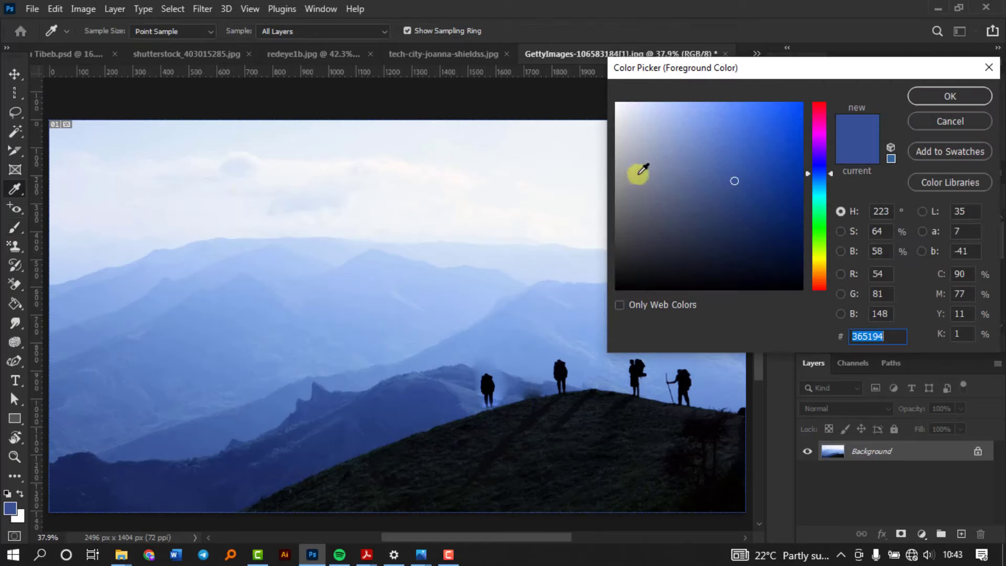
mouse_move(820, 117)
mouse_down()
mouse_move(820, 107)
mouse_move(804, 109)
mouse_up()
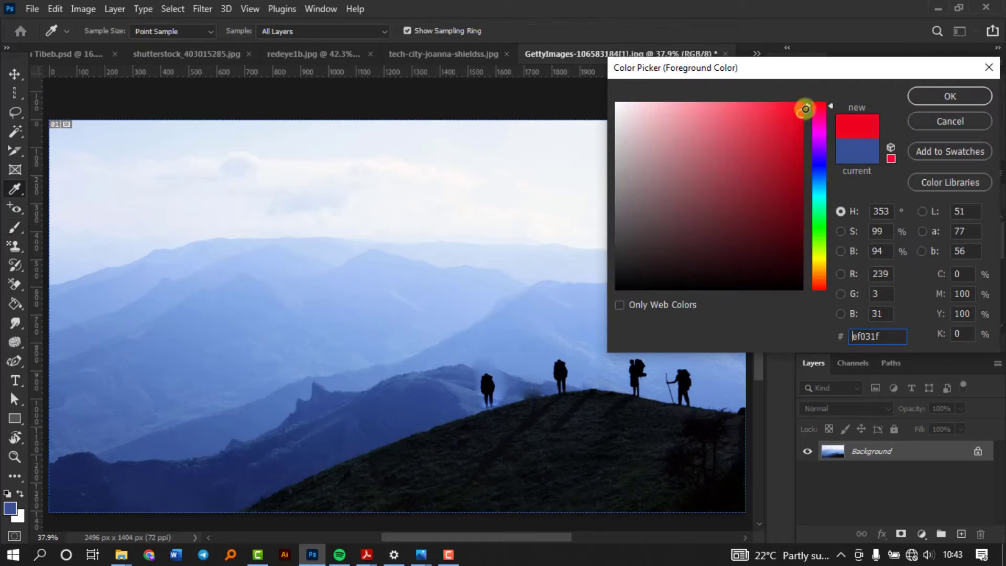
click(938, 94)
Step: Paint a broad, soft red stroke across the mountains with the Brush at size 417, and undo it
key(b)
mouse_move(172, 168)
mouse_down()
mouse_move(245, 250)
mouse_move(224, 346)
mouse_move(431, 205)
mouse_move(419, 414)
mouse_move(343, 406)
mouse_move(550, 252)
mouse_move(619, 352)
mouse_move(611, 284)
mouse_move(484, 264)
mouse_move(432, 282)
mouse_move(221, 251)
mouse_move(229, 223)
mouse_move(121, 257)
mouse_move(177, 395)
mouse_move(320, 421)
mouse_move(470, 415)
mouse_move(488, 427)
mouse_up()
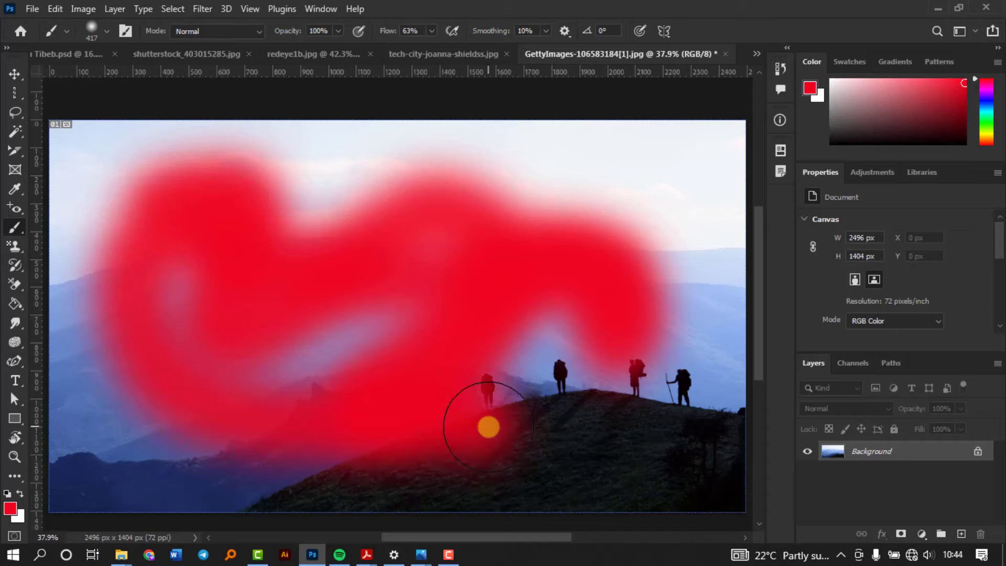
key(ctrl+z)
Step: Draw two thin red freehand lines over the sky and mountains with the Pencil tool at size 1, and undo both
right_click(14, 226)
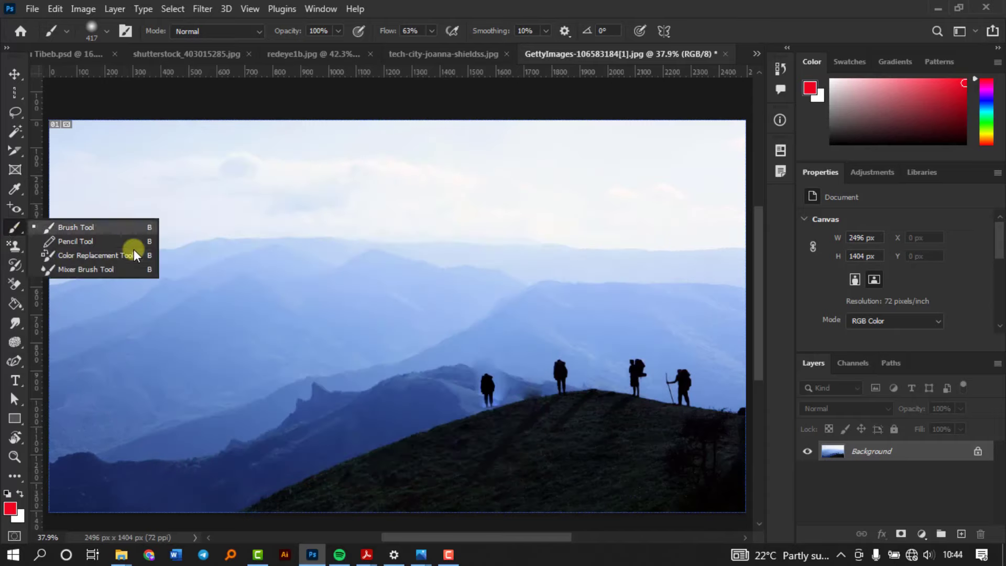
click(93, 244)
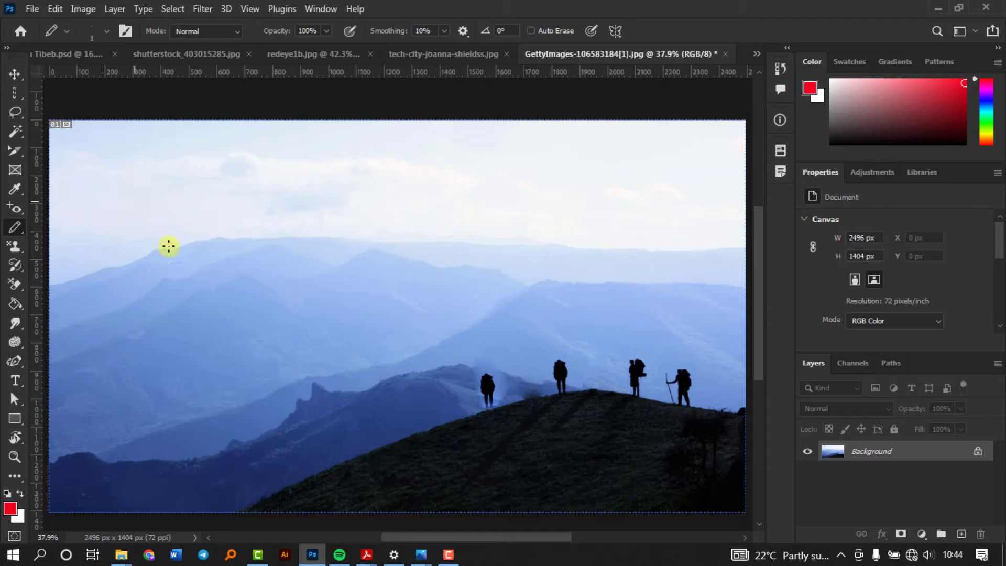
mouse_move(169, 246)
mouse_down()
mouse_move(195, 284)
mouse_move(116, 312)
mouse_move(255, 207)
mouse_move(263, 343)
mouse_move(257, 316)
mouse_move(351, 251)
mouse_up()
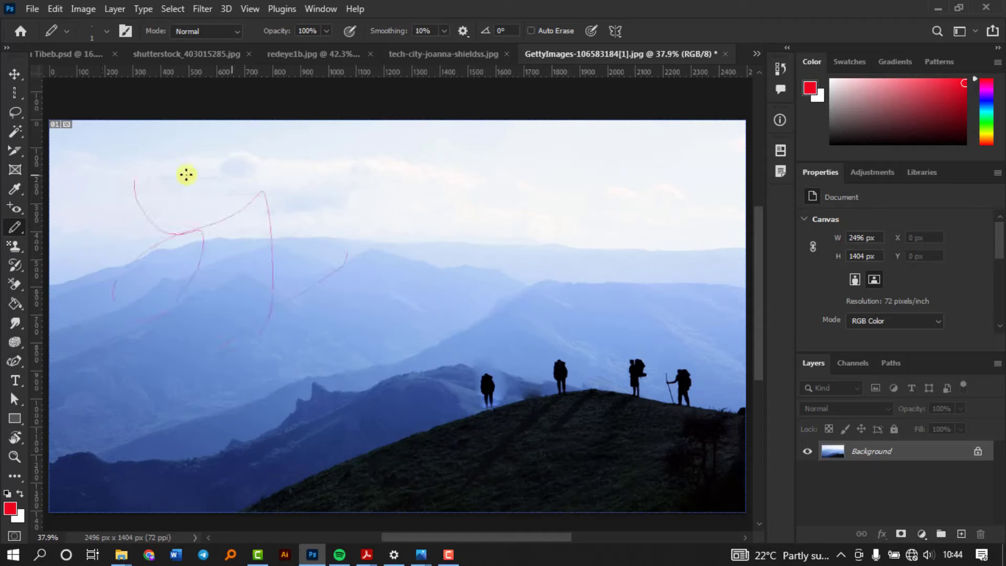
mouse_move(144, 188)
mouse_down()
mouse_move(221, 287)
mouse_move(289, 221)
mouse_move(344, 222)
mouse_move(349, 317)
mouse_up()
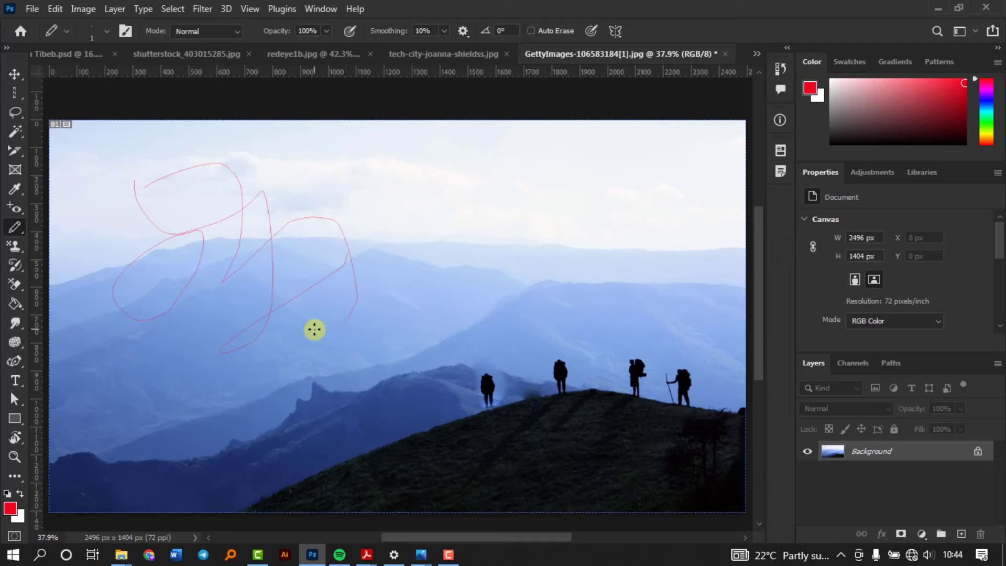
key(ctrl+z)
key(ctrl+z)
Step: Open the Habu Craft logo with the Color Replacement tool at 97 px and a bright red foreground color
right_click(19, 226)
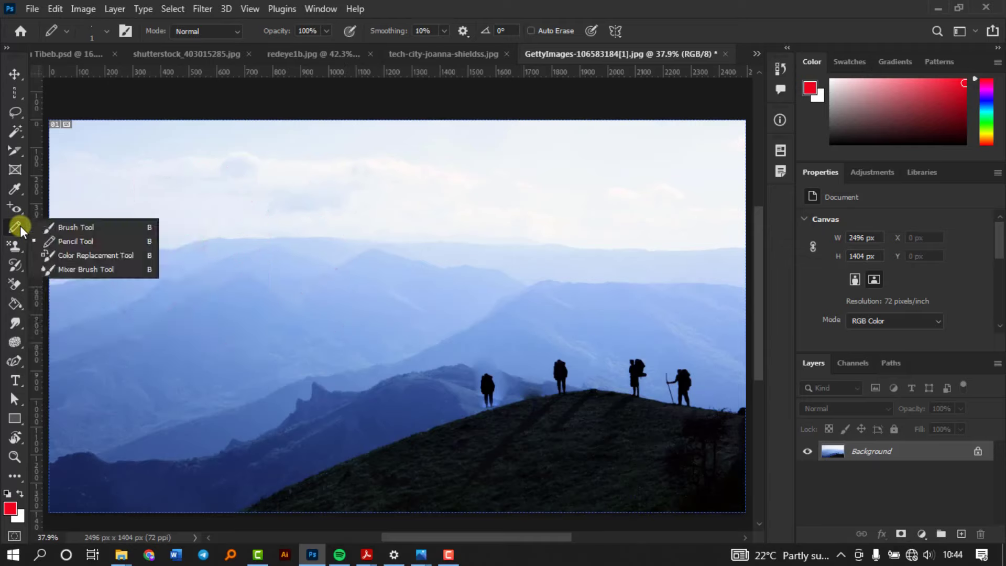
click(94, 255)
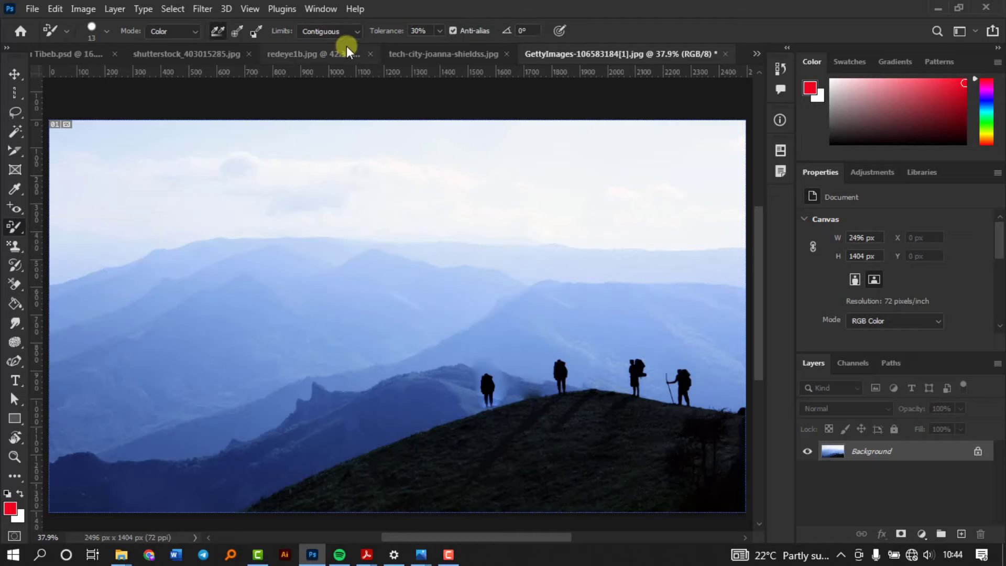
click(92, 54)
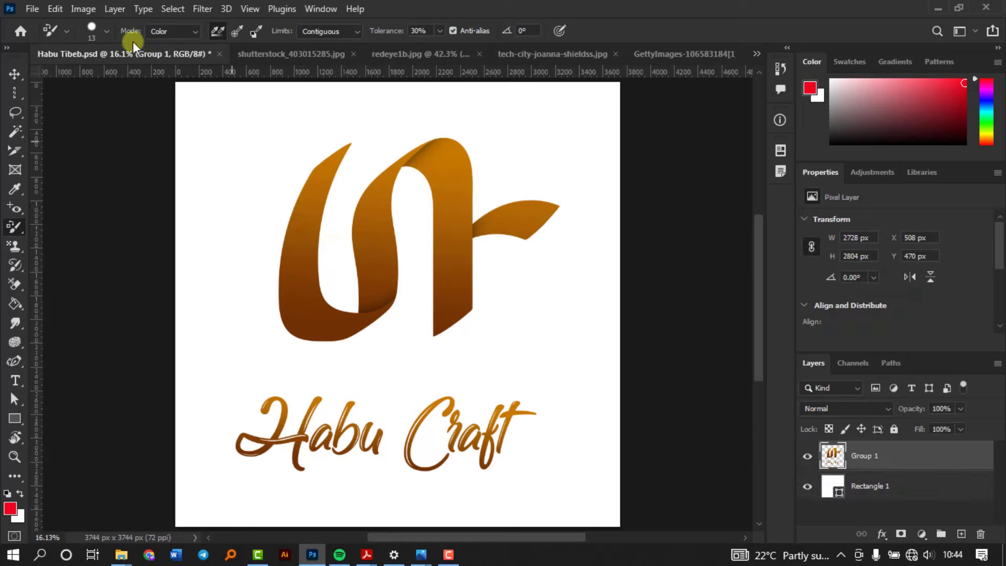
click(106, 33)
mouse_move(94, 73)
mouse_down()
mouse_move(80, 70)
mouse_move(92, 71)
mouse_up()
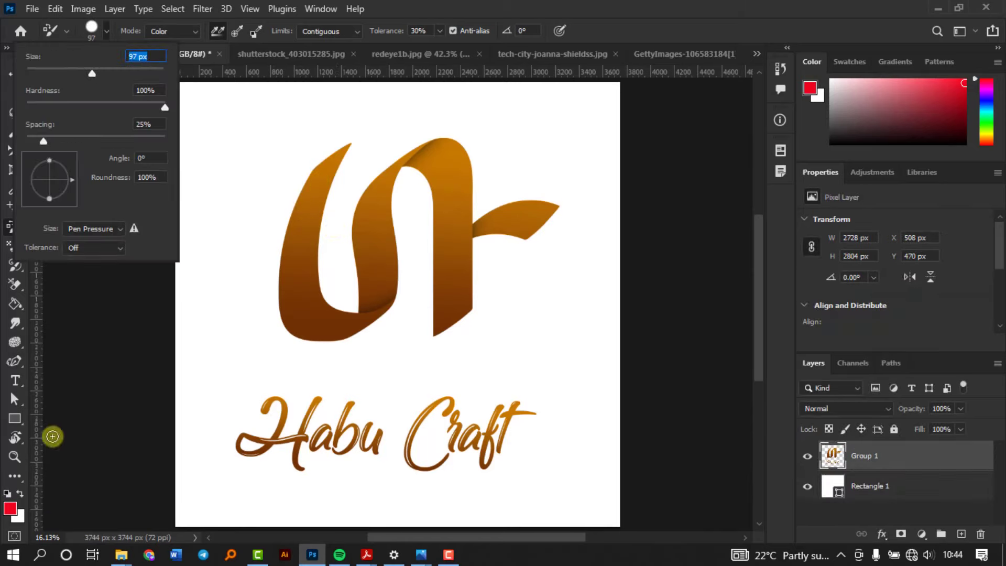
click(10, 508)
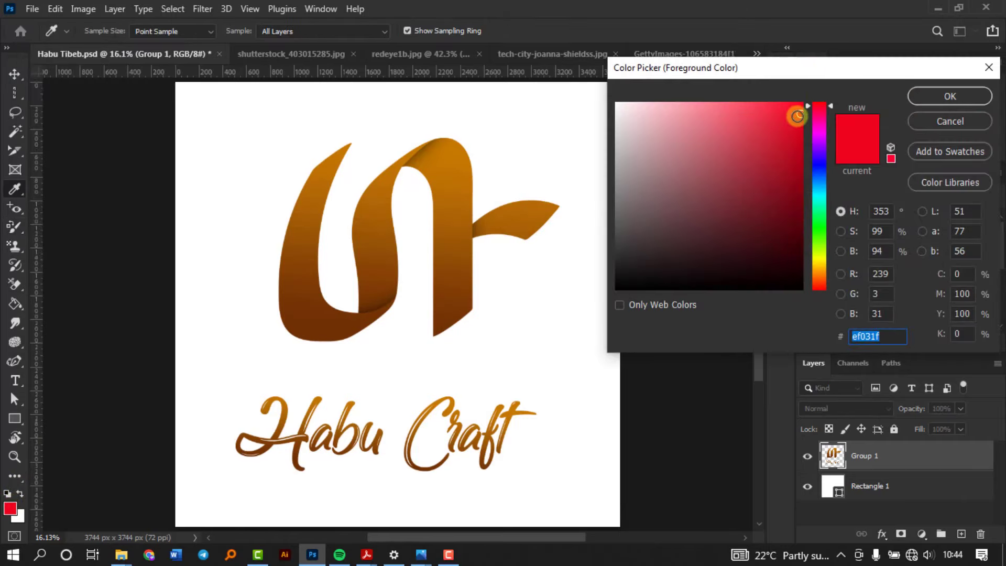
click(925, 96)
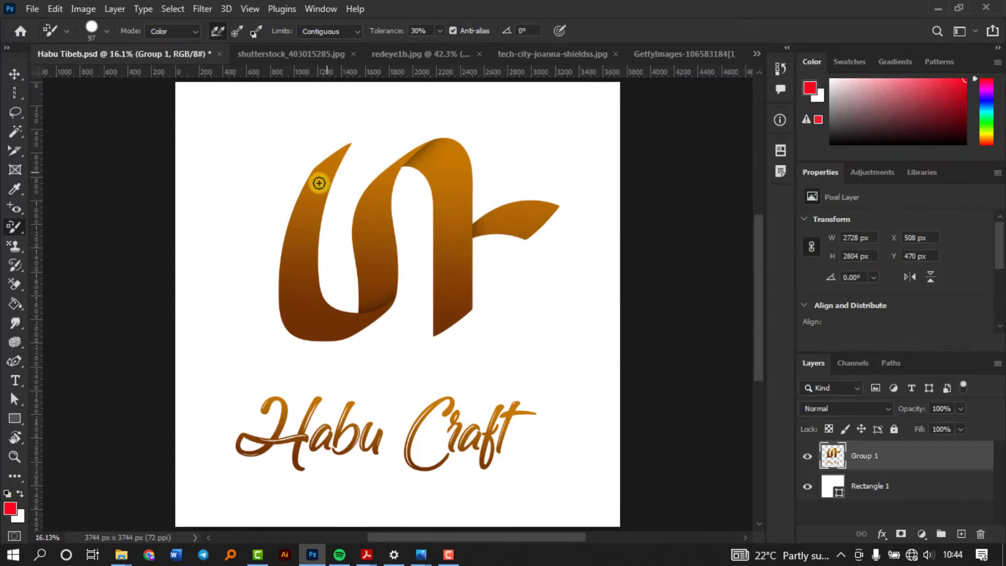
Step: Recolor the logo symbol's first curved stroke and part of its second stroke red with the Color Replacement tool
mouse_move(319, 182)
mouse_down()
mouse_move(343, 153)
mouse_move(312, 209)
mouse_move(326, 179)
mouse_up()
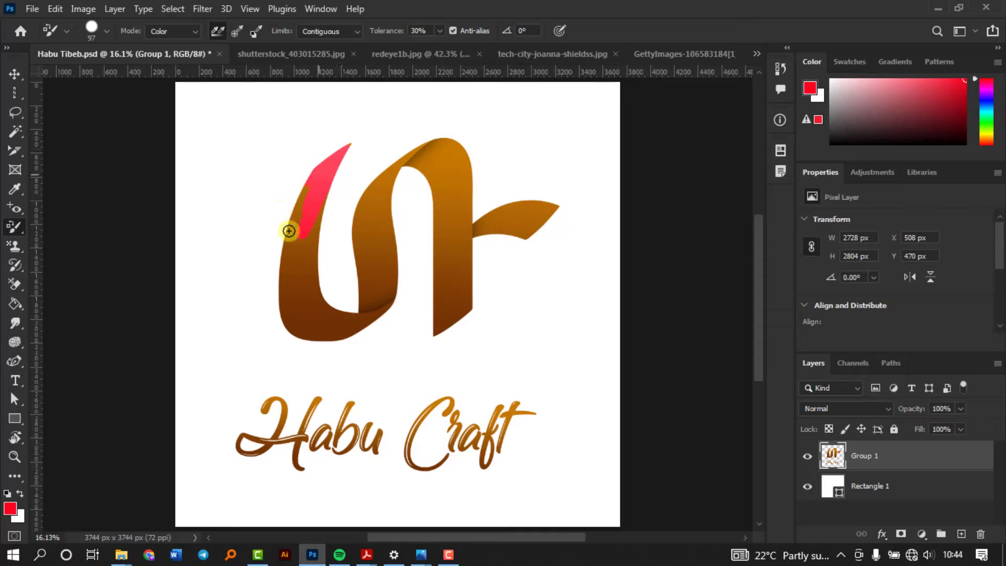
mouse_move(288, 231)
mouse_down()
mouse_move(301, 224)
mouse_move(309, 274)
mouse_up()
drag(310, 230, 287, 218)
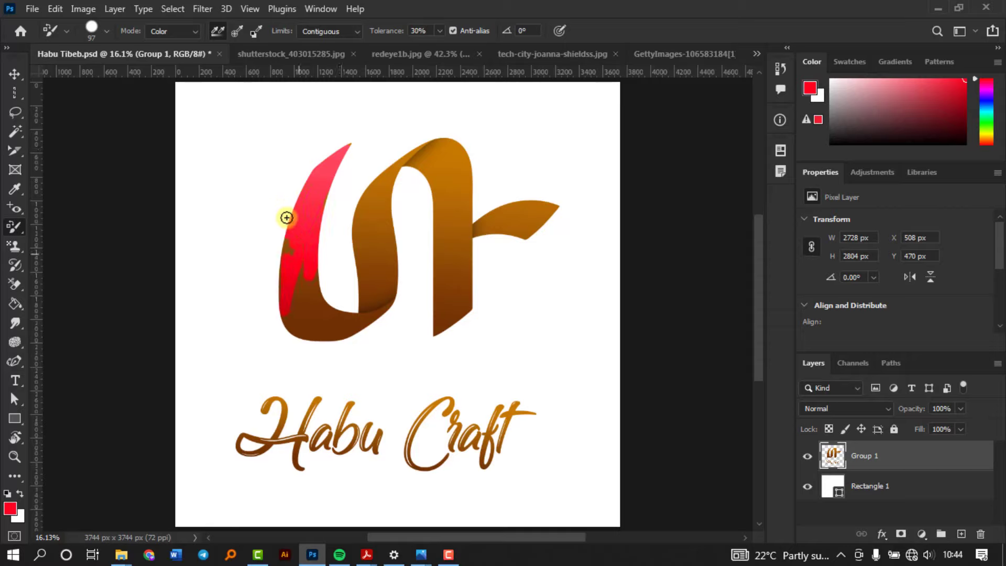
mouse_move(320, 262)
mouse_down()
mouse_move(297, 278)
mouse_move(315, 263)
mouse_move(340, 326)
mouse_move(337, 309)
mouse_move(378, 327)
mouse_move(395, 300)
mouse_move(343, 329)
mouse_move(315, 329)
mouse_move(339, 321)
mouse_up()
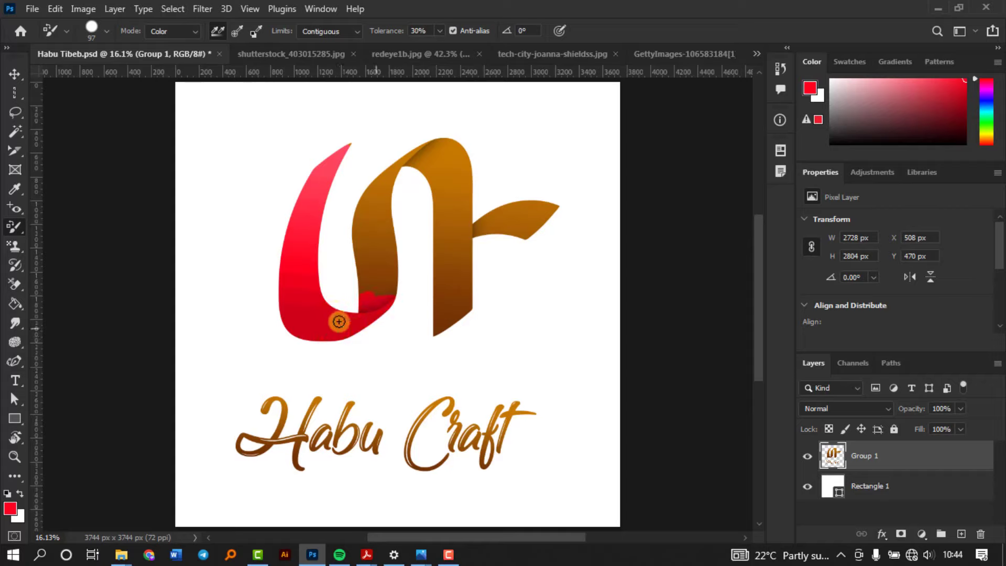
mouse_move(368, 231)
mouse_down()
mouse_move(407, 271)
mouse_move(391, 295)
mouse_move(399, 321)
mouse_move(352, 253)
mouse_move(354, 224)
mouse_up()
Step: Enlarge the Color Replacement brush to 190 px and continue recoloring the rest of the logo symbol red
click(106, 31)
drag(68, 83, 107, 82)
key(Return)
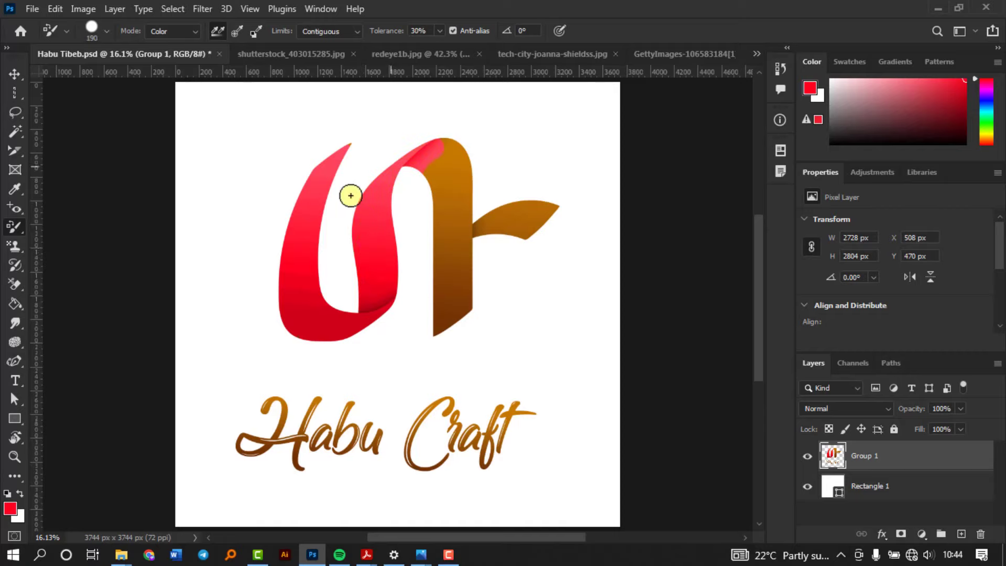
mouse_move(348, 195)
mouse_down()
mouse_move(442, 260)
mouse_move(441, 216)
mouse_move(433, 345)
mouse_move(481, 219)
mouse_up()
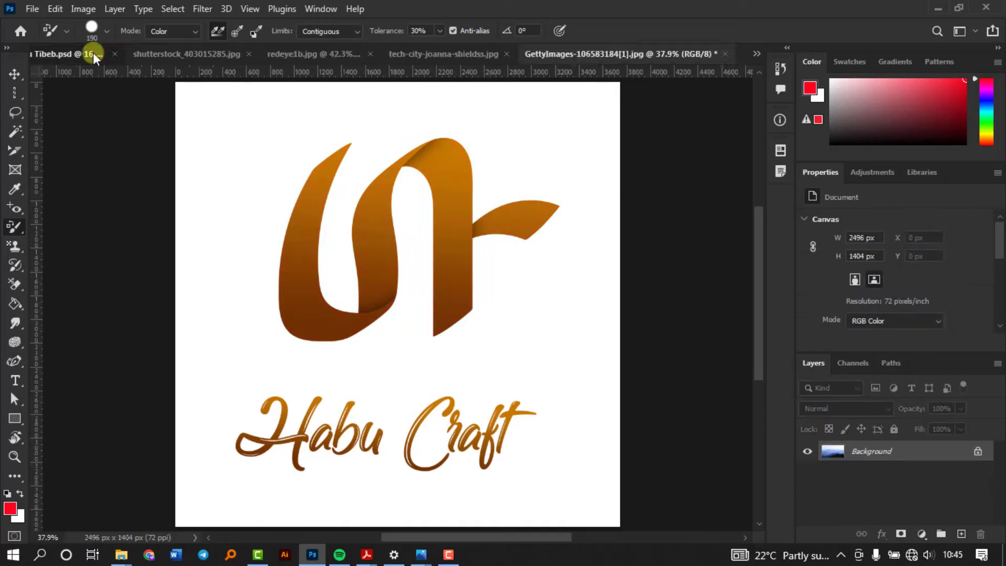
Step: Choose the Mixer Brush tool and bring up the Habu Craft logo as its sample image
click(89, 52)
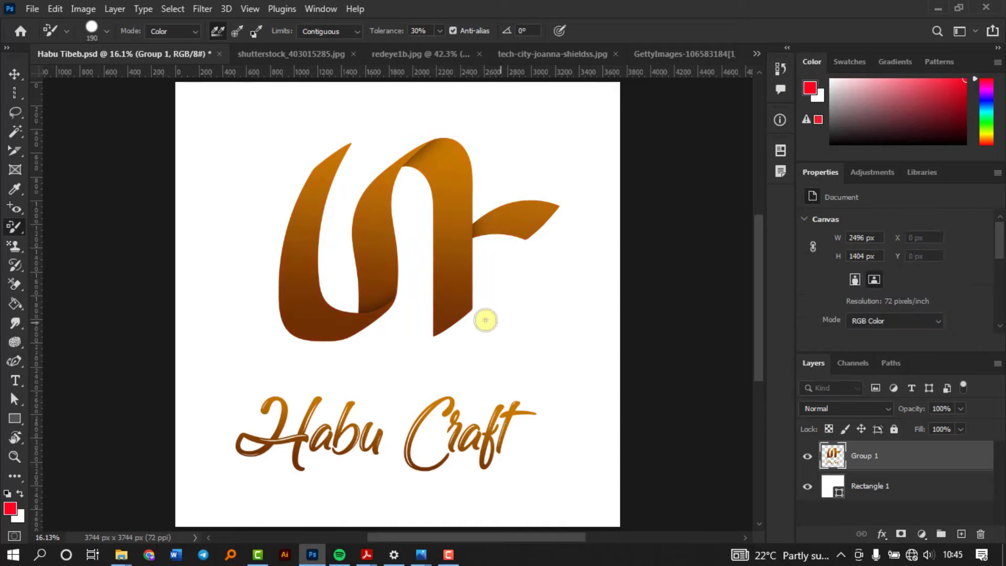
click(668, 53)
right_click(12, 226)
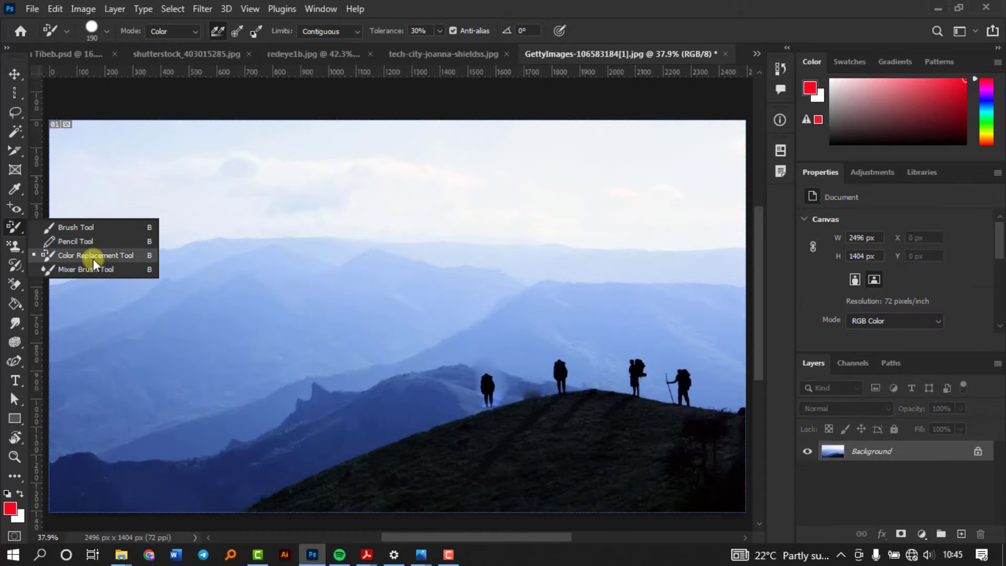
click(64, 268)
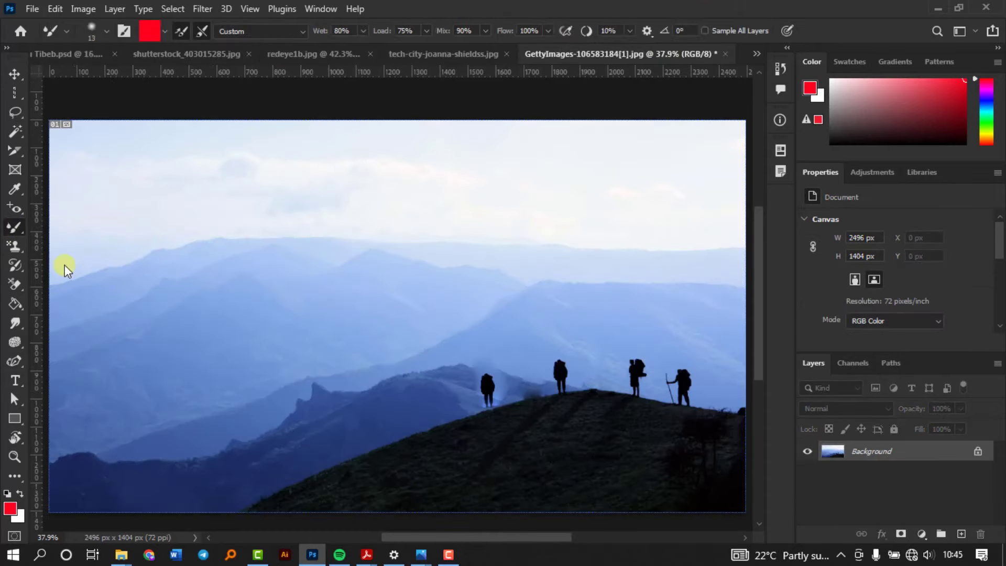
click(422, 54)
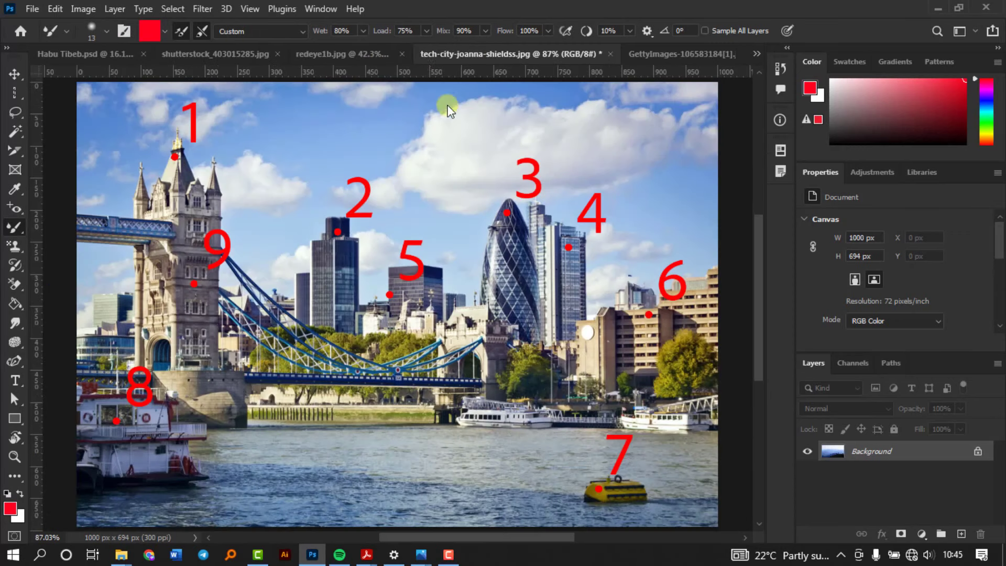
click(112, 54)
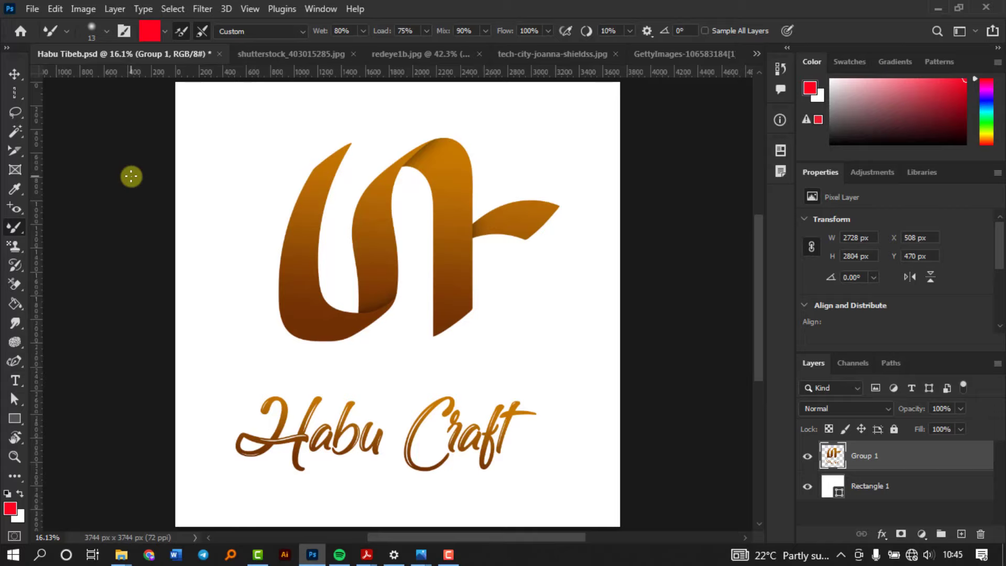
Step: Set the Mixer Brush size to 89 px and the foreground color to bright red
click(106, 31)
drag(118, 79, 125, 77)
key(Return)
key(x)
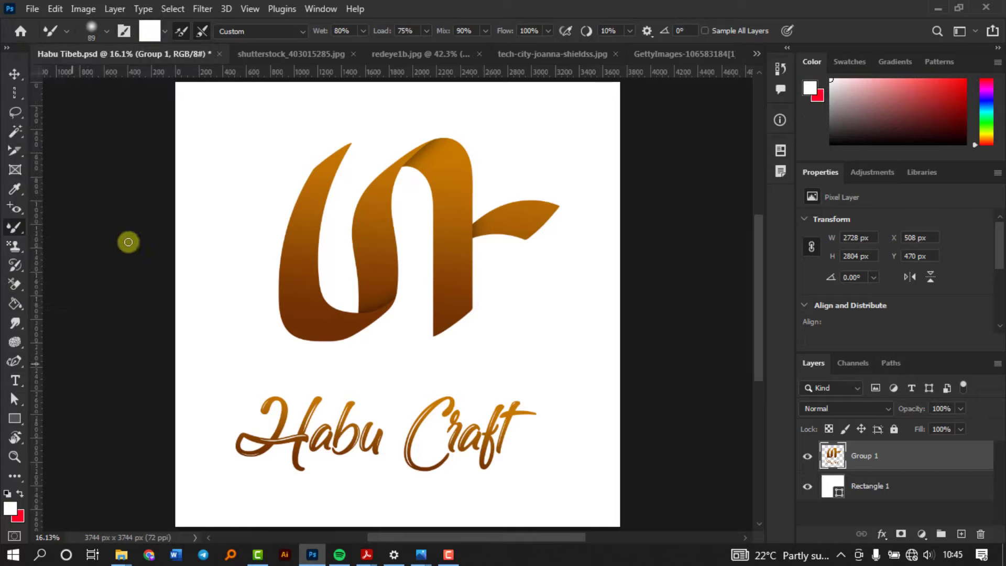
click(11, 507)
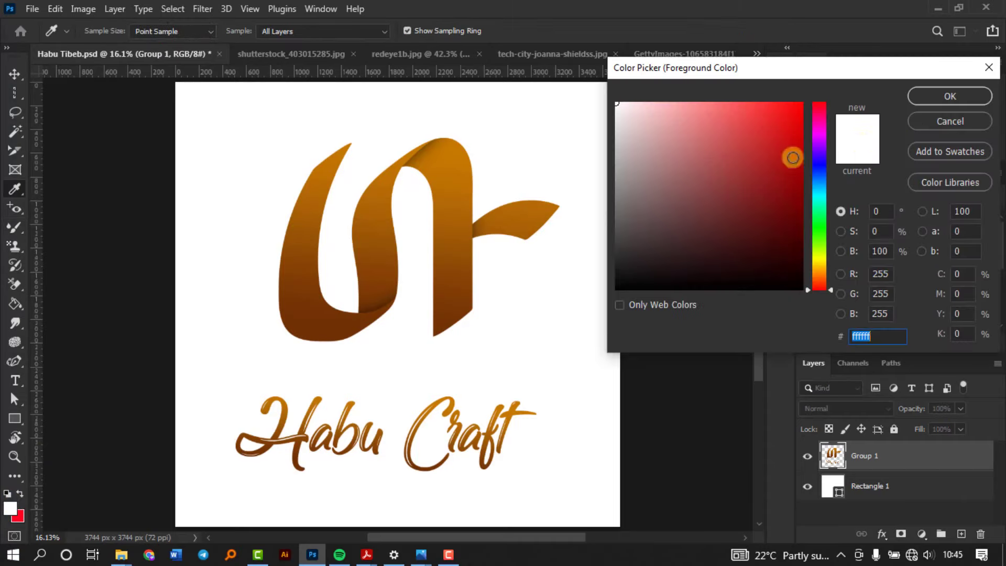
drag(790, 157, 846, 74)
click(935, 96)
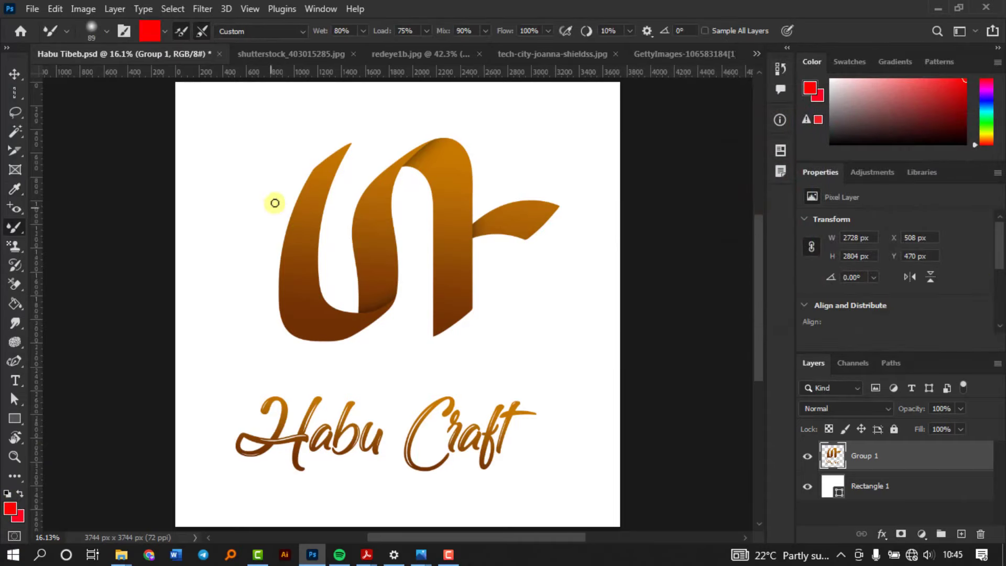
Step: Blend broad, soft red strokes over the upper part of the logo symbol with the Mixer Brush at 306 px, and undo them
click(92, 30)
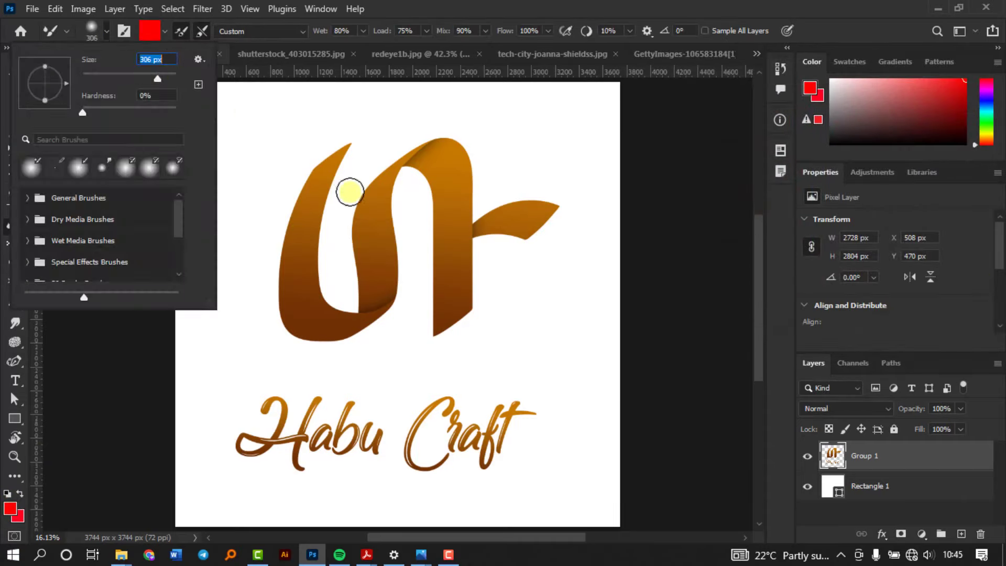
mouse_move(319, 178)
mouse_down()
mouse_move(310, 254)
mouse_move(313, 198)
mouse_move(353, 176)
mouse_move(377, 190)
mouse_move(340, 237)
mouse_move(382, 187)
mouse_move(364, 222)
mouse_move(376, 216)
mouse_move(377, 255)
mouse_move(385, 203)
mouse_move(394, 238)
mouse_move(323, 227)
mouse_move(514, 169)
mouse_move(414, 195)
mouse_move(497, 172)
mouse_move(407, 188)
mouse_move(478, 157)
mouse_move(470, 199)
mouse_move(406, 195)
mouse_move(447, 146)
mouse_move(472, 190)
mouse_move(412, 232)
mouse_move(400, 193)
mouse_move(435, 111)
mouse_move(454, 141)
mouse_move(425, 254)
mouse_move(427, 229)
mouse_move(389, 131)
mouse_up()
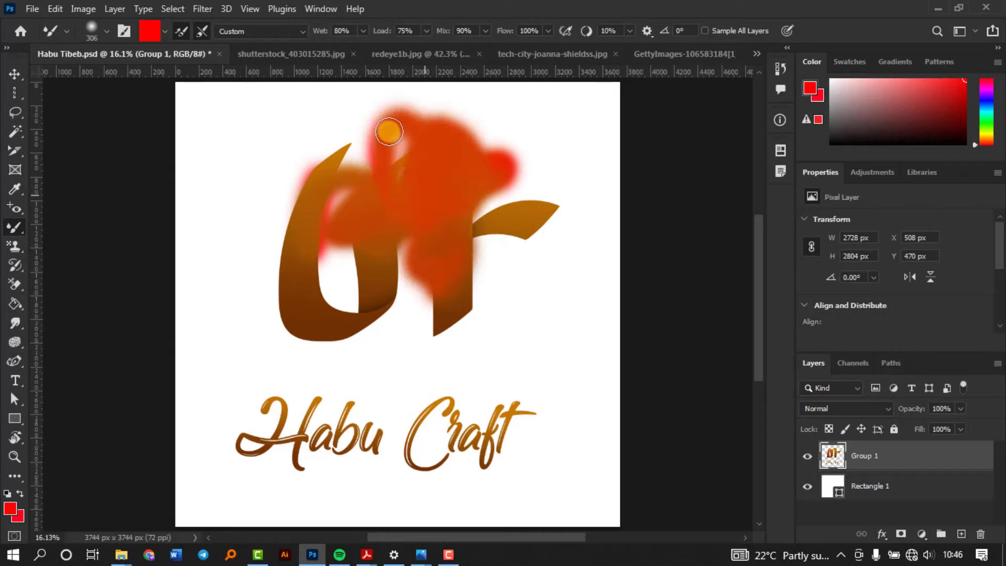
key(ctrl+z)
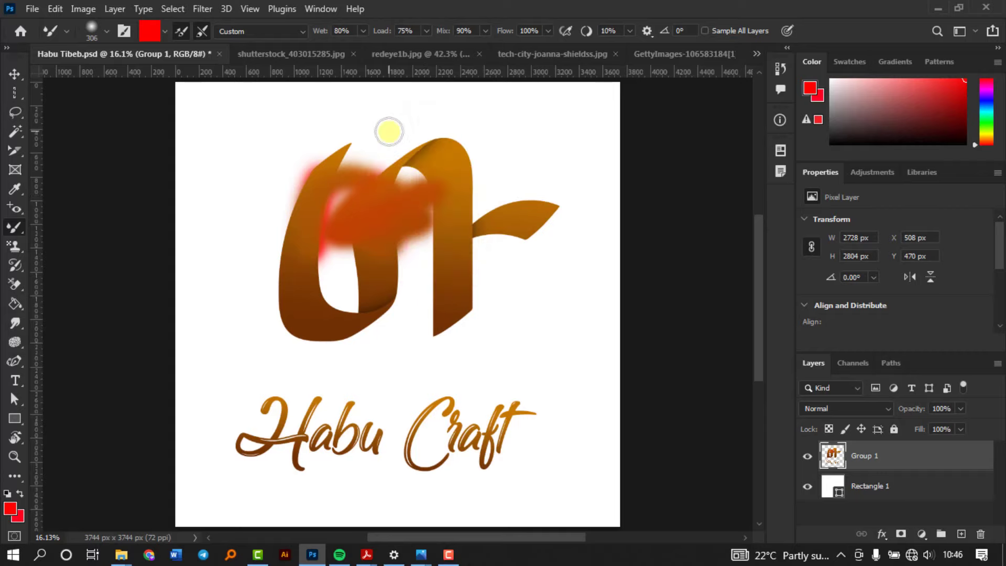
key(ctrl+z)
key(ctrl+z)
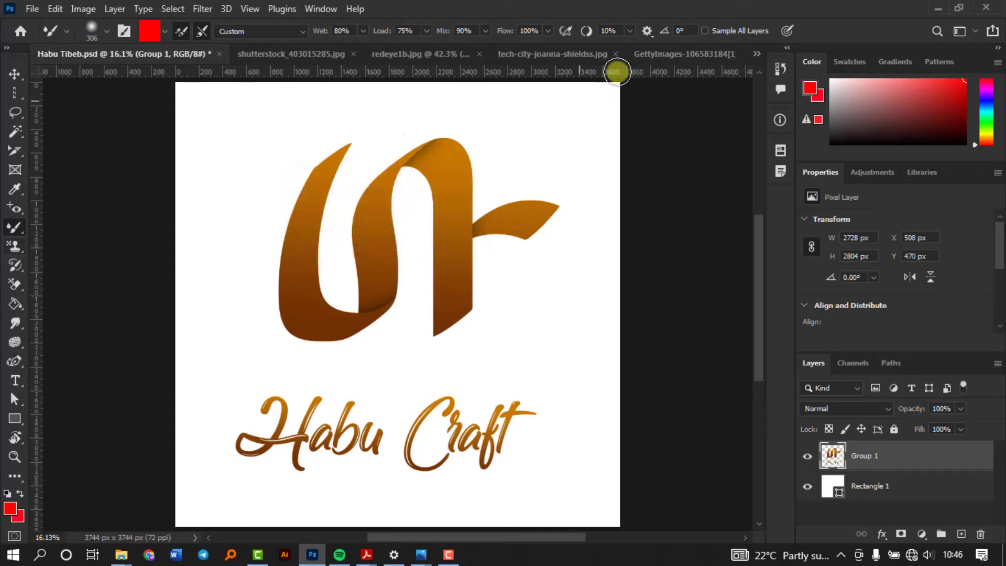
Step: Clone the leftmost hiker farther down the ridge in the hikers photo with the Clone Stamp tool at size 259
click(669, 52)
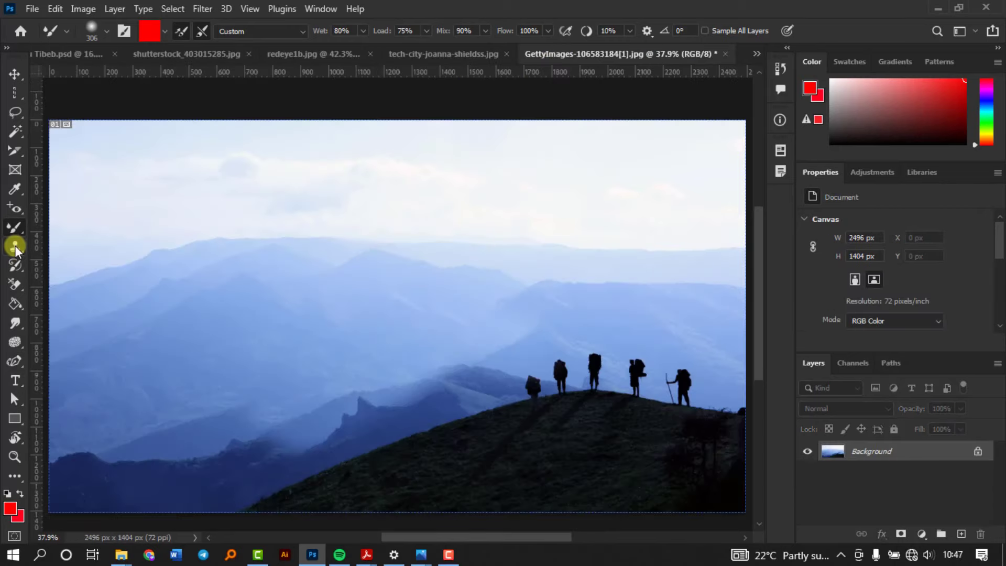
drag(15, 245, 64, 251)
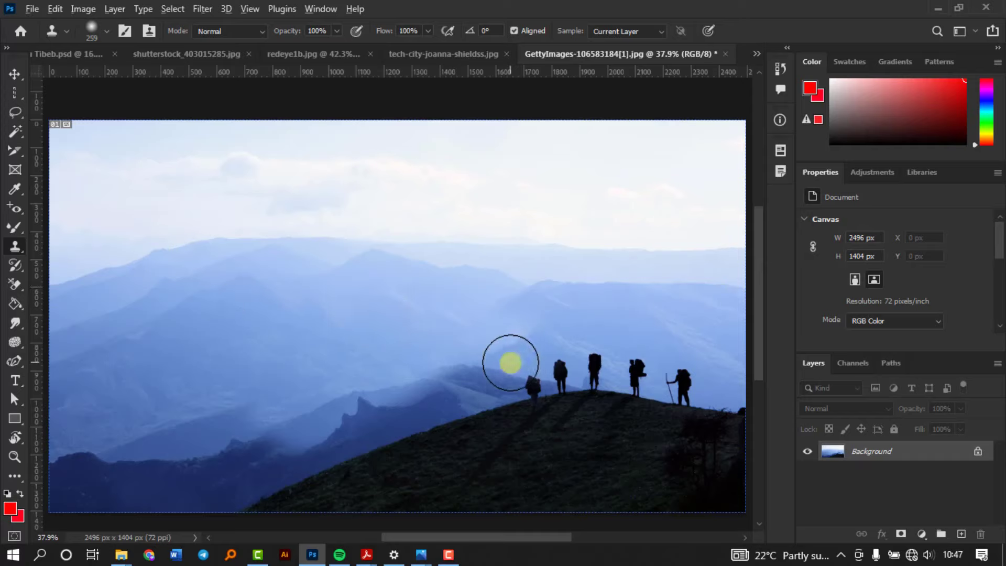
alt+click(535, 380)
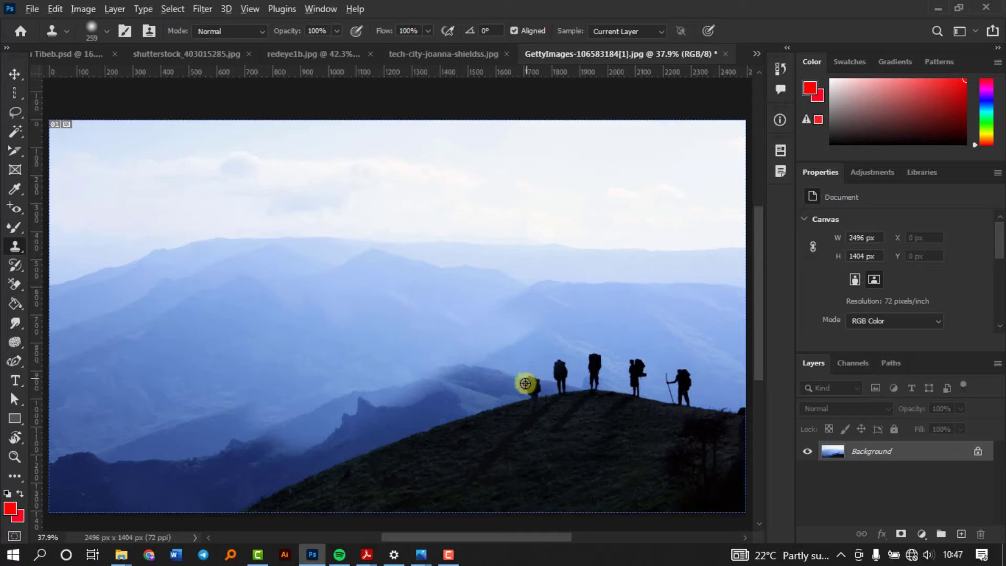
drag(525, 383, 420, 417)
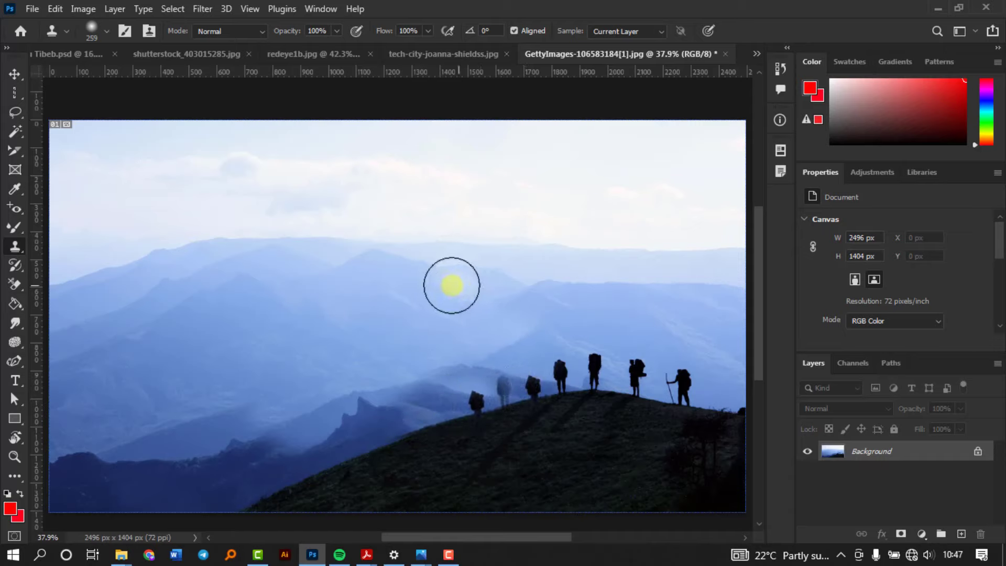
Step: Paint the leaf-strewn grass pattern over the child's face in redeye1b.jpg with the Pattern Stamp tool at size 130
right_click(8, 247)
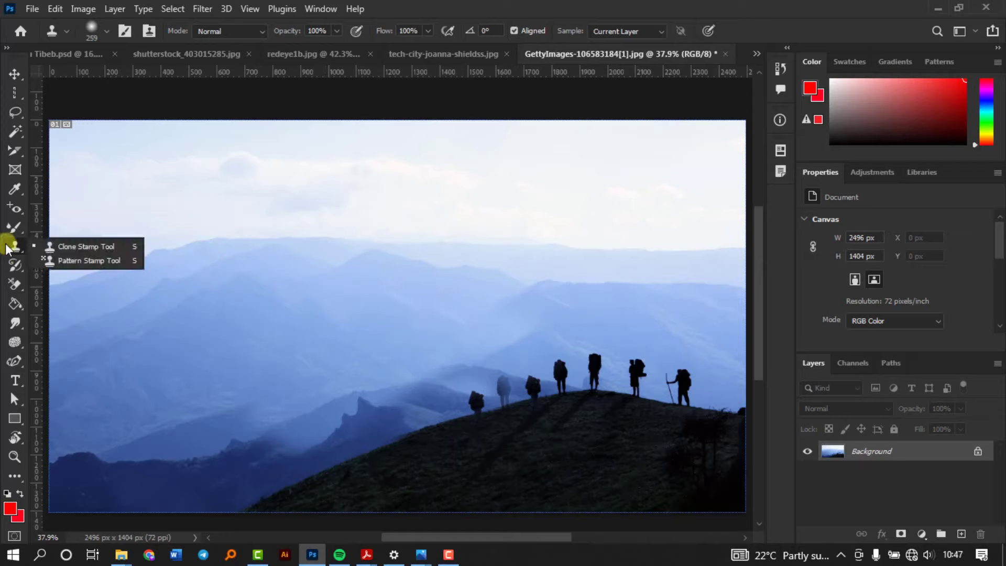
click(83, 260)
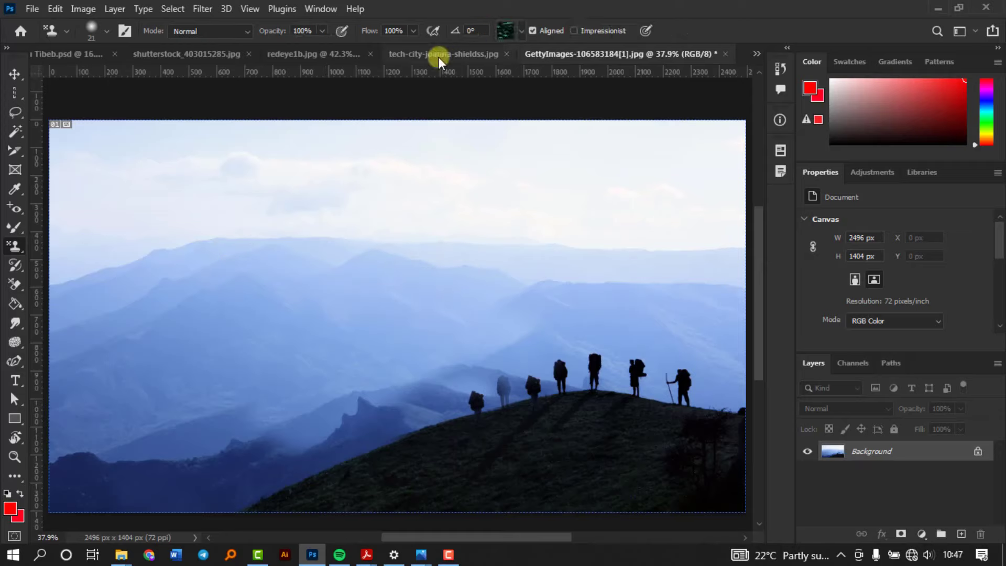
click(347, 48)
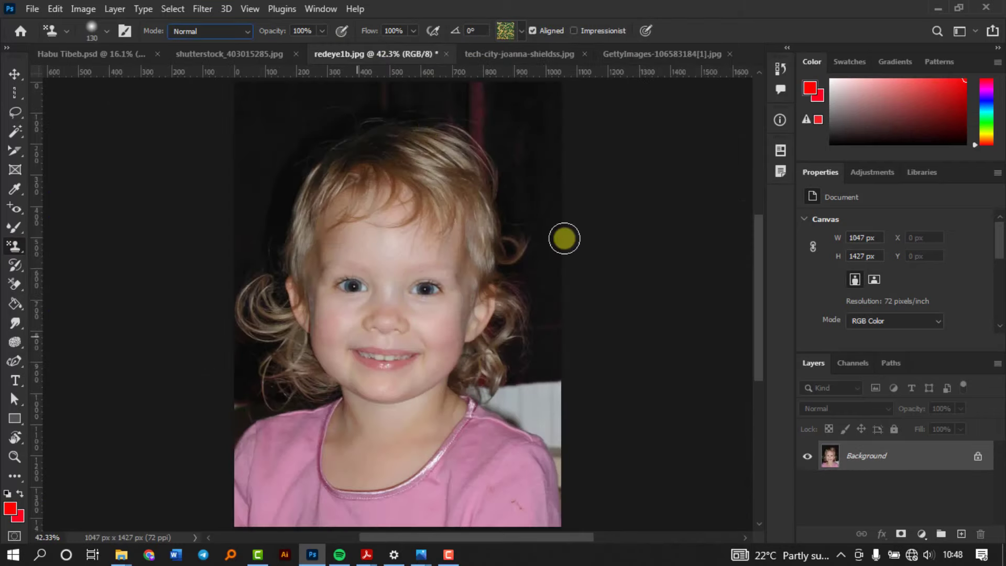
mouse_move(362, 231)
mouse_down()
mouse_move(347, 336)
mouse_move(384, 250)
mouse_move(374, 363)
mouse_move(361, 257)
mouse_move(372, 325)
mouse_move(338, 231)
mouse_move(315, 298)
mouse_move(325, 367)
mouse_move(398, 385)
mouse_move(450, 313)
mouse_move(424, 245)
mouse_move(379, 229)
mouse_move(329, 237)
mouse_move(323, 313)
mouse_move(361, 215)
mouse_move(330, 215)
mouse_move(430, 215)
mouse_move(475, 288)
mouse_move(466, 277)
mouse_move(460, 345)
mouse_move(418, 383)
mouse_move(341, 338)
mouse_move(334, 326)
mouse_move(374, 199)
mouse_move(323, 402)
mouse_move(374, 397)
mouse_move(401, 424)
mouse_move(393, 385)
mouse_move(423, 393)
mouse_move(427, 313)
mouse_up()
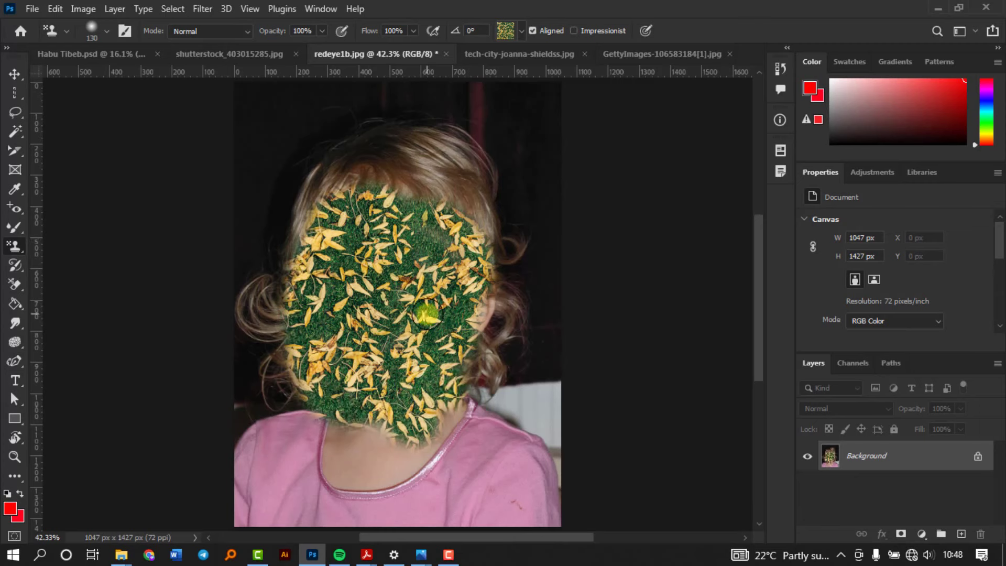
Step: Look through the Trees, Grass and Water pattern groups, and undo the pattern painted over the portrait
click(521, 30)
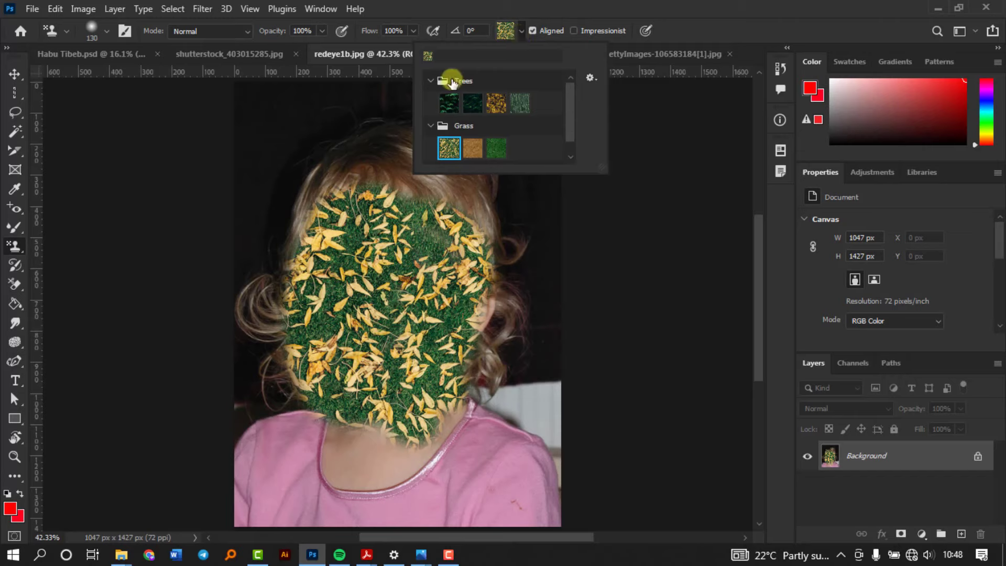
click(431, 81)
click(431, 103)
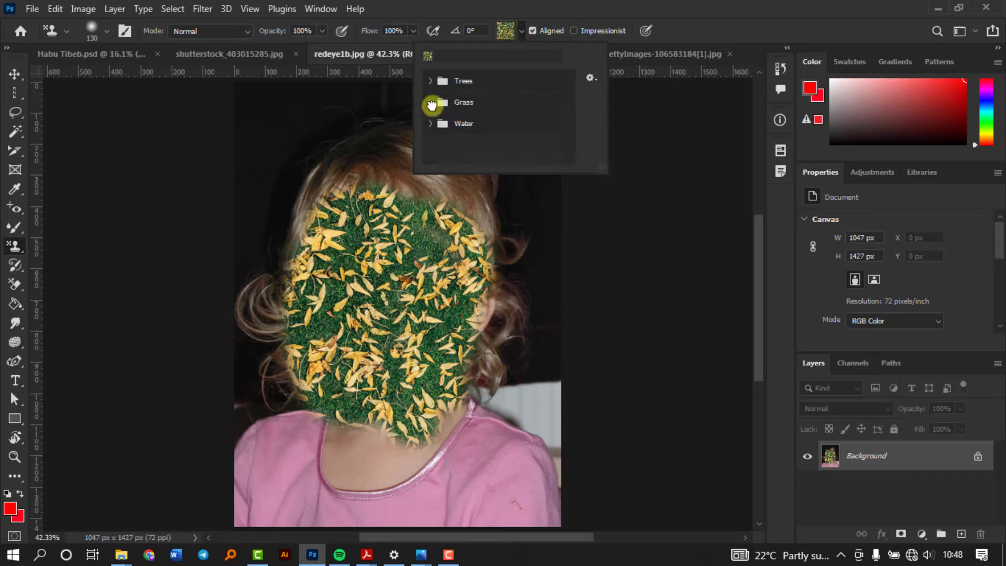
click(430, 123)
click(430, 121)
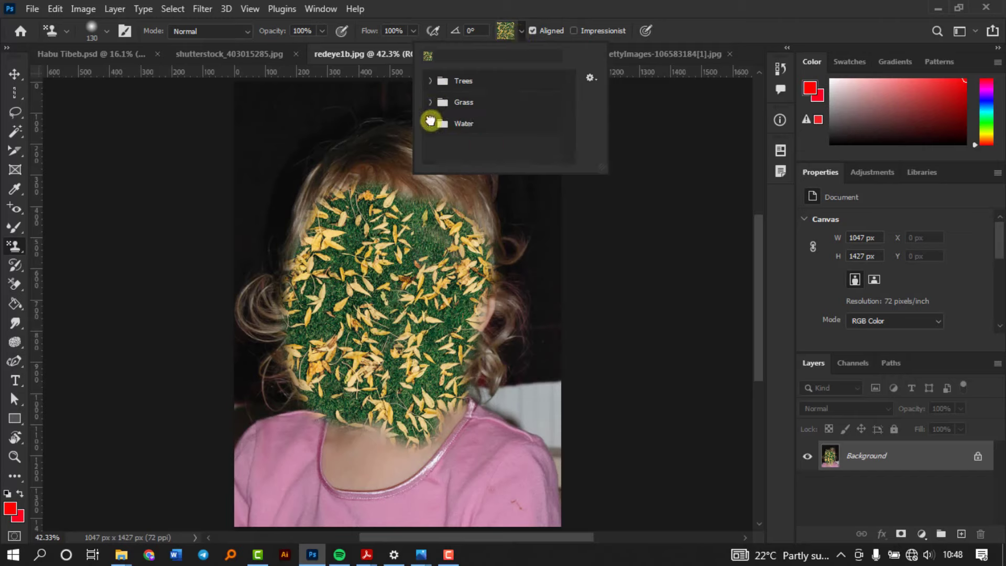
click(718, 4)
key(ctrl+z)
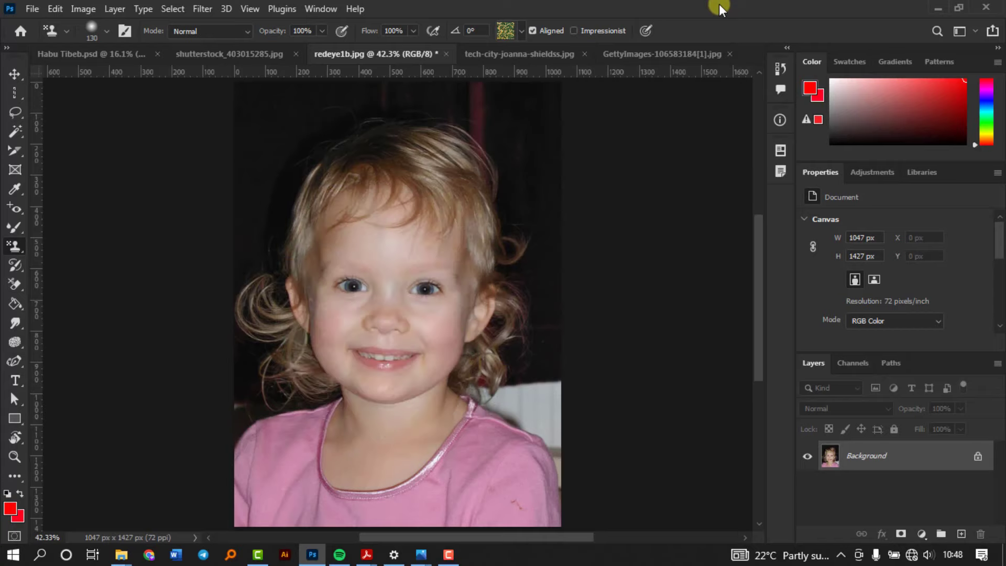
Step: Remove the three leftmost hikers from the ridge in the hikers photo with the Spot Healing Brush tool at size 65
click(15, 265)
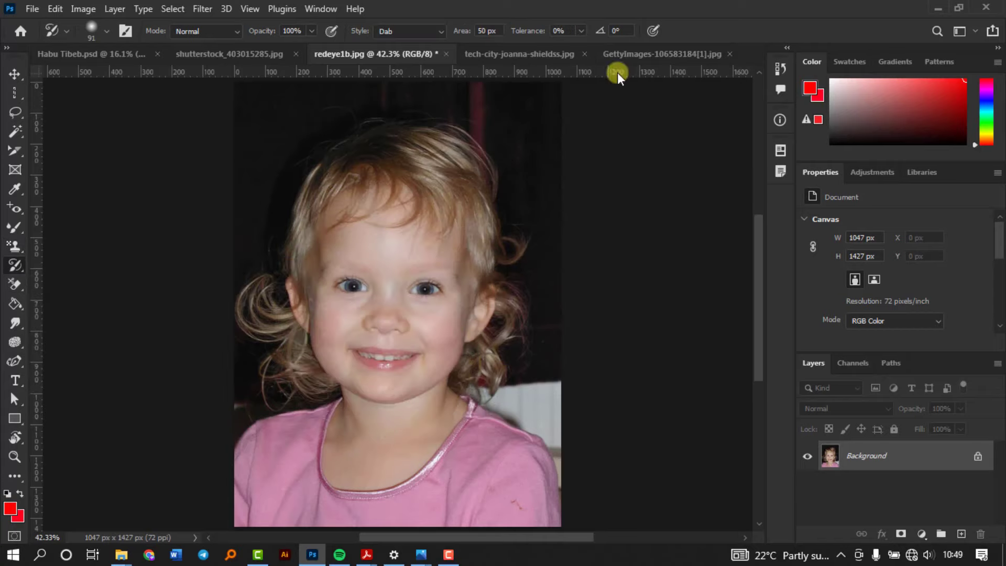
click(655, 51)
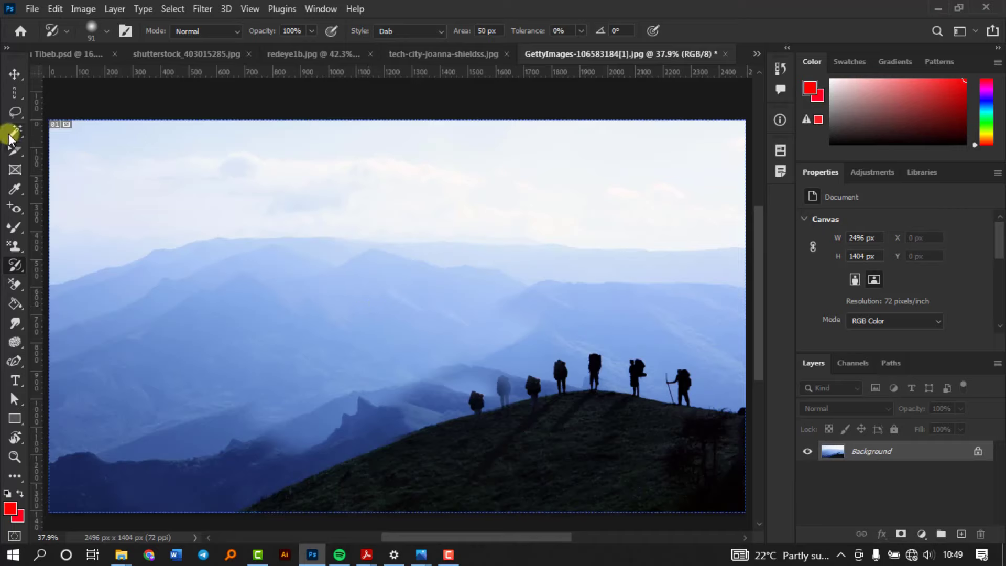
click(14, 208)
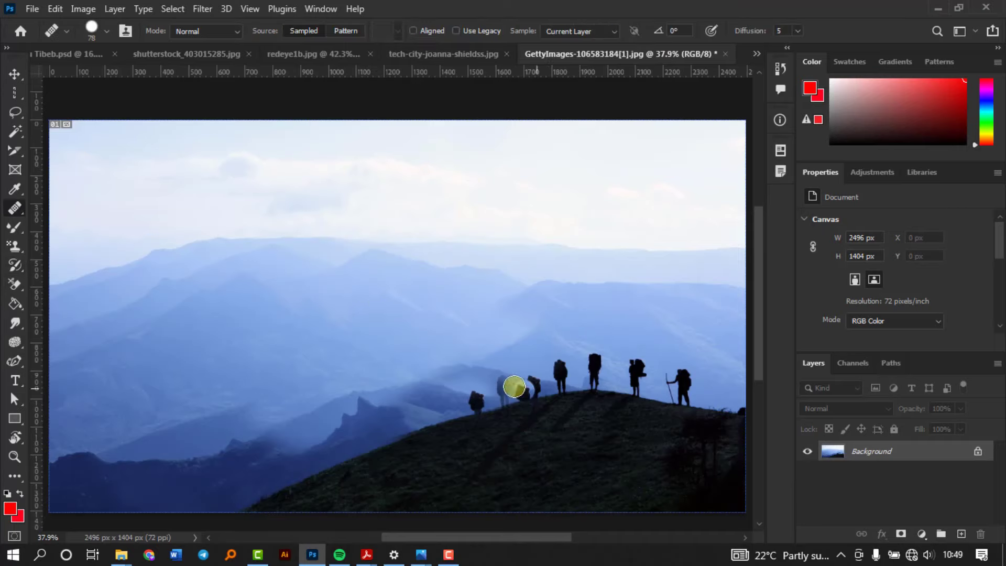
right_click(21, 209)
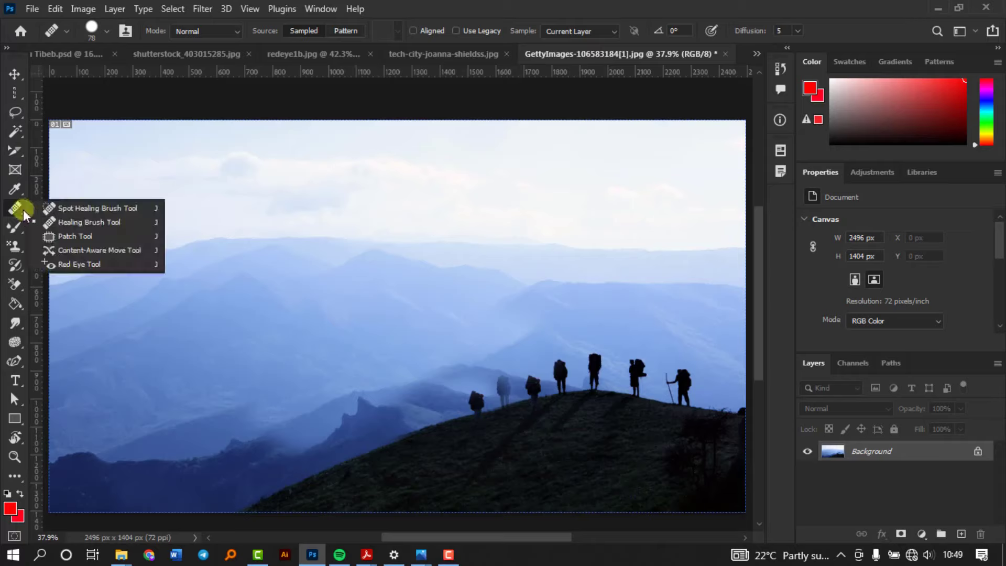
click(86, 205)
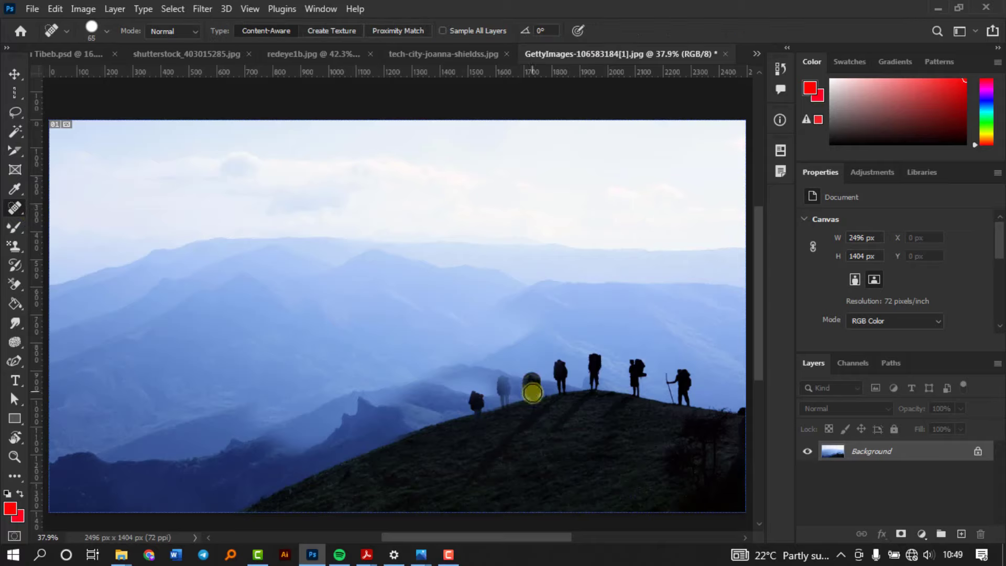
mouse_move(531, 393)
mouse_down()
mouse_move(476, 403)
mouse_move(512, 382)
mouse_move(508, 392)
mouse_move(484, 388)
mouse_move(469, 406)
mouse_move(546, 385)
mouse_move(516, 391)
mouse_move(537, 395)
mouse_move(523, 386)
mouse_up()
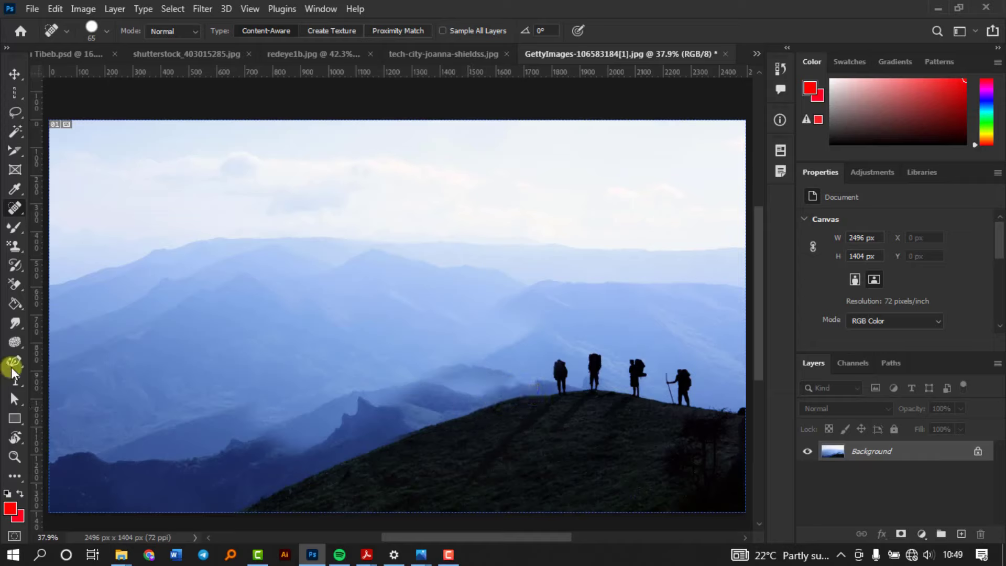
Step: Restore the removed hiker nearest the remaining group and the ridge beside it with the History Brush tool at 100 px
click(15, 265)
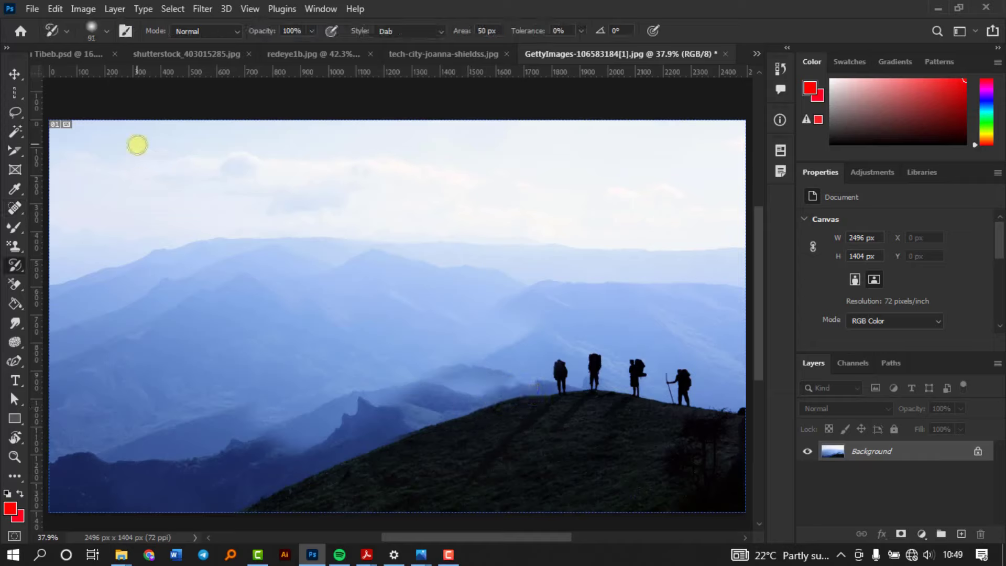
right_click(14, 265)
click(97, 265)
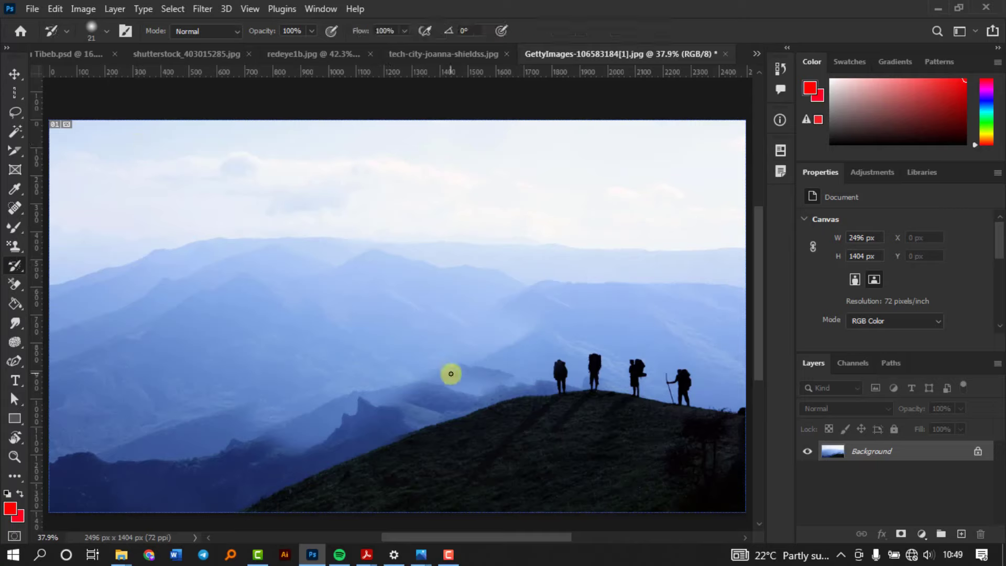
click(99, 28)
drag(114, 76, 128, 78)
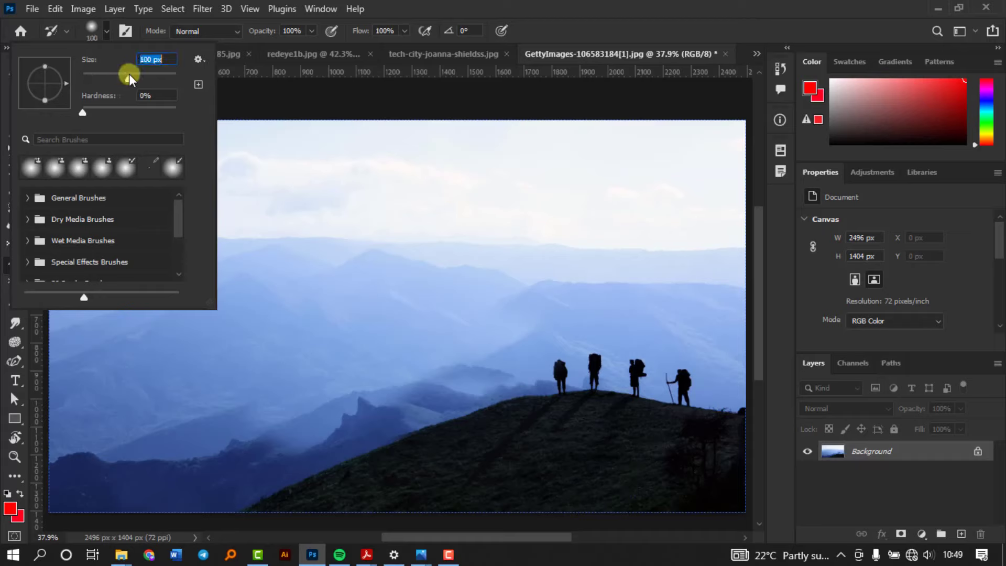
click(526, 381)
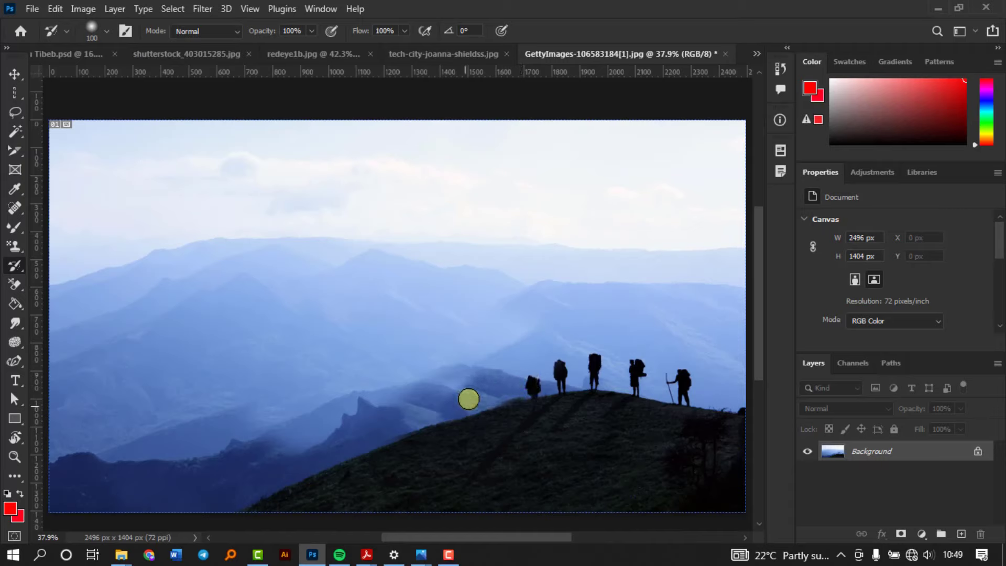
click(532, 387)
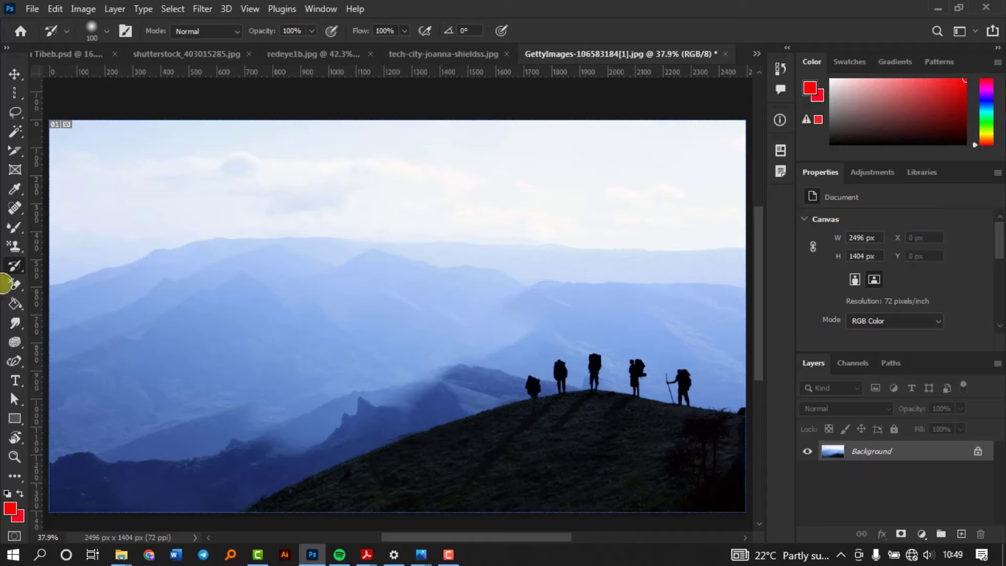
Step: Paint Dab-style strokes over the sky and mountains with the Art History Brush at 180 px and 100% hardness
drag(19, 260, 64, 278)
click(401, 29)
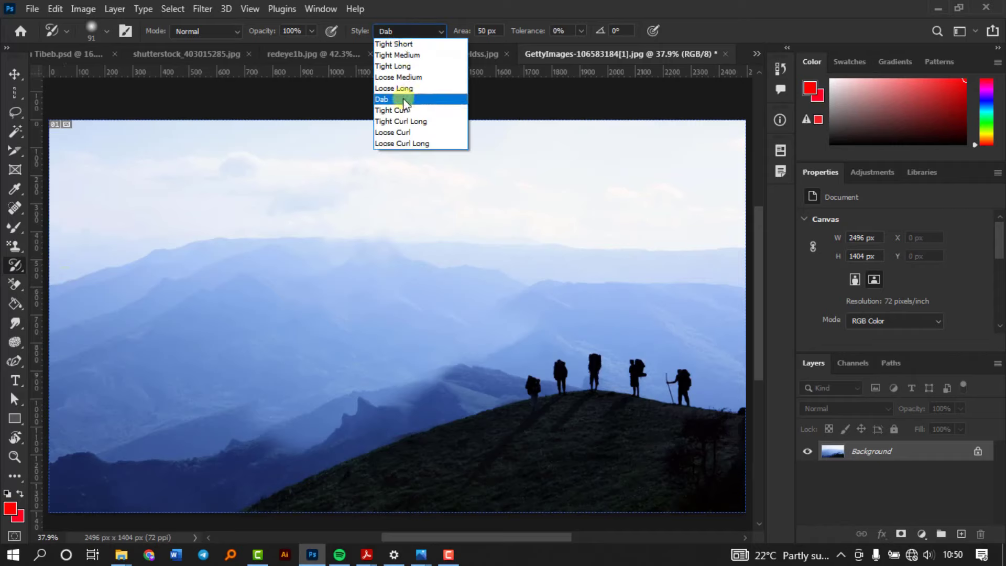
click(403, 99)
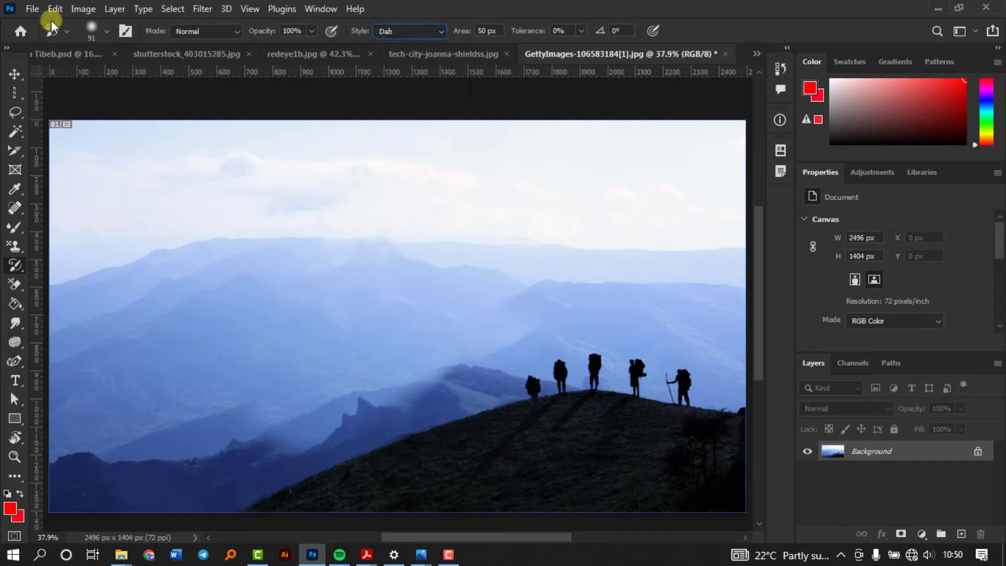
click(107, 30)
drag(95, 112, 176, 112)
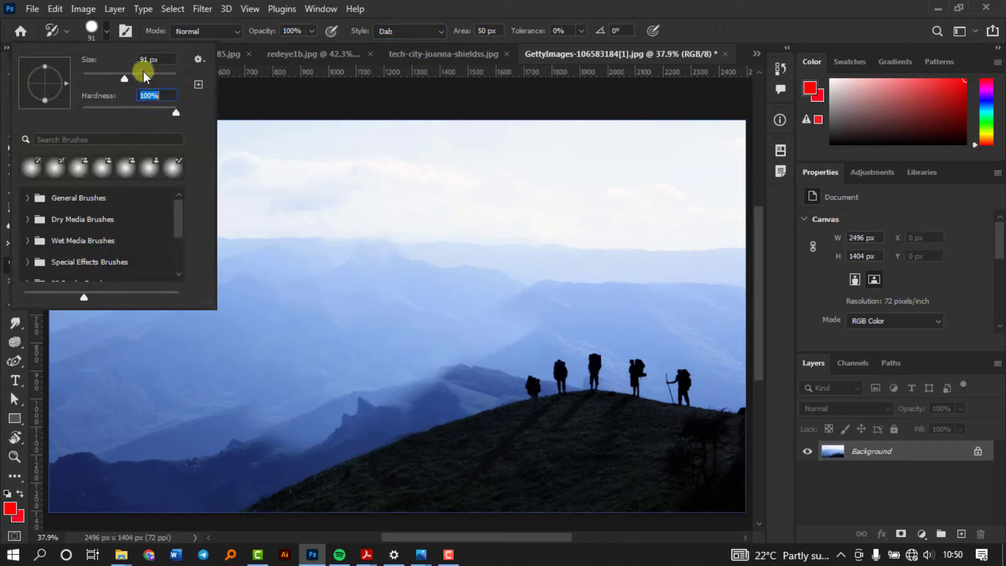
click(503, 9)
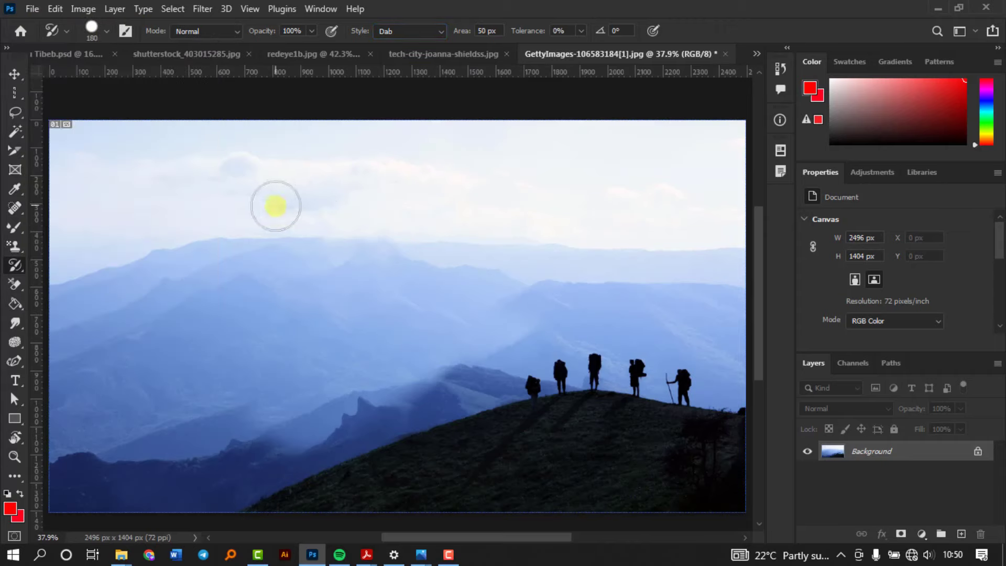
mouse_move(263, 247)
mouse_down()
mouse_move(433, 230)
mouse_move(201, 236)
mouse_move(109, 202)
mouse_move(97, 273)
mouse_move(110, 293)
mouse_move(69, 166)
mouse_up()
mouse_move(183, 133)
mouse_down()
mouse_move(469, 137)
mouse_move(470, 213)
mouse_move(590, 269)
mouse_move(724, 265)
mouse_move(716, 353)
mouse_move(684, 382)
mouse_move(561, 363)
mouse_move(449, 416)
mouse_move(366, 433)
mouse_move(219, 501)
mouse_up()
mouse_move(75, 336)
mouse_down()
mouse_move(103, 453)
mouse_move(139, 349)
mouse_move(99, 342)
mouse_move(172, 442)
mouse_move(207, 313)
mouse_move(138, 342)
mouse_move(309, 371)
mouse_move(314, 358)
mouse_move(239, 307)
mouse_move(507, 243)
mouse_move(356, 414)
mouse_move(305, 399)
mouse_move(533, 291)
mouse_move(362, 353)
mouse_move(344, 438)
mouse_move(269, 500)
mouse_move(432, 472)
mouse_move(582, 504)
mouse_move(688, 496)
mouse_move(733, 436)
mouse_move(458, 466)
mouse_move(433, 481)
mouse_move(683, 455)
mouse_move(533, 420)
mouse_move(387, 513)
mouse_move(567, 481)
mouse_move(710, 408)
mouse_move(602, 404)
mouse_move(441, 496)
mouse_move(286, 495)
mouse_move(321, 482)
mouse_up()
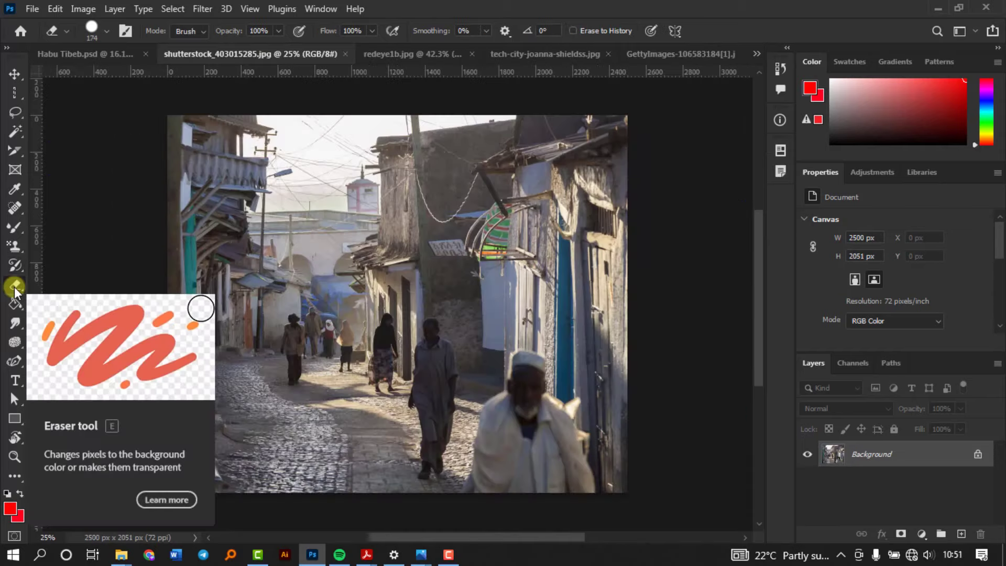
Step: Unlock the background of shutterstock_403015285.jpg and add an empty layer beneath the street photo
right_click(14, 286)
click(73, 282)
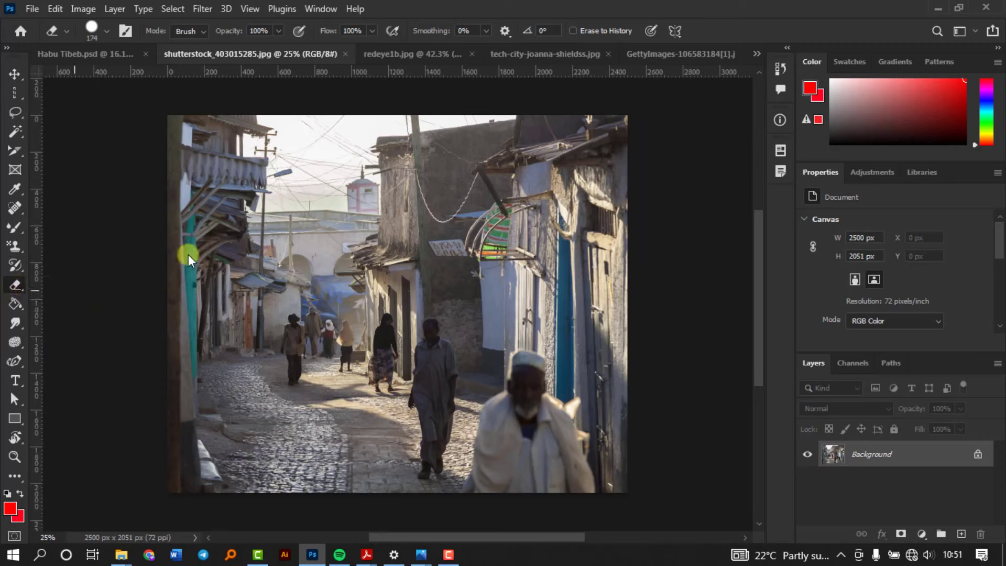
click(977, 454)
click(960, 532)
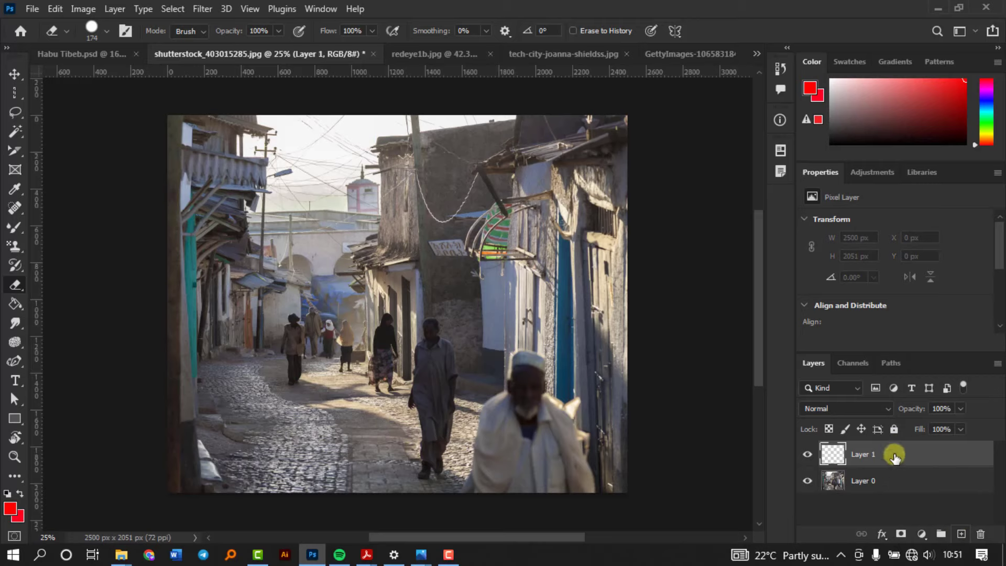
drag(883, 487, 880, 450)
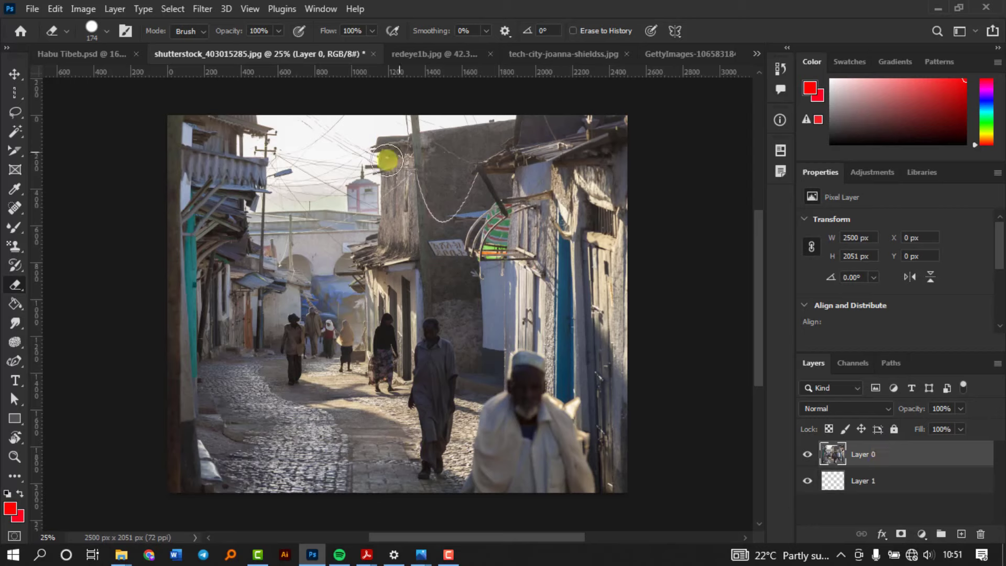
Step: Erase part of the balcony building in the street photo with the Eraser tool, and undo it
right_click(10, 290)
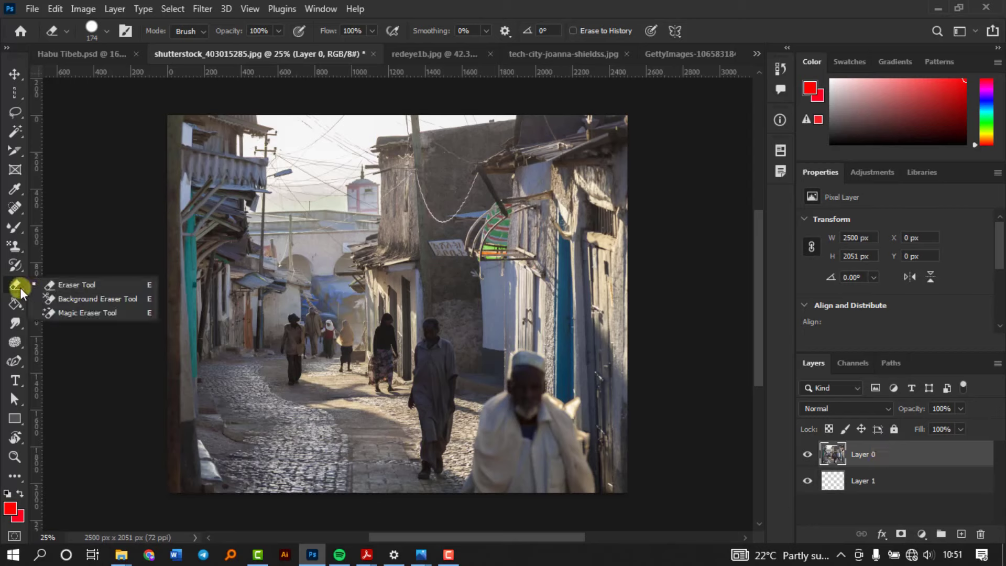
click(12, 288)
mouse_move(269, 182)
mouse_down()
mouse_move(350, 225)
mouse_move(318, 197)
mouse_move(226, 302)
mouse_move(239, 334)
mouse_move(230, 340)
mouse_move(204, 196)
mouse_move(146, 89)
mouse_move(178, 203)
mouse_move(184, 156)
mouse_move(199, 377)
mouse_move(188, 240)
mouse_move(202, 172)
mouse_move(308, 104)
mouse_move(248, 182)
mouse_move(170, 180)
mouse_move(273, 186)
mouse_move(545, 165)
mouse_move(549, 240)
mouse_move(633, 232)
mouse_move(559, 198)
mouse_move(425, 175)
mouse_move(361, 120)
mouse_move(284, 223)
mouse_move(305, 209)
mouse_move(187, 191)
mouse_up()
key(ctrl+z)
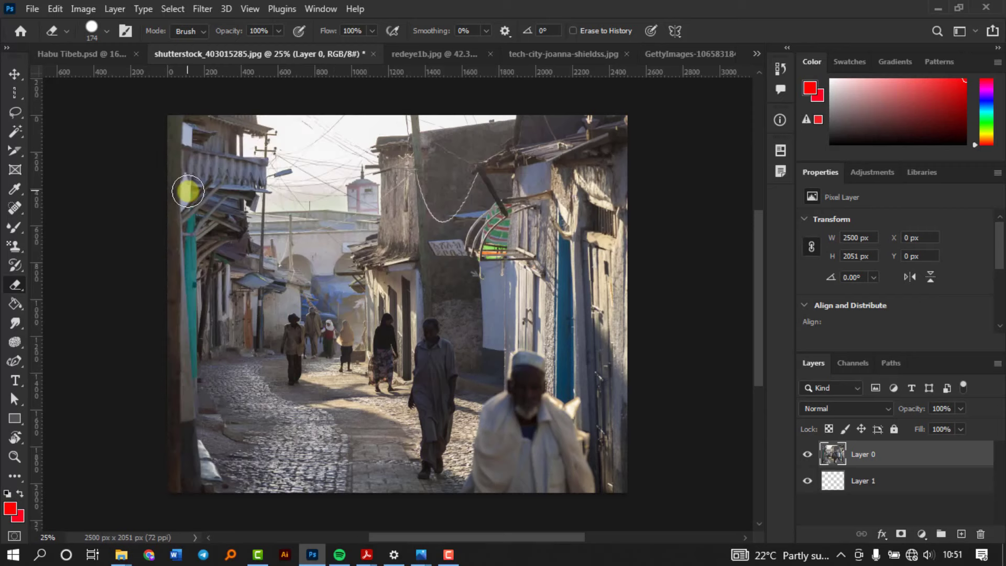
Step: Erase the white around the Habu Tibeb.psd logo symbol with the Background Eraser at 313 px, and undo it
drag(14, 285, 35, 293)
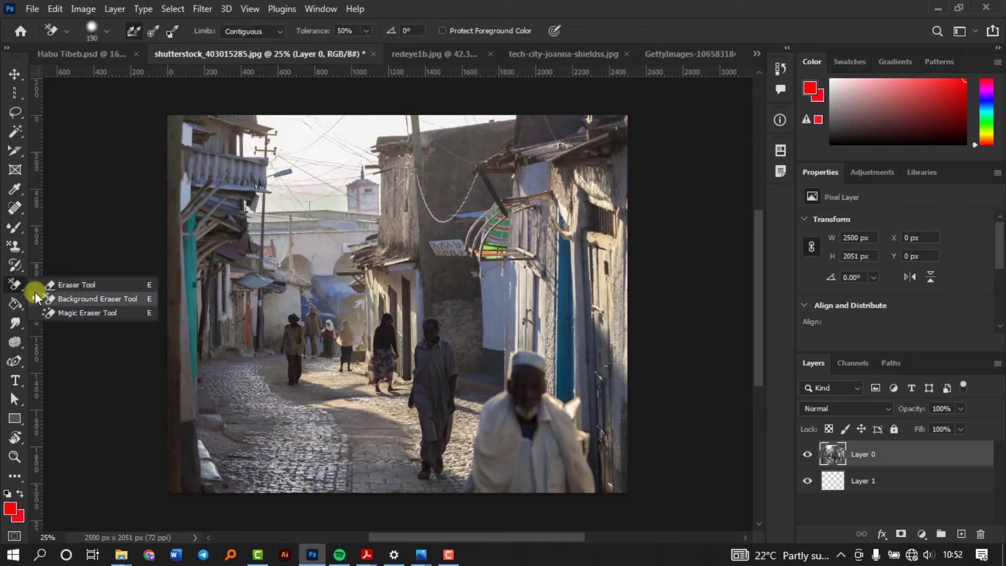
click(89, 298)
click(89, 55)
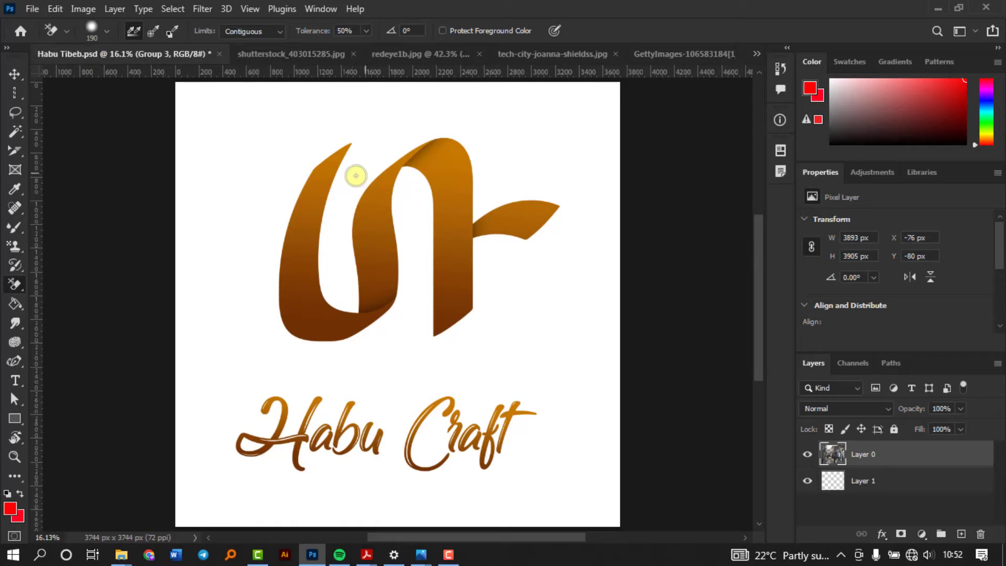
click(105, 32)
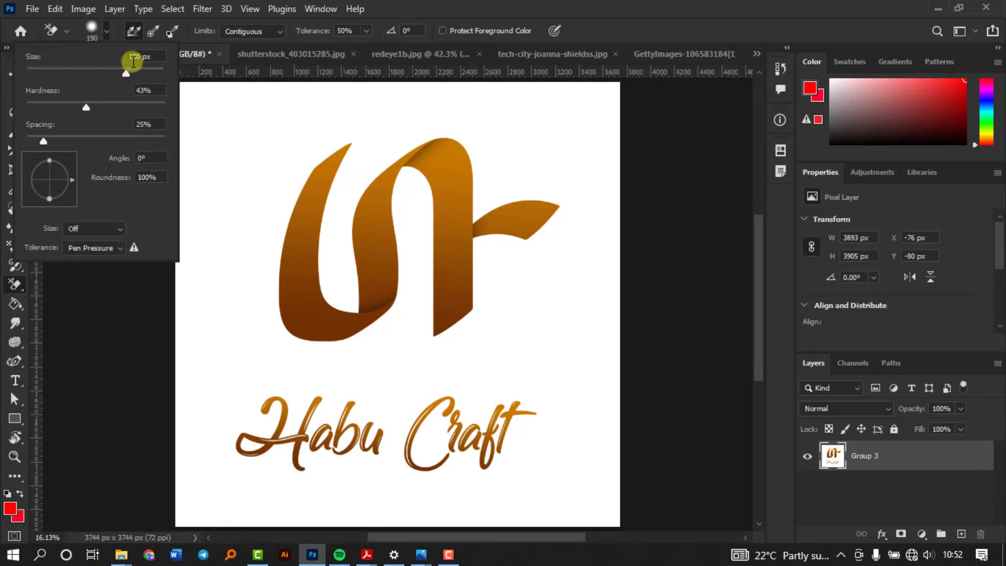
drag(128, 74, 136, 73)
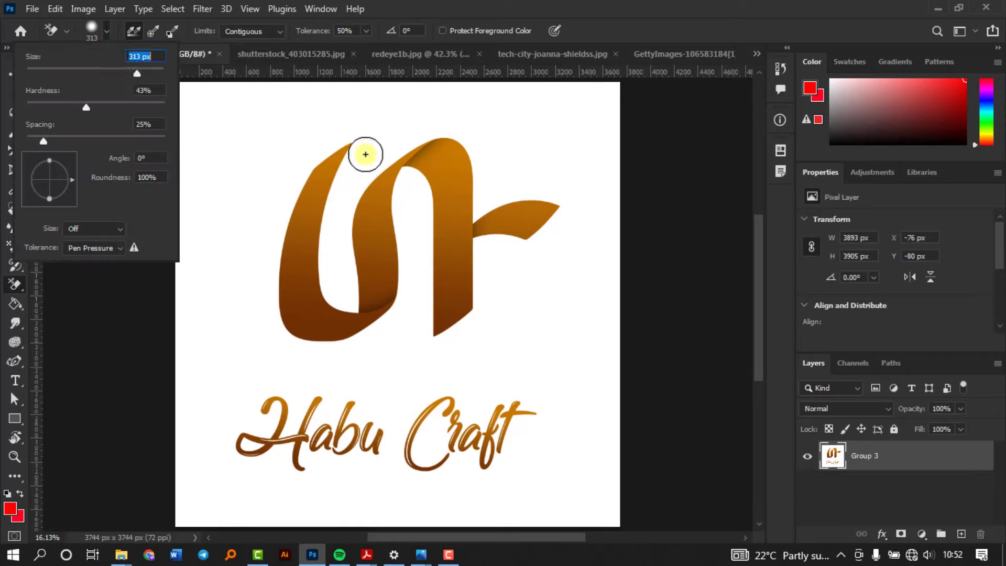
mouse_move(365, 154)
mouse_down()
mouse_move(334, 235)
mouse_move(349, 301)
mouse_move(341, 237)
mouse_move(348, 191)
mouse_move(416, 137)
mouse_move(469, 139)
mouse_move(486, 193)
mouse_move(477, 215)
mouse_move(533, 190)
mouse_move(554, 193)
mouse_move(569, 212)
mouse_move(538, 250)
mouse_move(517, 258)
mouse_move(488, 248)
mouse_move(486, 296)
mouse_move(494, 279)
mouse_move(524, 276)
mouse_move(492, 319)
mouse_move(436, 351)
mouse_move(420, 343)
mouse_move(413, 188)
mouse_move(397, 303)
mouse_move(371, 334)
mouse_move(325, 355)
mouse_move(288, 339)
mouse_move(267, 236)
mouse_move(276, 193)
mouse_move(300, 155)
mouse_move(272, 180)
mouse_move(355, 108)
mouse_move(361, 161)
mouse_move(368, 127)
mouse_move(321, 151)
mouse_move(308, 172)
mouse_move(327, 158)
mouse_up()
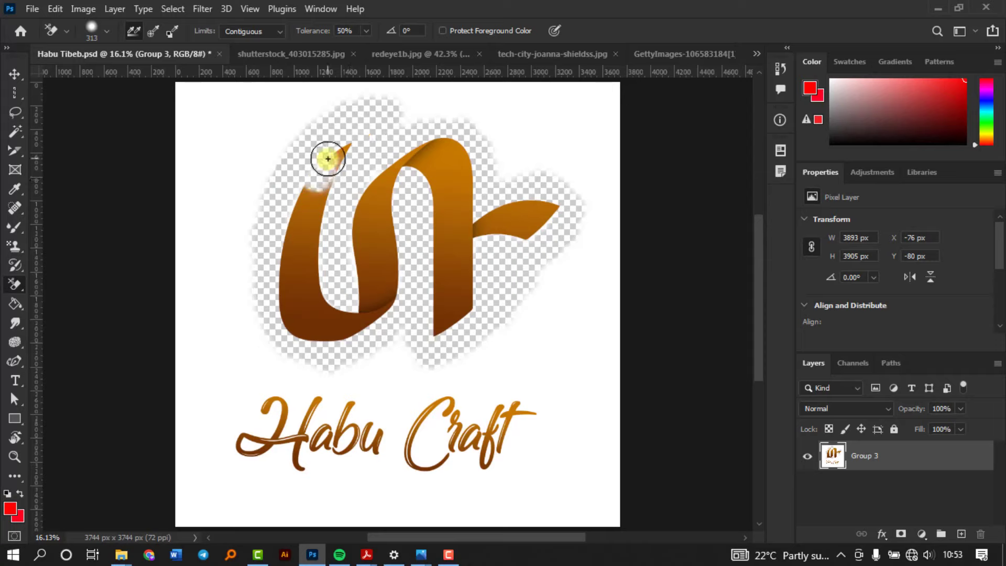
key(ctrl+z)
Step: Erase the symbol's orange upper curves, vertical stem and side arm with the Magic Eraser at tolerance 32, and undo the erasures
click(12, 286)
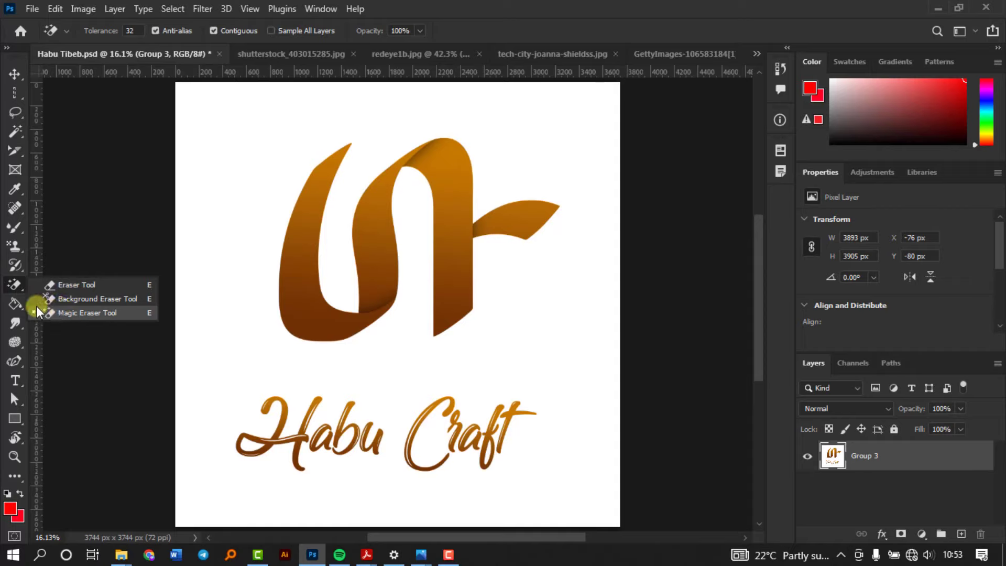
click(63, 313)
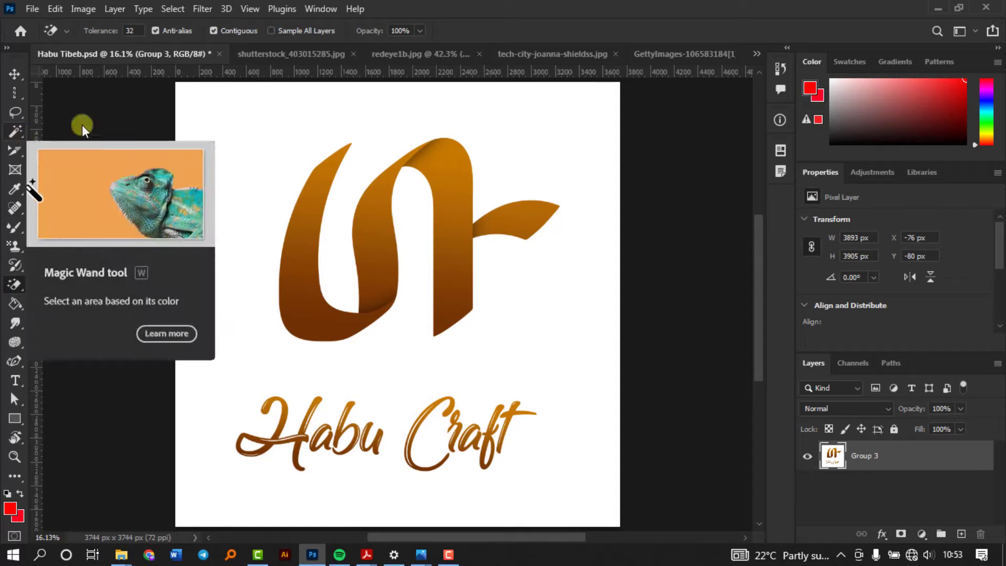
click(341, 158)
click(377, 185)
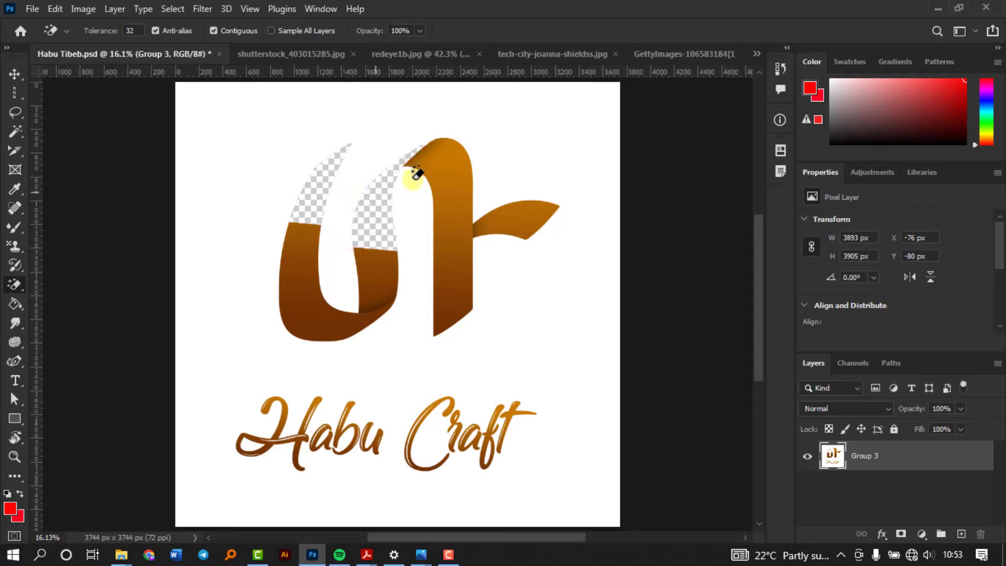
click(461, 178)
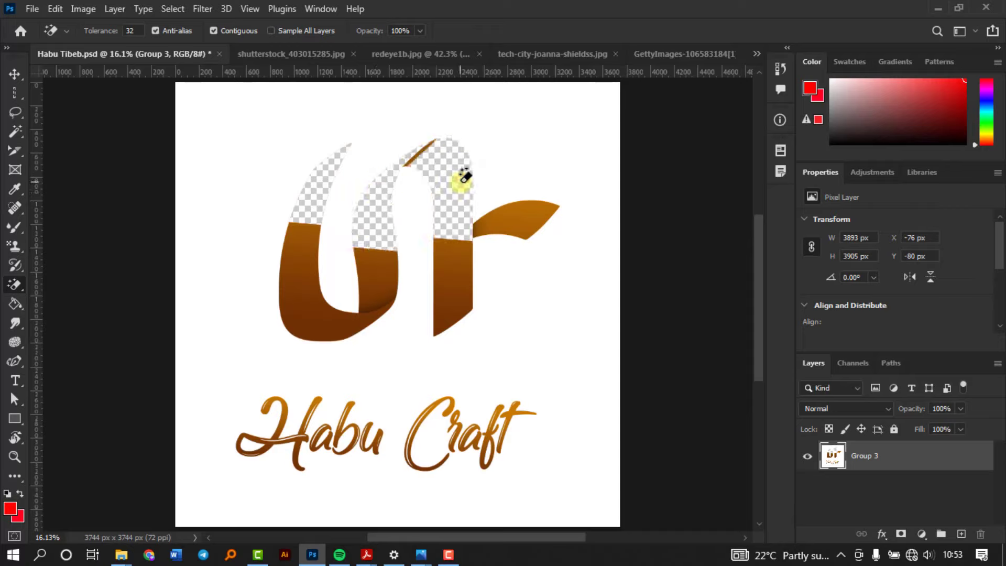
click(516, 213)
click(459, 264)
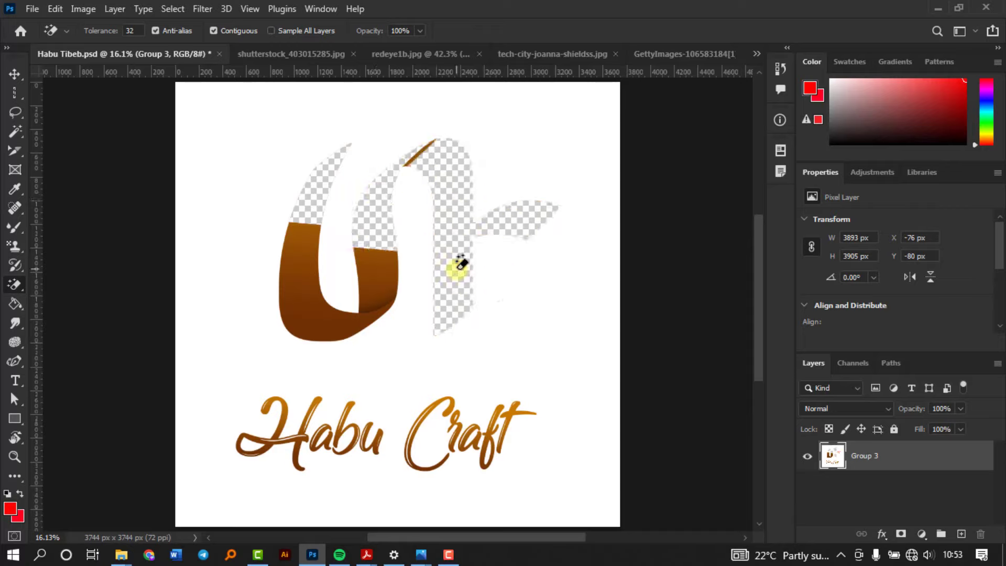
key(ctrl+z)
key(ctrl+z)
key(ctrl+z)
key(ctrl+z)
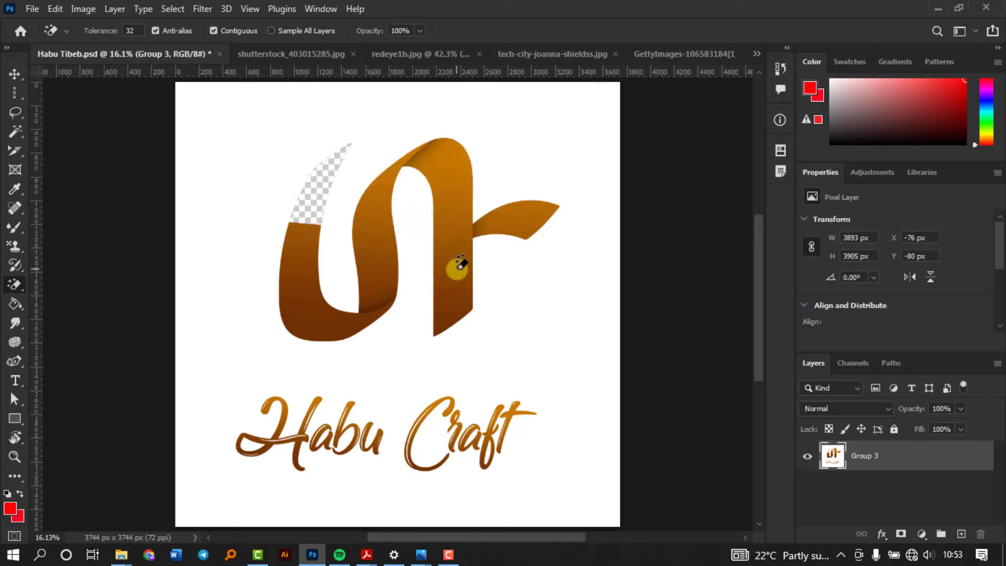
key(ctrl+z)
Step: Erase the logo's white background with the Magic Eraser tool, and undo it
click(370, 145)
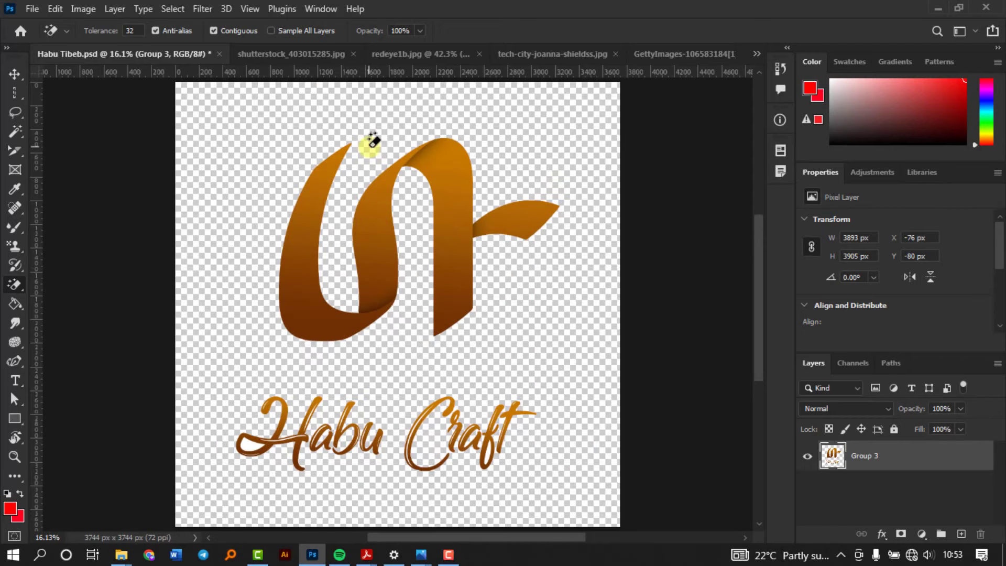
key(ctrl+z)
click(17, 289)
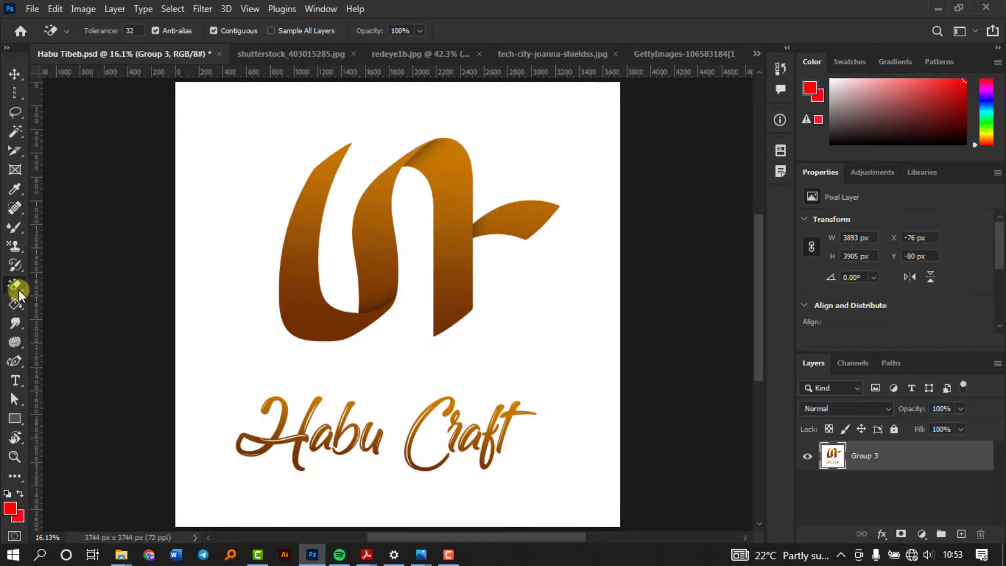
Step: Draw a vertical black-to-white gradient on a new layer over the street photo and set the layer's blend mode to Multiply
click(17, 307)
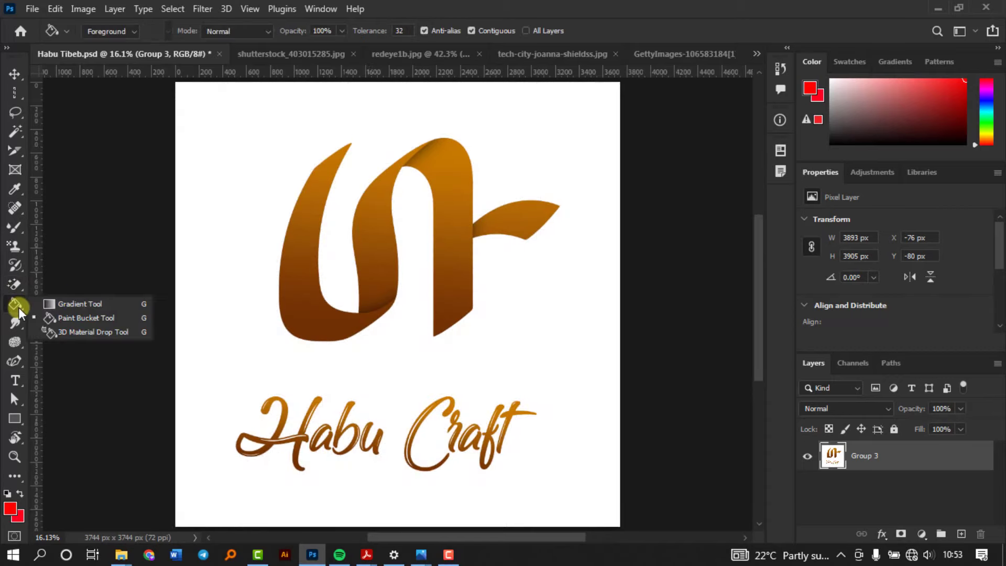
click(76, 307)
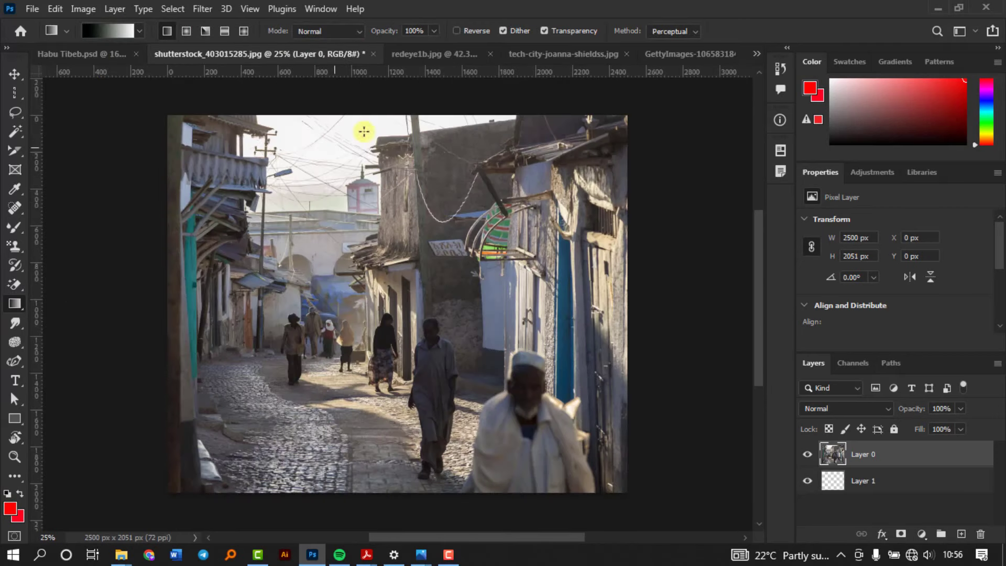
click(961, 534)
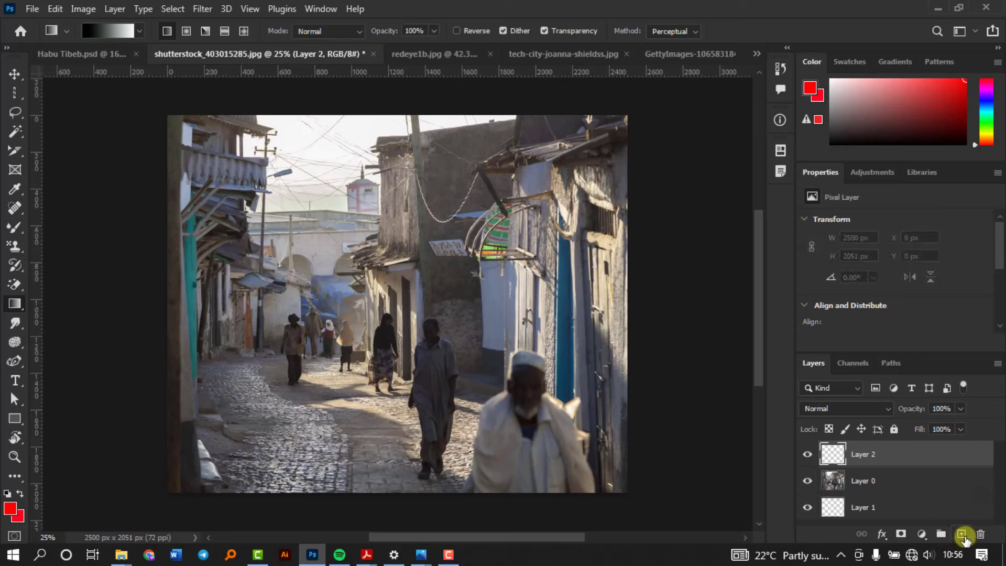
drag(396, 106, 396, 508)
click(846, 407)
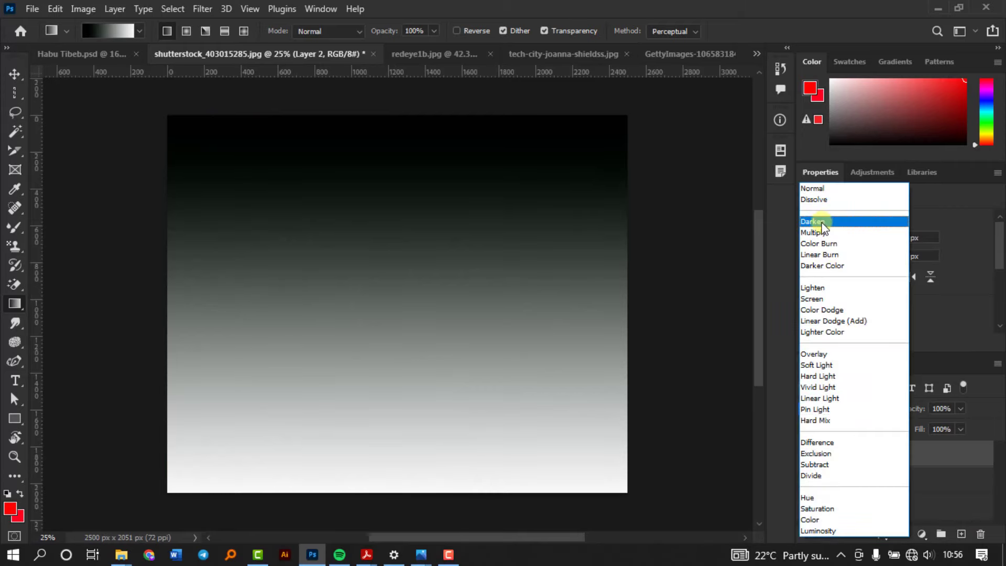
click(819, 232)
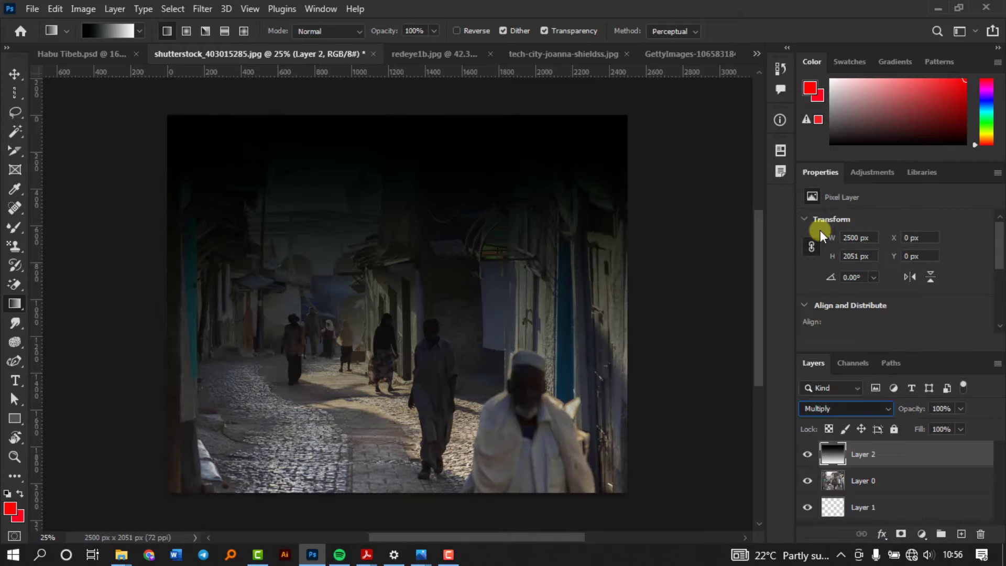
Step: Rotate the gradient layer to darken the lower street, moved down to Y 524 px, and set its opacity to 59%
drag(911, 414, 903, 411)
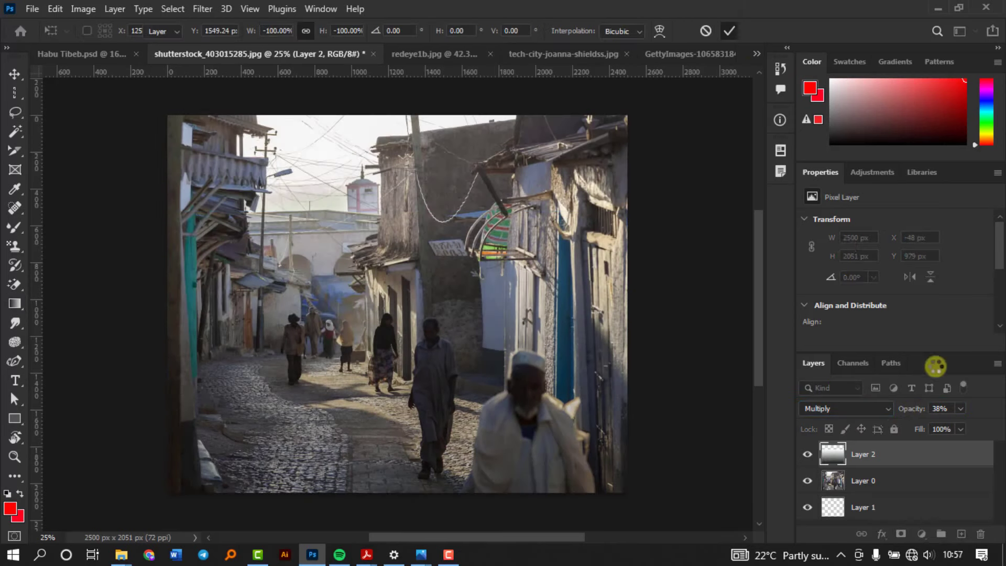
key(Return)
mouse_move(907, 414)
mouse_down()
mouse_move(925, 409)
mouse_move(916, 411)
mouse_up()
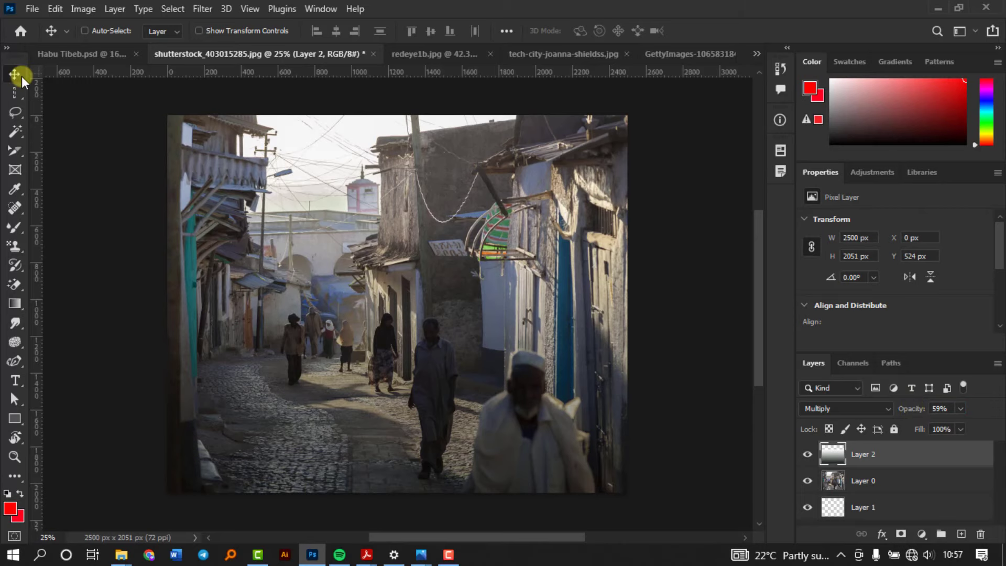
Step: Return the gradient layer's opacity to 38%, and delete the layer
scroll(21, 77, up, 1)
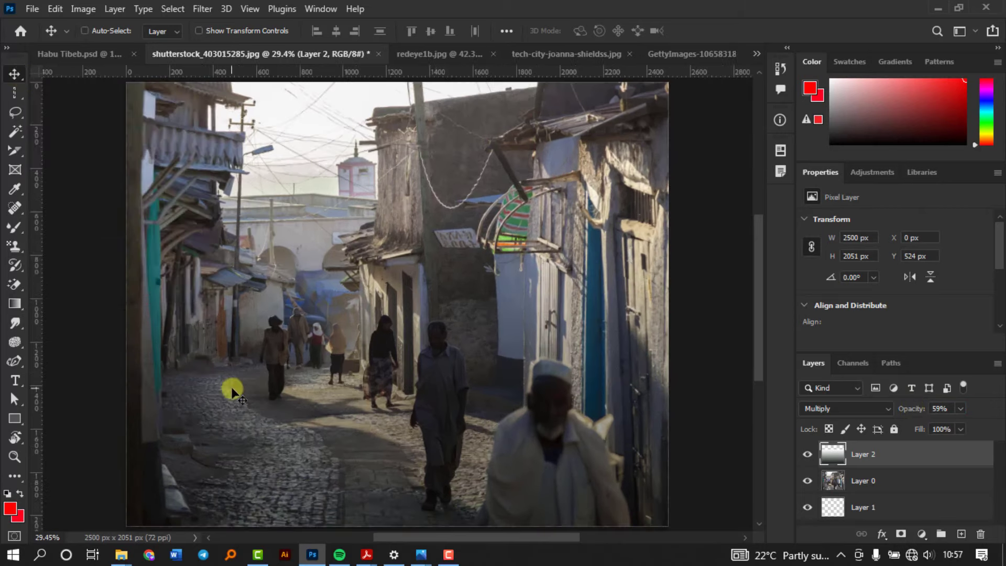
key(ctrl)
key(3)
key(8)
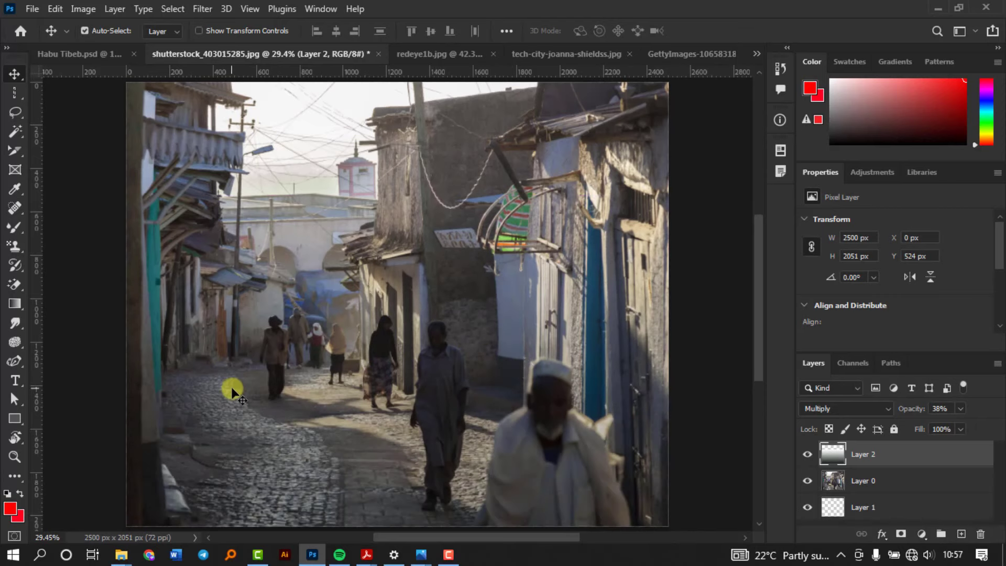
key(Delete)
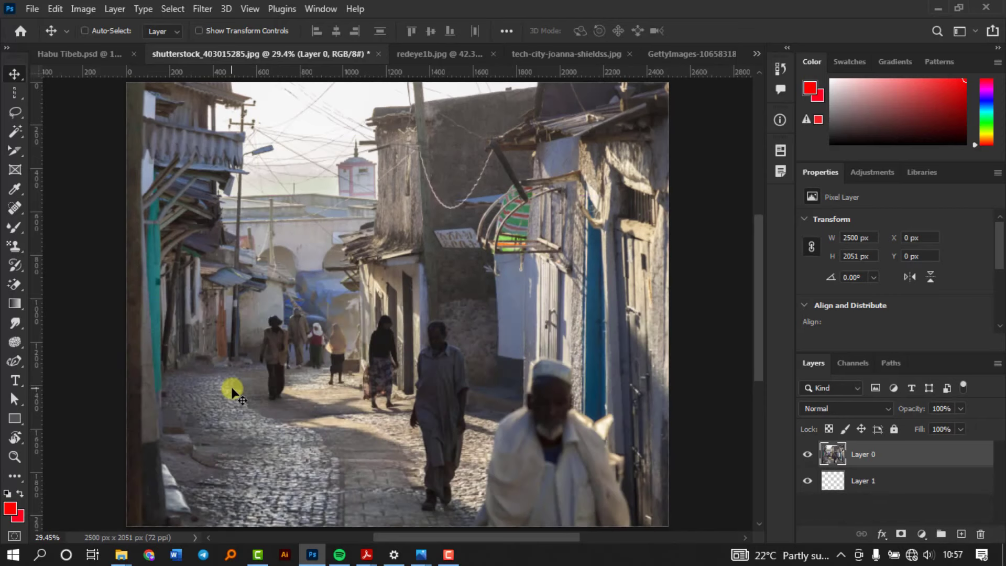
Step: Fill the white background of the Habu Tibeb.psd logo with yellow (fffc00) using the Paint Bucket tool
right_click(11, 303)
click(71, 316)
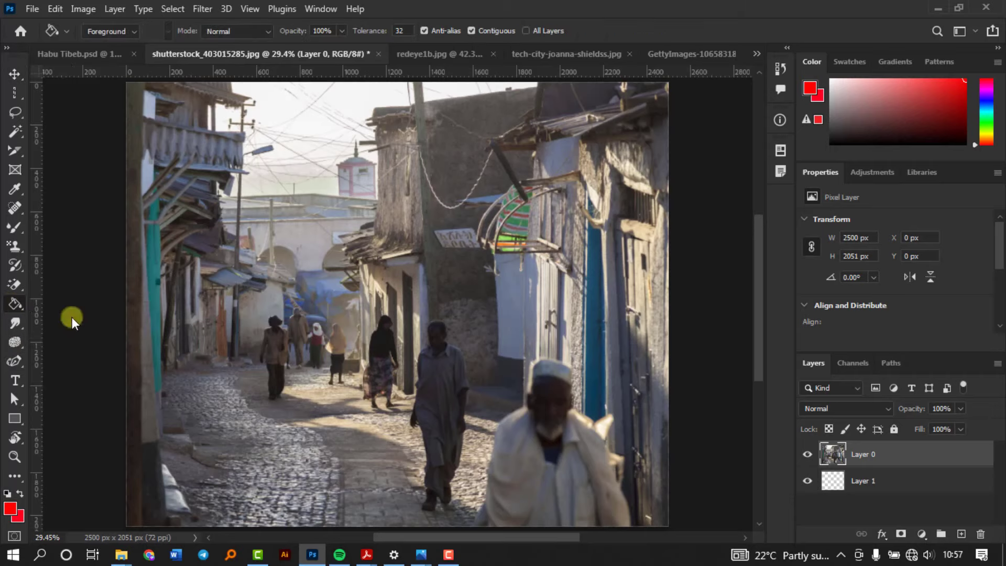
click(95, 54)
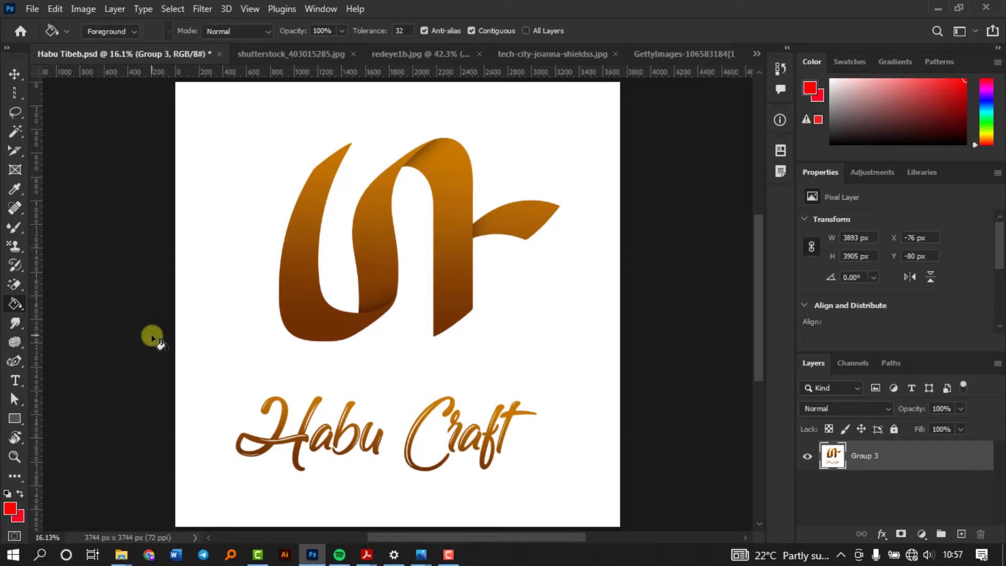
click(11, 509)
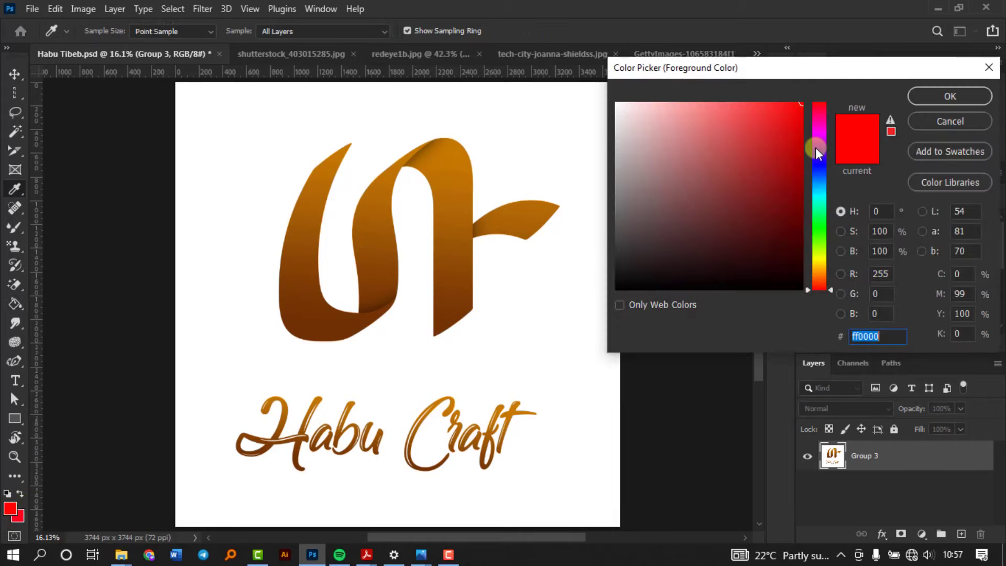
drag(824, 239, 824, 258)
click(951, 95)
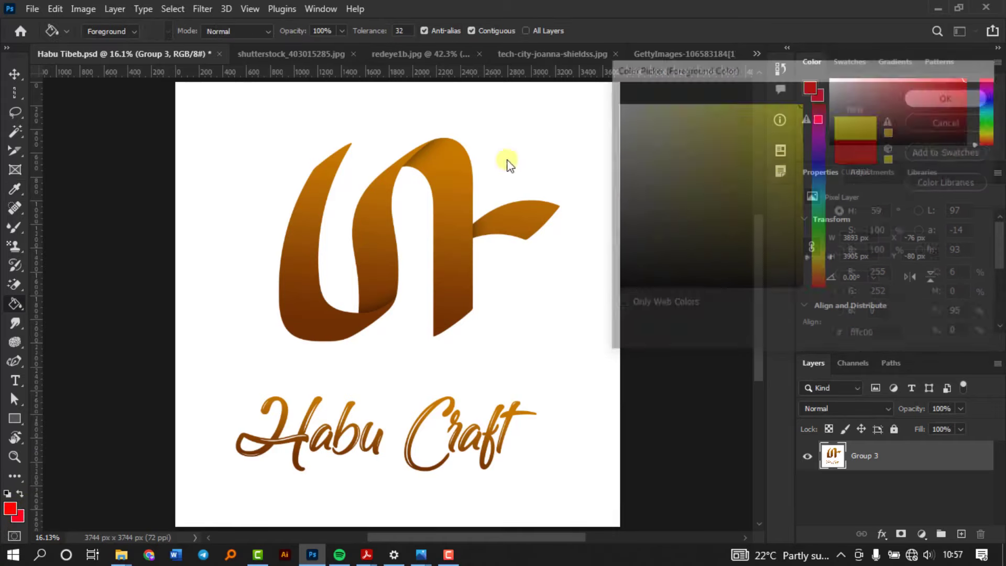
click(522, 164)
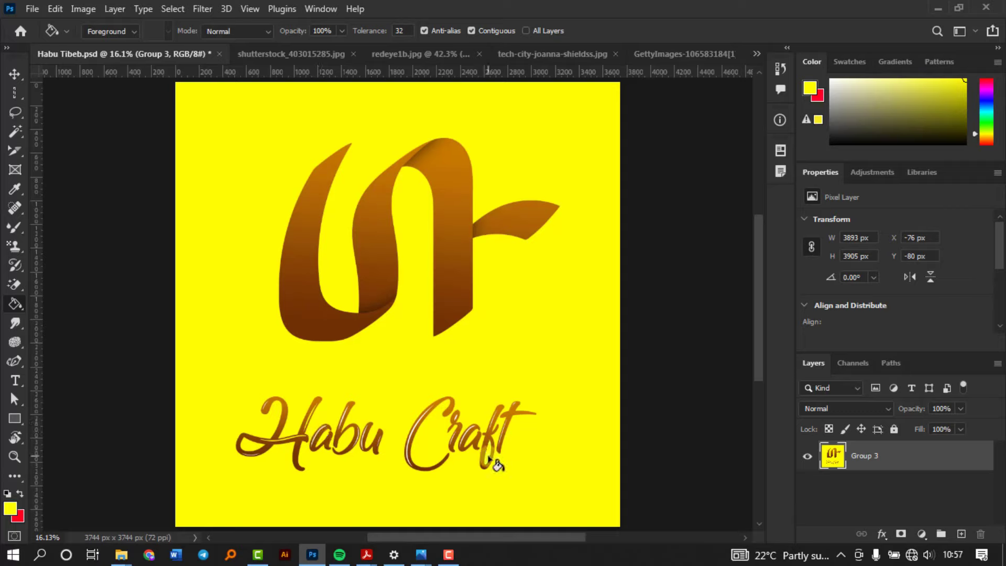
Step: Fill the logo symbol's stem, curves and lower parts with yellow at tolerance 32, and undo all the yellow fills
click(457, 243)
click(442, 166)
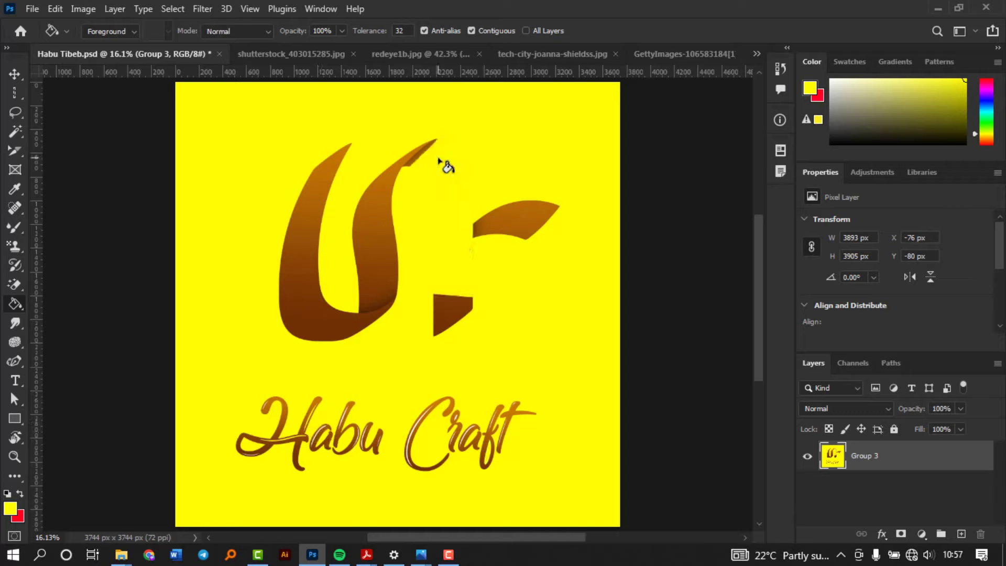
click(378, 220)
click(309, 262)
click(378, 304)
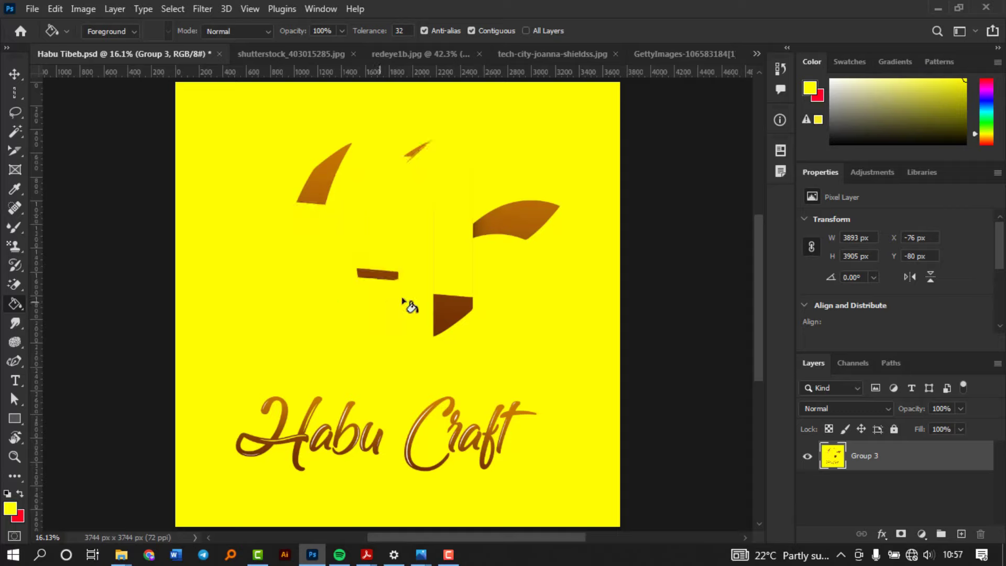
click(449, 325)
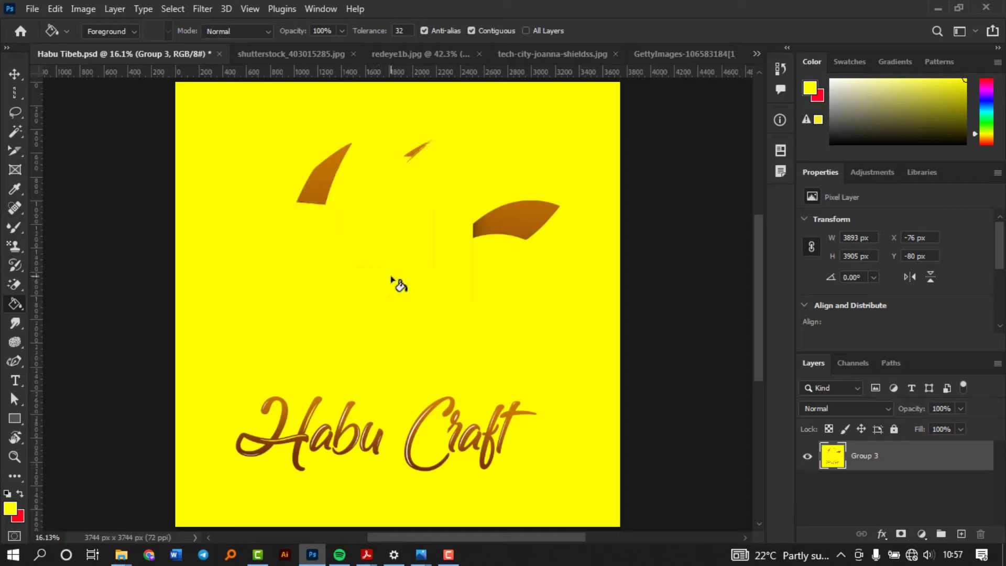
key(ctrl+z)
key(ctrl+z)
key(ctrl+z)
key(ctrl+z)
key(ctrl+z)
key(ctrl+z)
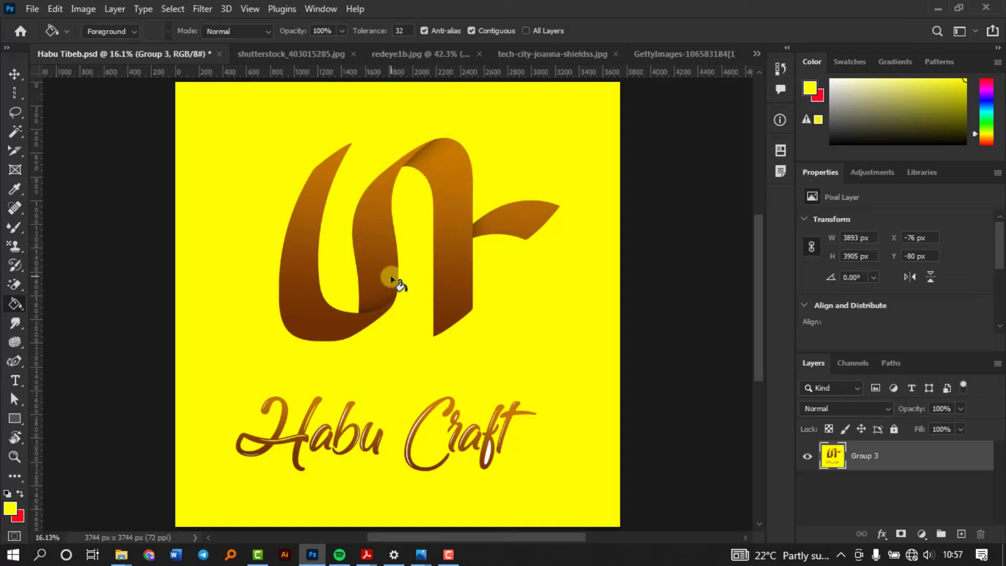
key(ctrl+z)
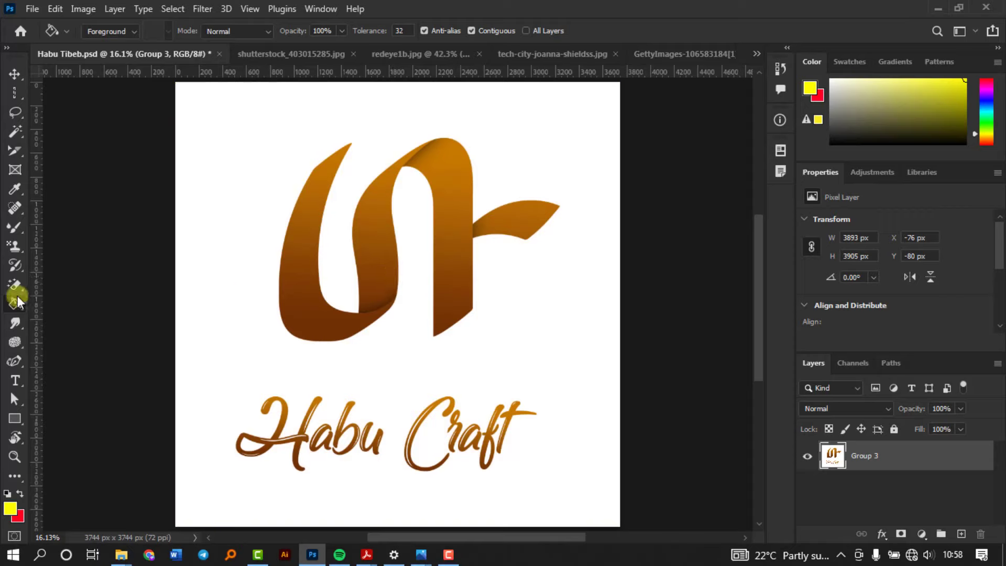
Step: Set up the Blur tool on the street photo with a 1457 px brush and 99% strength
mouse_move(18, 296)
mouse_down()
mouse_move(114, 315)
mouse_move(83, 333)
mouse_up()
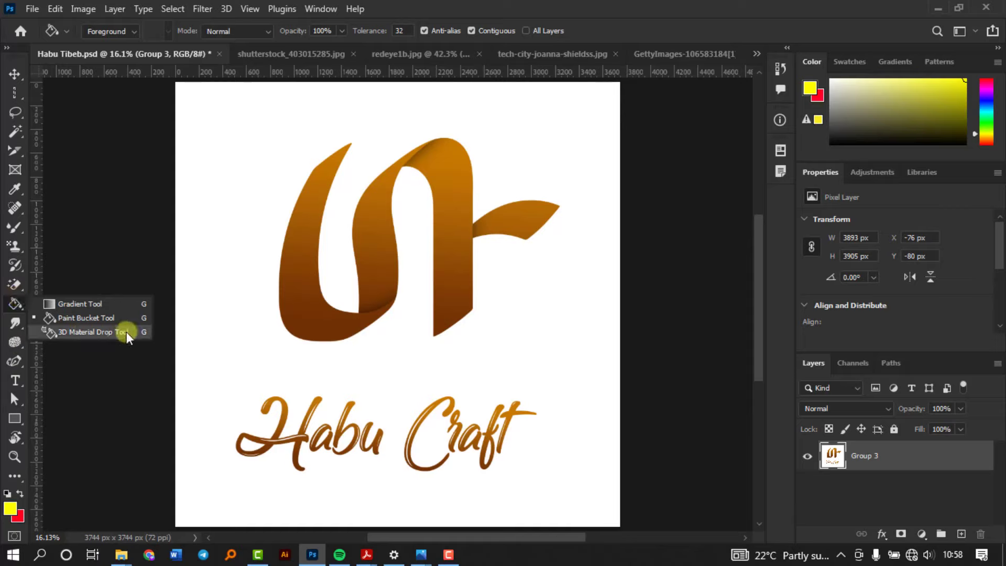
click(19, 320)
click(73, 325)
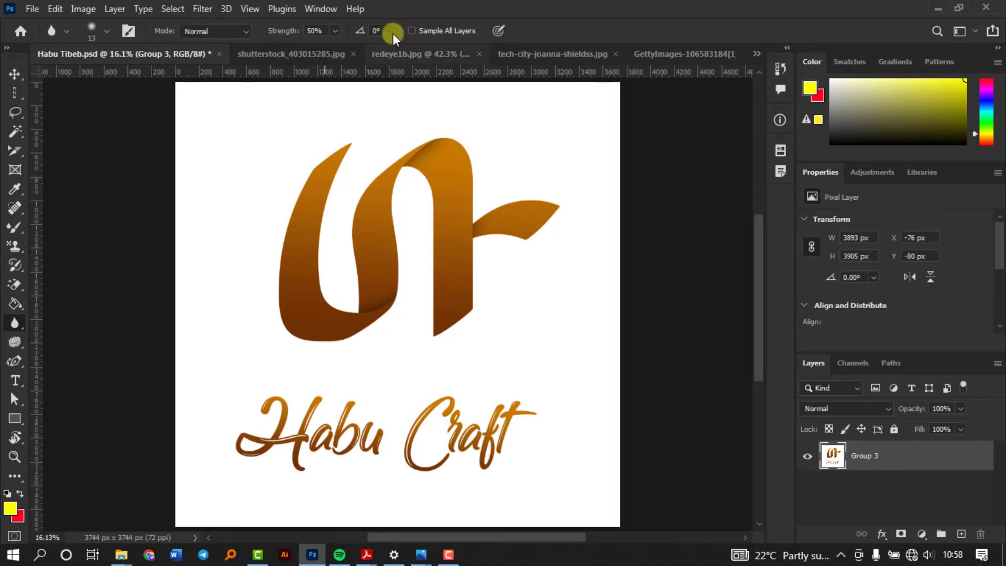
click(304, 54)
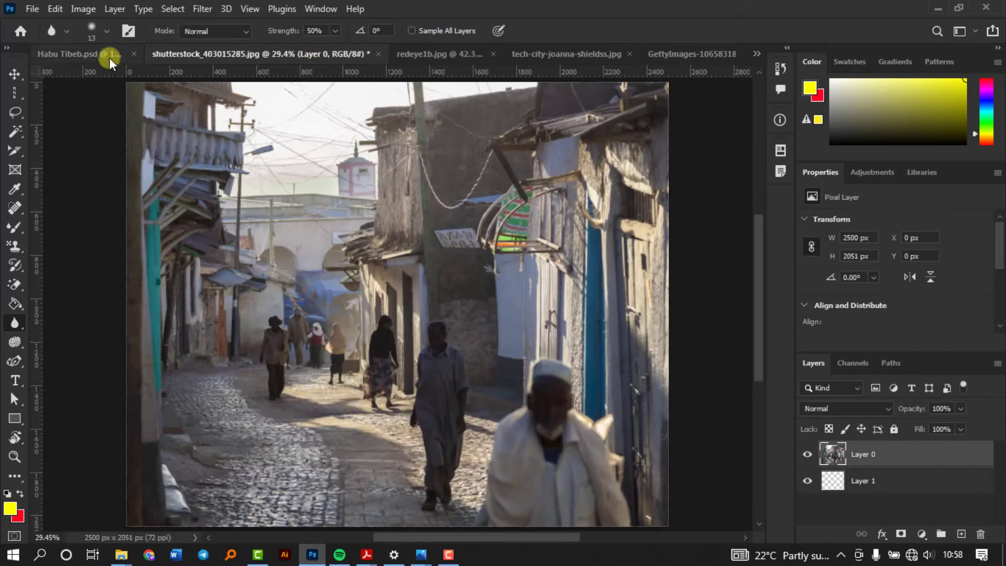
click(106, 33)
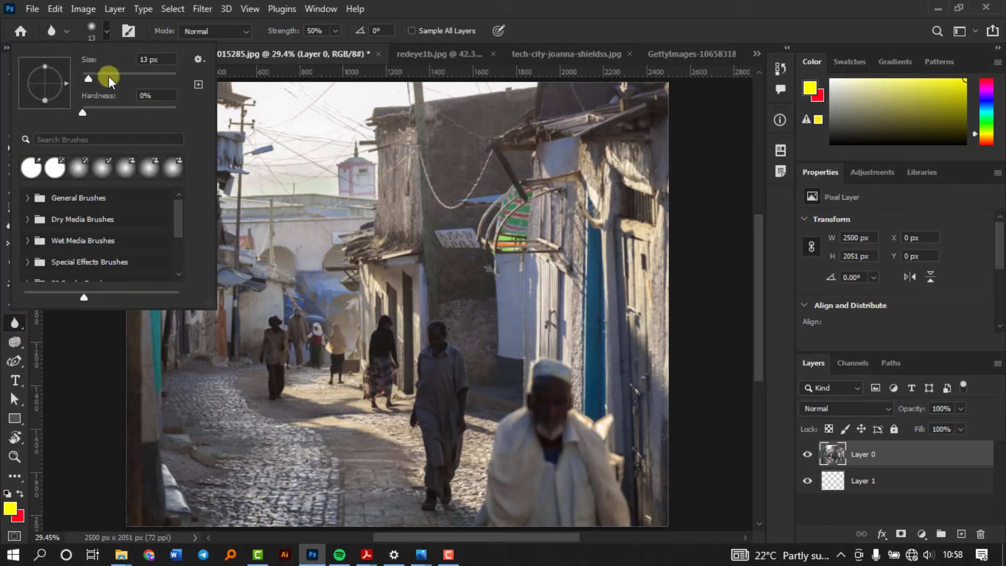
drag(147, 74, 168, 78)
drag(281, 33, 335, 45)
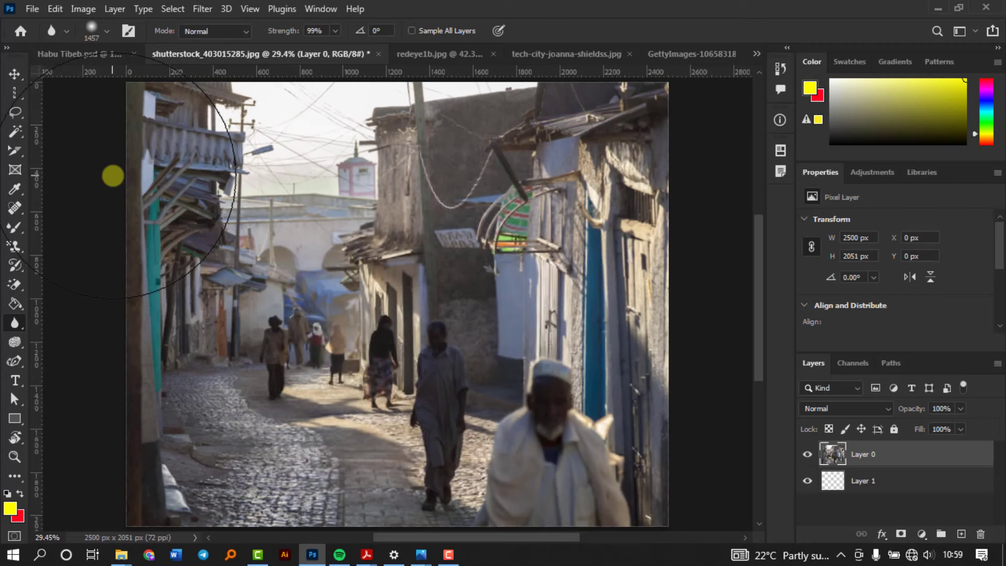
Step: Sharpen both nostrils of the girl in redeye1b.jpg with the Sharpen tool at a 120 px brush size
right_click(8, 322)
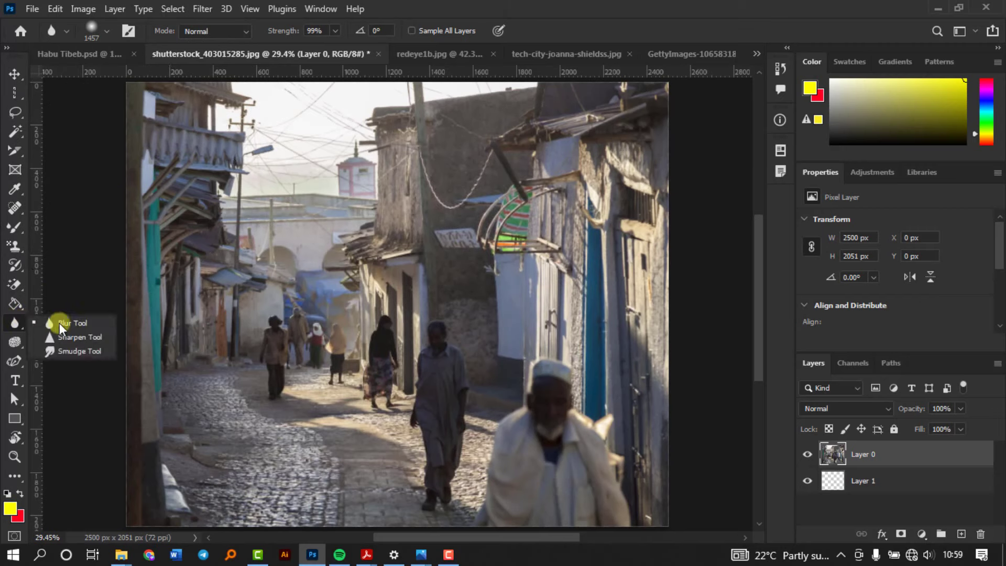
click(77, 333)
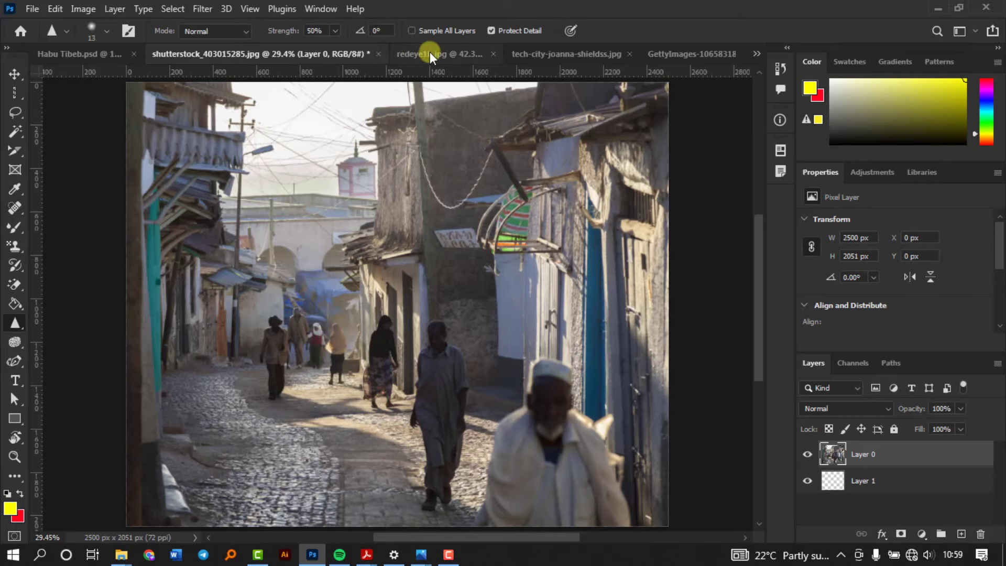
click(448, 55)
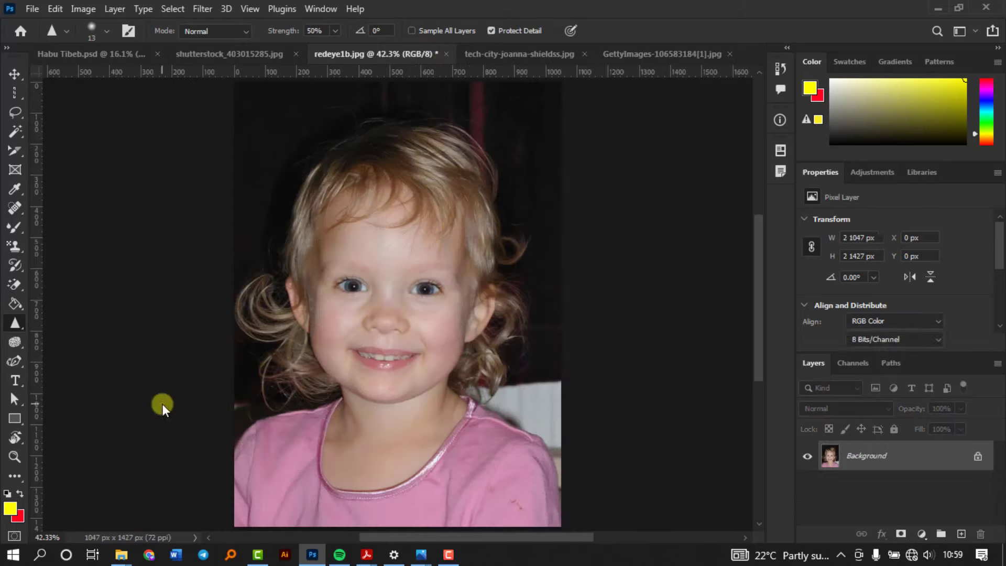
drag(384, 361, 459, 350)
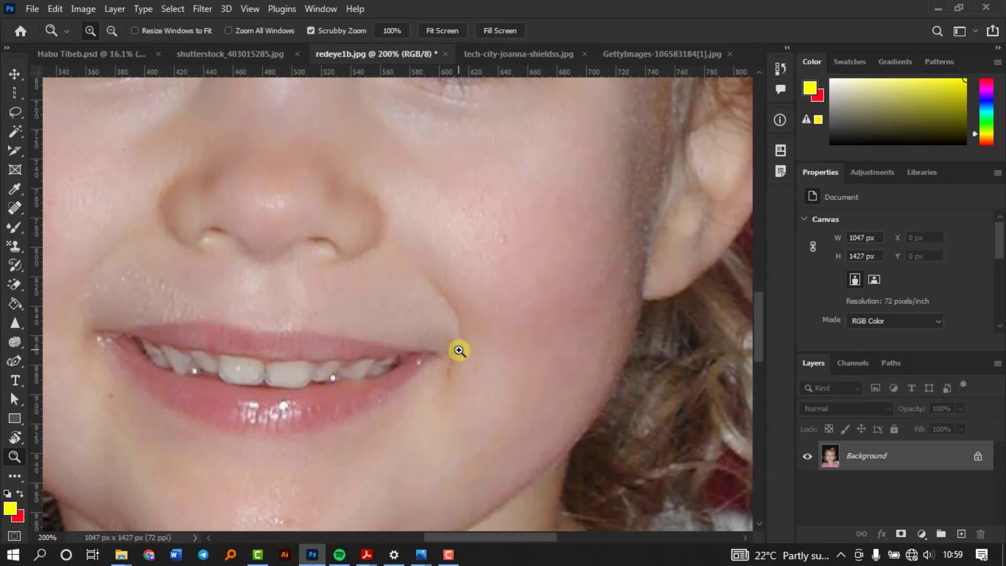
click(14, 323)
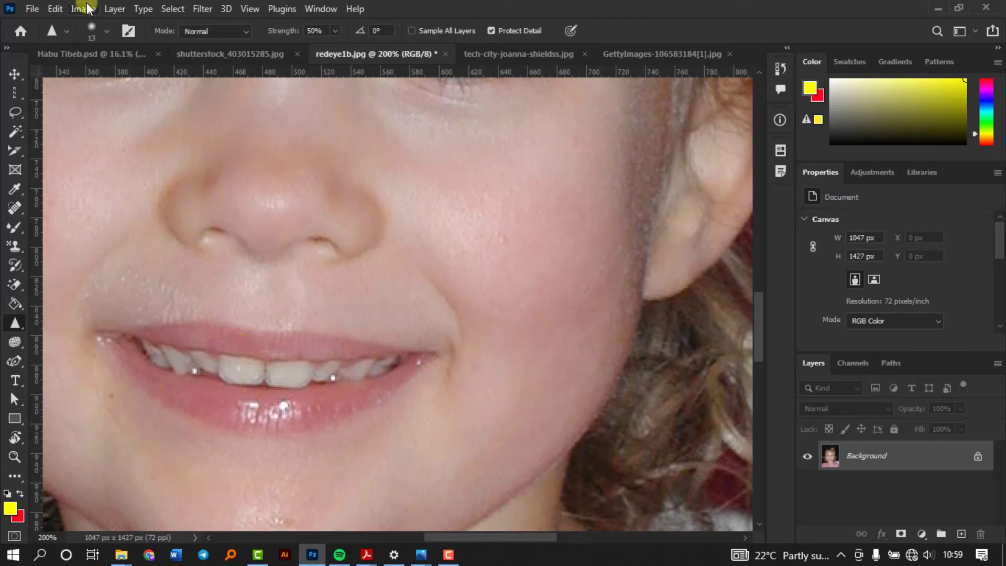
click(107, 32)
click(100, 77)
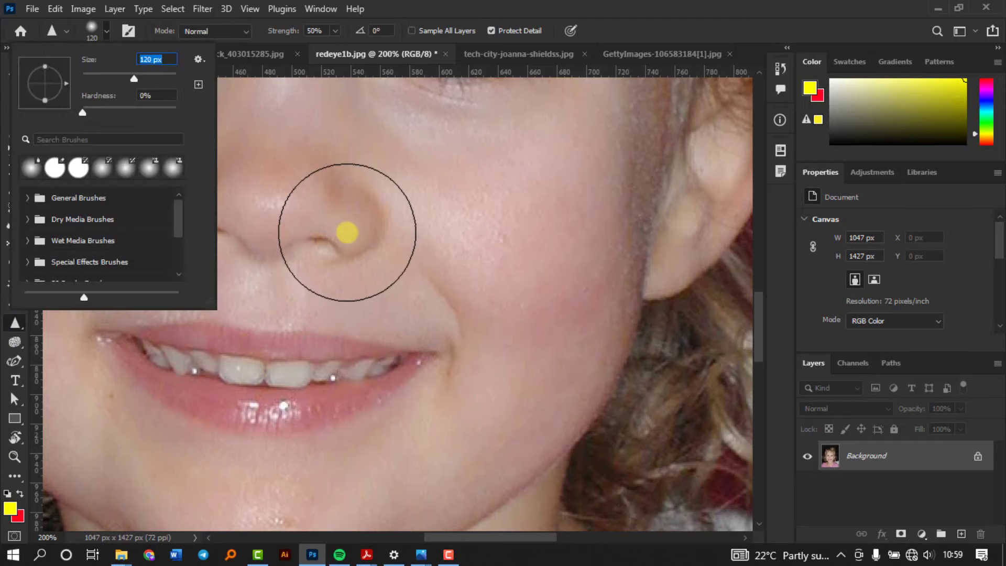
click(351, 231)
mouse_move(317, 227)
mouse_down()
mouse_move(359, 244)
mouse_move(319, 247)
mouse_up()
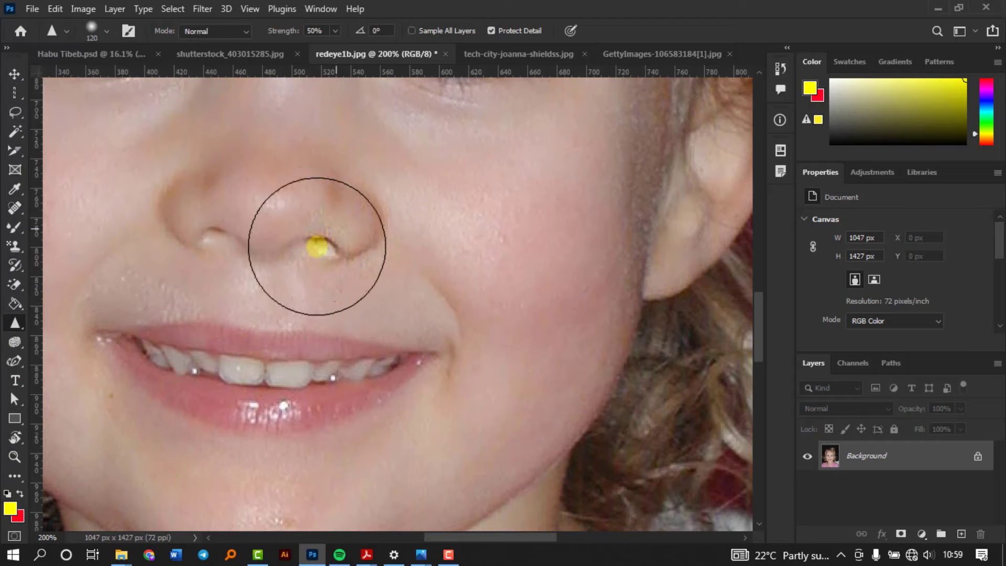
mouse_move(212, 219)
mouse_down()
mouse_move(295, 218)
mouse_move(202, 225)
mouse_move(198, 193)
mouse_move(218, 220)
mouse_move(196, 239)
mouse_up()
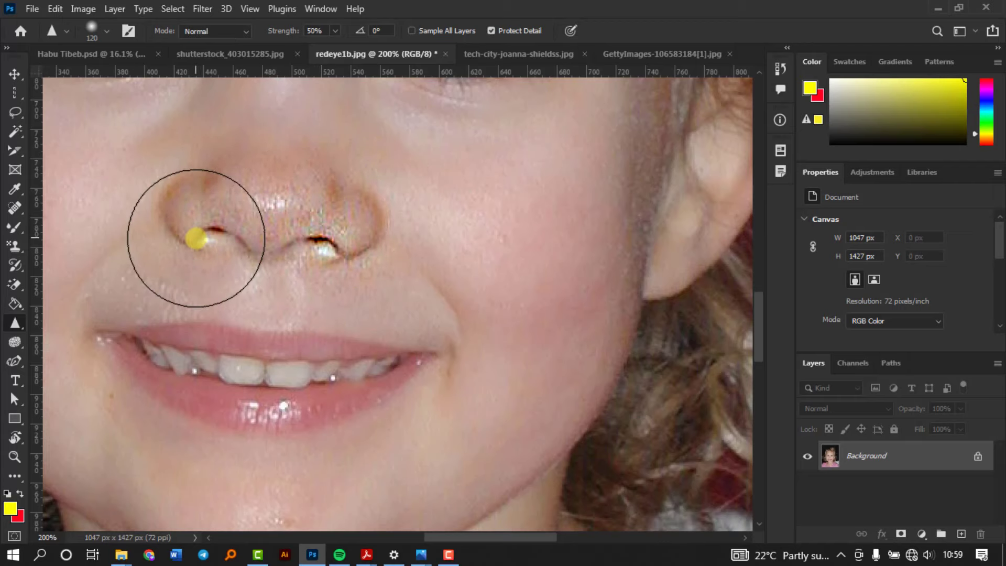
Step: Sharpen the girl's eye on the left side of the photo with the Sharpen tool
key(ctrl+minus)
key(ctrl+minus)
key(ctrl+minus)
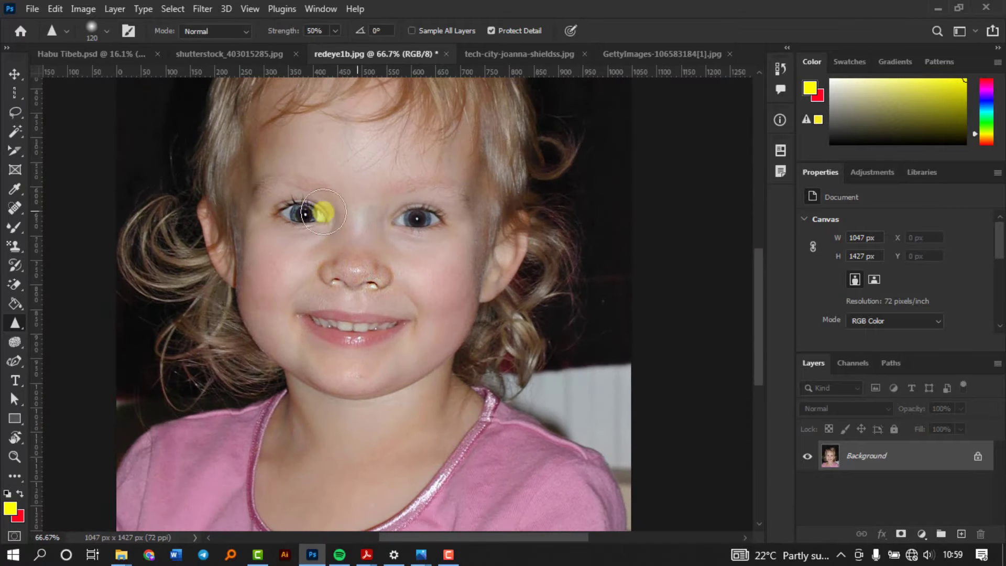
mouse_move(301, 211)
mouse_down()
mouse_move(260, 209)
mouse_move(288, 238)
mouse_move(263, 205)
mouse_move(312, 224)
mouse_up()
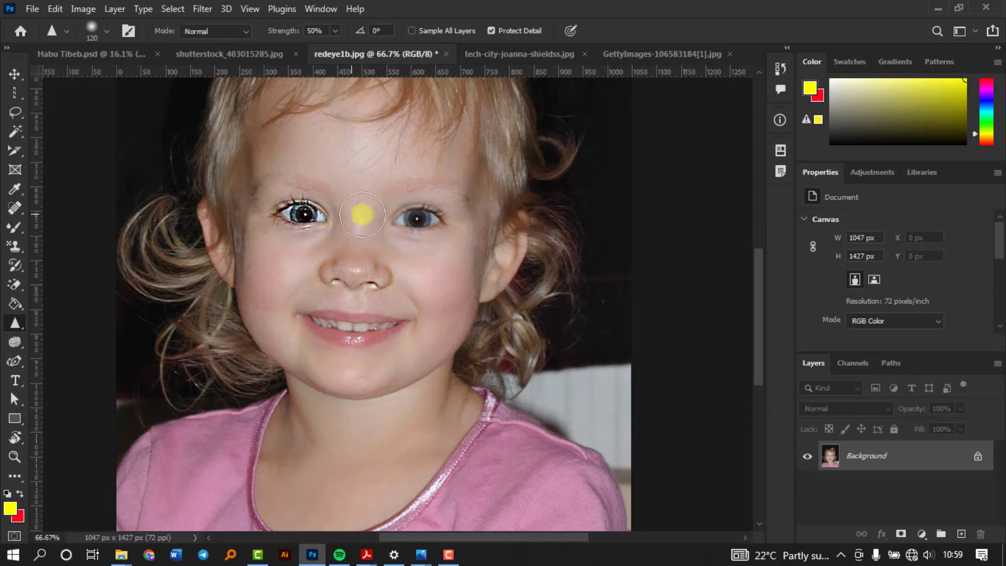
Step: Sharpen the girl's eye on the right side of the photo and her mouth with the Sharpen tool
mouse_move(401, 219)
mouse_down()
mouse_move(442, 213)
mouse_move(425, 218)
mouse_move(428, 186)
mouse_up()
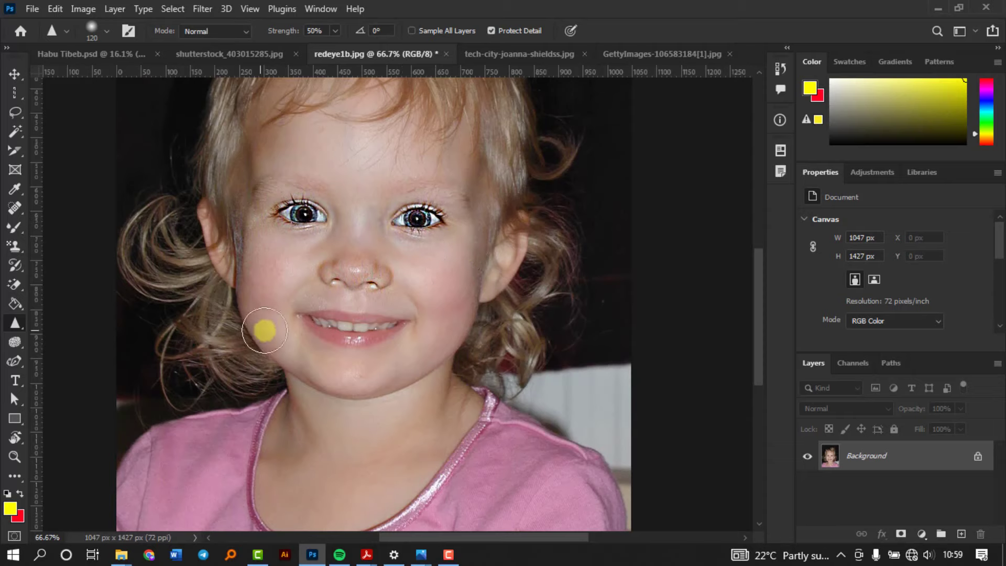
mouse_move(272, 334)
mouse_down()
mouse_move(386, 328)
mouse_move(275, 306)
mouse_move(398, 331)
mouse_move(278, 308)
mouse_move(163, 313)
mouse_up()
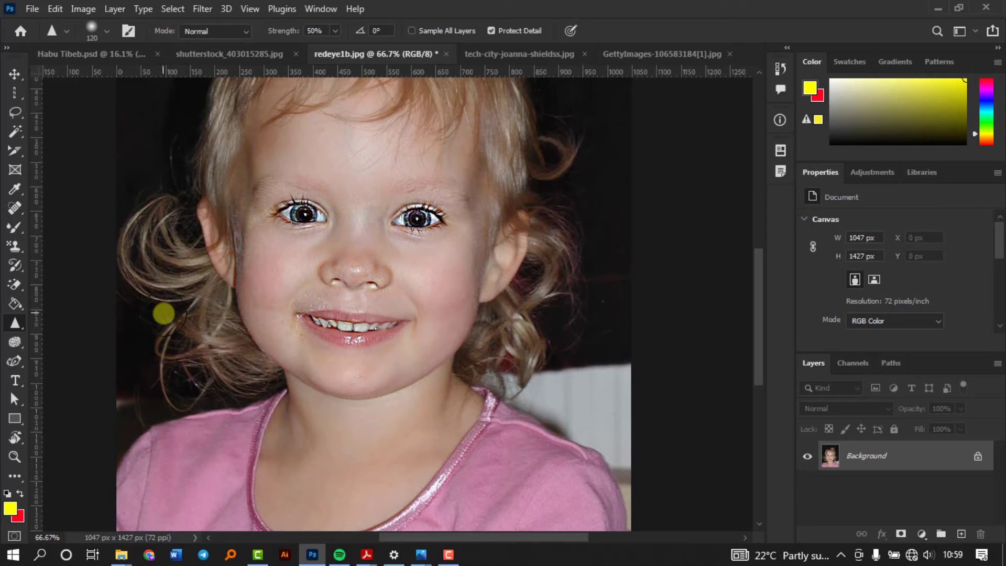
Step: Smear the girl's eyes and stretch the corners of her mouth with the Smudge tool at a 105 px brush size
right_click(17, 322)
click(37, 359)
click(107, 27)
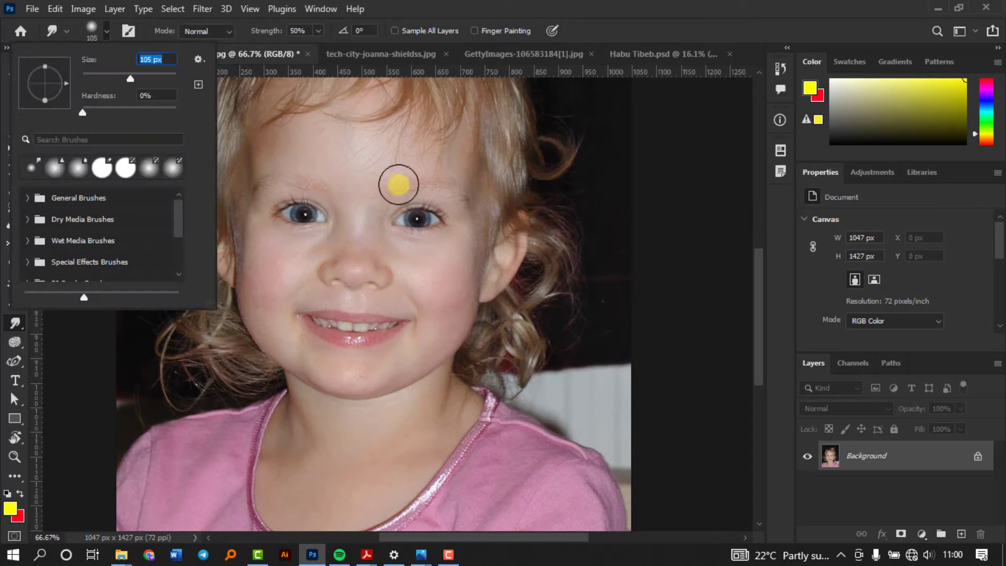
mouse_move(399, 184)
mouse_down()
mouse_move(443, 218)
mouse_move(463, 195)
mouse_move(456, 207)
mouse_move(389, 225)
mouse_move(359, 199)
mouse_move(410, 200)
mouse_move(408, 170)
mouse_move(439, 226)
mouse_move(413, 252)
mouse_move(381, 222)
mouse_move(265, 210)
mouse_move(274, 203)
mouse_move(233, 179)
mouse_move(268, 206)
mouse_move(263, 196)
mouse_move(326, 210)
mouse_move(348, 179)
mouse_move(308, 251)
mouse_move(302, 231)
mouse_move(290, 249)
mouse_move(389, 256)
mouse_move(405, 323)
mouse_move(440, 299)
mouse_move(353, 331)
mouse_move(294, 331)
mouse_move(304, 325)
mouse_move(255, 298)
mouse_move(340, 317)
mouse_move(416, 317)
mouse_move(435, 284)
mouse_move(390, 323)
mouse_move(310, 331)
mouse_move(277, 269)
mouse_move(418, 312)
mouse_move(427, 268)
mouse_move(416, 293)
mouse_move(361, 324)
mouse_move(533, 322)
mouse_up()
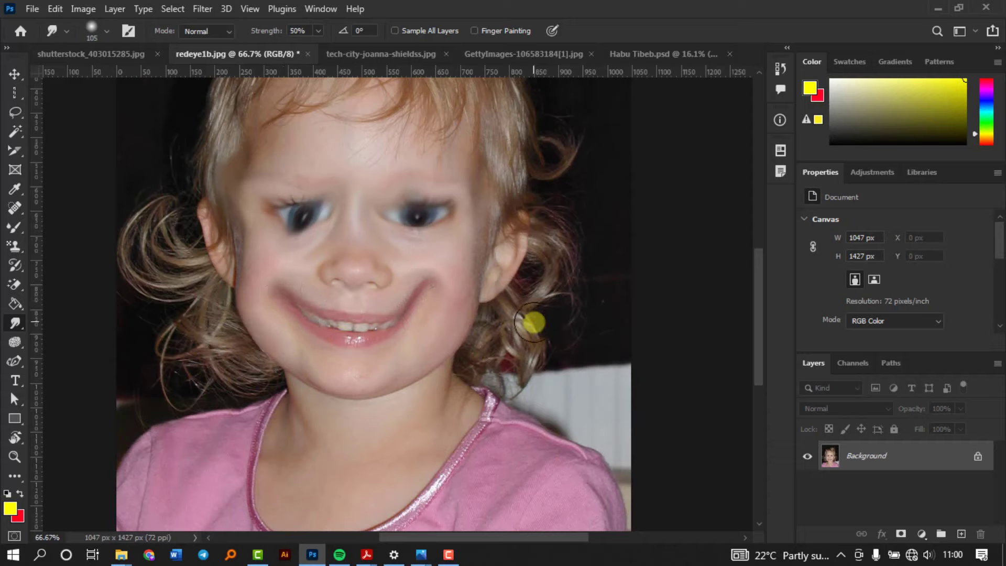
Step: Undo all the smudge strokes on the girl's eyes and mouth
key(ctrl+z)
key(ctrl+z)
key(ctrl+z)
key(ctrl+z)
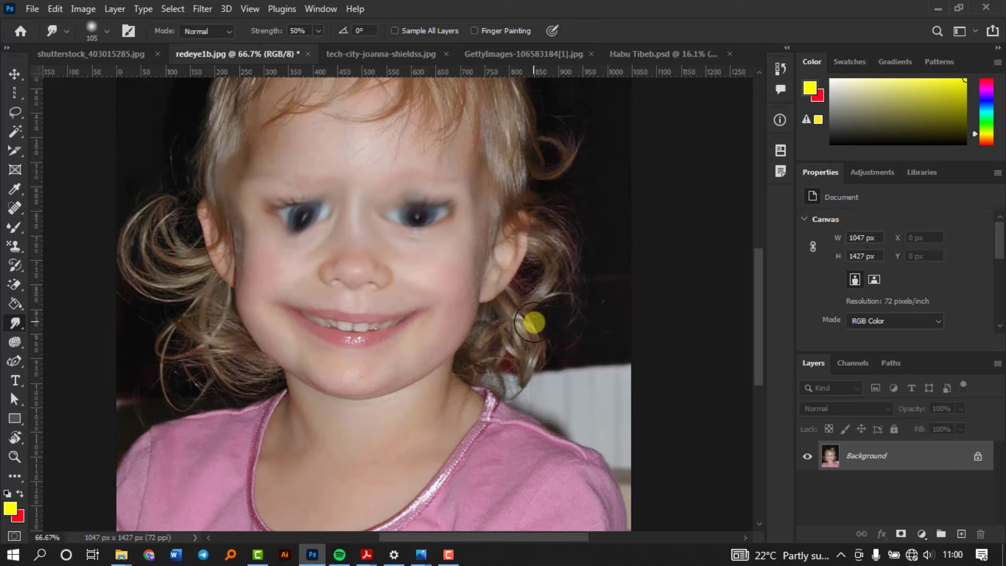
key(ctrl+z)
key(ctrl+z)
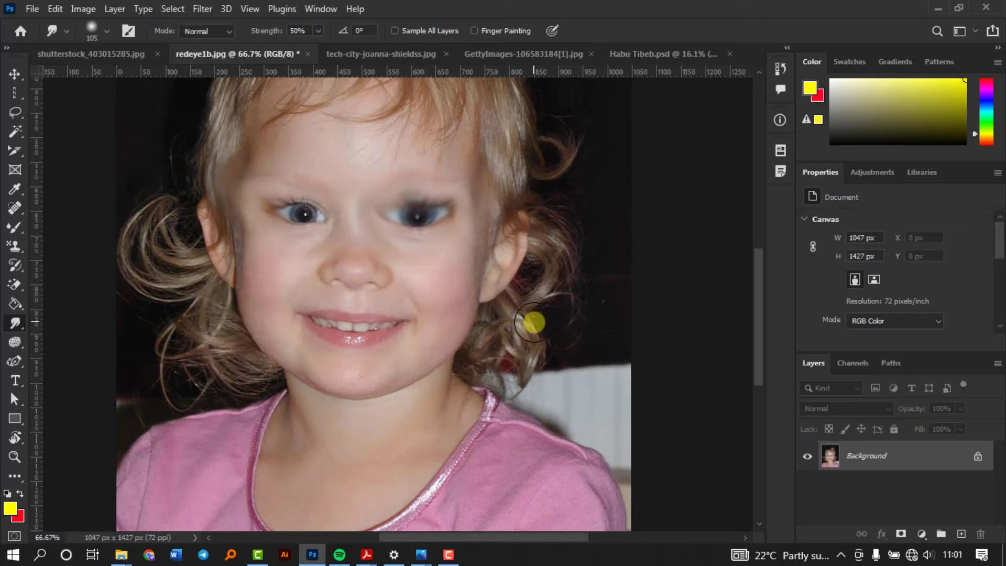
key(ctrl+z)
key(ctrl+z)
key(ctrl+z)
key(ctrl+z)
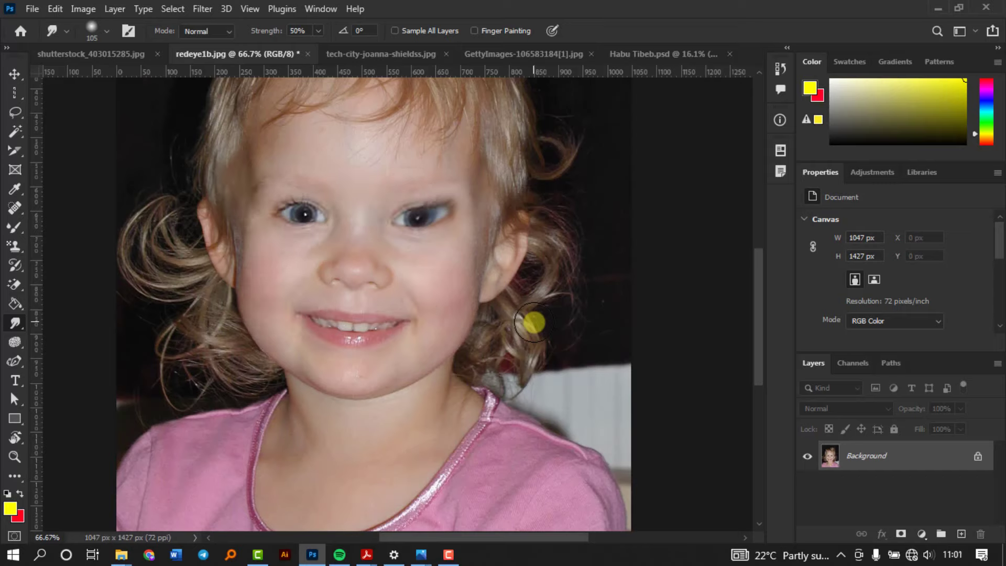
key(ctrl+z)
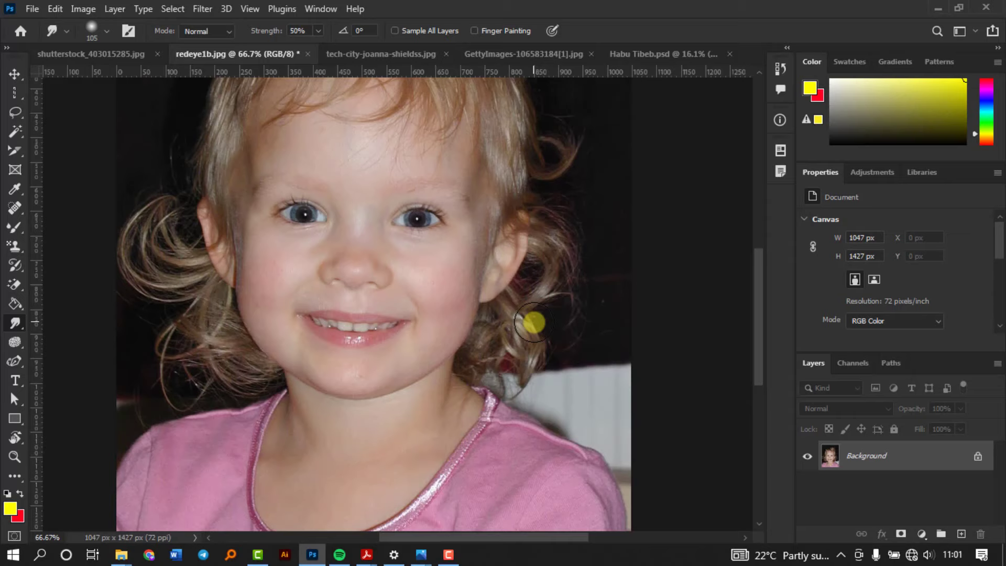
Step: Lighten the girl's cheek, chin, mouth area and forehead with the Dodge tool at Midtones range and 50% exposure
right_click(16, 328)
click(14, 347)
right_click(14, 348)
click(65, 347)
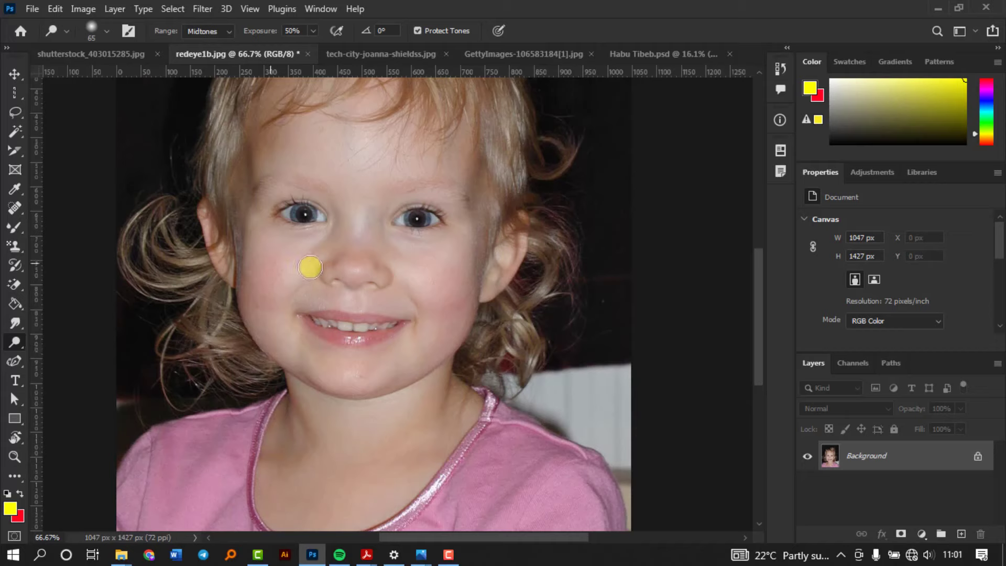
right_click(17, 342)
click(17, 342)
right_click(17, 341)
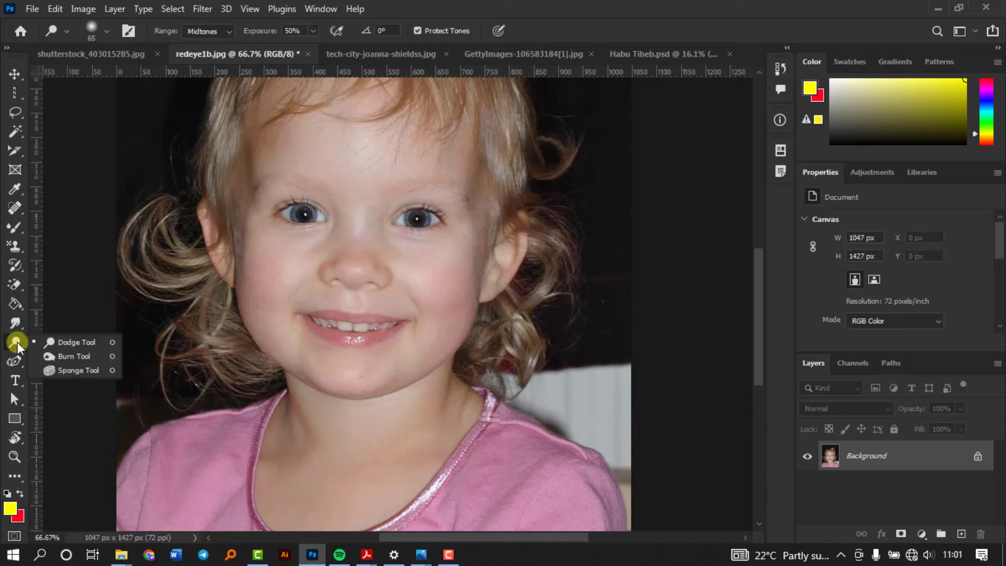
click(68, 341)
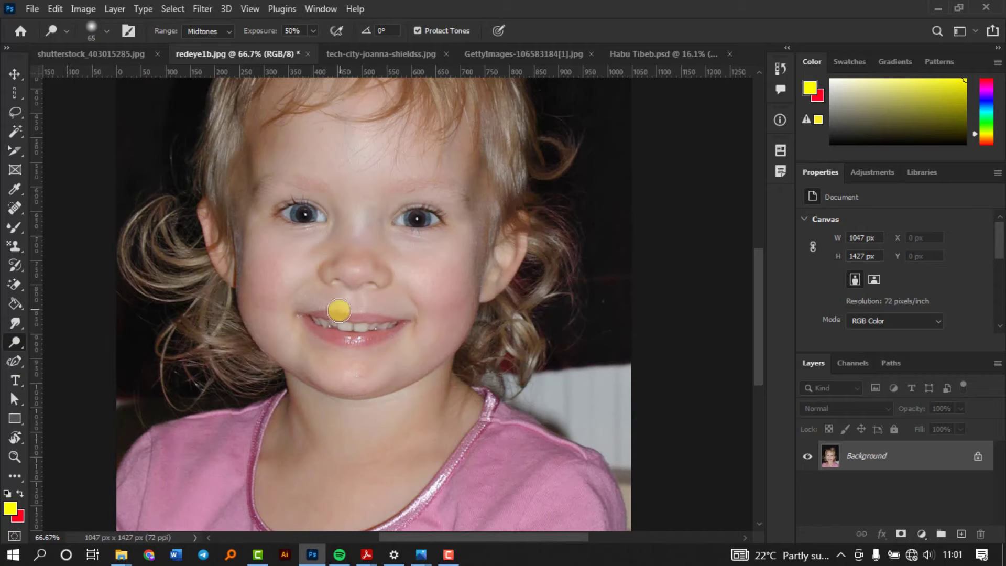
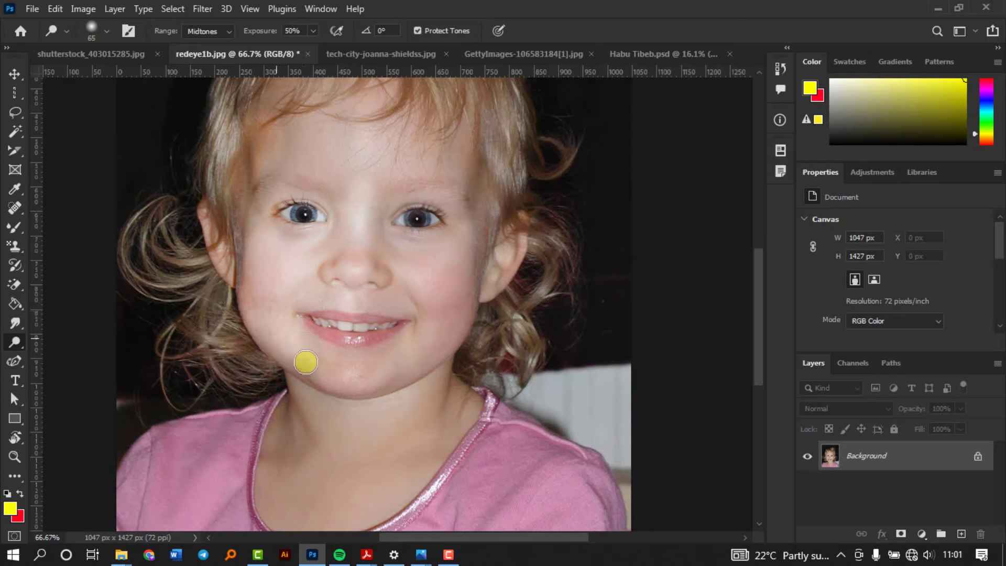
drag(349, 327, 343, 296)
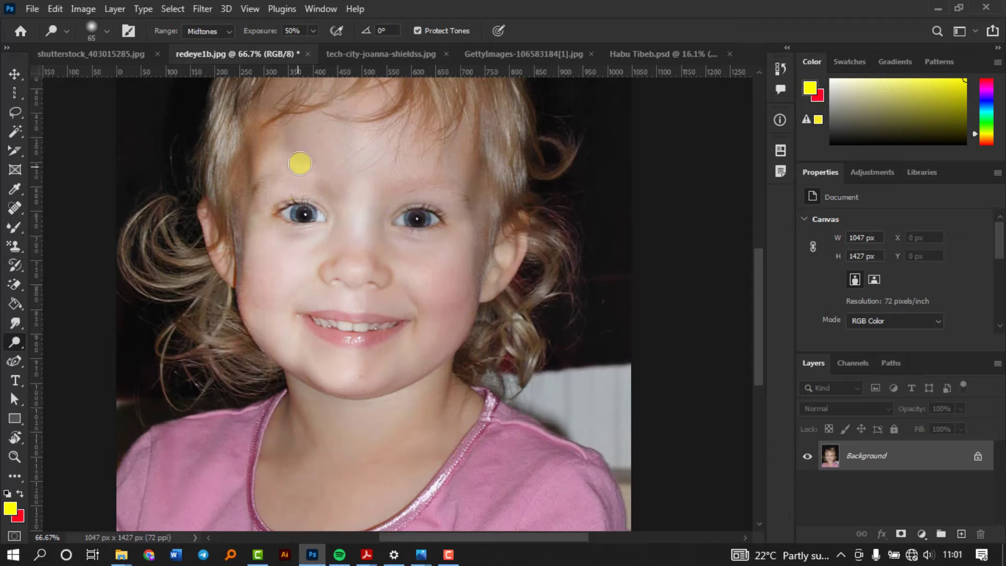
mouse_move(300, 164)
mouse_down()
mouse_move(341, 249)
mouse_move(335, 166)
mouse_move(349, 123)
mouse_move(372, 116)
mouse_move(365, 107)
mouse_move(372, 165)
mouse_move(369, 94)
mouse_move(340, 97)
mouse_move(322, 177)
mouse_move(298, 121)
mouse_move(263, 160)
mouse_move(263, 117)
mouse_up()
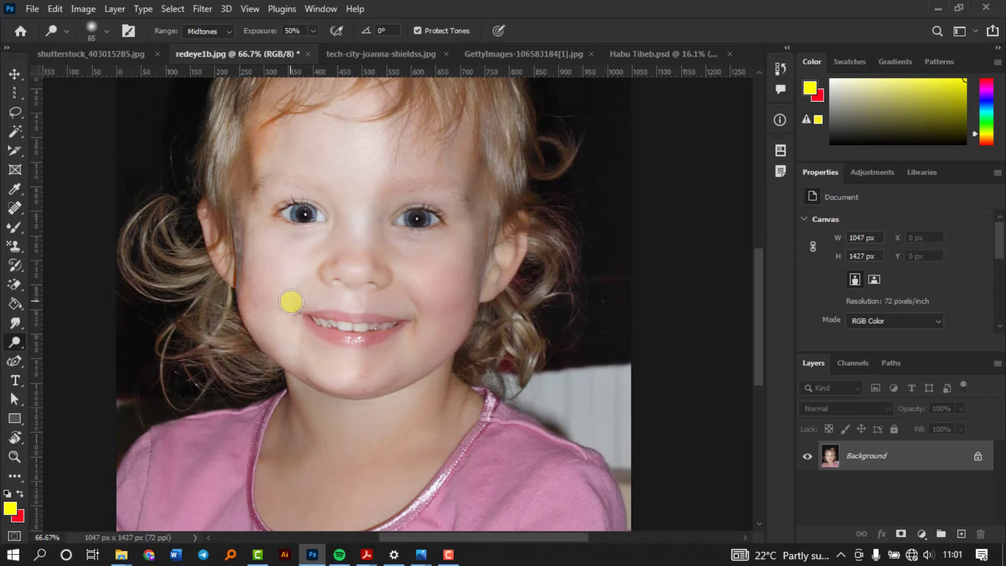
Step: Darken areas of the girl's cheeks, nose and forehead with the Burn tool at Midtones range and 50% exposure
right_click(17, 345)
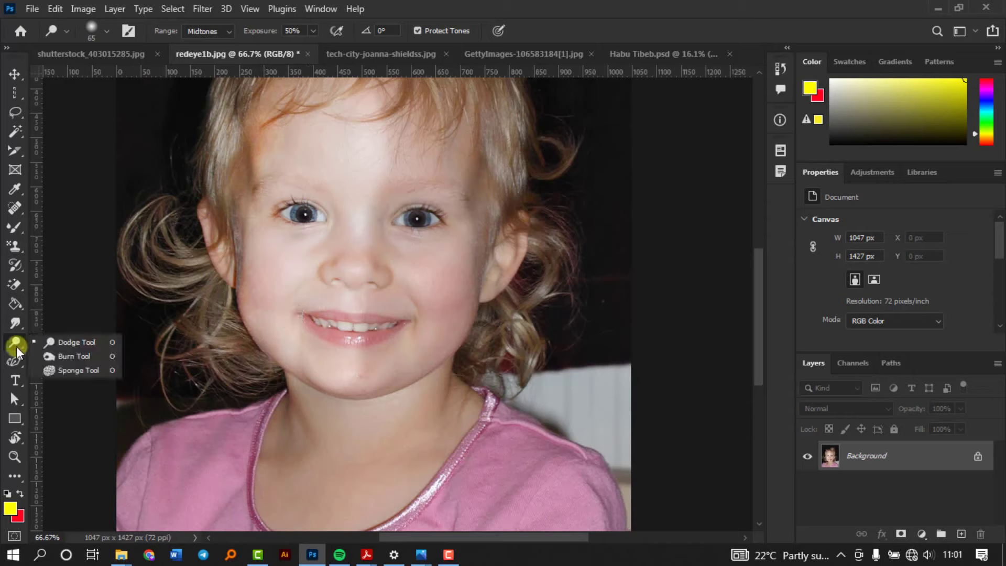
click(76, 357)
drag(306, 227, 322, 237)
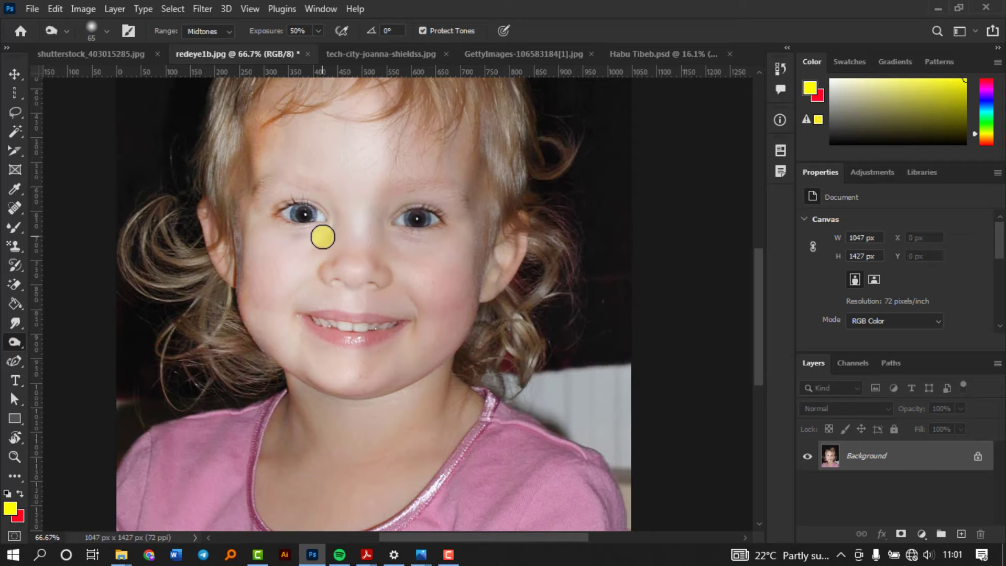
mouse_move(323, 237)
mouse_down()
mouse_move(398, 221)
mouse_move(400, 206)
mouse_move(379, 286)
mouse_move(388, 264)
mouse_move(387, 352)
mouse_move(400, 314)
mouse_move(372, 359)
mouse_move(389, 378)
mouse_move(446, 313)
mouse_move(388, 381)
mouse_move(415, 346)
mouse_move(423, 291)
mouse_move(376, 390)
mouse_move(444, 259)
mouse_move(433, 351)
mouse_move(472, 256)
mouse_move(458, 282)
mouse_move(454, 174)
mouse_move(418, 332)
mouse_move(477, 141)
mouse_move(437, 247)
mouse_move(438, 186)
mouse_move(426, 264)
mouse_move(475, 162)
mouse_move(406, 305)
mouse_move(426, 191)
mouse_move(397, 283)
mouse_move(412, 168)
mouse_move(337, 232)
mouse_move(349, 214)
mouse_move(309, 323)
mouse_move(312, 252)
mouse_move(275, 275)
mouse_move(294, 142)
mouse_move(287, 352)
mouse_move(294, 273)
mouse_move(337, 279)
mouse_move(329, 328)
mouse_move(332, 281)
mouse_move(369, 279)
mouse_move(342, 301)
mouse_move(370, 224)
mouse_move(368, 150)
mouse_move(329, 344)
mouse_move(327, 328)
mouse_move(302, 336)
mouse_move(321, 317)
mouse_move(316, 351)
mouse_up()
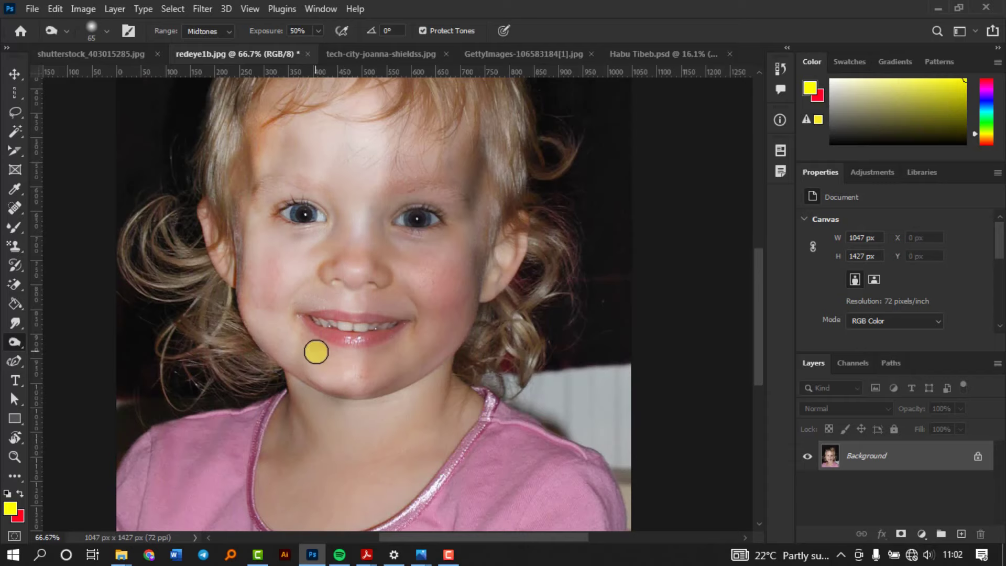
key(ctrl+0)
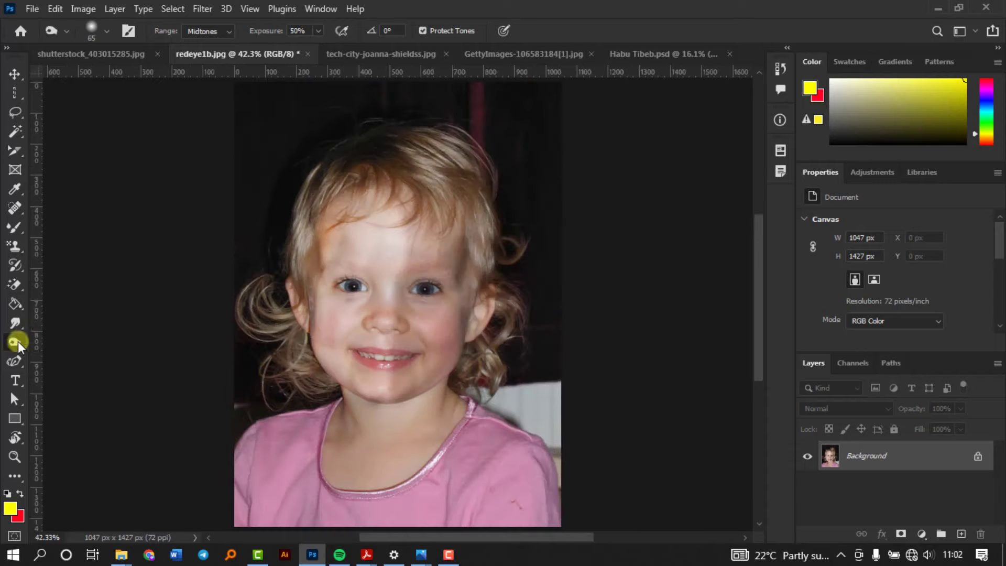
Step: Desaturate the girl's forehead with the Sponge tool at a 133 px brush size and 50% flow
mouse_move(18, 341)
mouse_down()
mouse_move(64, 369)
mouse_move(48, 370)
mouse_move(71, 368)
mouse_up()
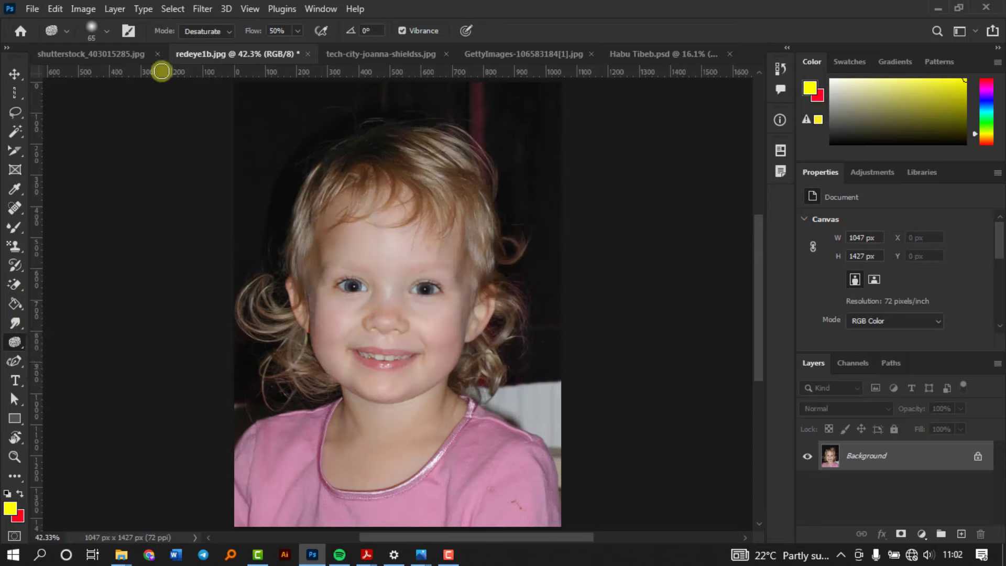
click(105, 31)
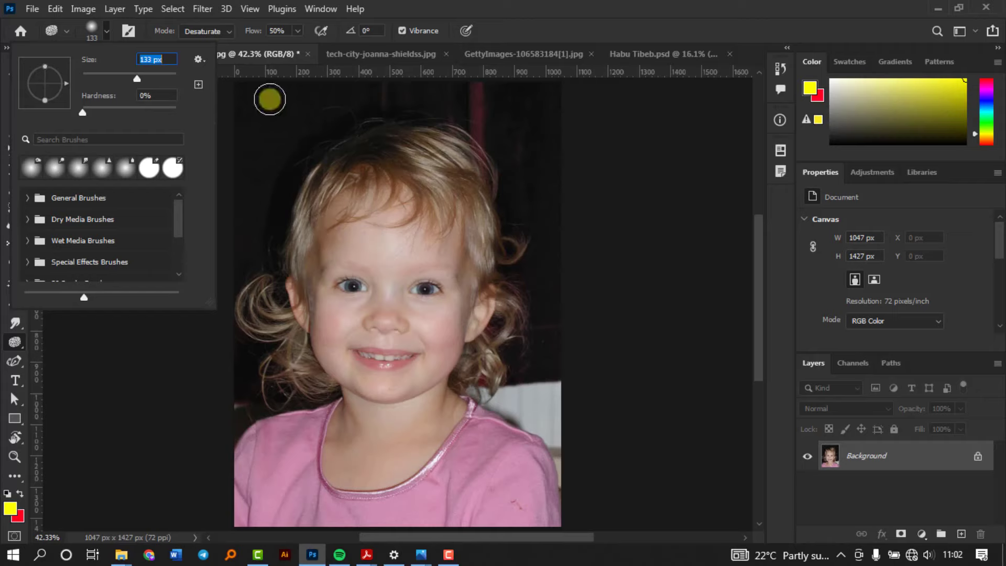
click(220, 33)
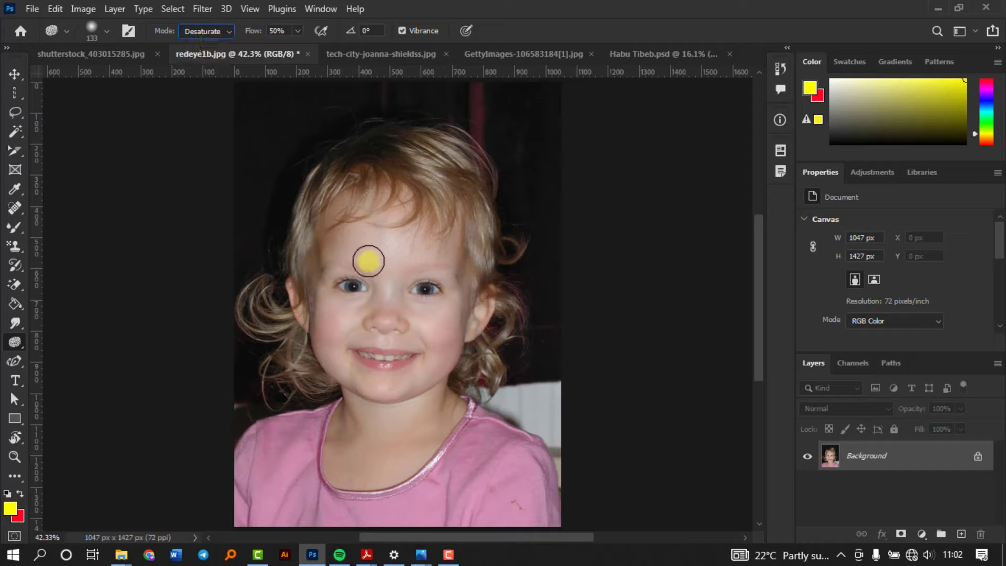
mouse_move(368, 260)
mouse_down()
mouse_move(415, 229)
mouse_move(375, 218)
mouse_move(381, 206)
mouse_move(316, 229)
mouse_move(404, 226)
mouse_move(384, 210)
mouse_move(382, 227)
mouse_move(422, 243)
mouse_move(406, 220)
mouse_move(369, 231)
mouse_move(410, 238)
mouse_move(403, 225)
mouse_up()
Step: Set the Sponge tool to Saturate and intensify the colors around the girl's eyes and nose
click(206, 33)
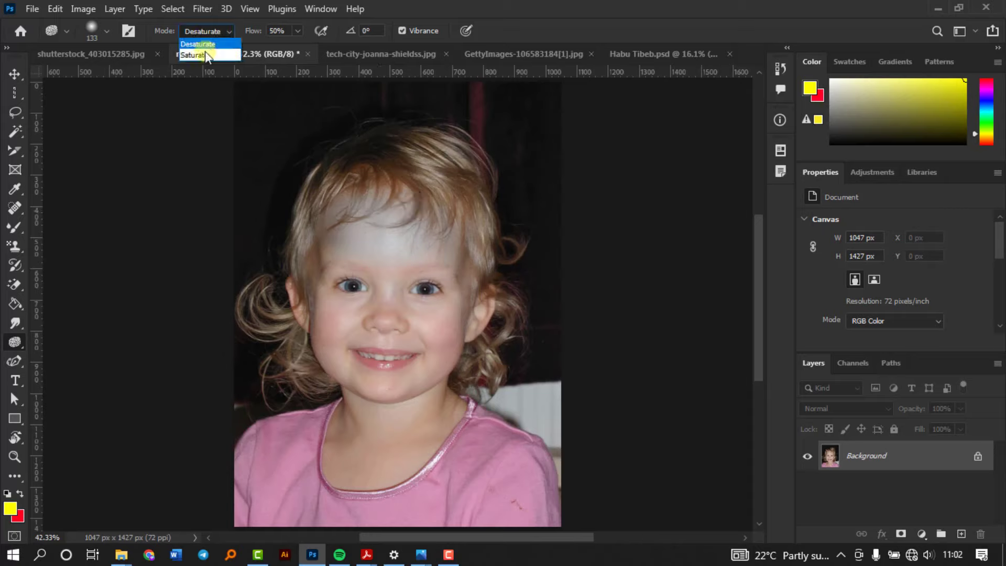
click(205, 54)
mouse_move(356, 291)
mouse_down()
mouse_move(334, 277)
mouse_move(480, 296)
mouse_move(304, 302)
mouse_move(448, 300)
mouse_move(312, 295)
mouse_move(421, 291)
mouse_move(353, 308)
mouse_move(385, 296)
mouse_move(373, 283)
mouse_move(366, 309)
mouse_move(415, 292)
mouse_up()
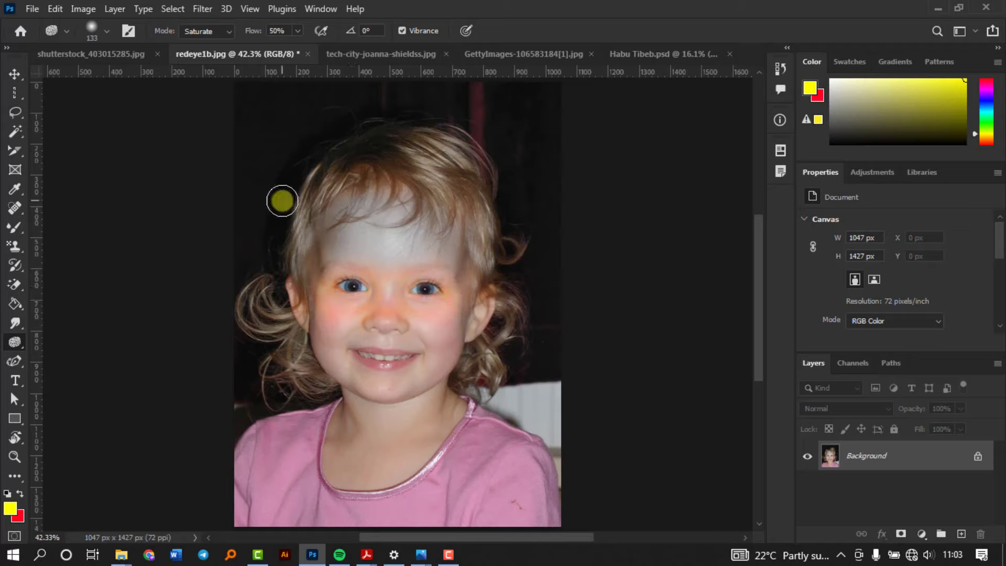
Step: Switch to the Habu Tibeb.psd logo document and set up the Pen tool in Path mode
click(124, 52)
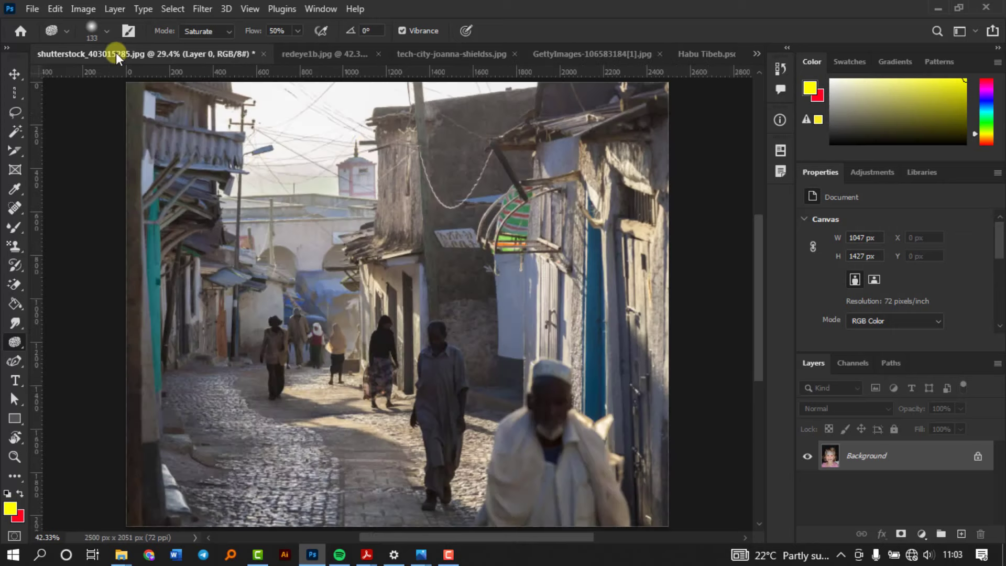
click(287, 53)
click(411, 52)
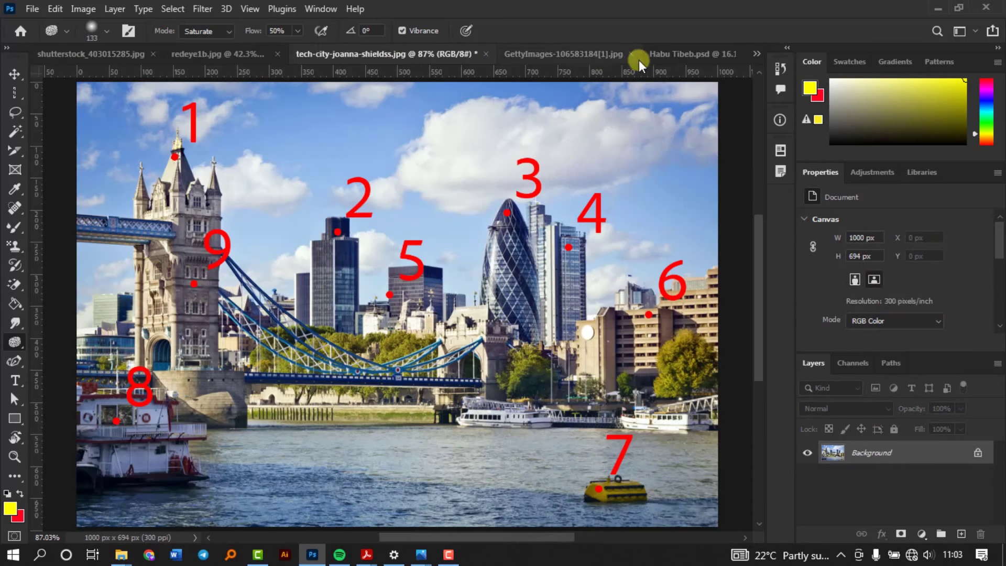
click(653, 55)
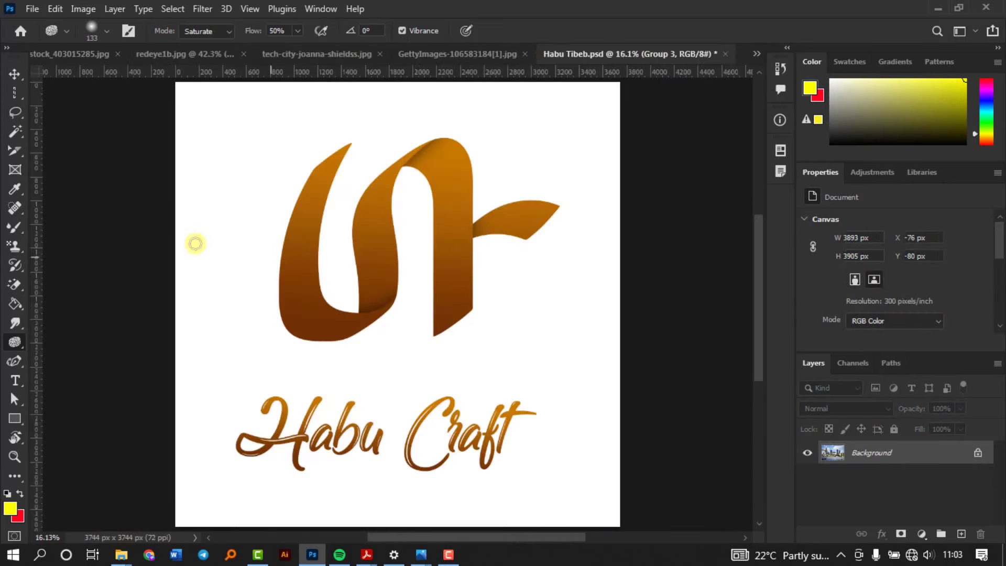
click(14, 360)
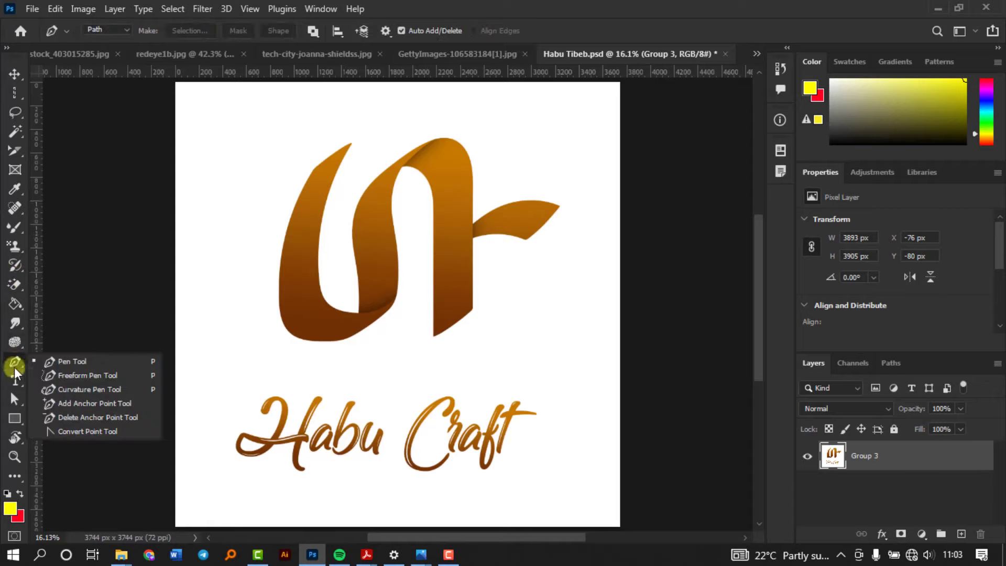
click(14, 363)
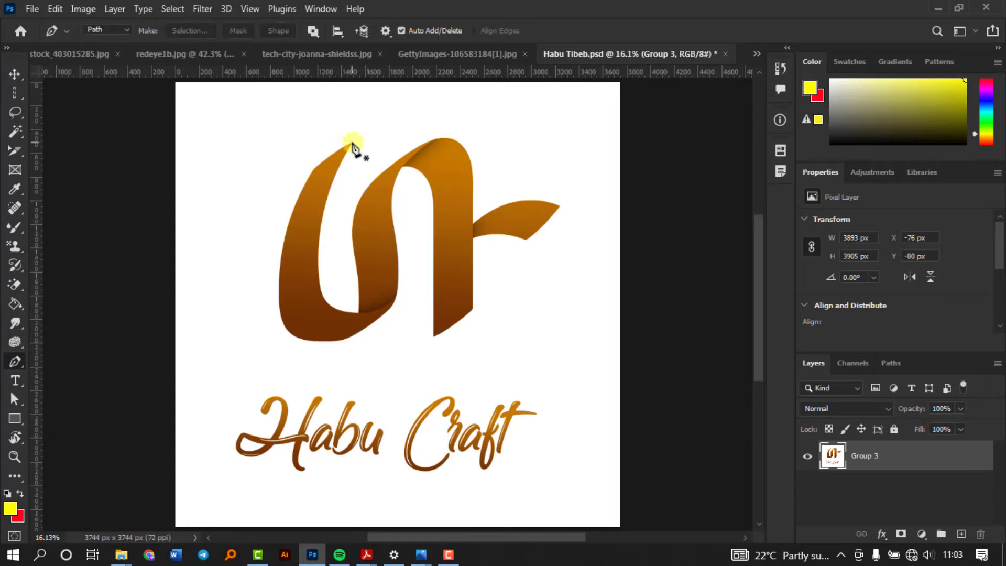
click(124, 30)
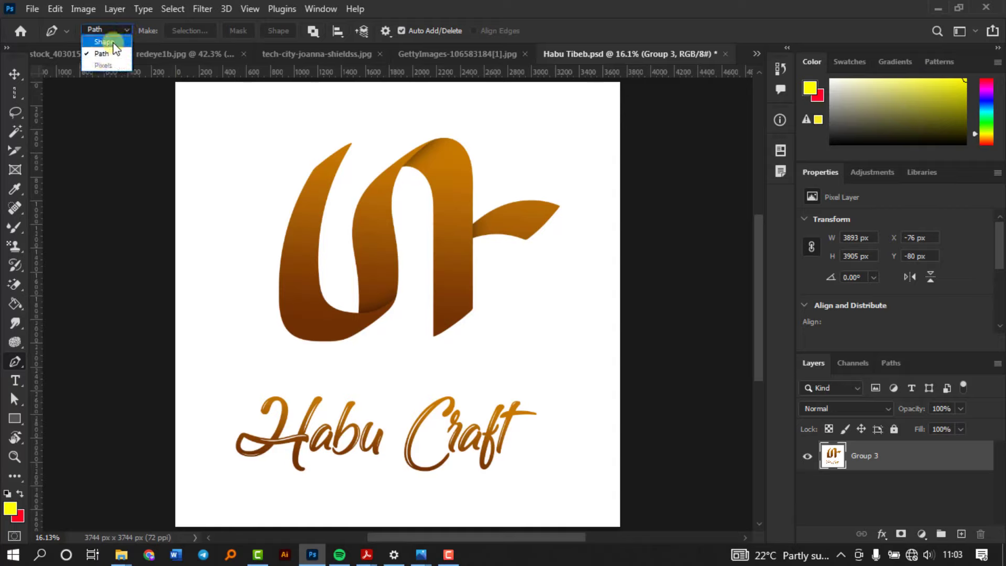
click(105, 54)
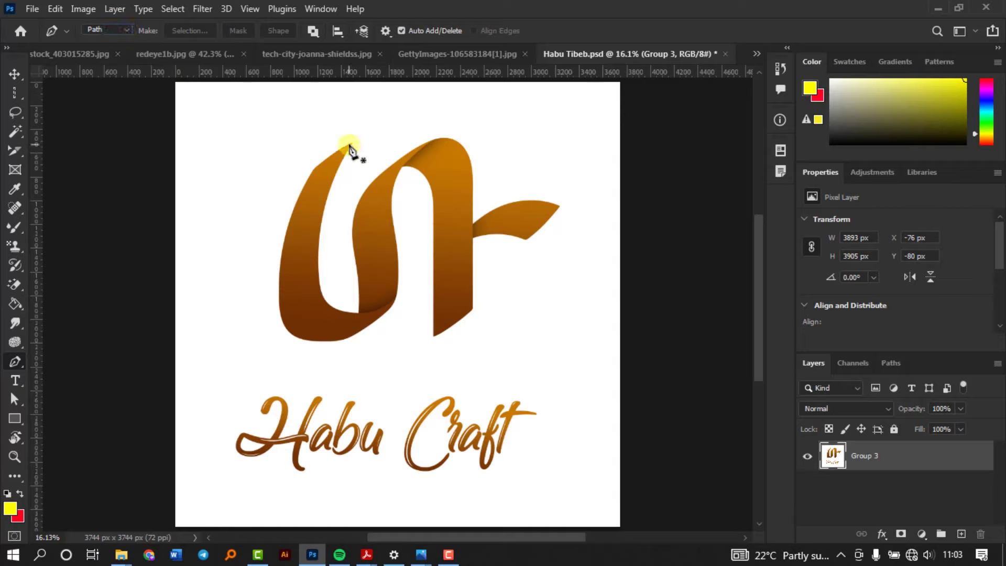
Step: Start a Pen path at the tip of the logo's left stroke and curve it along the inner edge to the middle stroke's base
click(14, 454)
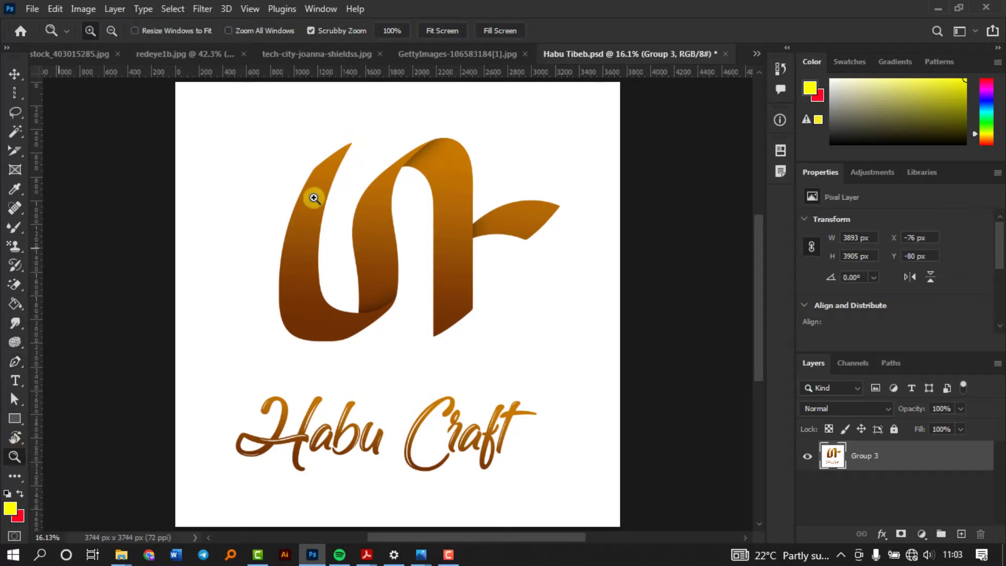
click(347, 132)
click(358, 141)
click(358, 140)
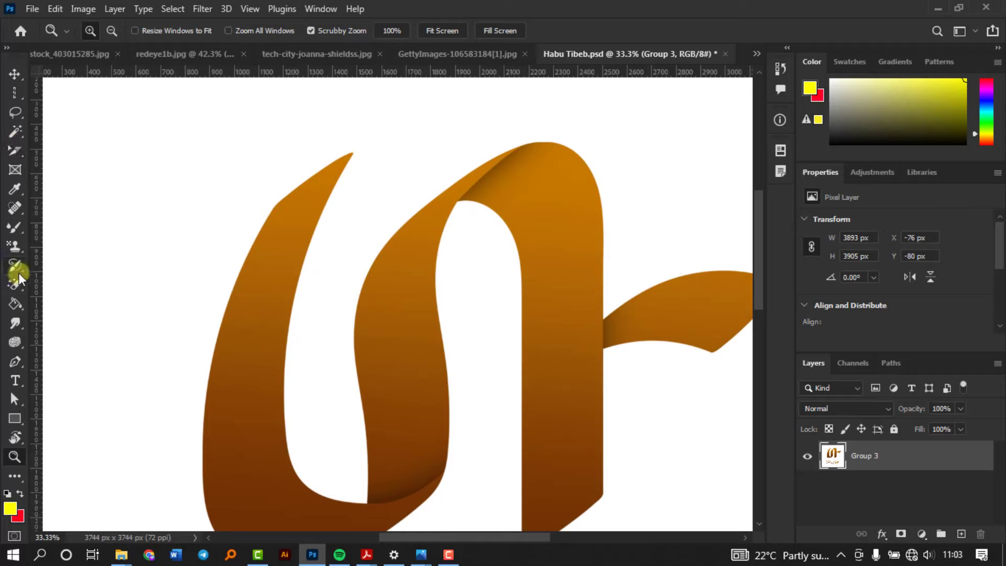
click(13, 361)
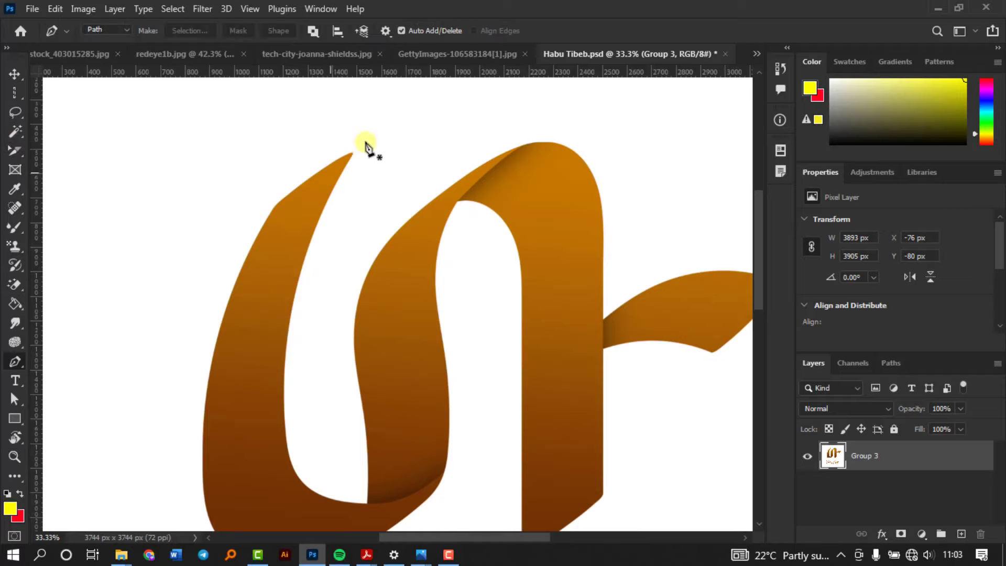
click(352, 153)
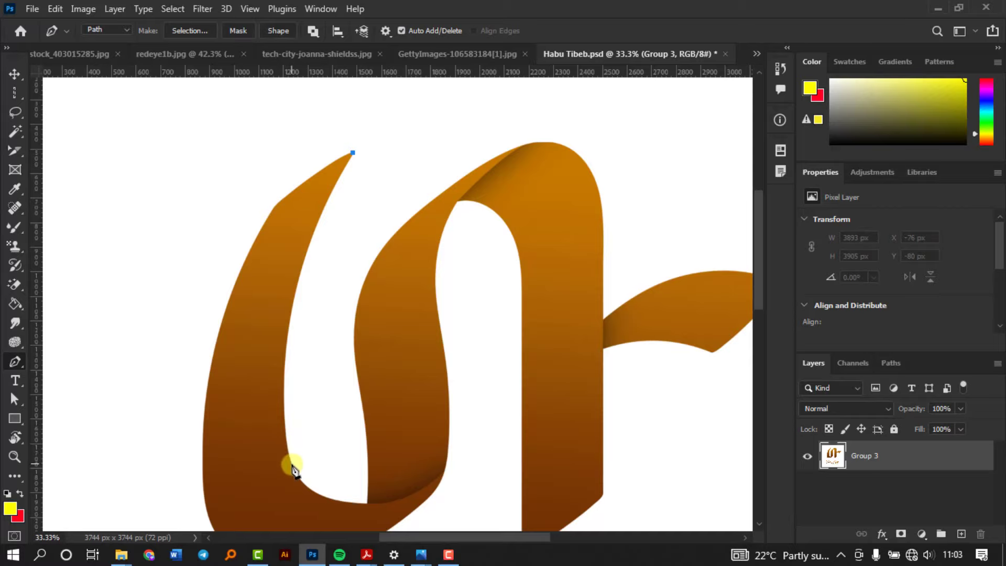
drag(292, 464, 316, 530)
drag(331, 533, 310, 343)
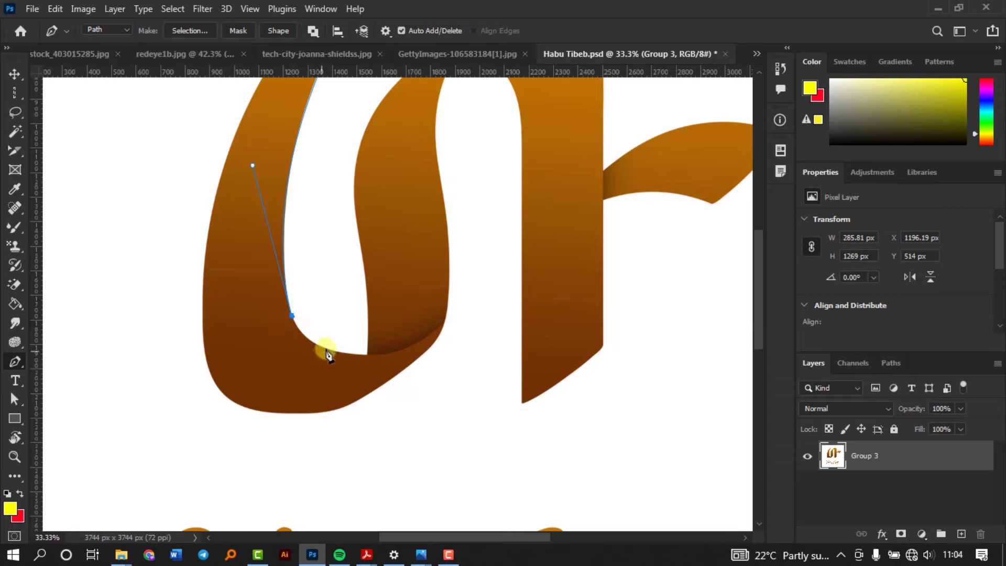
drag(368, 355, 434, 356)
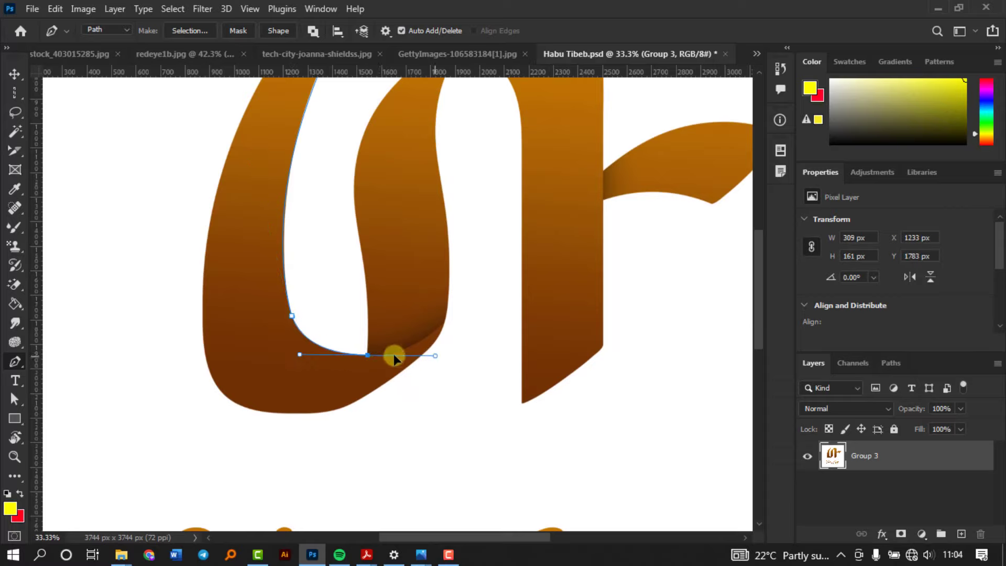
Step: Continue the path up the middle stroke's left edge, over the arch and down the right stem to its pointed foot
click(357, 218)
scroll(359, 218, up, 3)
drag(507, 163, 647, 100)
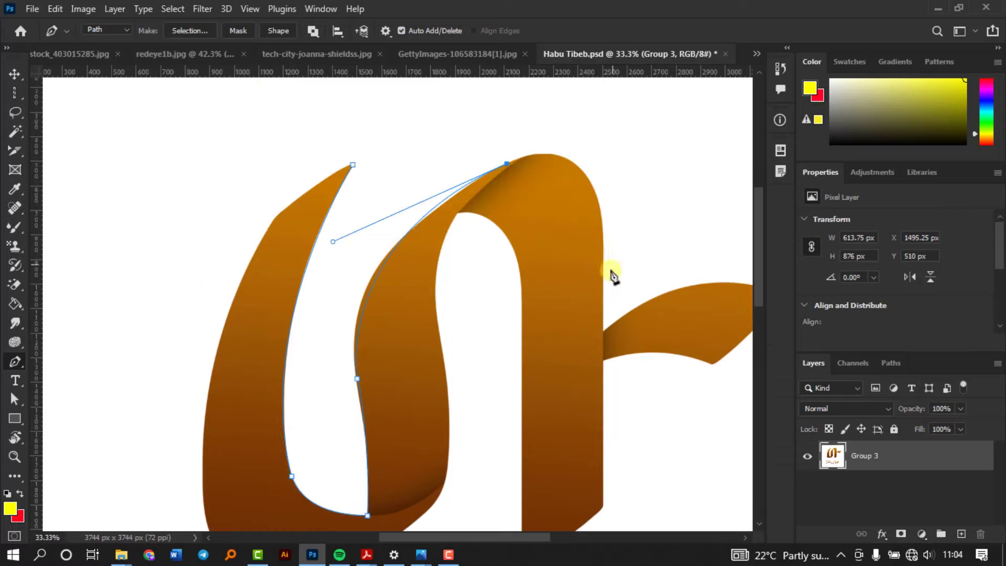
drag(601, 215, 613, 310)
click(602, 332)
click(602, 512)
scroll(550, 472, down, 3)
click(516, 422)
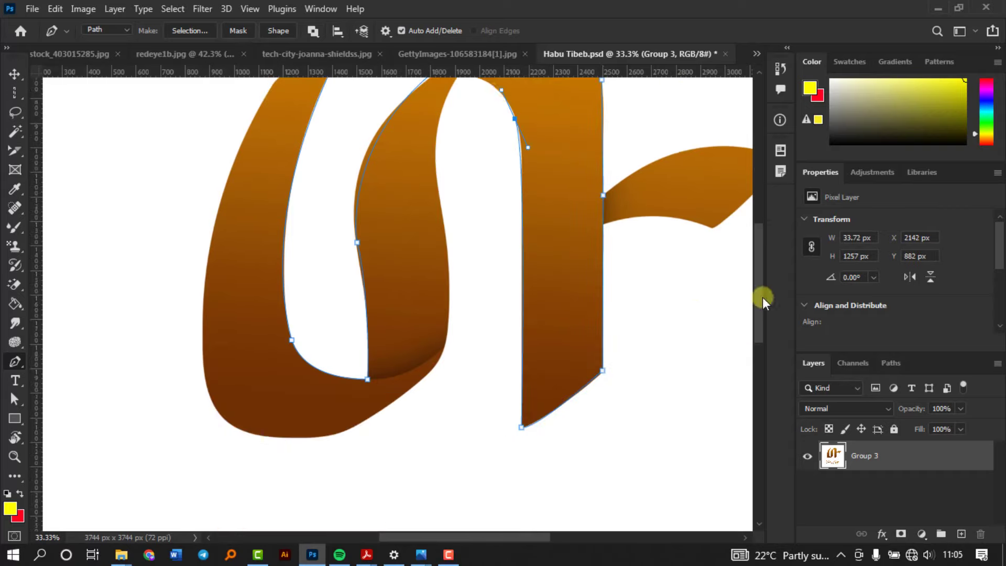
Step: Trace the path up the inside of the arch and down the right edge of the middle stroke
scroll(754, 296, up, 3)
drag(514, 281, 527, 311)
click(460, 241)
click(439, 357)
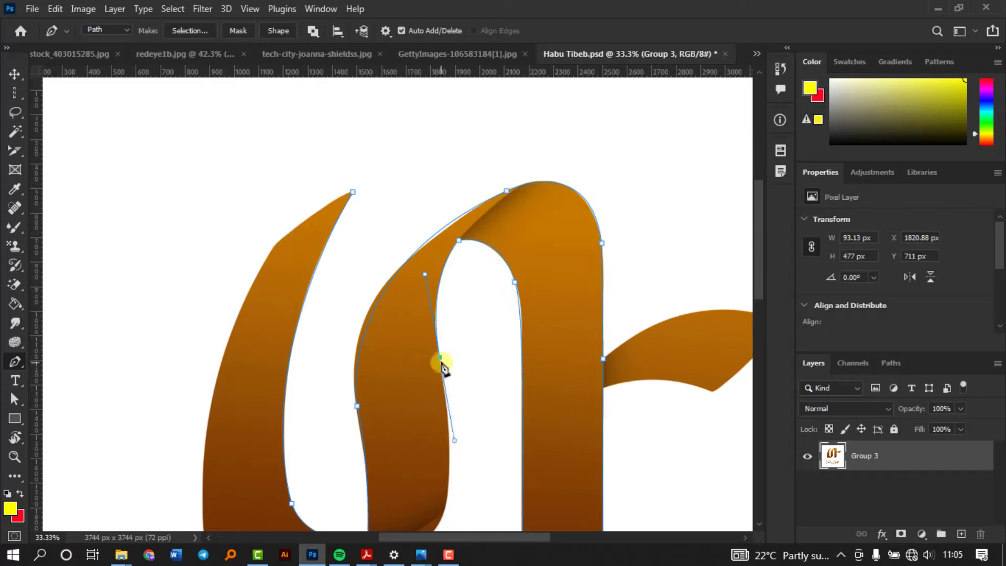
scroll(440, 360, down, 3)
click(448, 467)
Step: Curve the path around the logo's bottom and up the left stroke's outer edge, closing it at the starting tip
drag(337, 442, 213, 467)
drag(209, 406, 187, 348)
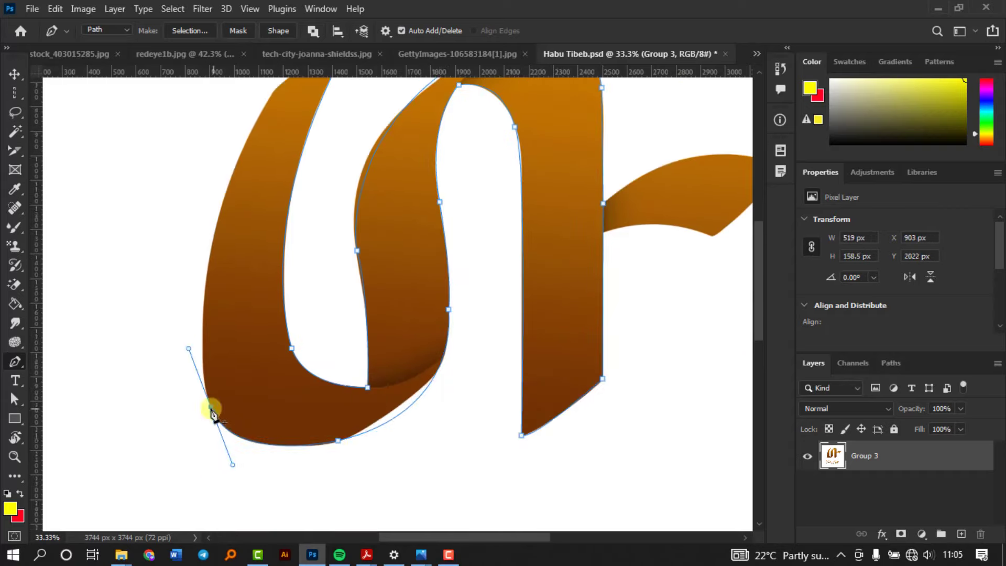
scroll(220, 367, up, 2)
mouse_move(229, 262)
mouse_down()
mouse_move(263, 200)
mouse_move(231, 262)
mouse_up()
click(273, 173)
click(352, 118)
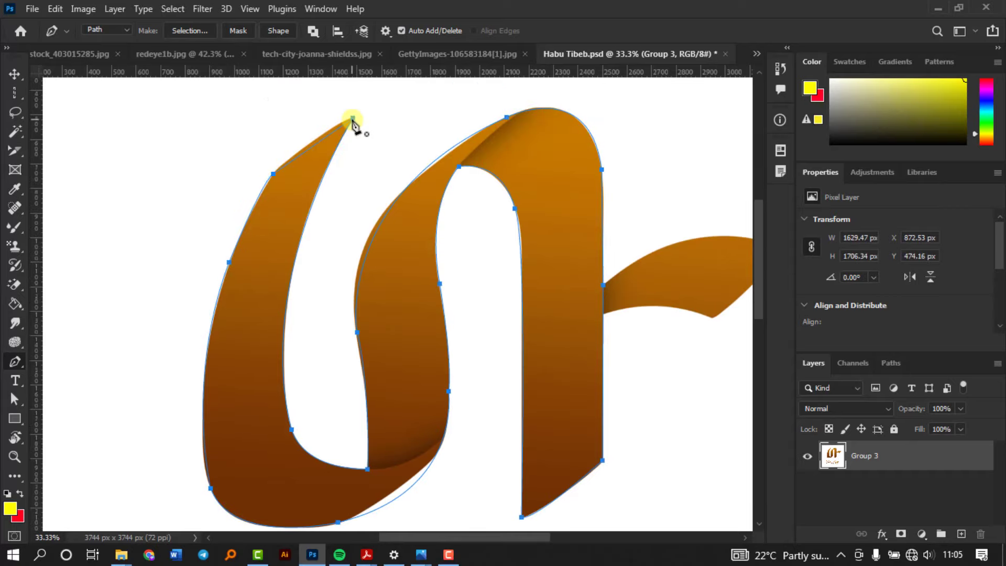
key(ctrl+minus)
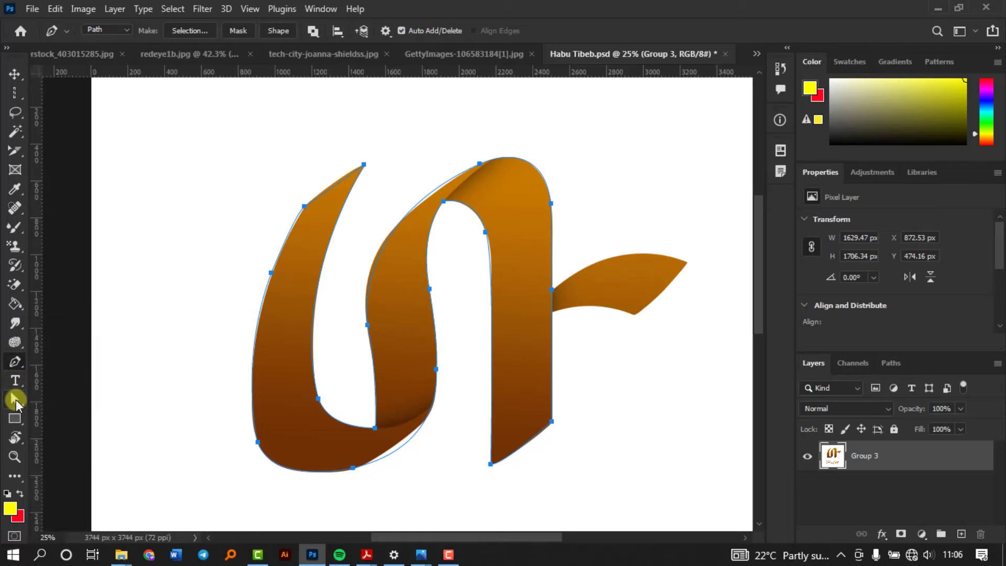
Step: Shift the whole path off the logo with the Path Selection tool and undo the move
drag(16, 402, 78, 409)
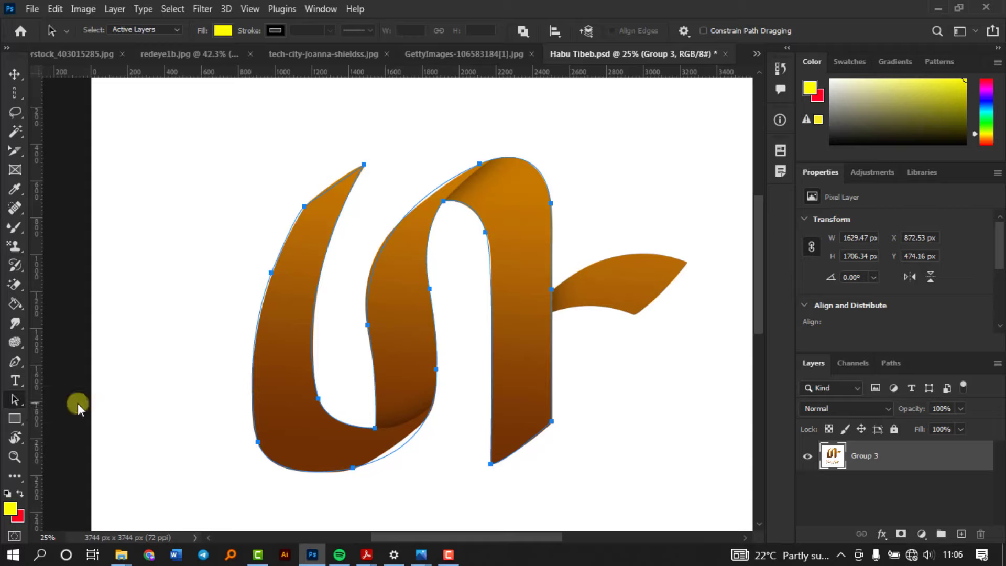
mouse_move(308, 206)
mouse_down()
mouse_move(337, 220)
mouse_move(265, 206)
mouse_move(268, 189)
mouse_move(390, 227)
mouse_move(442, 272)
mouse_move(265, 213)
mouse_move(276, 193)
mouse_move(309, 197)
mouse_up()
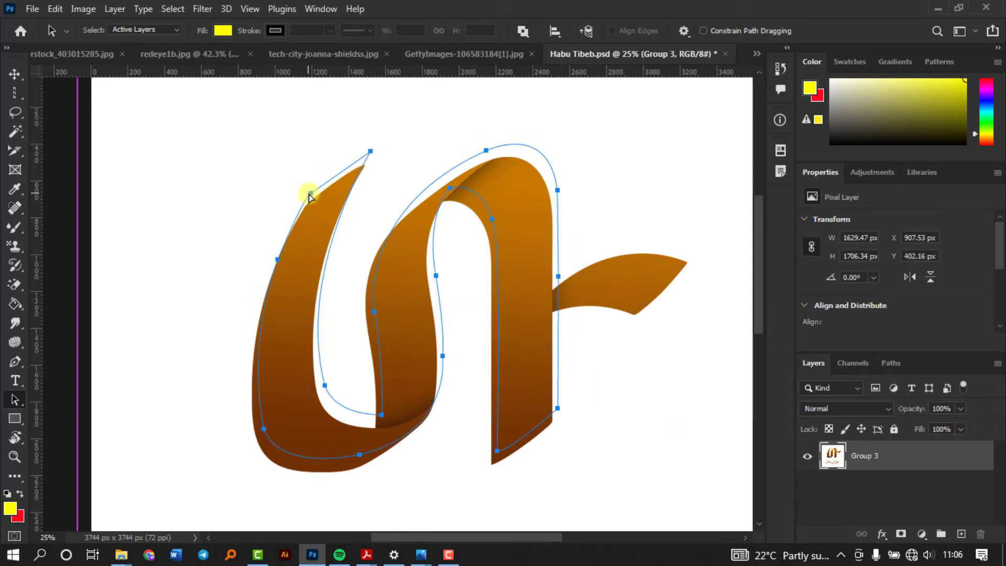
key(ctrl+z)
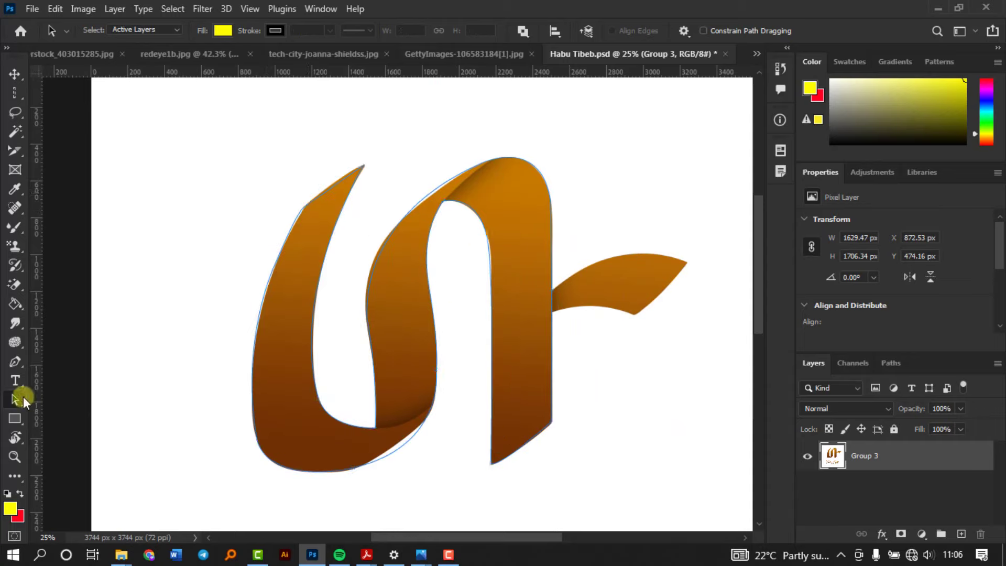
Step: Adjust individual anchor points on the left stroke's outer edge and bottom curve with the Direct Selection tool
drag(24, 401, 83, 414)
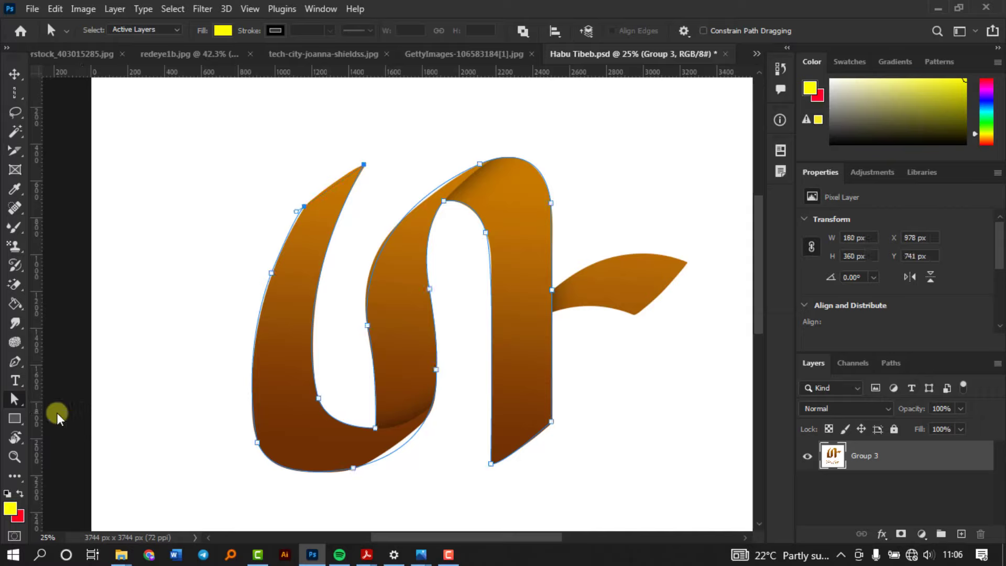
click(303, 204)
mouse_move(270, 275)
mouse_down()
mouse_move(251, 282)
mouse_move(238, 263)
mouse_move(273, 267)
mouse_up()
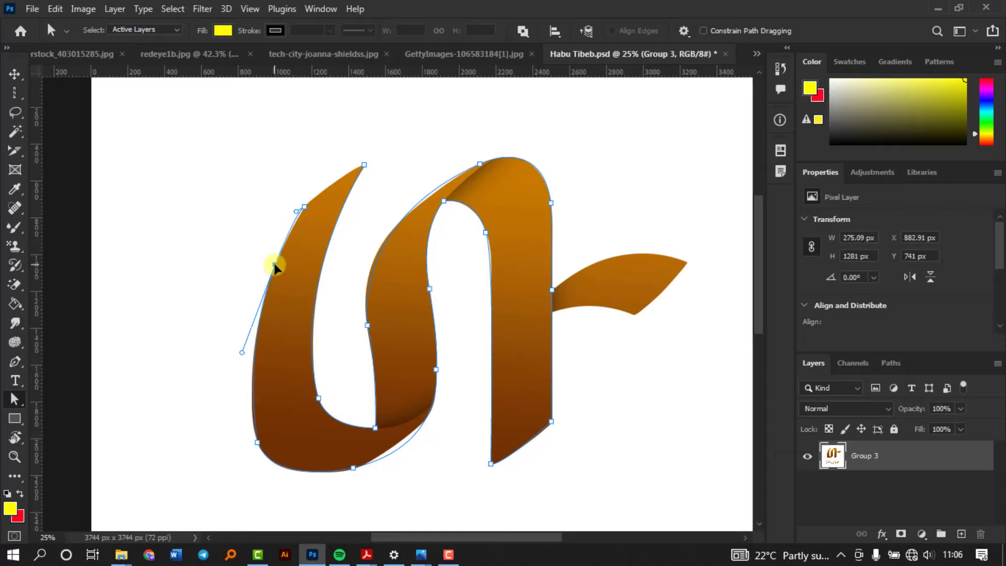
drag(354, 470, 347, 476)
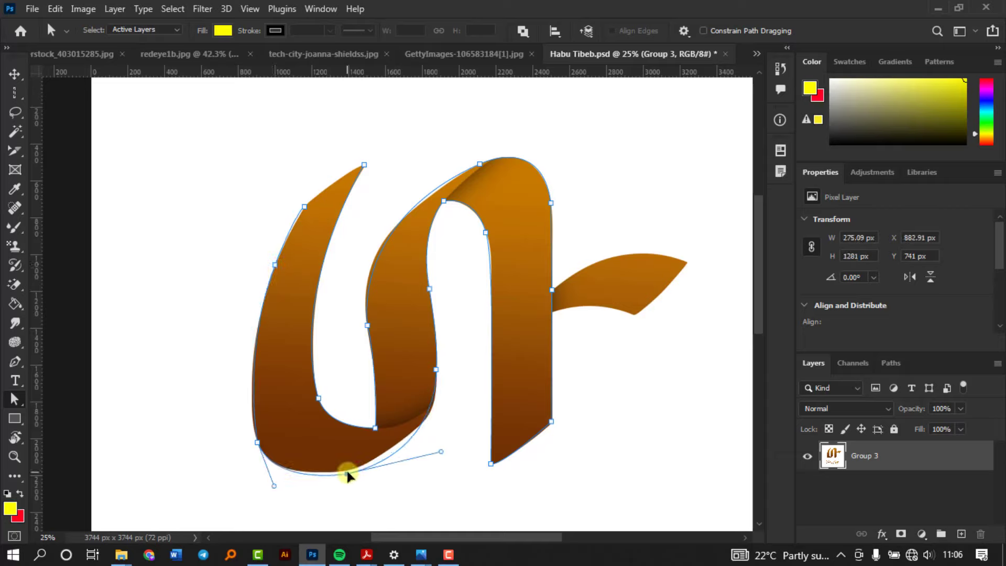
drag(396, 446, 398, 448)
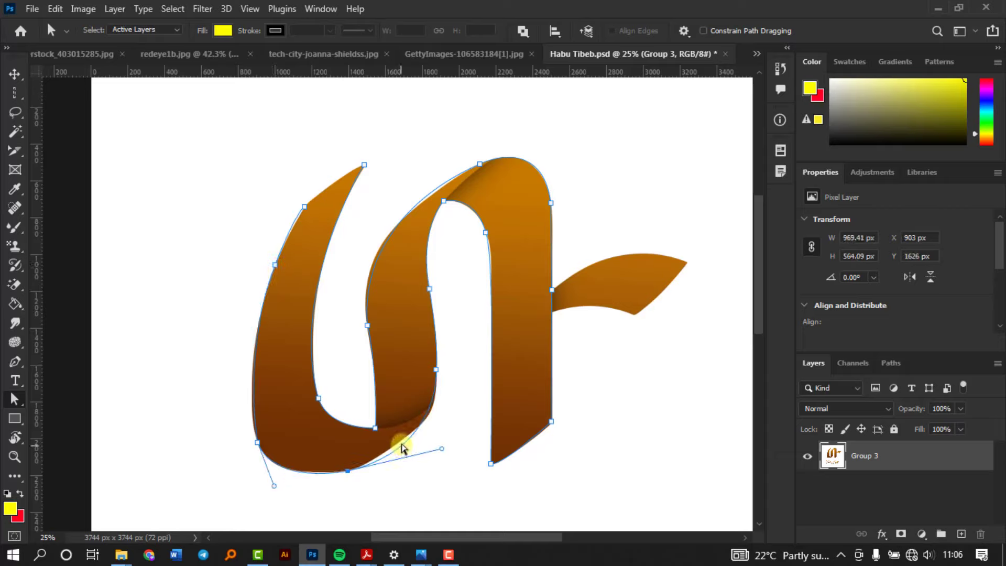
Step: Reposition the anchor points on the middle stroke's right edge, the inner arch corner and the left stroke's outer edge
click(438, 372)
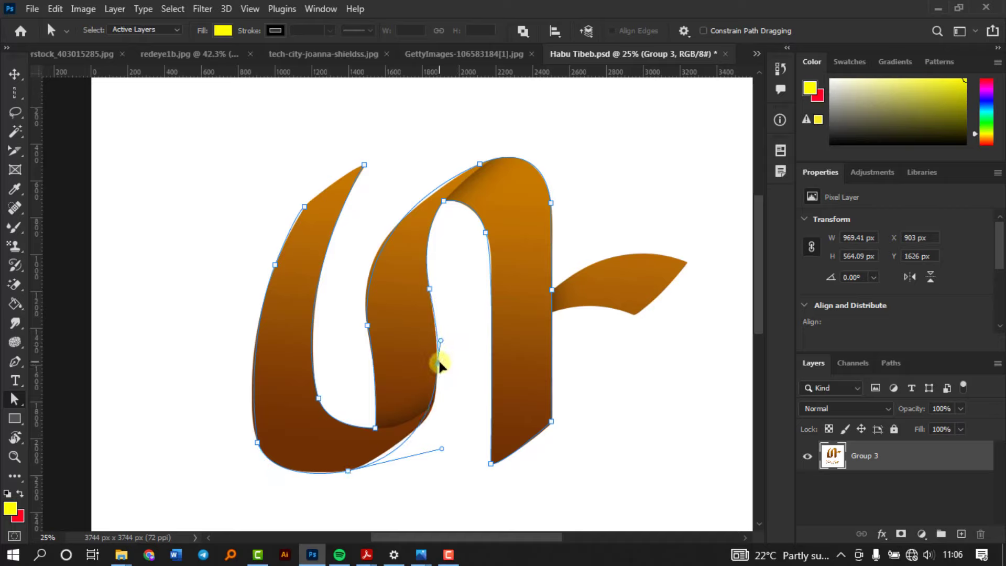
click(429, 280)
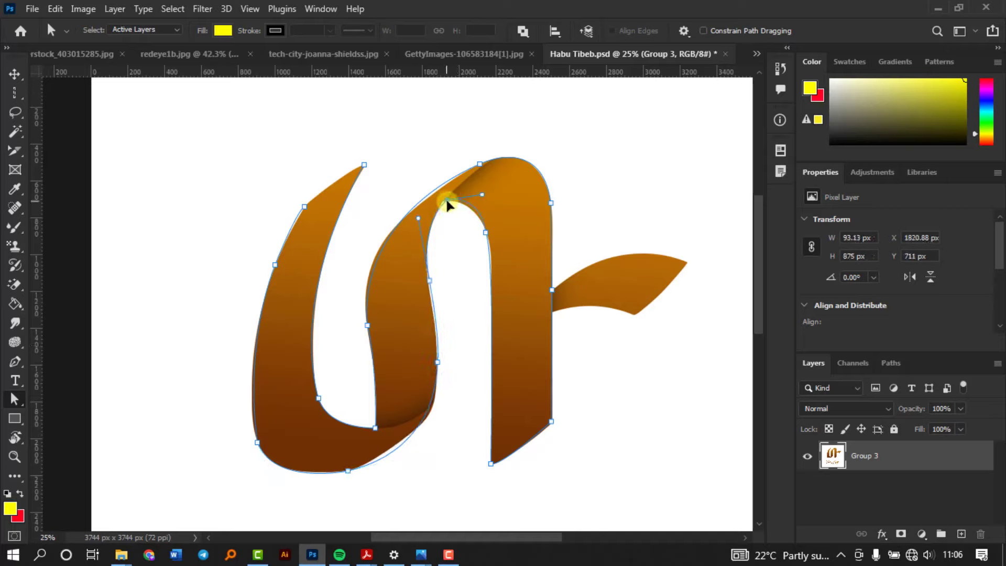
click(446, 200)
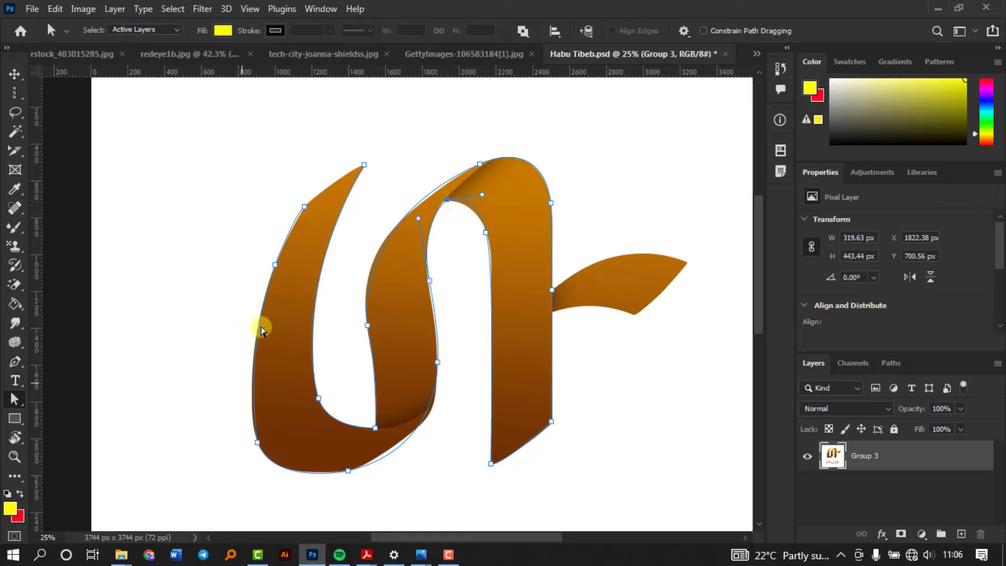
mouse_move(275, 268)
mouse_down()
mouse_move(277, 259)
mouse_move(267, 295)
mouse_up()
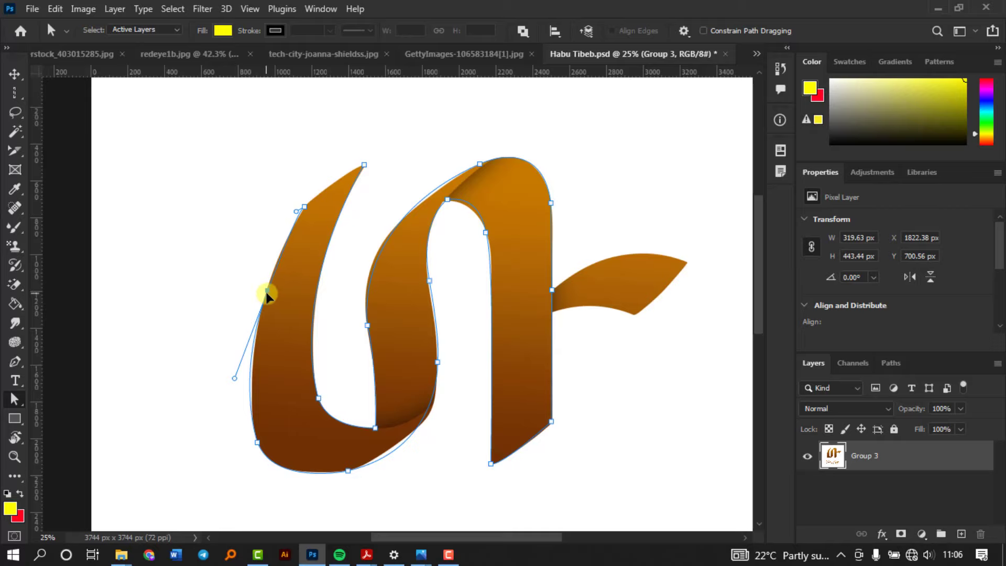
click(15, 399)
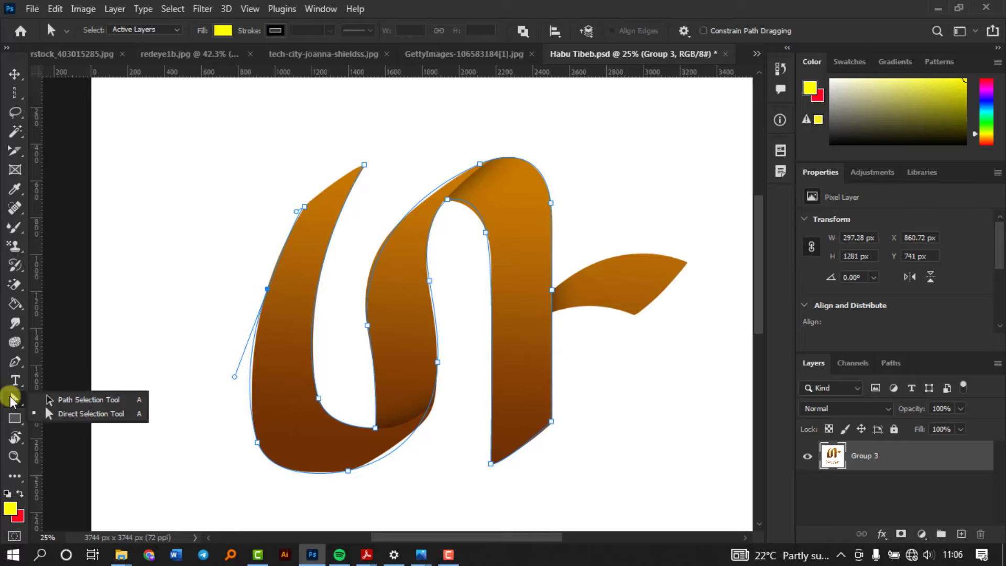
Step: Add the horizontal text "dfhjhjfh" between the logo symbol and the Habu Craft lettering with the Horizontal Type tool
click(14, 381)
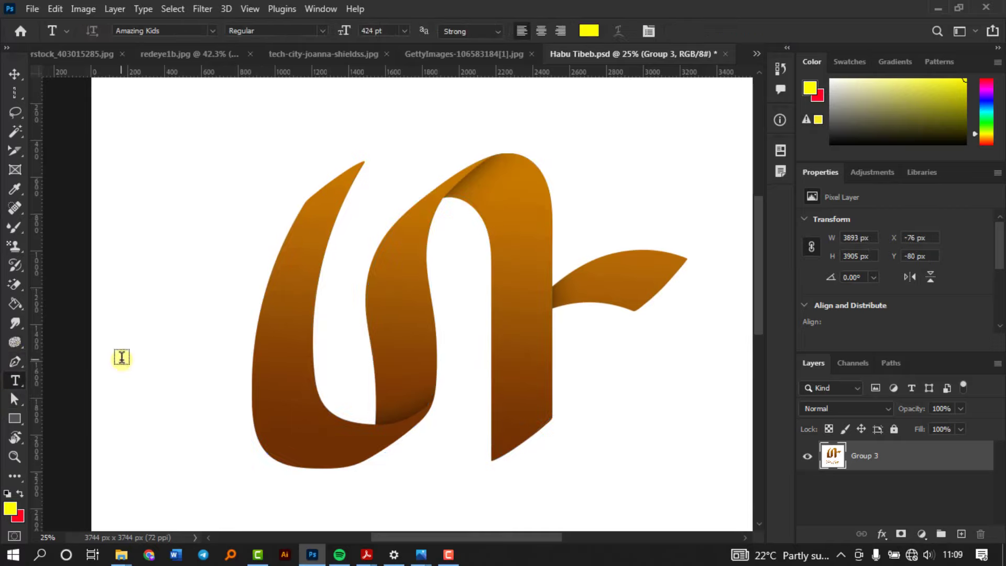
key(ctrl+0)
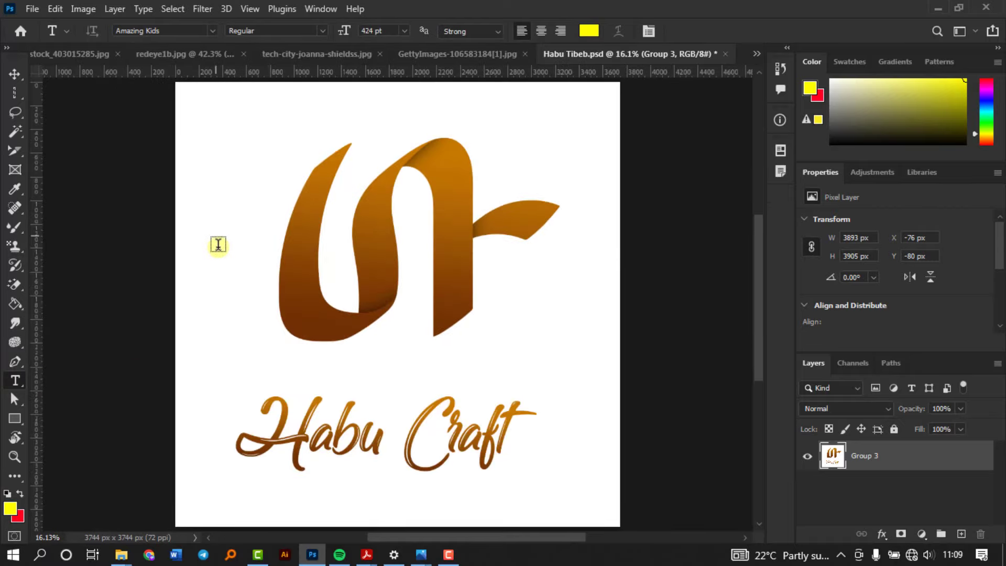
drag(13, 386, 88, 381)
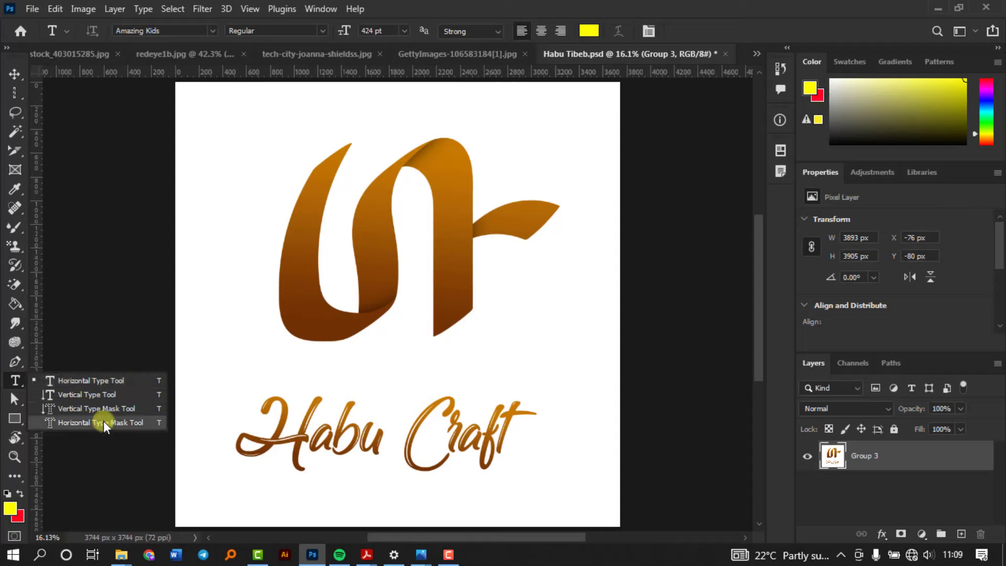
click(70, 382)
click(280, 358)
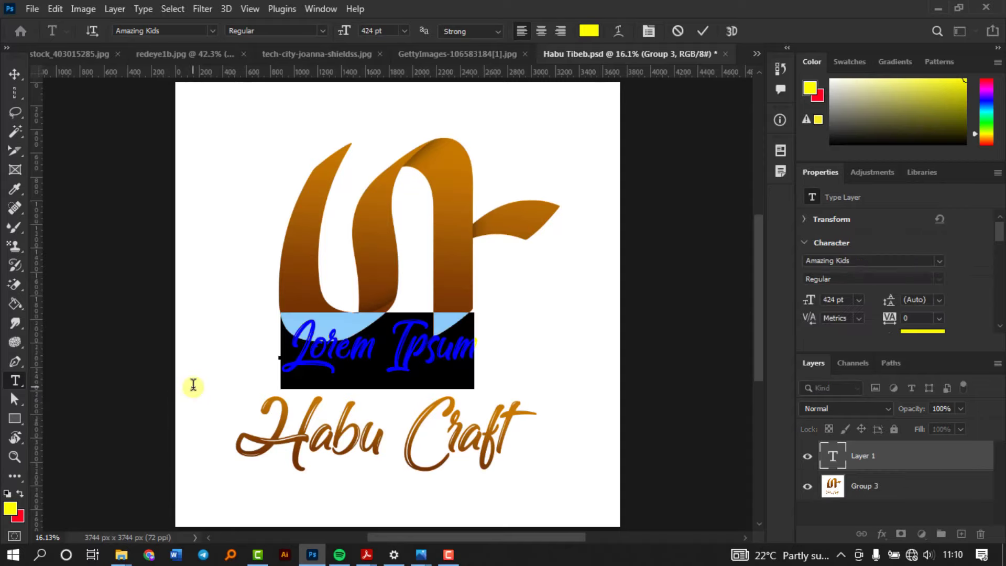
text(dfhjh)
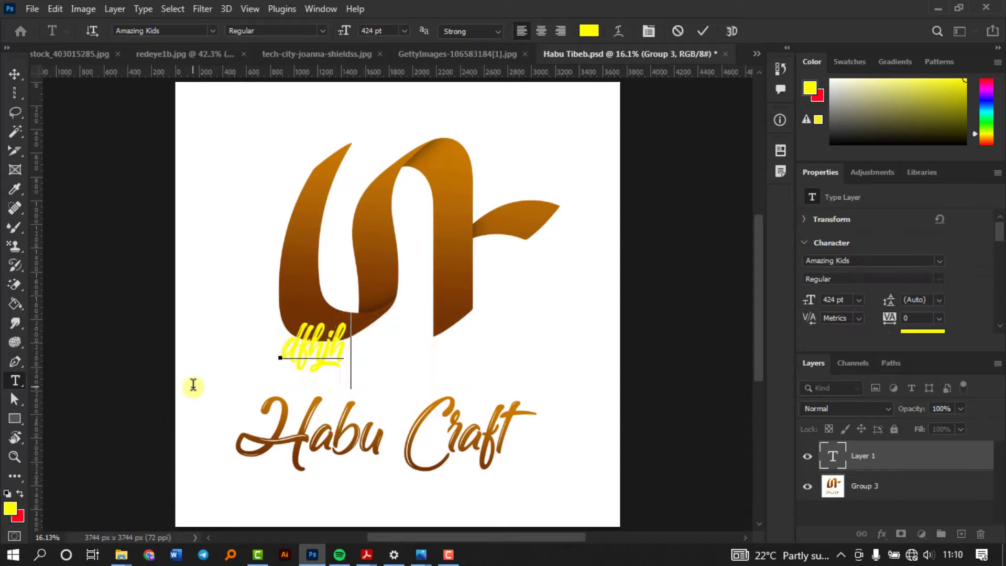
text(jfh)
Step: Select all of the new text and set its color to black
drag(384, 344, 180, 359)
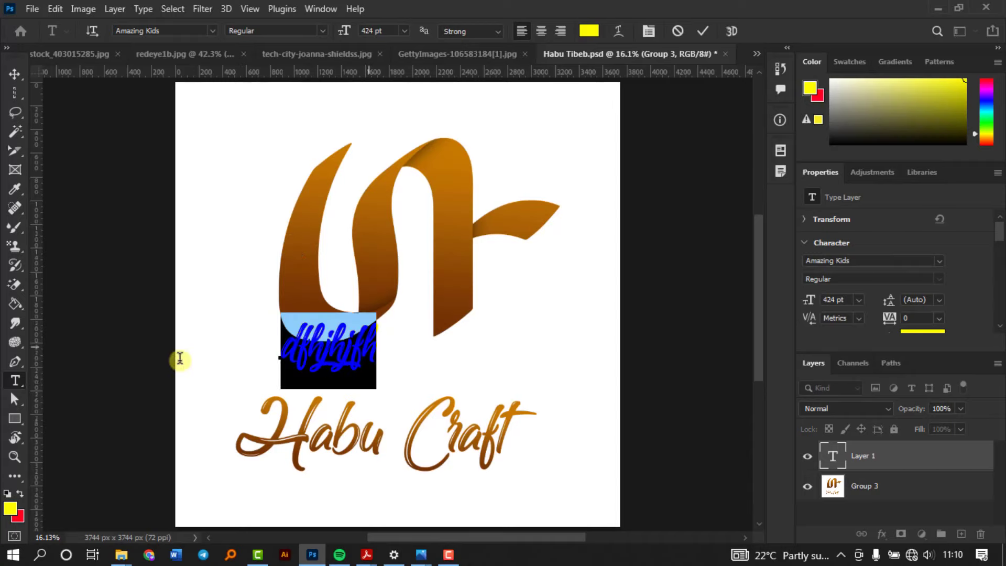
click(589, 31)
click(691, 249)
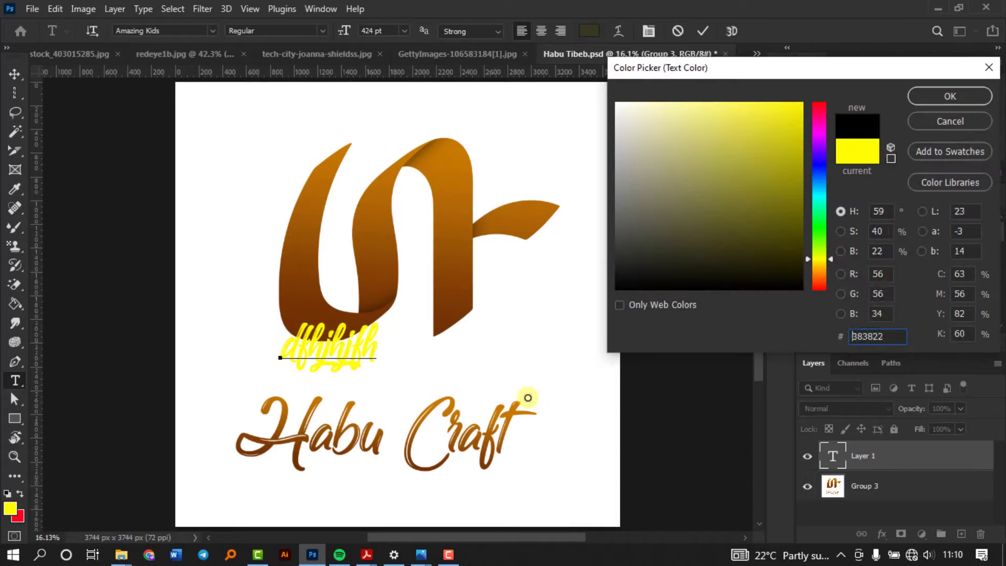
click(687, 289)
click(949, 96)
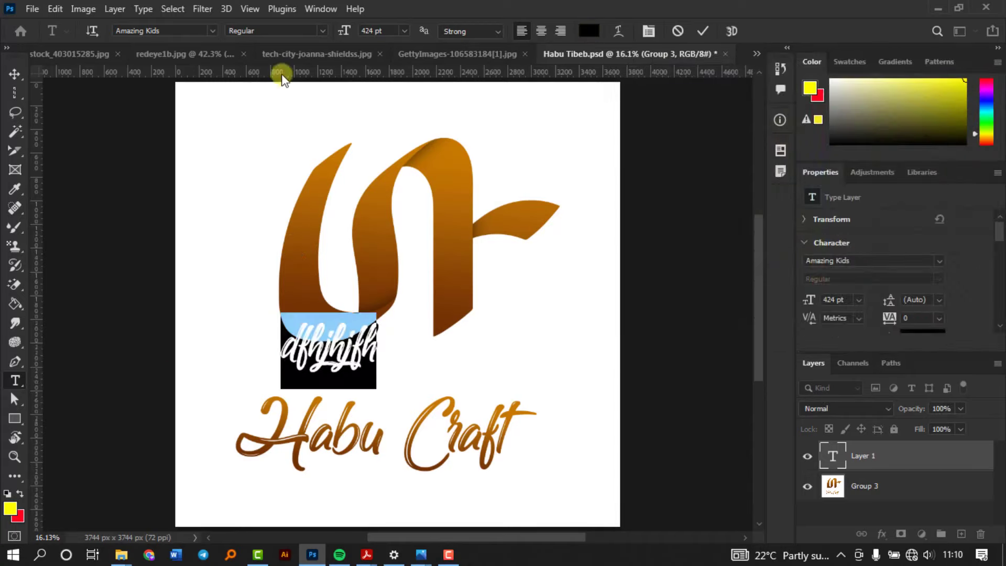
Step: Change the text's font to Zengo and move it down to just above the Habu Craft lettering
click(211, 32)
scroll(315, 199, up, 5)
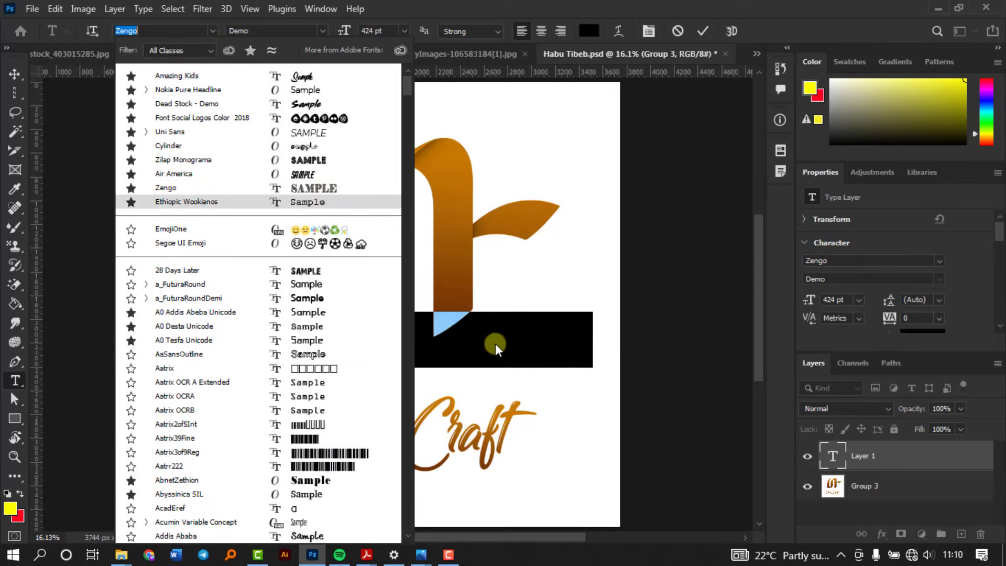
click(494, 343)
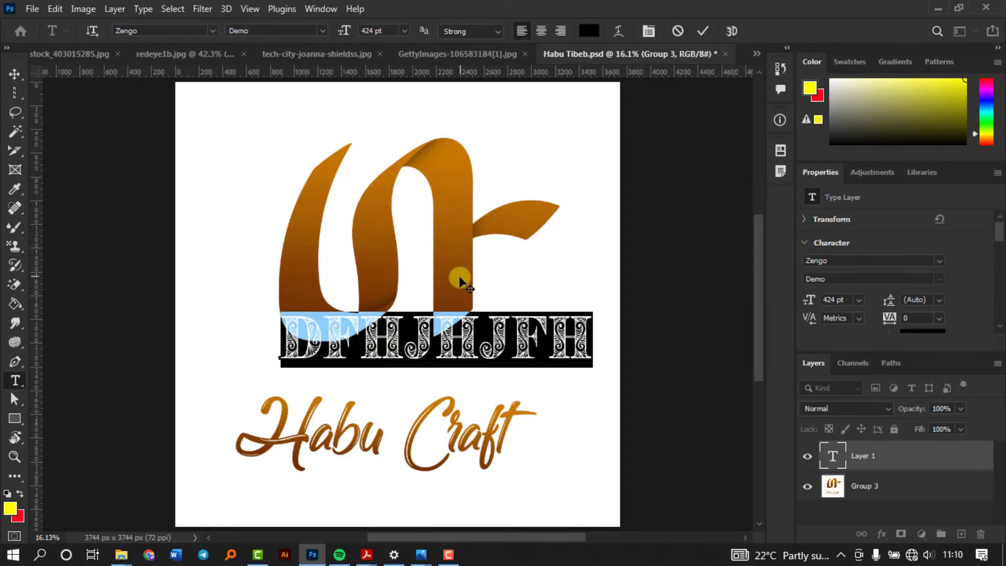
drag(461, 276, 439, 319)
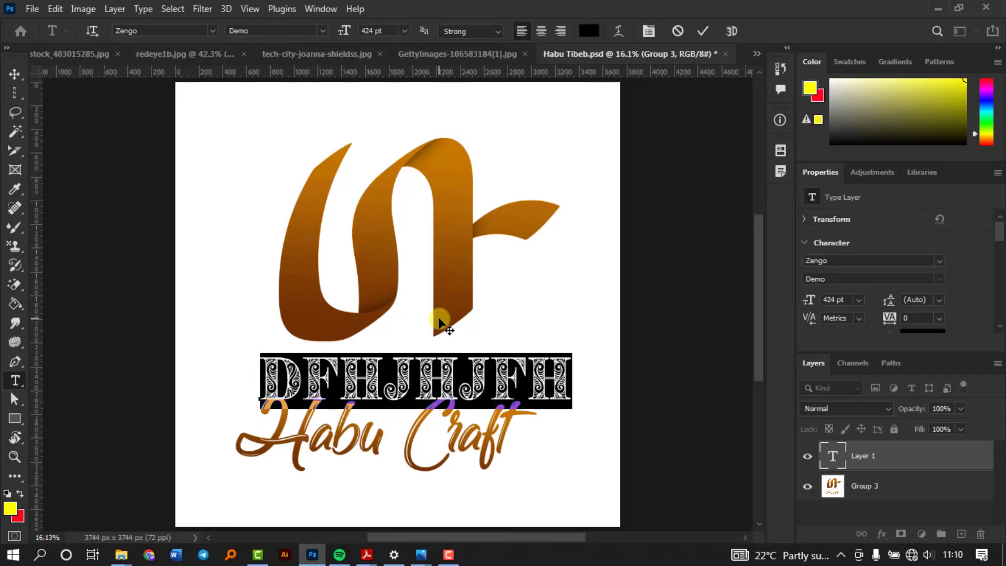
Step: Commit the horizontal text and add the vertical text "gffhjhjj" down the left side of the logo with the Vertical Type tool
click(704, 32)
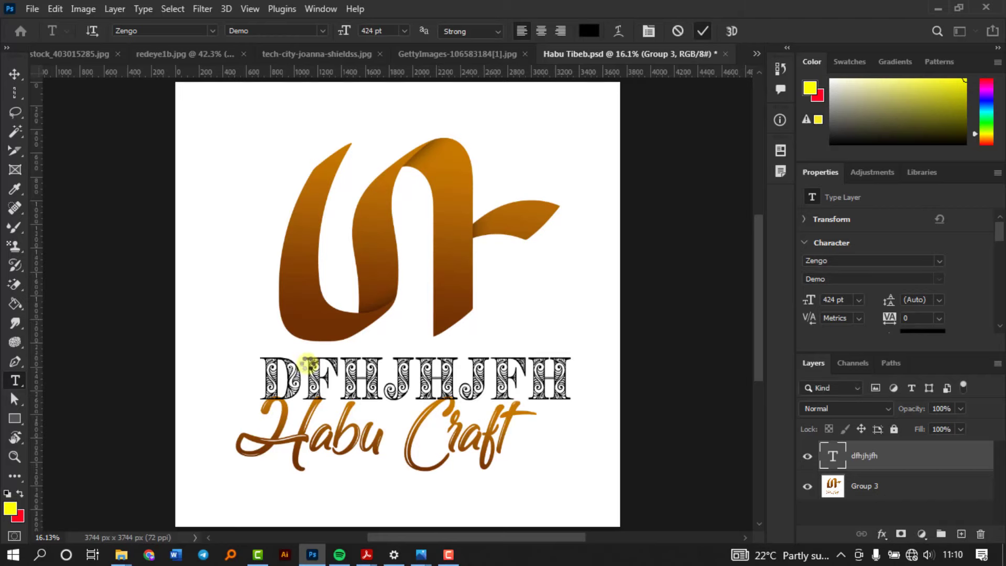
click(15, 383)
click(83, 392)
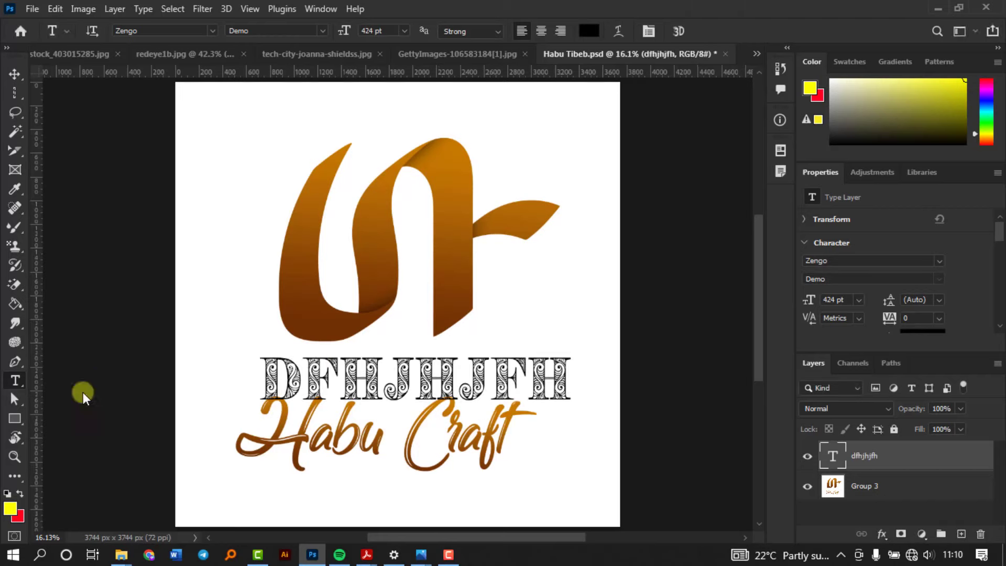
click(224, 134)
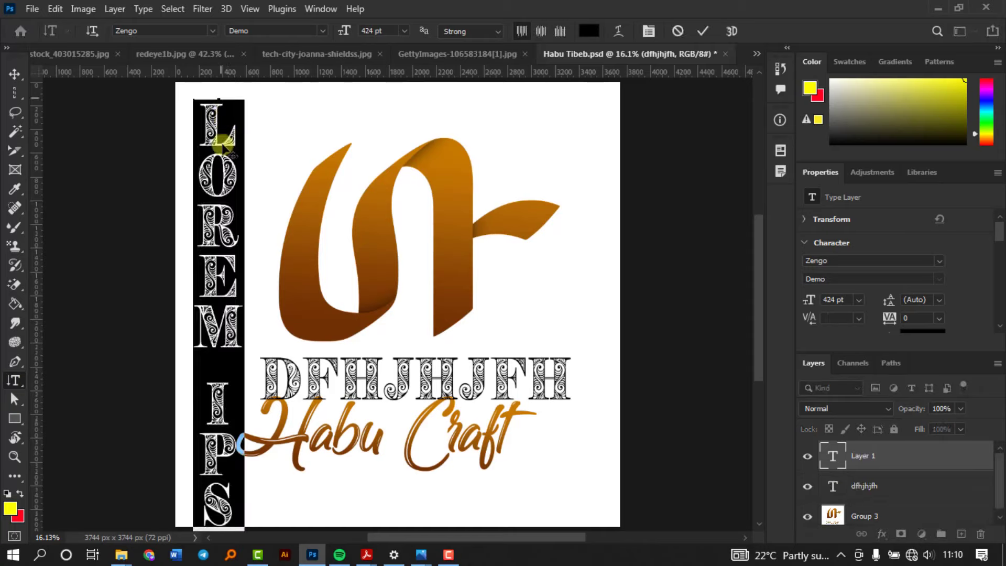
drag(224, 135, 220, 191)
drag(223, 131, 230, 86)
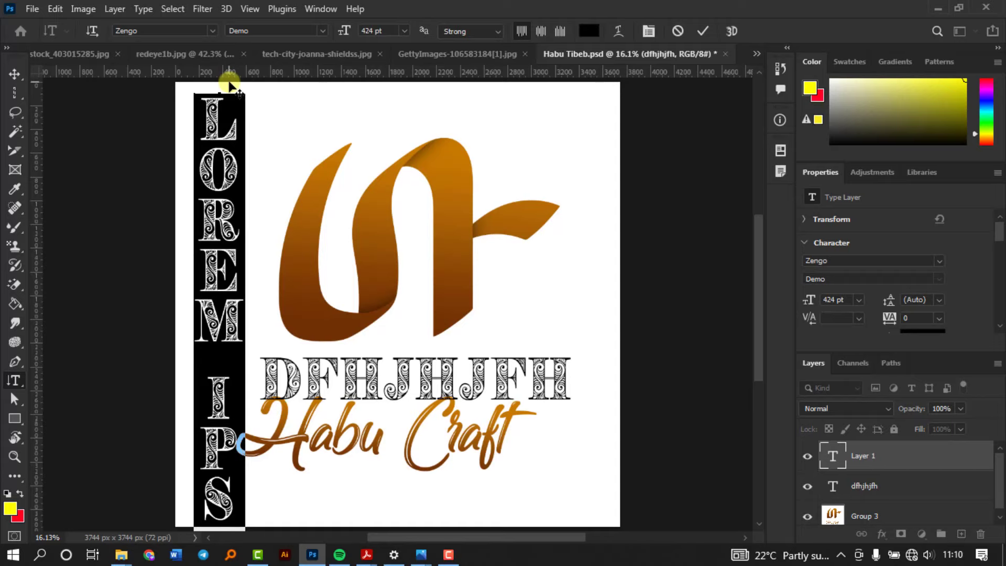
click(228, 85)
text(gffhjhjj)
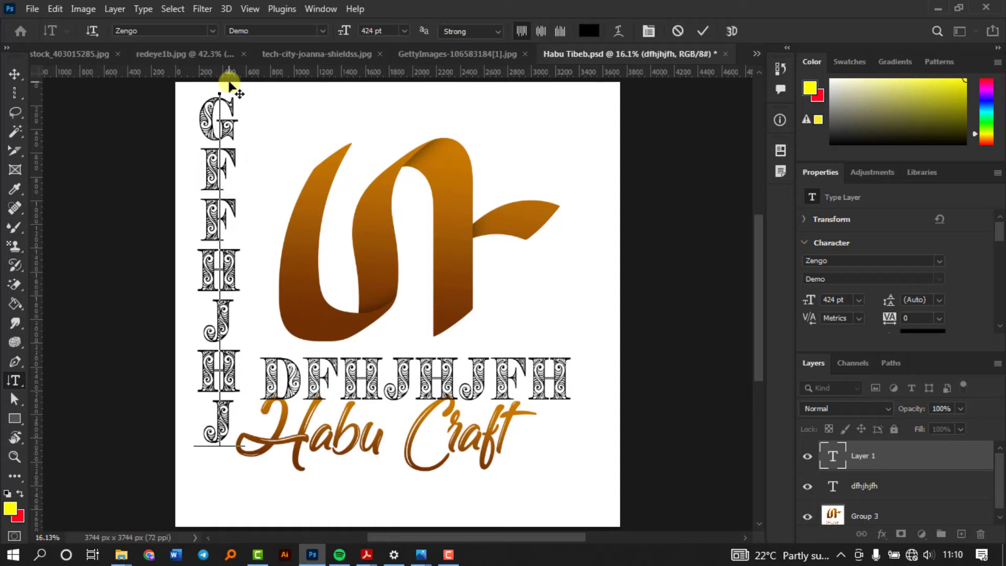
click(702, 31)
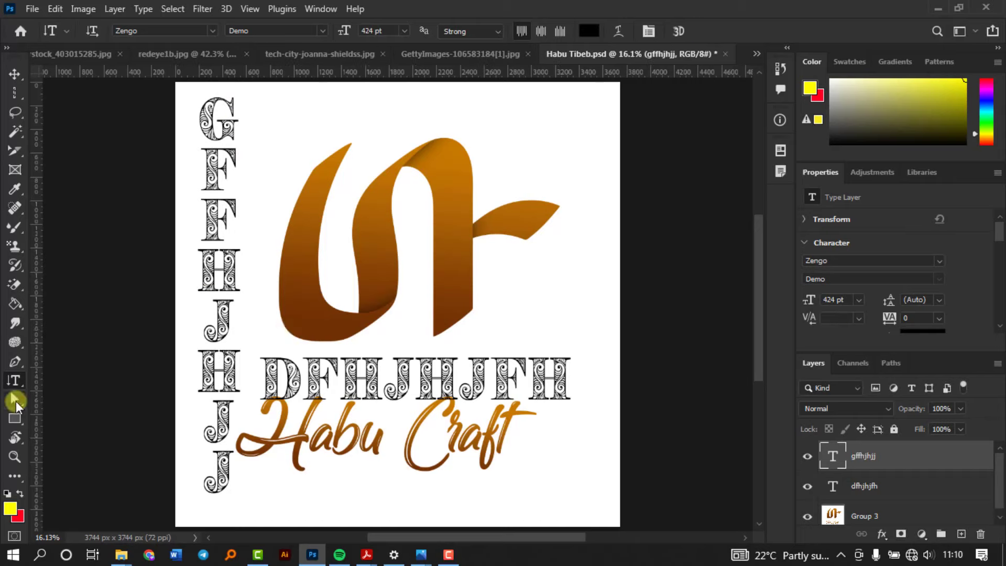
Step: Activate the Rotate View tool and switch to the GettyImages-106583184[1].jpg mountain image
click(18, 435)
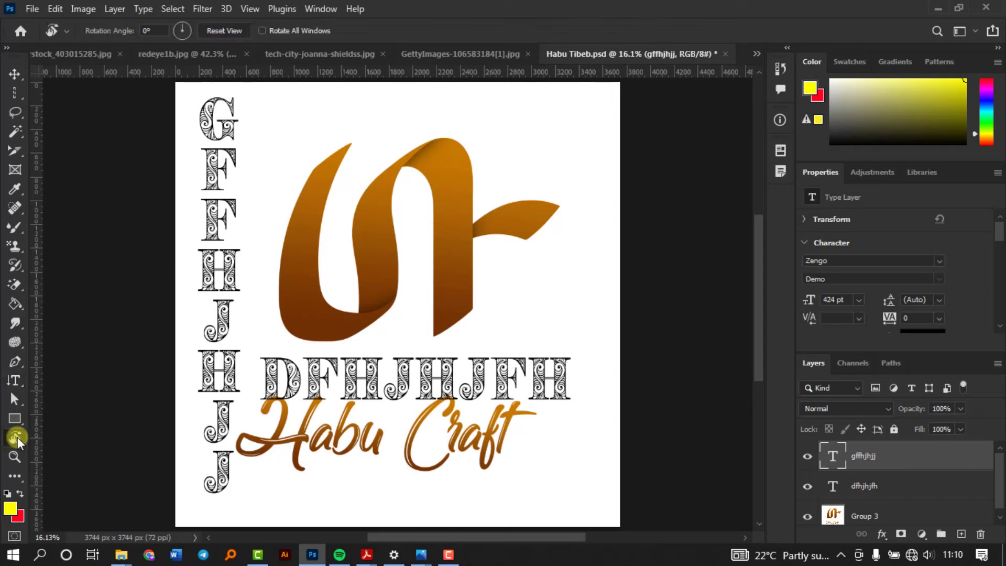
click(293, 52)
click(526, 59)
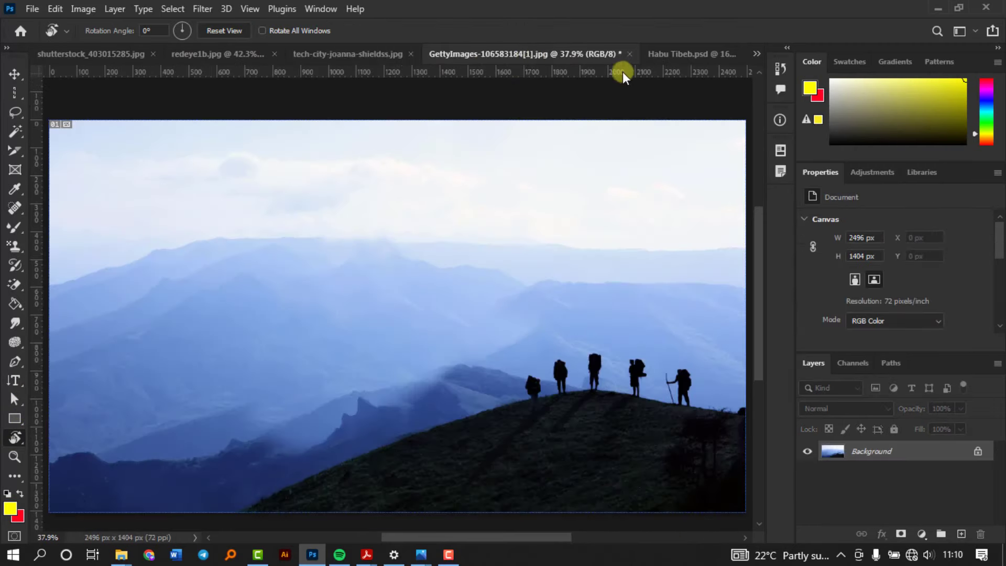
click(687, 54)
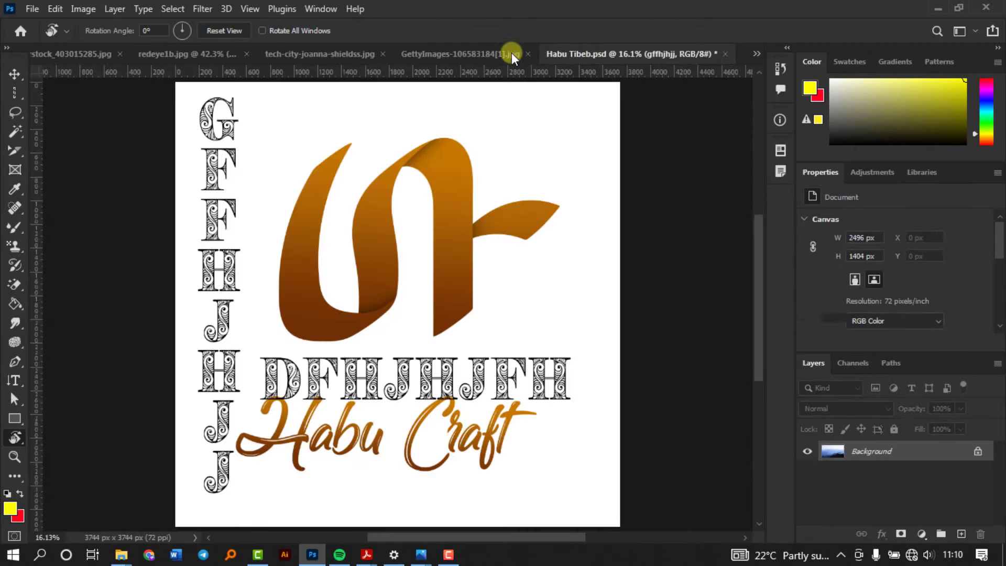
key(ctrl+shift+Tab)
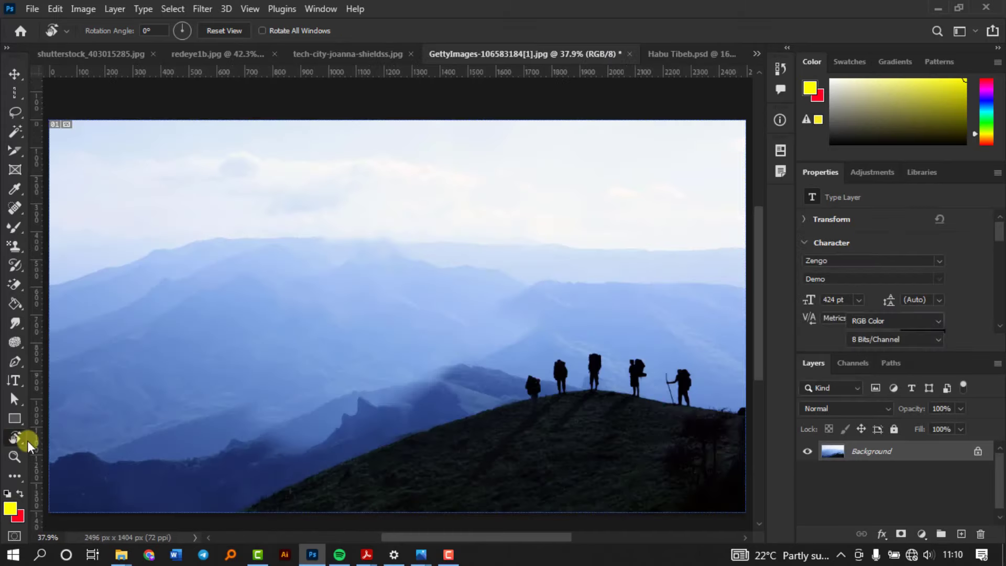
Step: Pan around the mountain image with the Hand tool and reduce its zoom to 25%
right_click(14, 440)
click(70, 442)
drag(290, 319, 47, 438)
key(ctrl+minus)
key(ctrl+minus)
drag(173, 368, 239, 372)
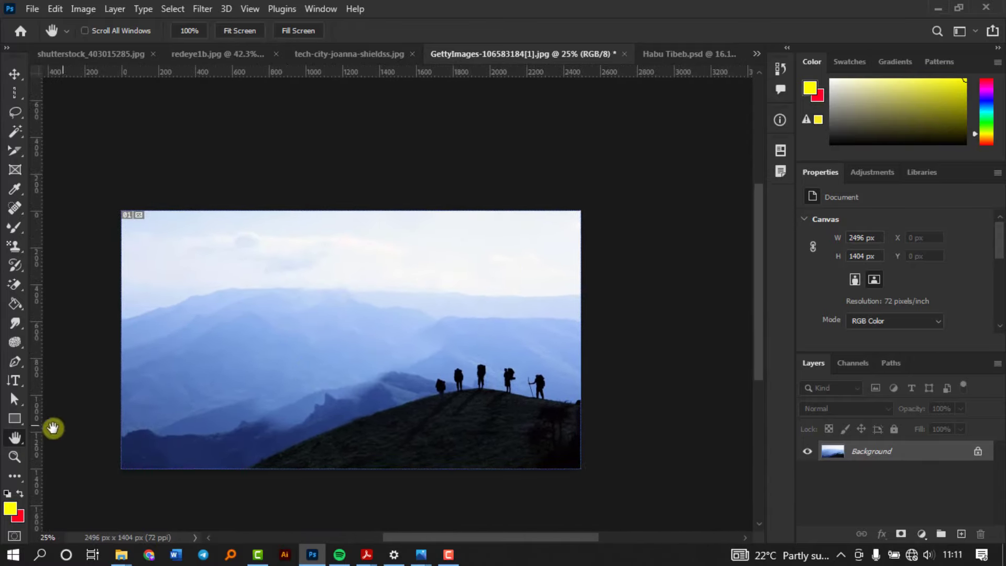
Step: Rotate the canvas view to 15° with the Rotate View tool, return it to 0° and fit the image on screen
right_click(15, 437)
click(54, 450)
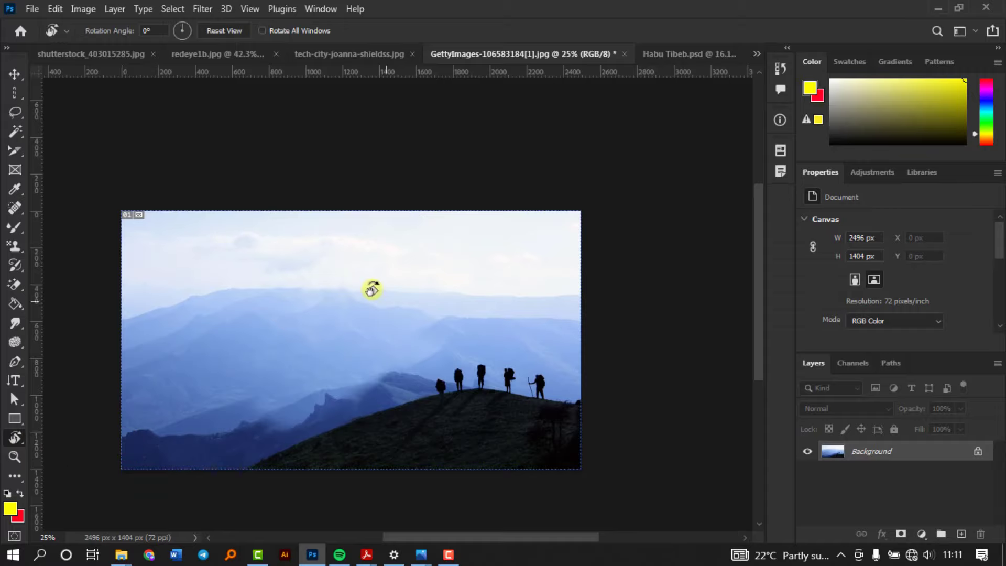
drag(372, 289, 344, 302)
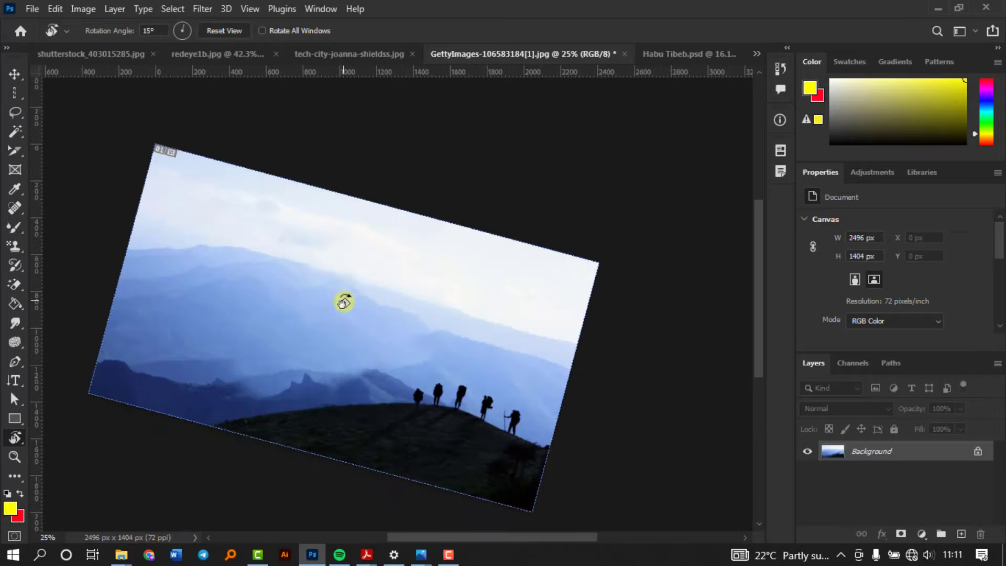
drag(294, 278, 239, 328)
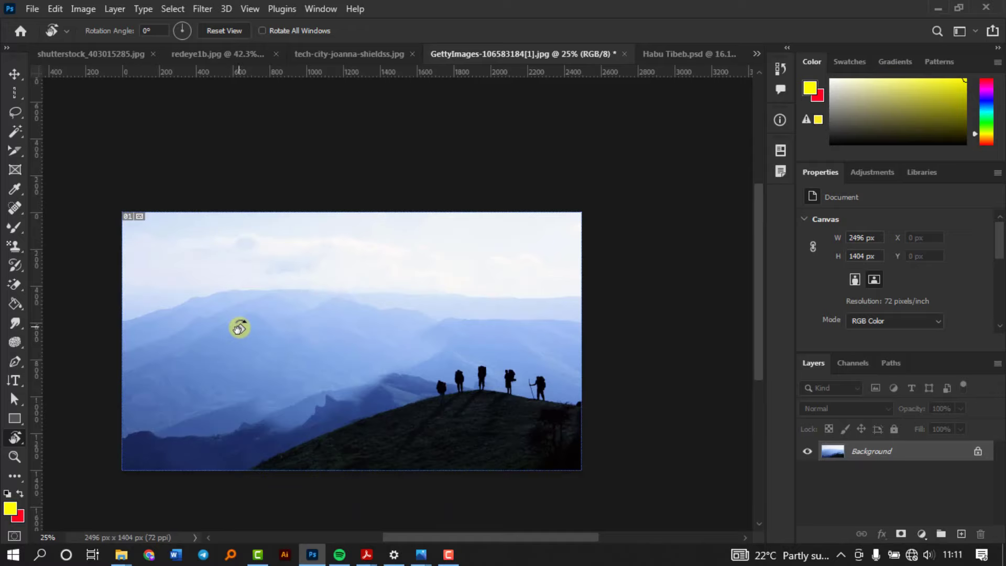
key(ctrl+0)
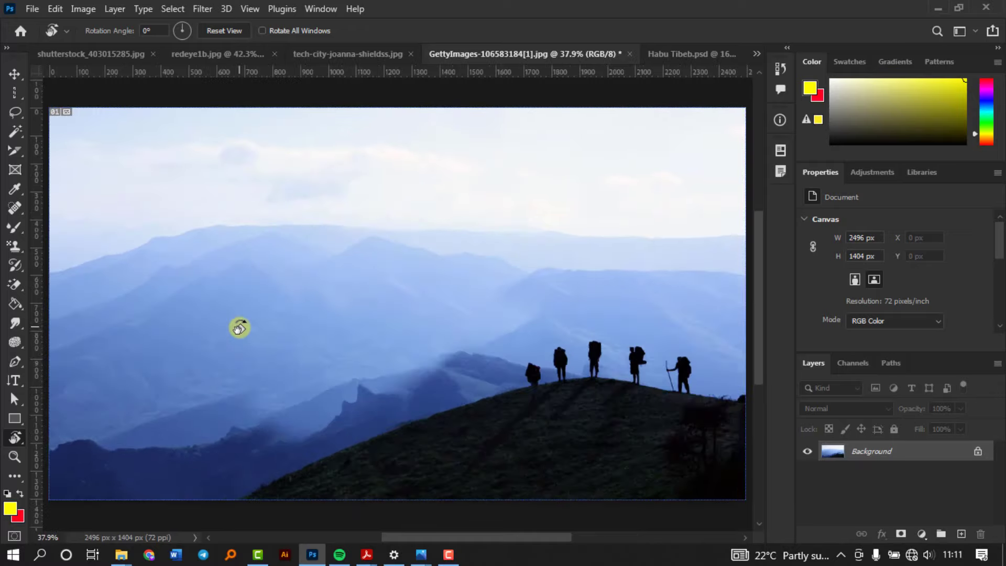
Step: Magnify the blue mountain slope to 300% with the Zoom tool
click(13, 455)
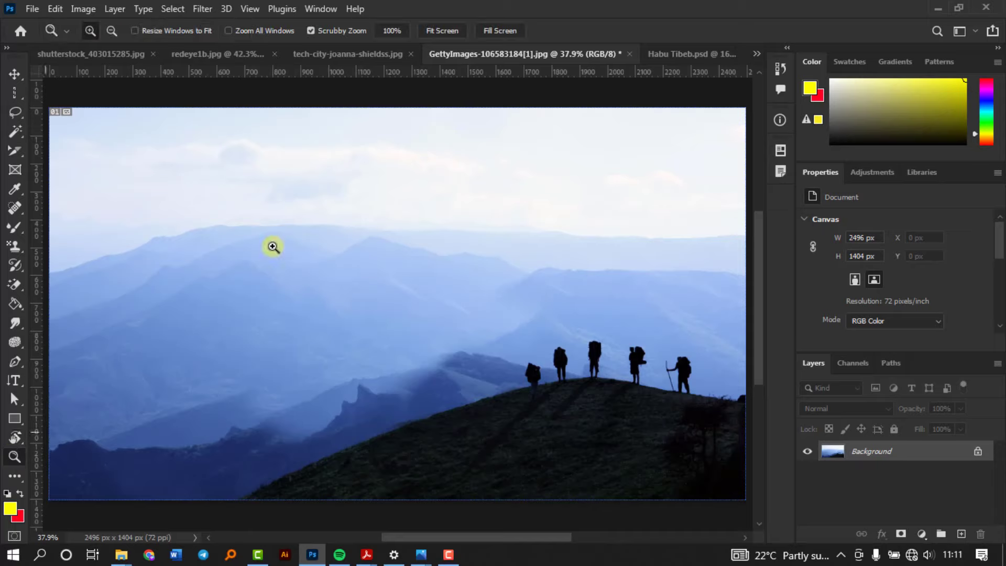
click(278, 283)
click(279, 283)
click(280, 284)
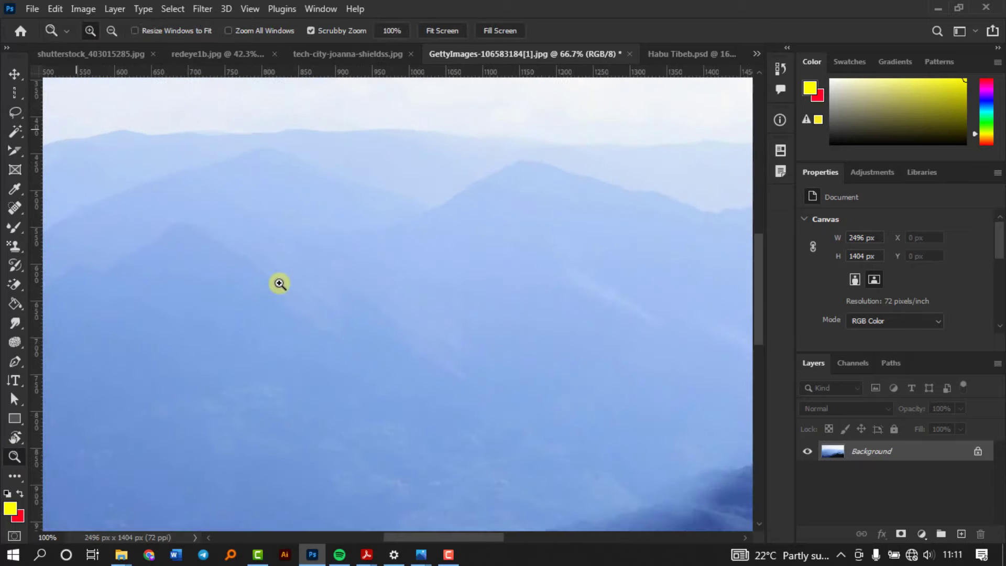
click(280, 283)
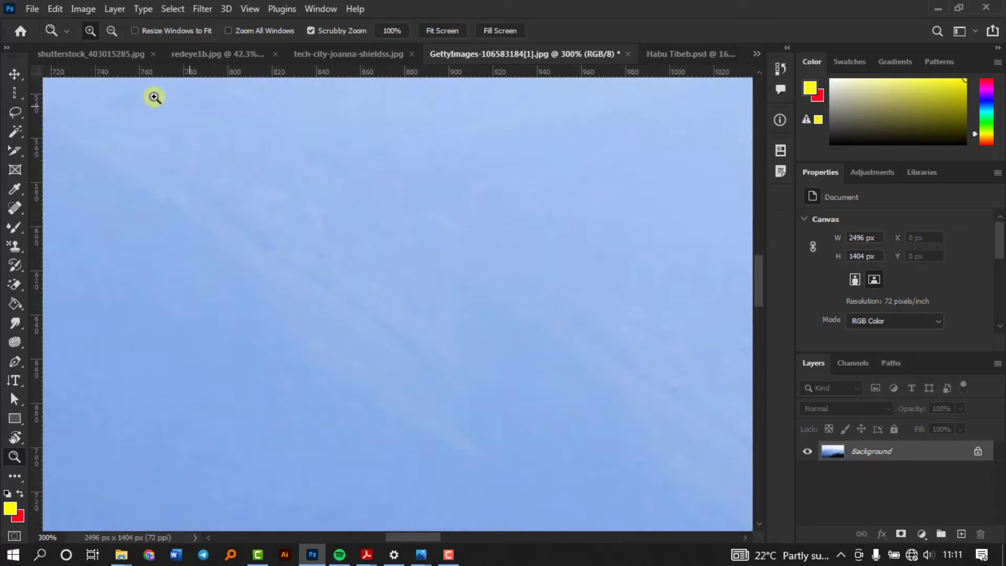
Step: Zoom out to 12.5% with the Zoom tool's zoom-out mode, and fit the mountain image on screen
click(112, 31)
click(341, 256)
click(340, 256)
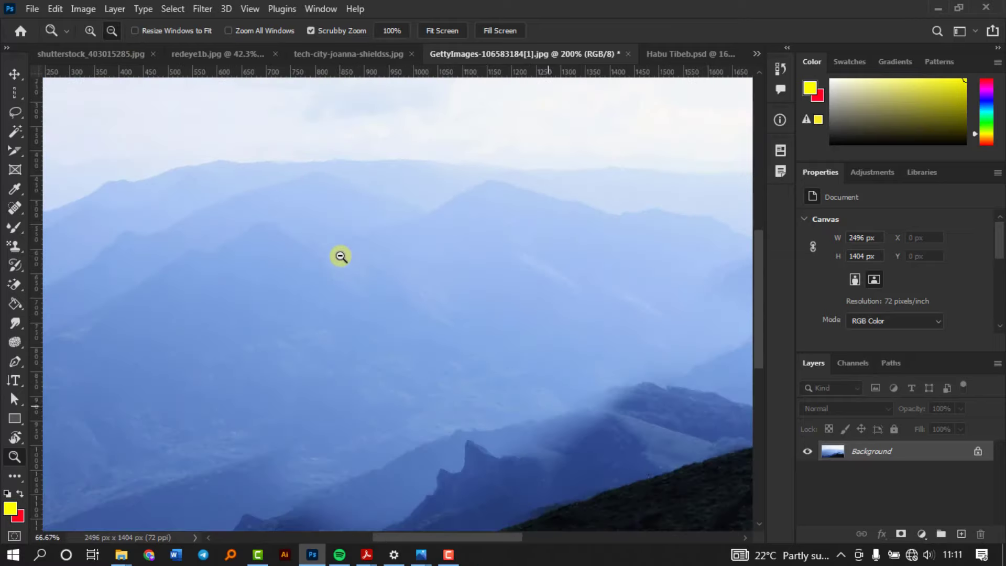
click(340, 256)
click(341, 256)
click(340, 256)
click(341, 256)
click(340, 256)
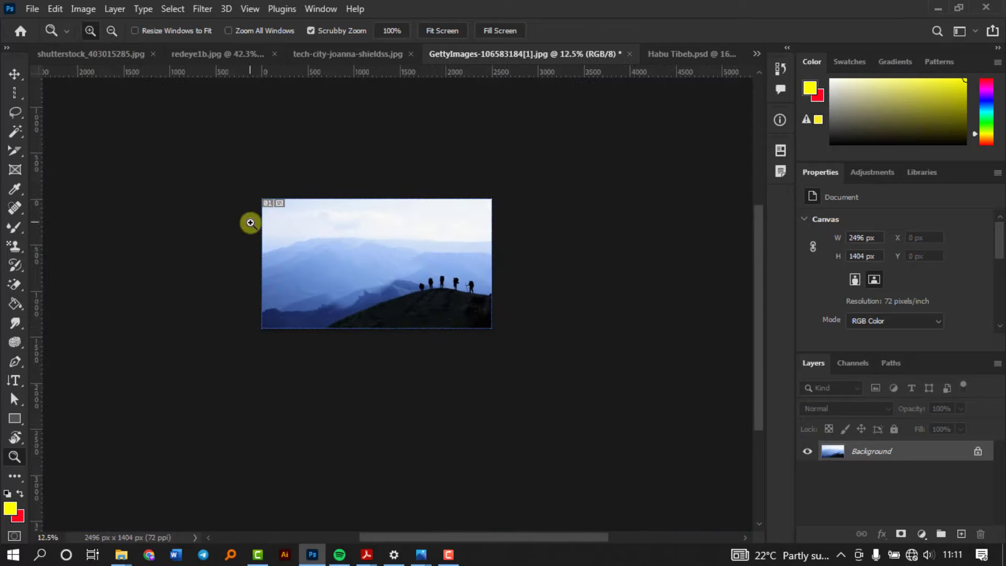
key(ctrl+0)
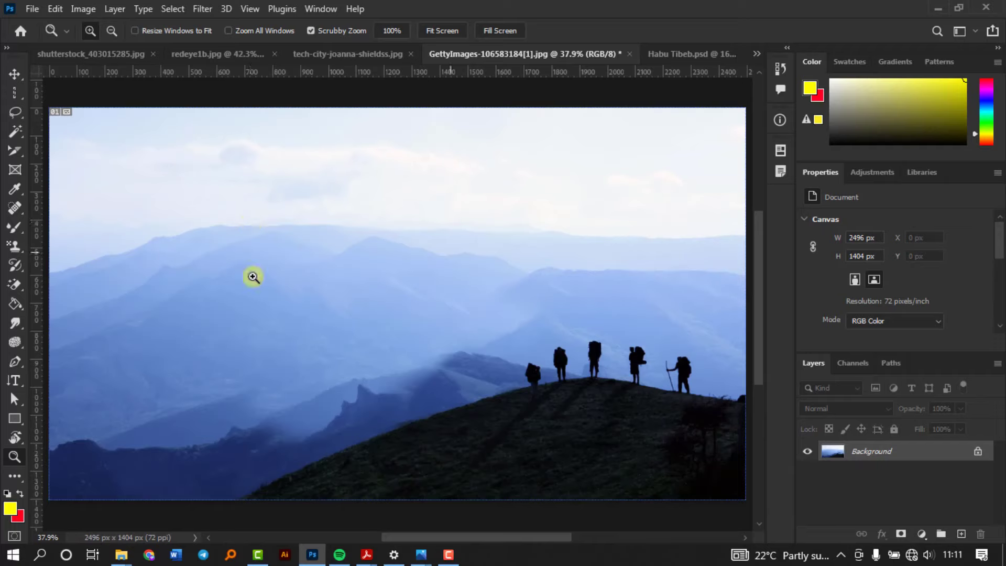
Step: Inspect the foreground color in the Color Picker and accept yellow fffc00, returning to the Zoom tool
click(12, 510)
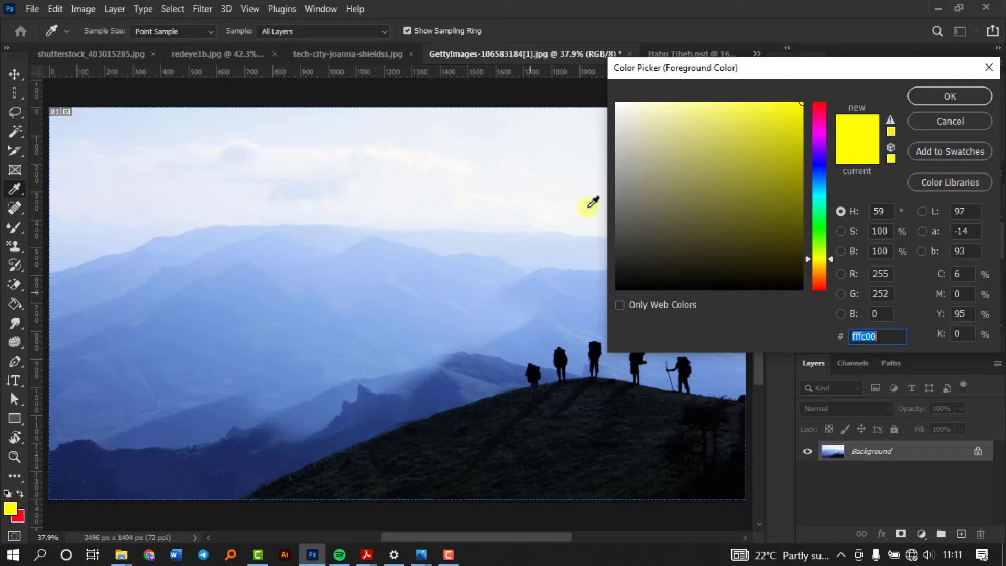
drag(770, 138, 819, 83)
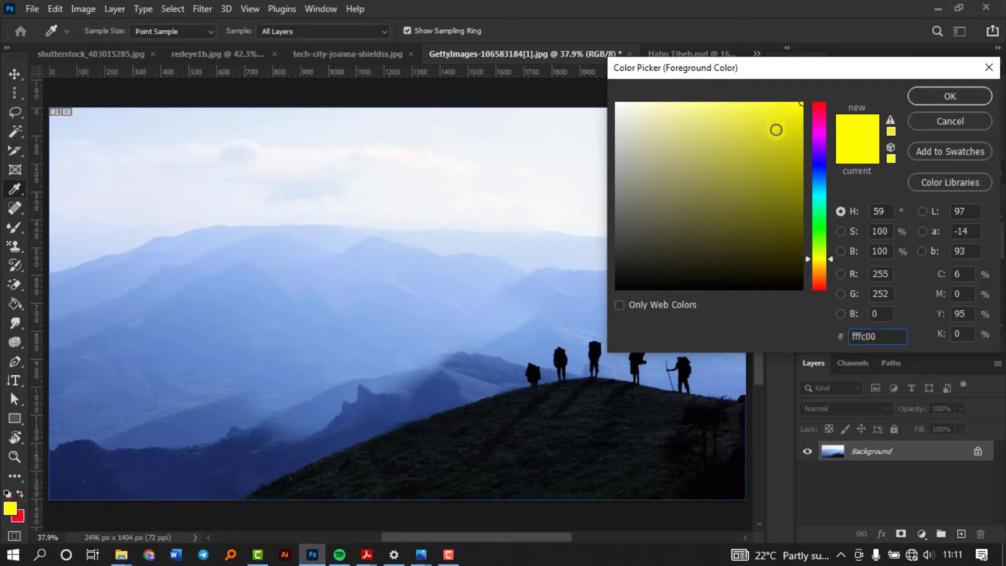
drag(776, 130, 956, 88)
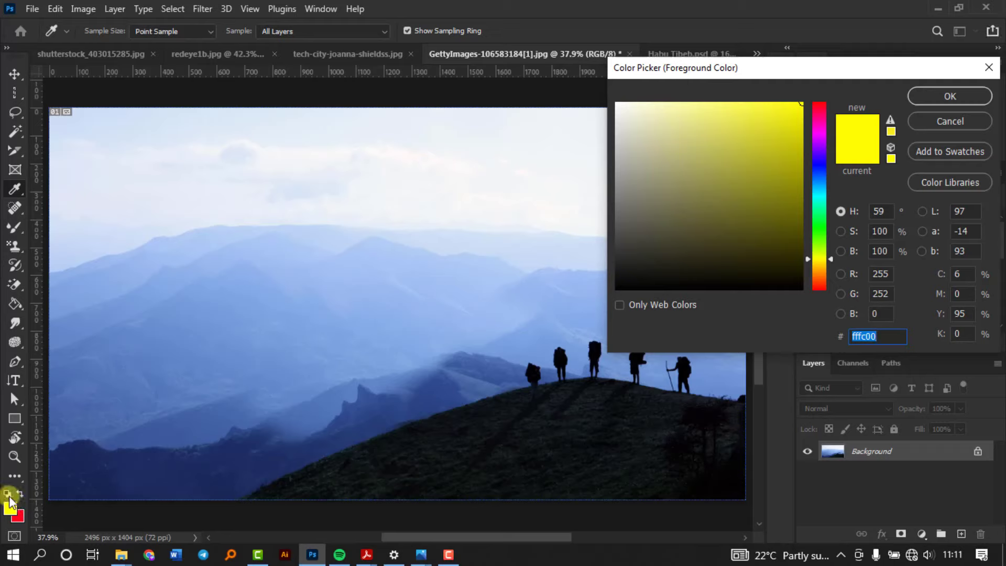
click(952, 96)
key(z)
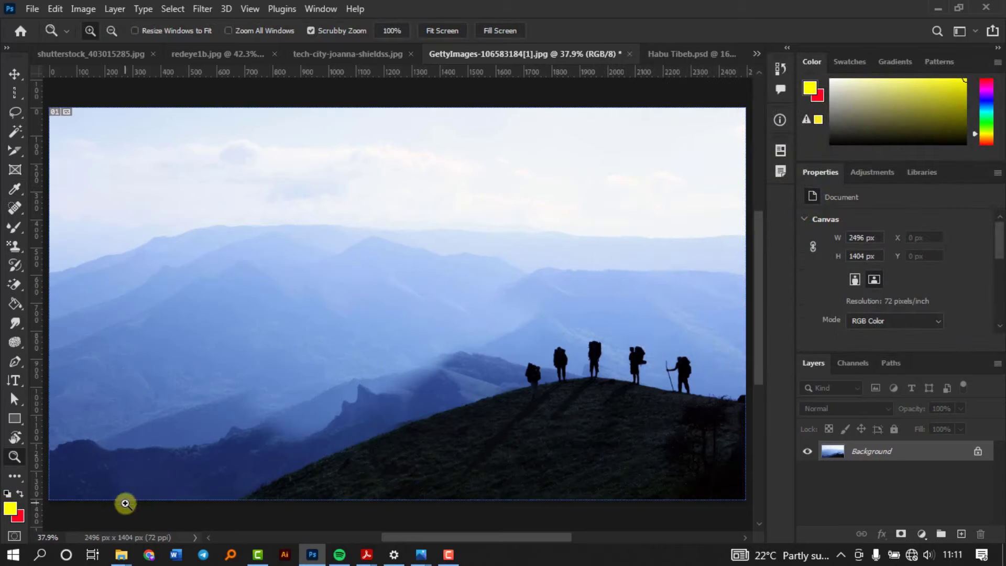
Step: Swap the foreground and background colors repeatedly, ending with red as foreground and yellow as background
click(20, 492)
click(20, 492)
click(19, 491)
click(20, 491)
click(19, 492)
click(20, 492)
click(20, 491)
click(20, 492)
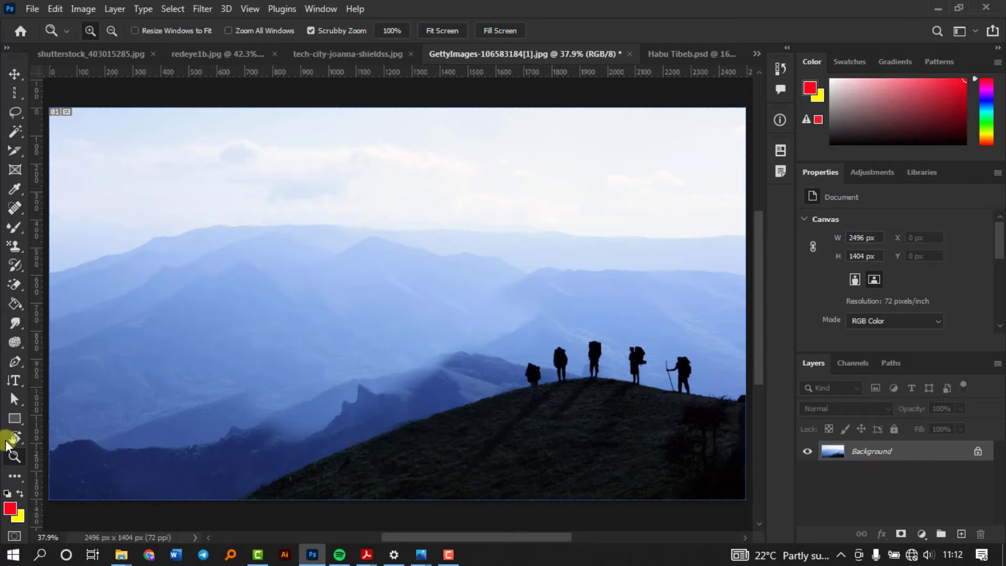
Step: Switch the toolbar to its two-column layout and open the screen mode choices
click(7, 48)
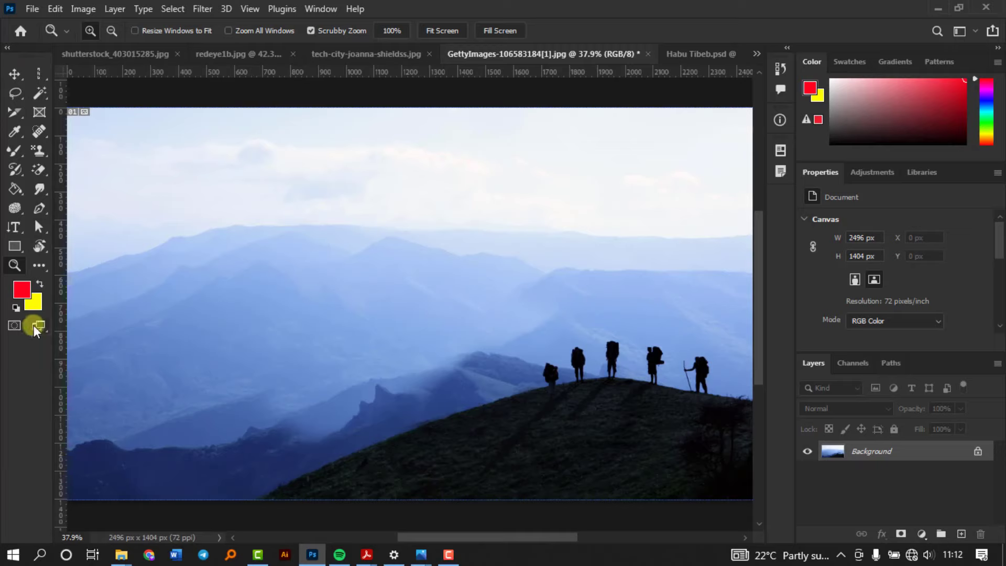
right_click(39, 325)
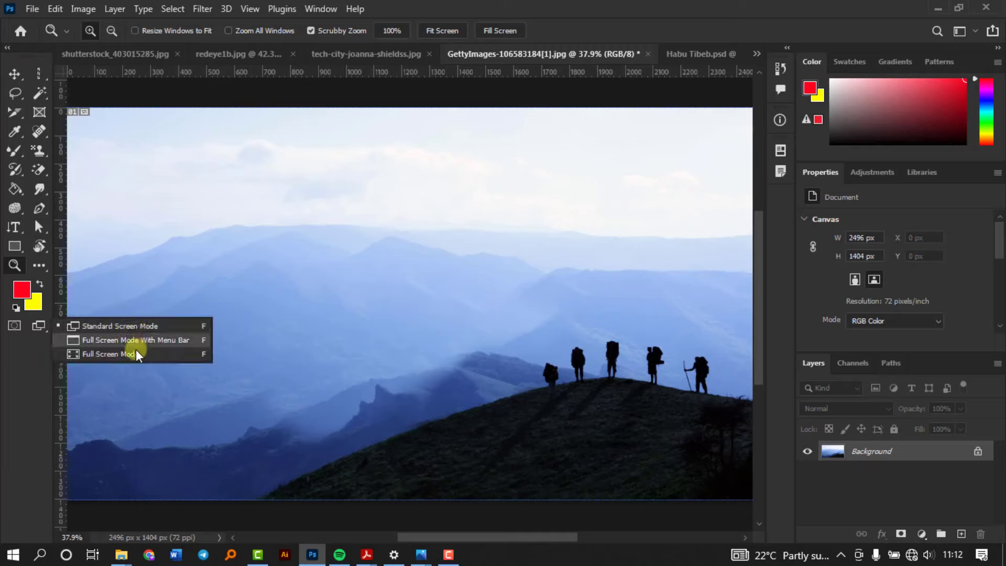